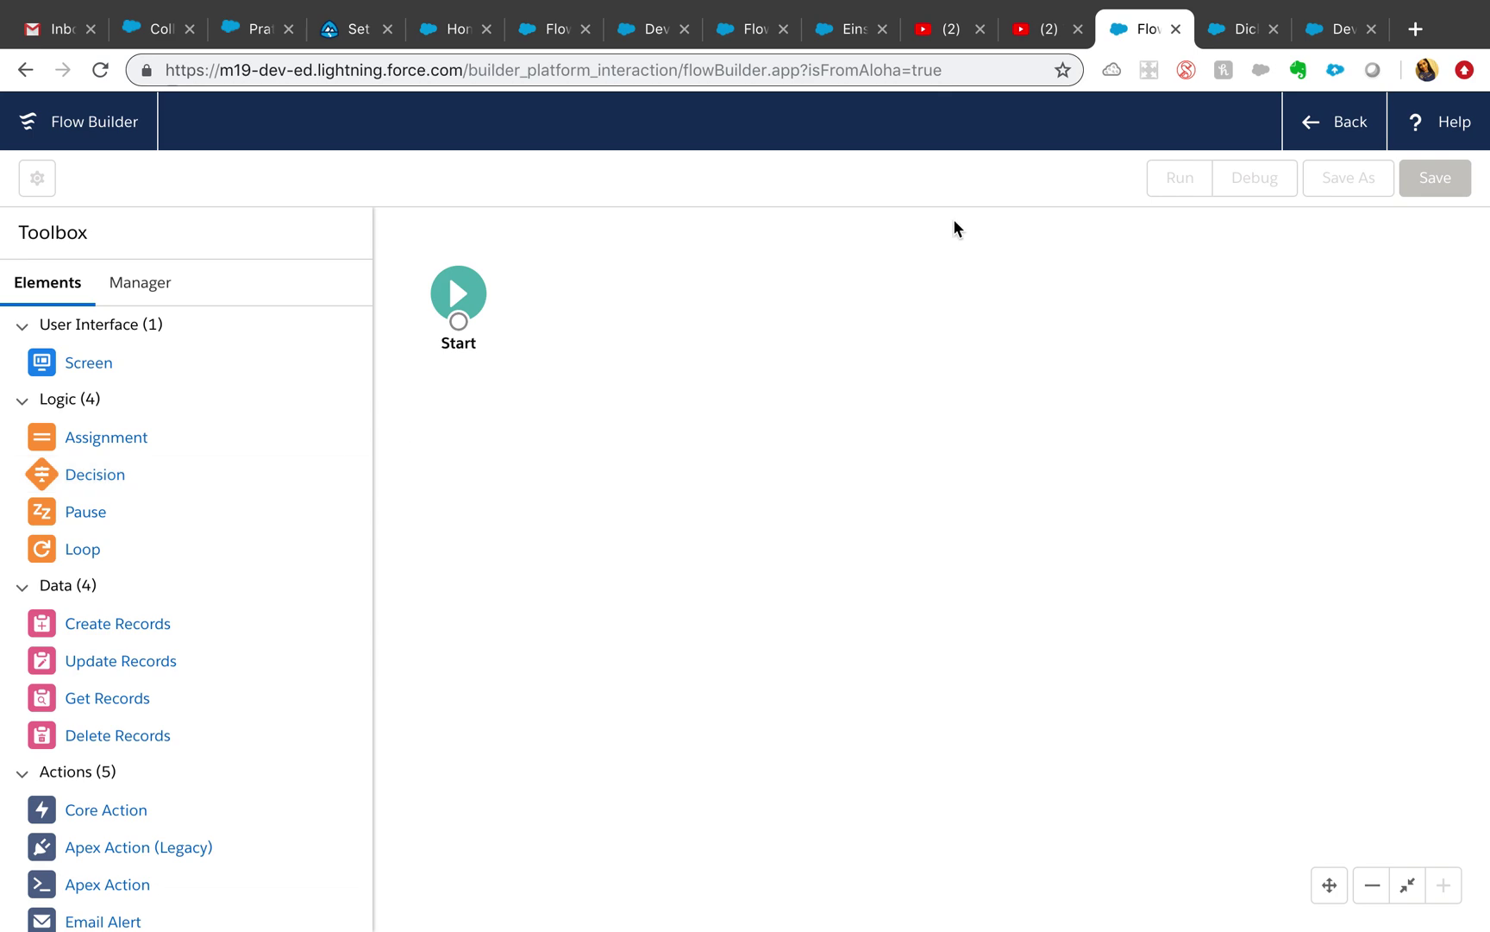
# Examine the additional record actions available on the Dickenson Mobile Generators opportunity, then return to the flow
pyautogui.click(1238, 29)
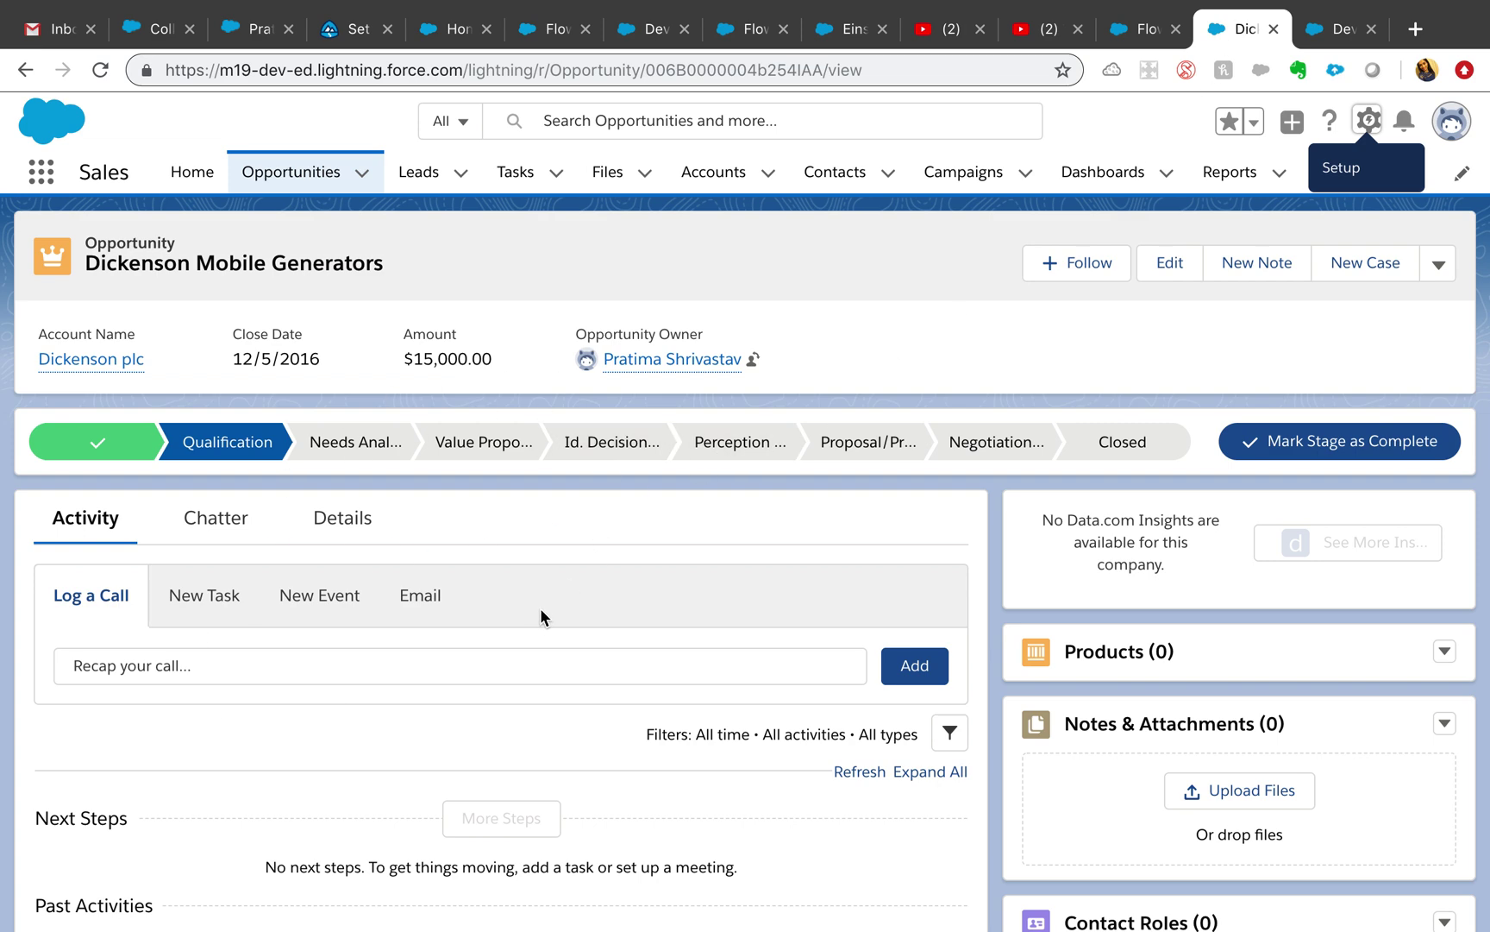
pyautogui.click(1433, 278)
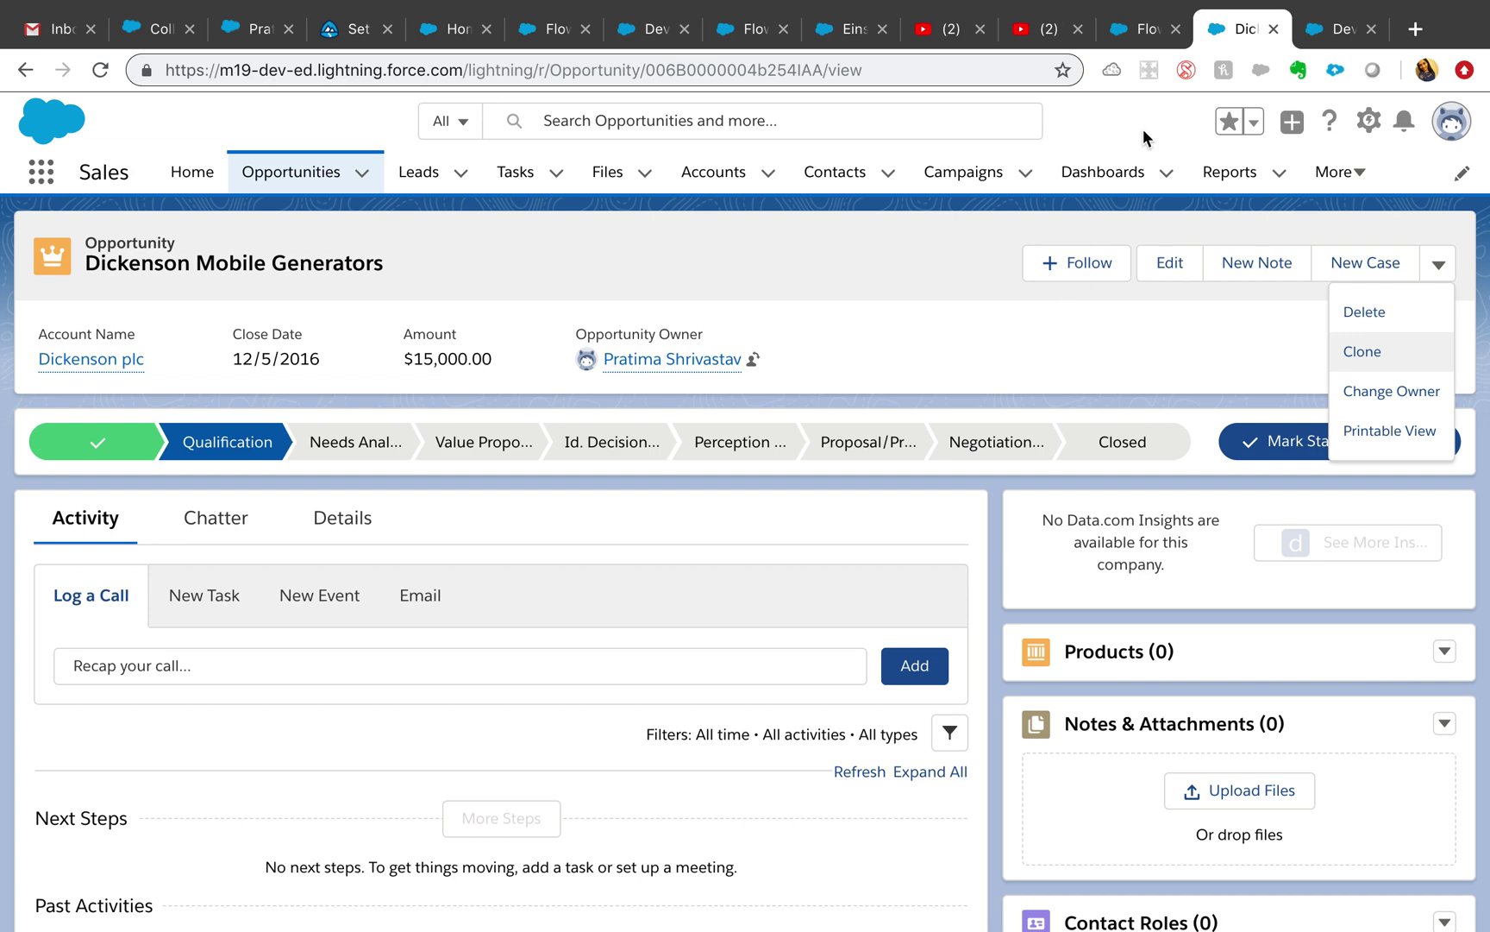
pyautogui.click(1139, 30)
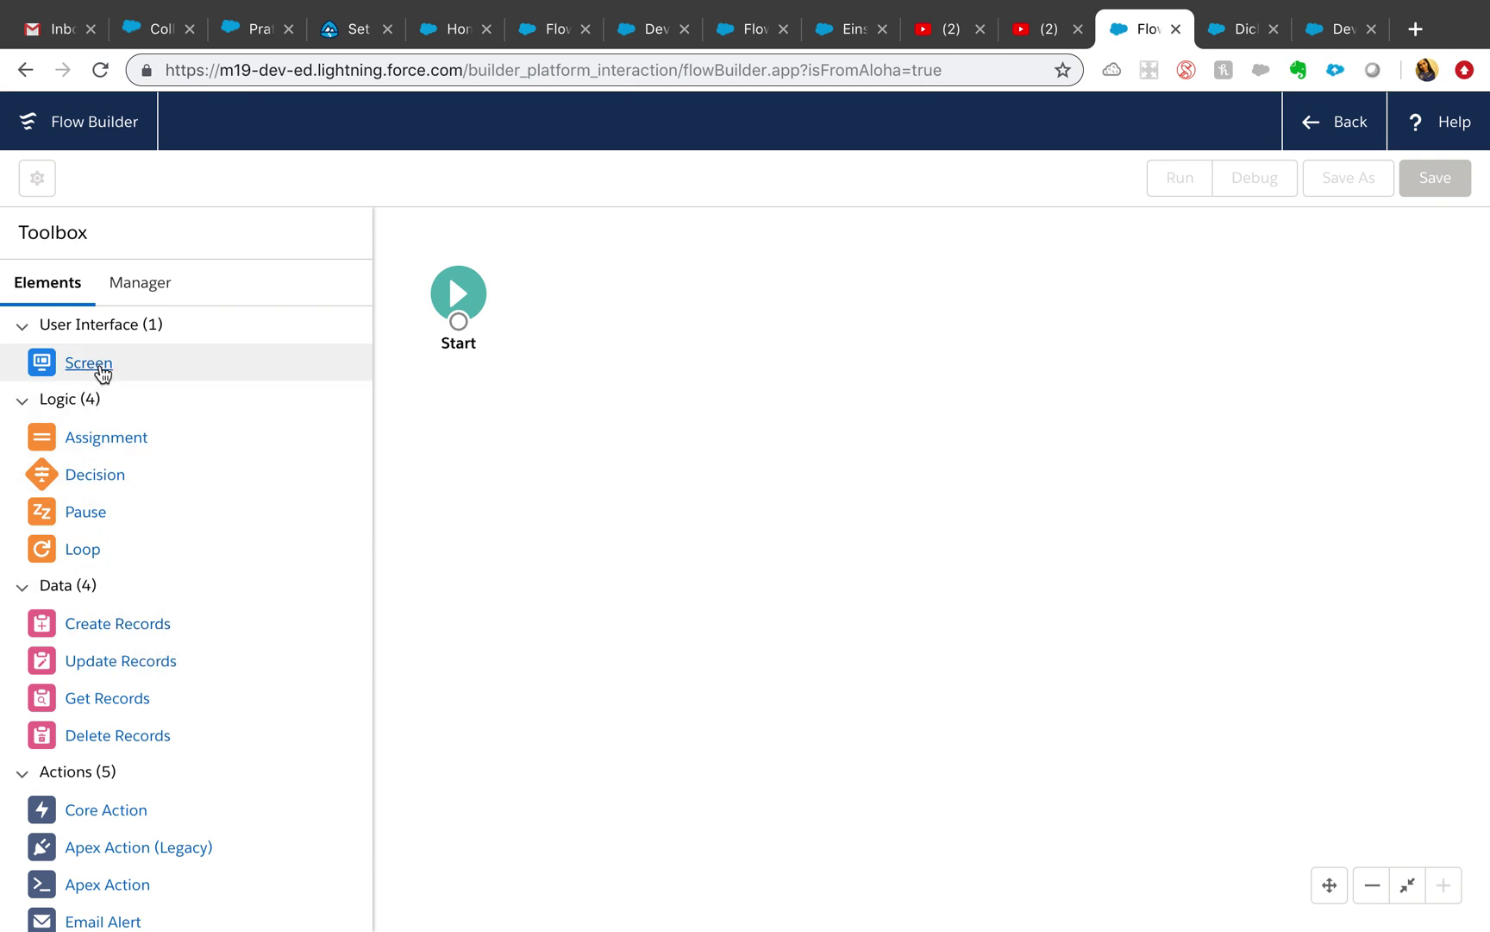
# Add a Get Records element to the flow canvas and label it "Get Opp Record"
pyautogui.scroll(-1, 88, 663)
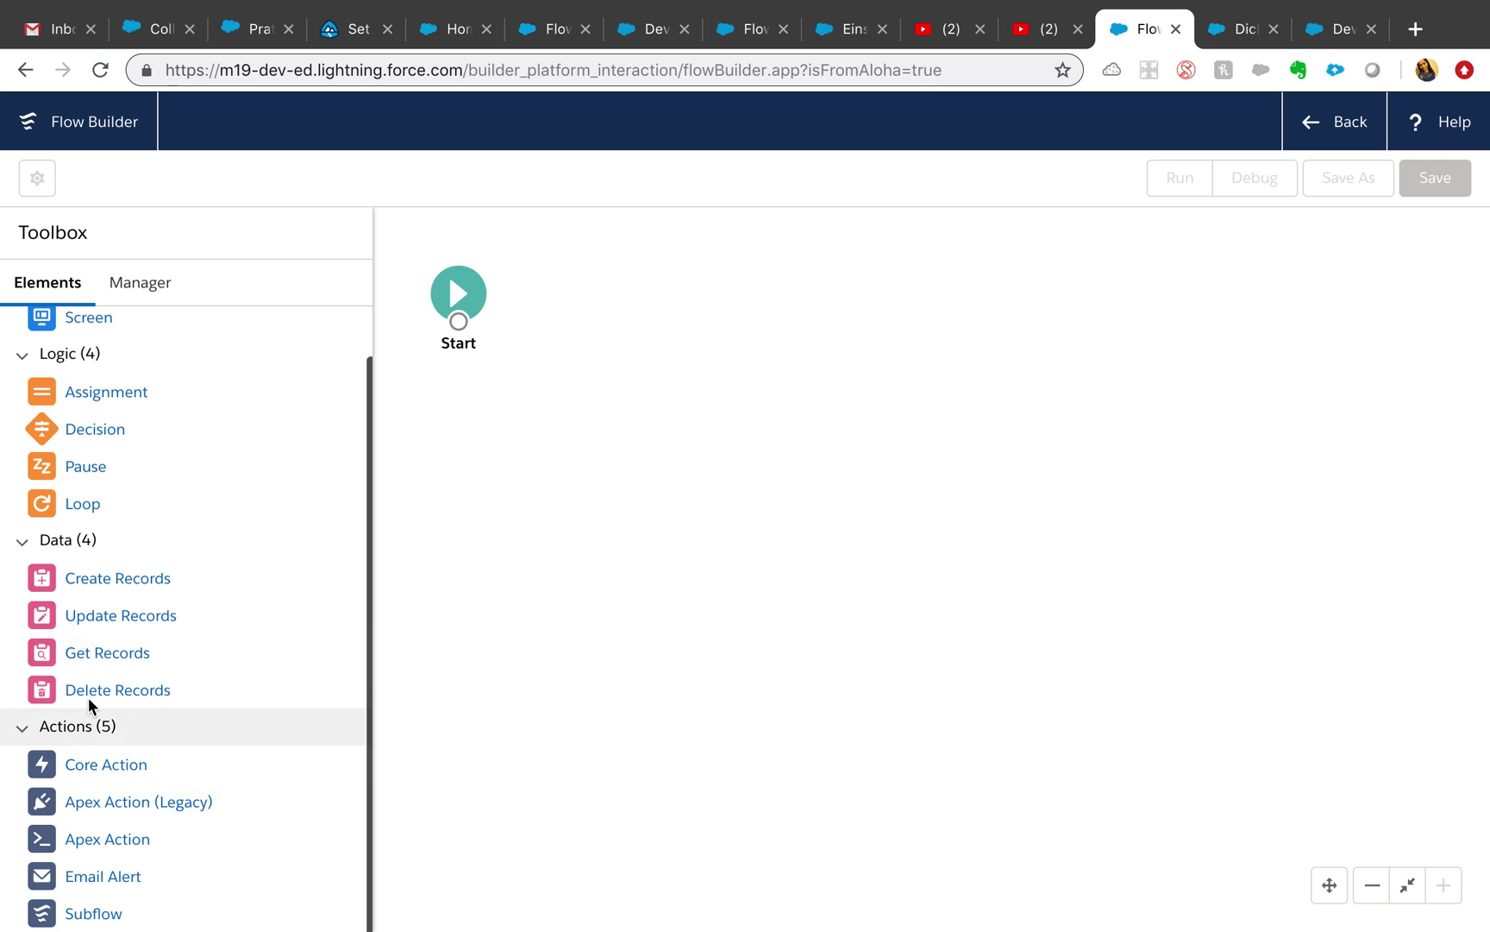
pyautogui.scroll(1, 88, 712)
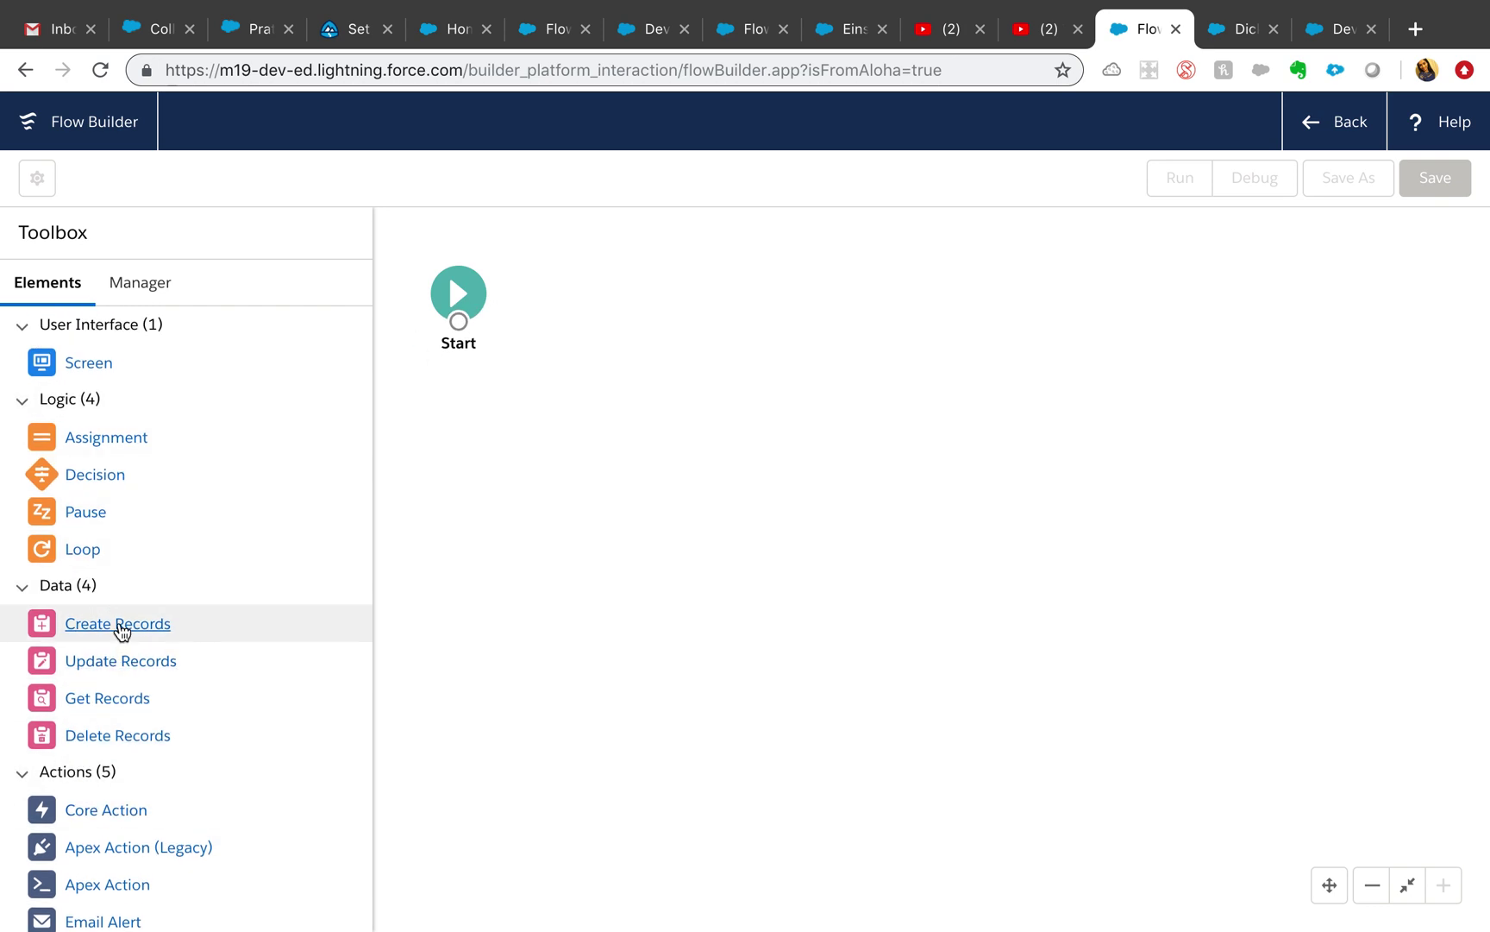
pyautogui.click(118, 625)
pyautogui.moveTo(94, 715); pyautogui.dragTo(605, 316)
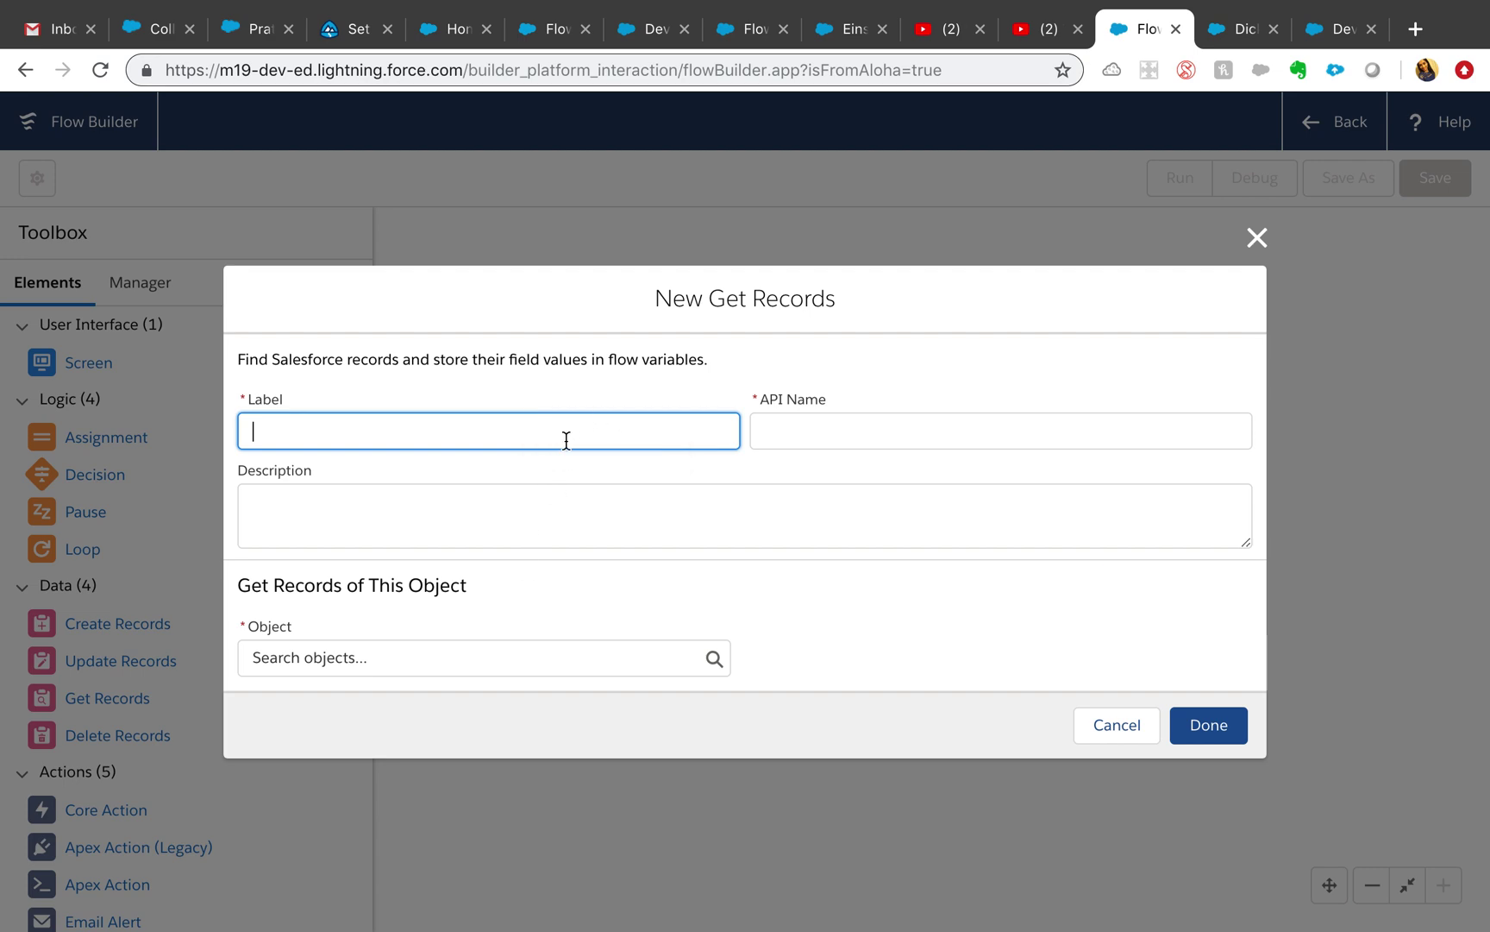
pyautogui.write('Get Oppp')
pyautogui.press('BackSpace')
pyautogui.write('Record')
pyautogui.click(497, 519)
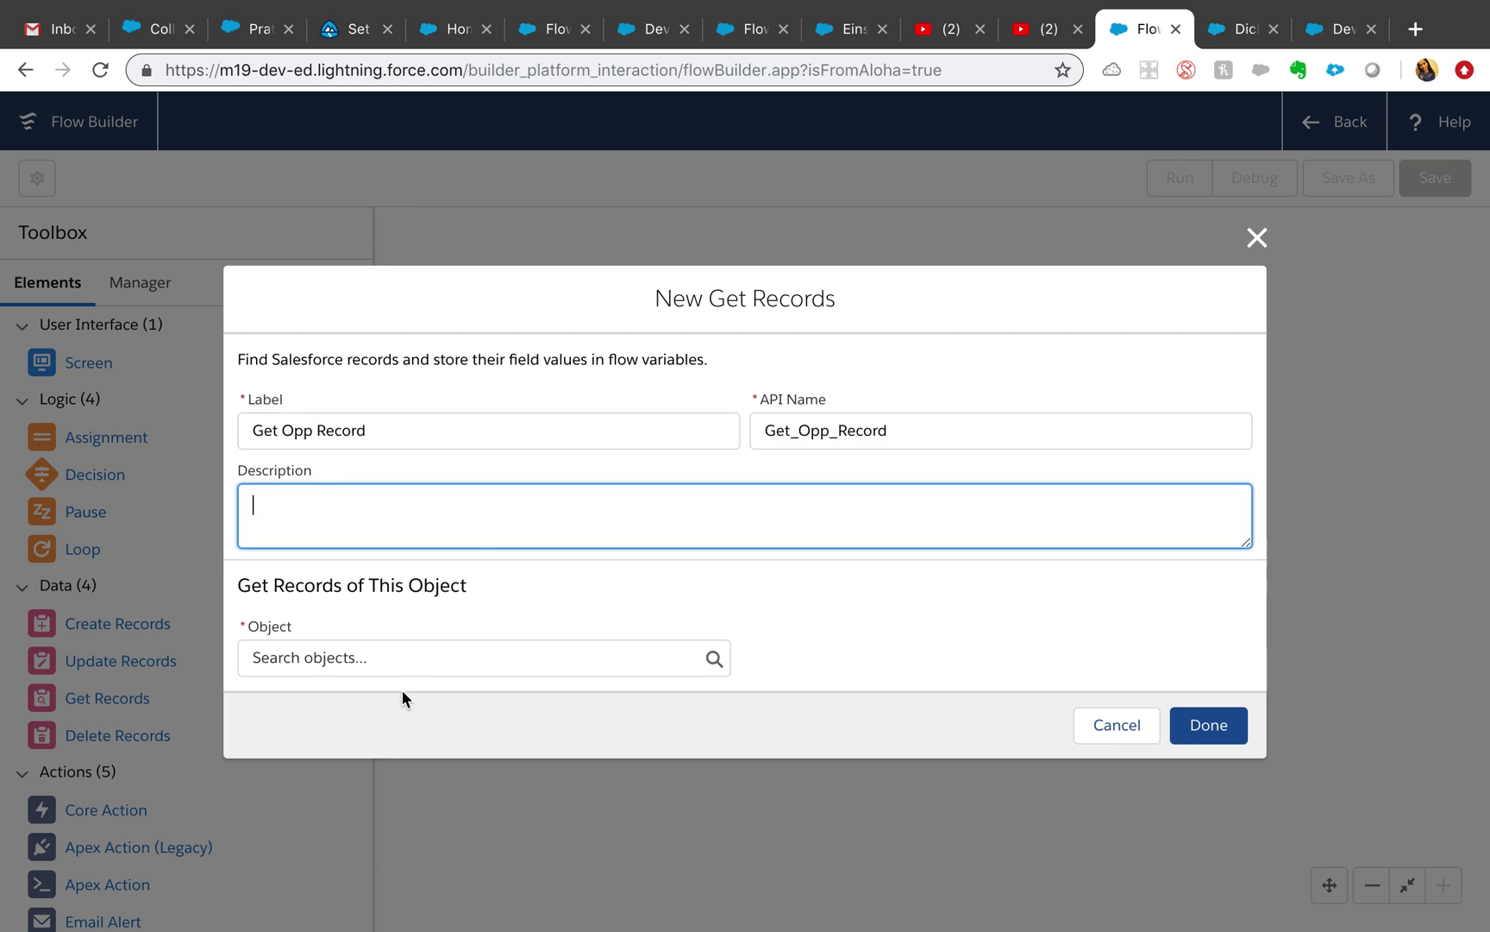
# Set the Get Records element's object to Opportunity
pyautogui.click(432, 665)
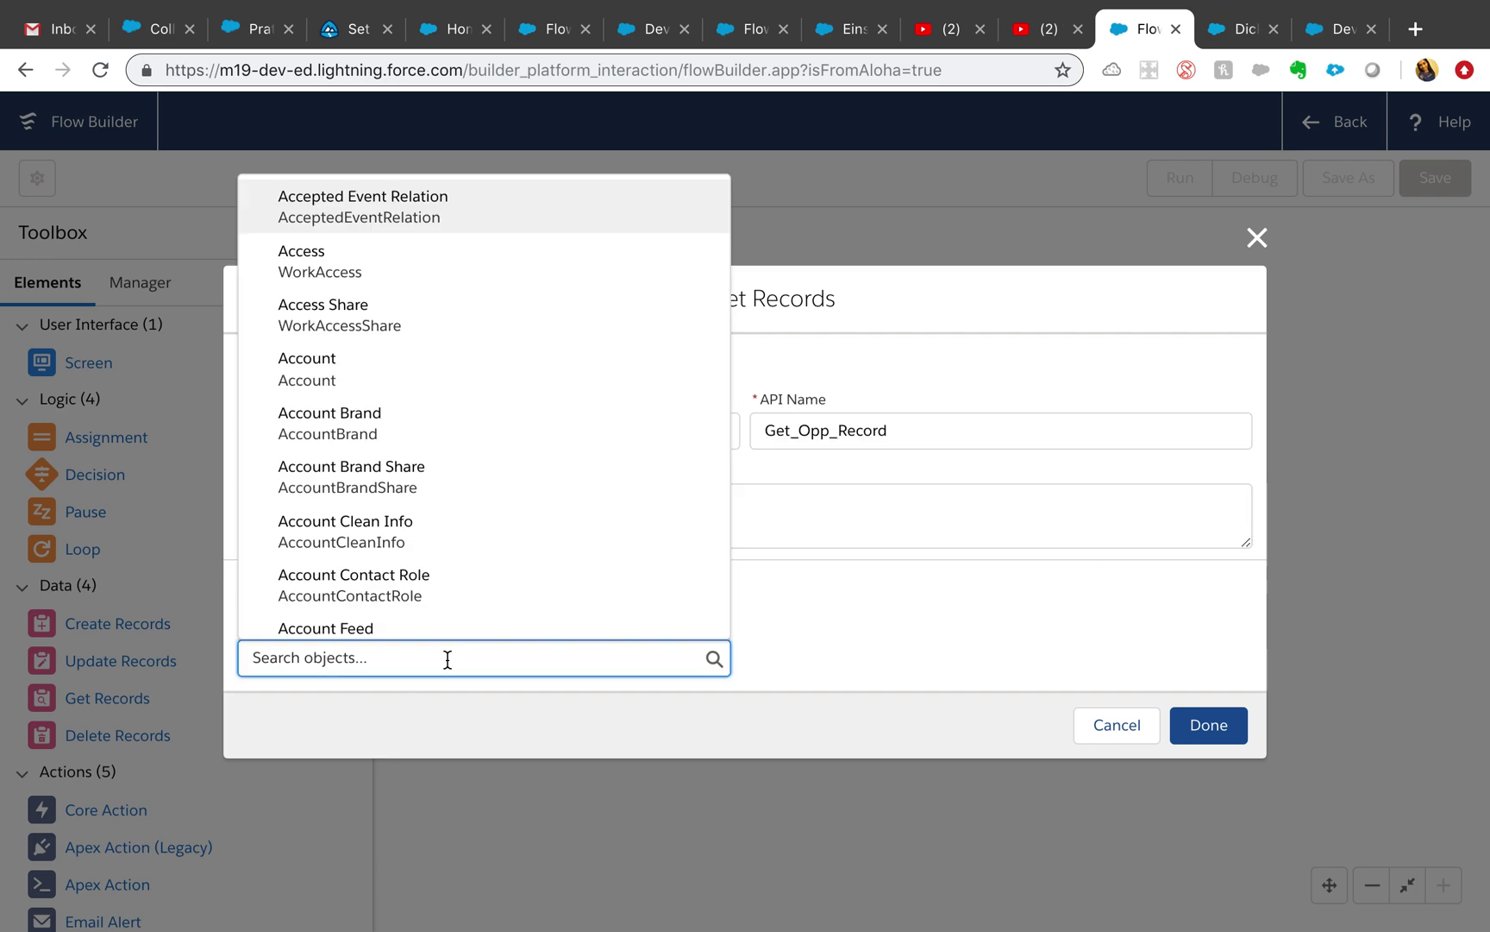
pyautogui.write('oppo')
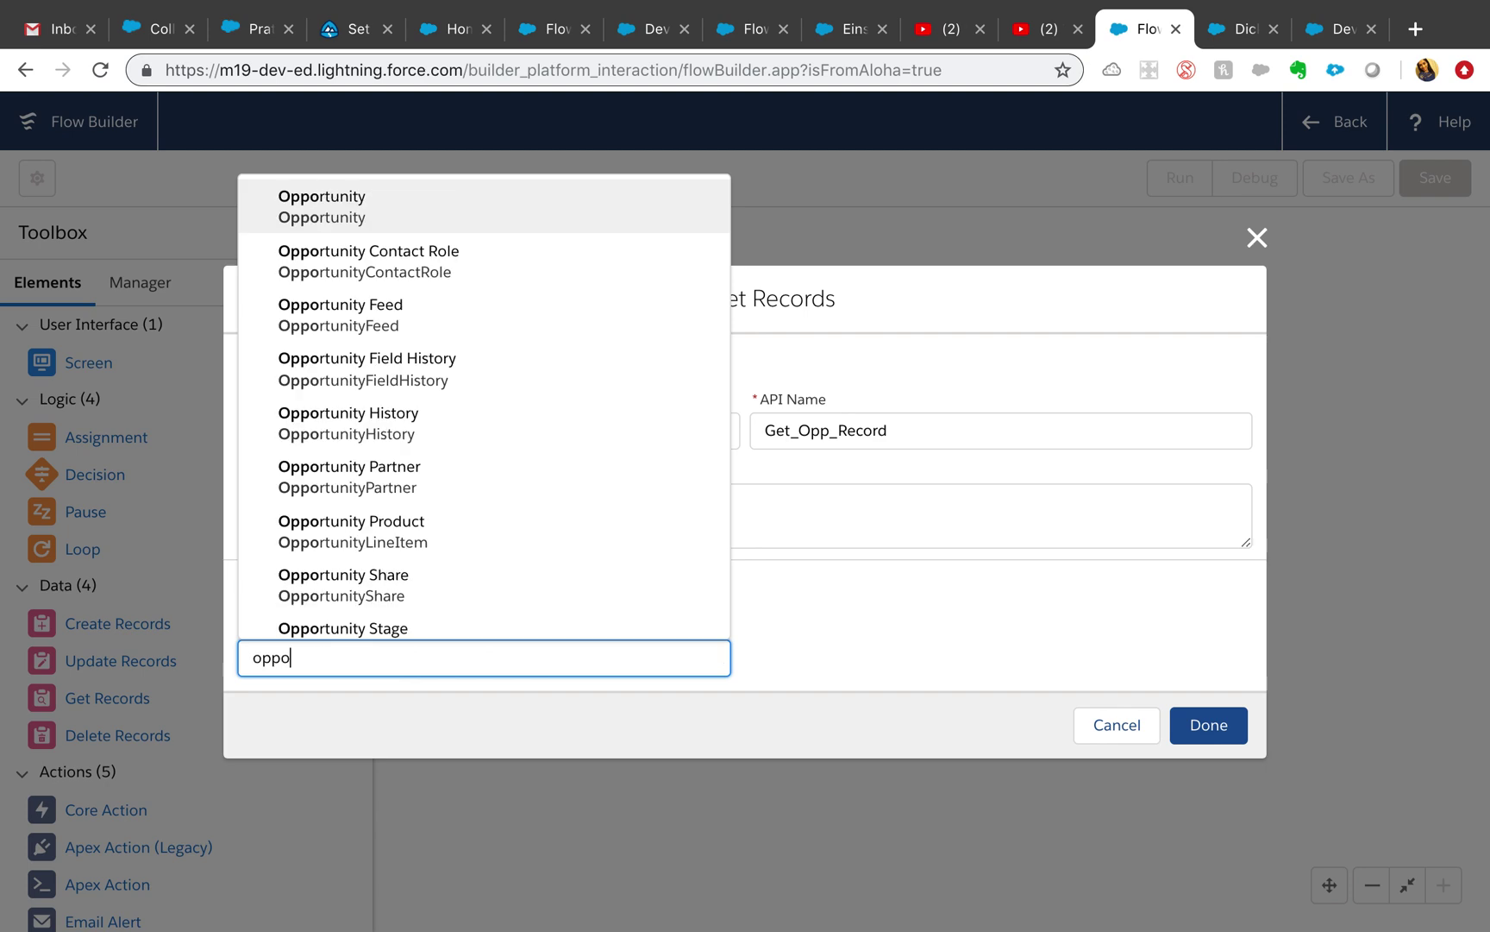
pyautogui.click(355, 214)
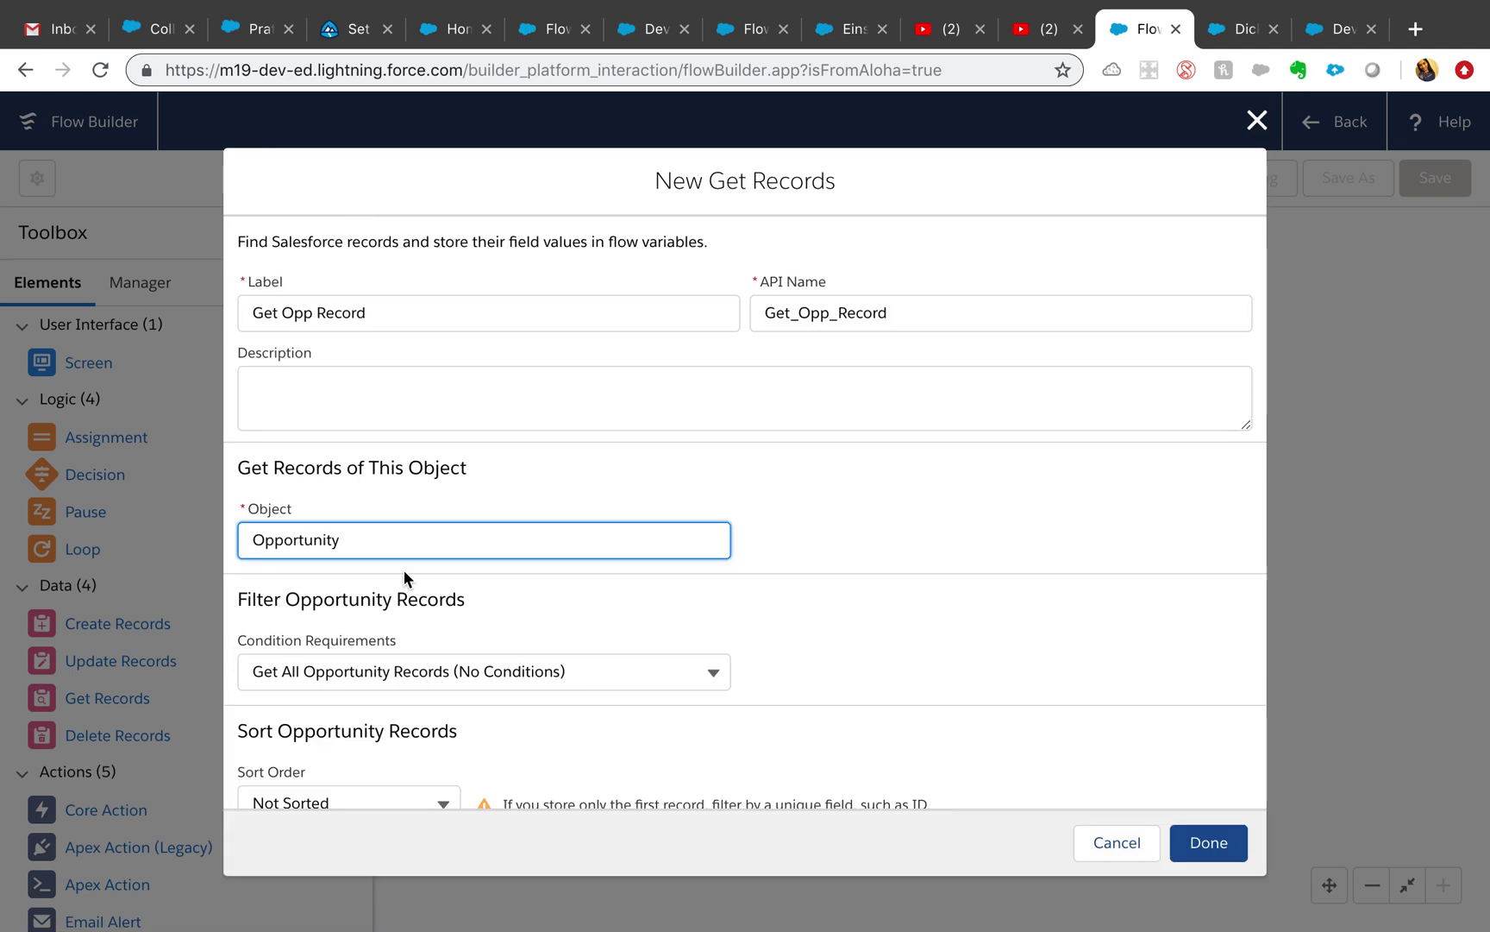
# Set the opportunity filter to Conditions are Met, with field Id and operator Equals
pyautogui.scroll(-1, 404, 571)
pyautogui.scroll(-1, 404, 571)
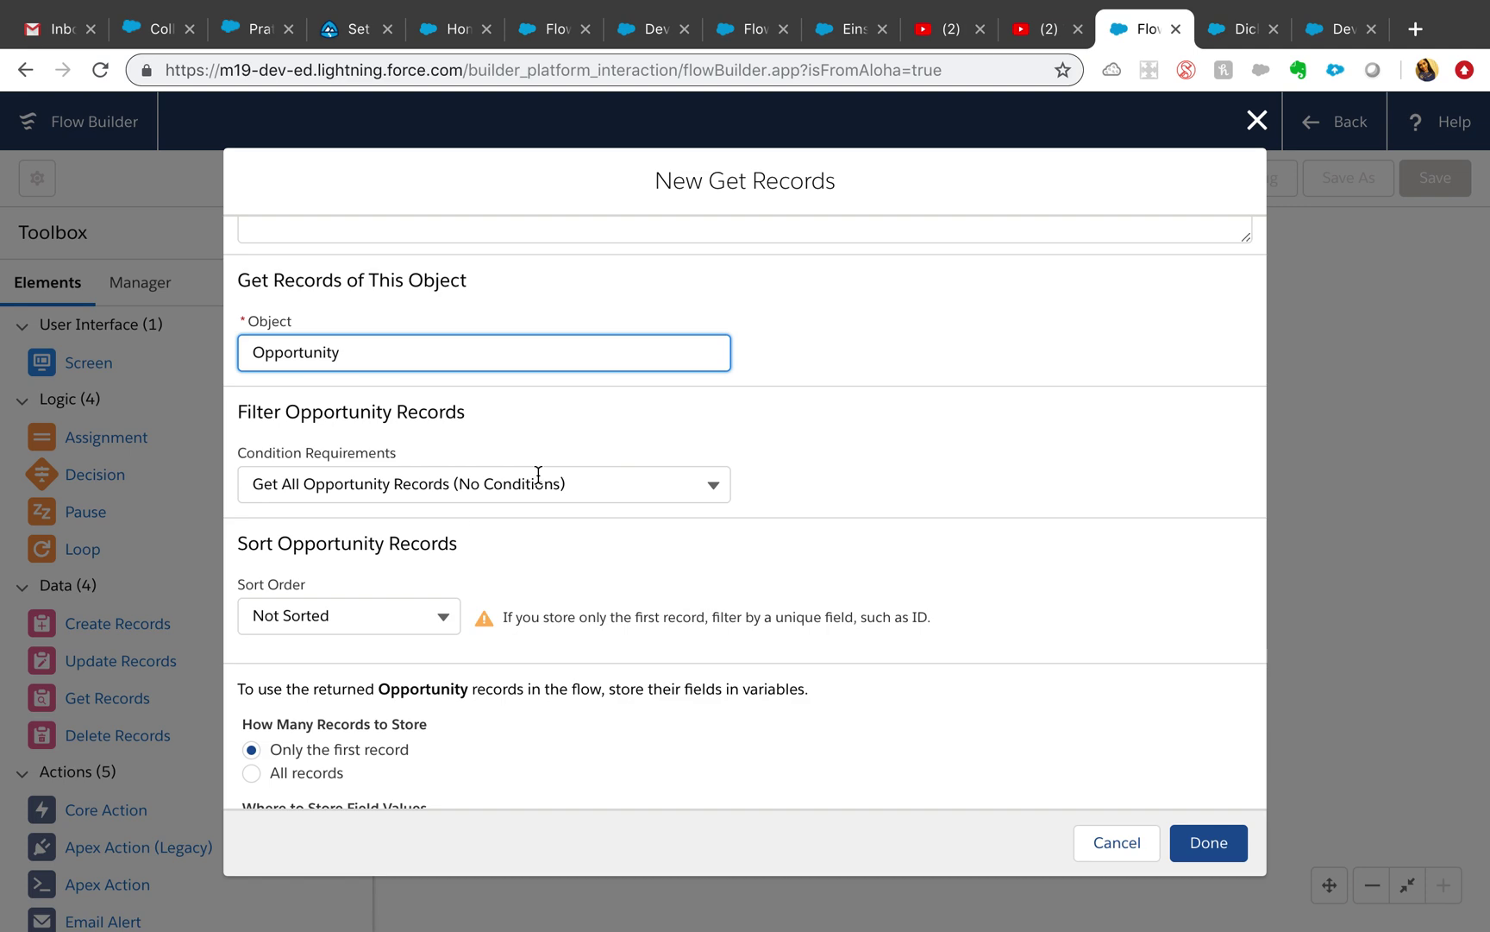
pyautogui.click(344, 485)
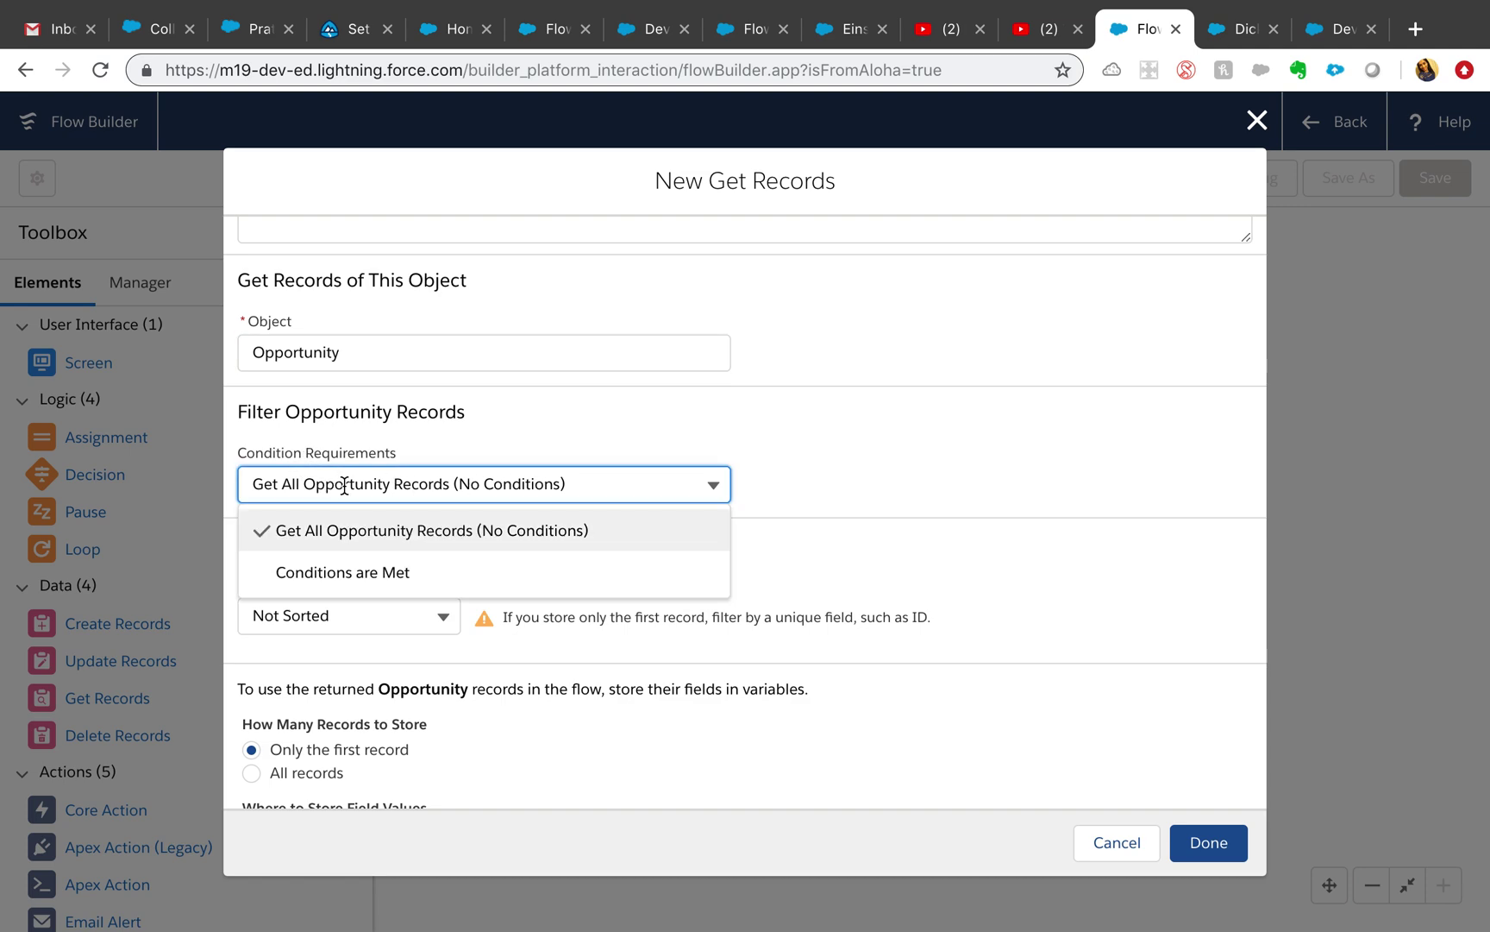
pyautogui.click(340, 573)
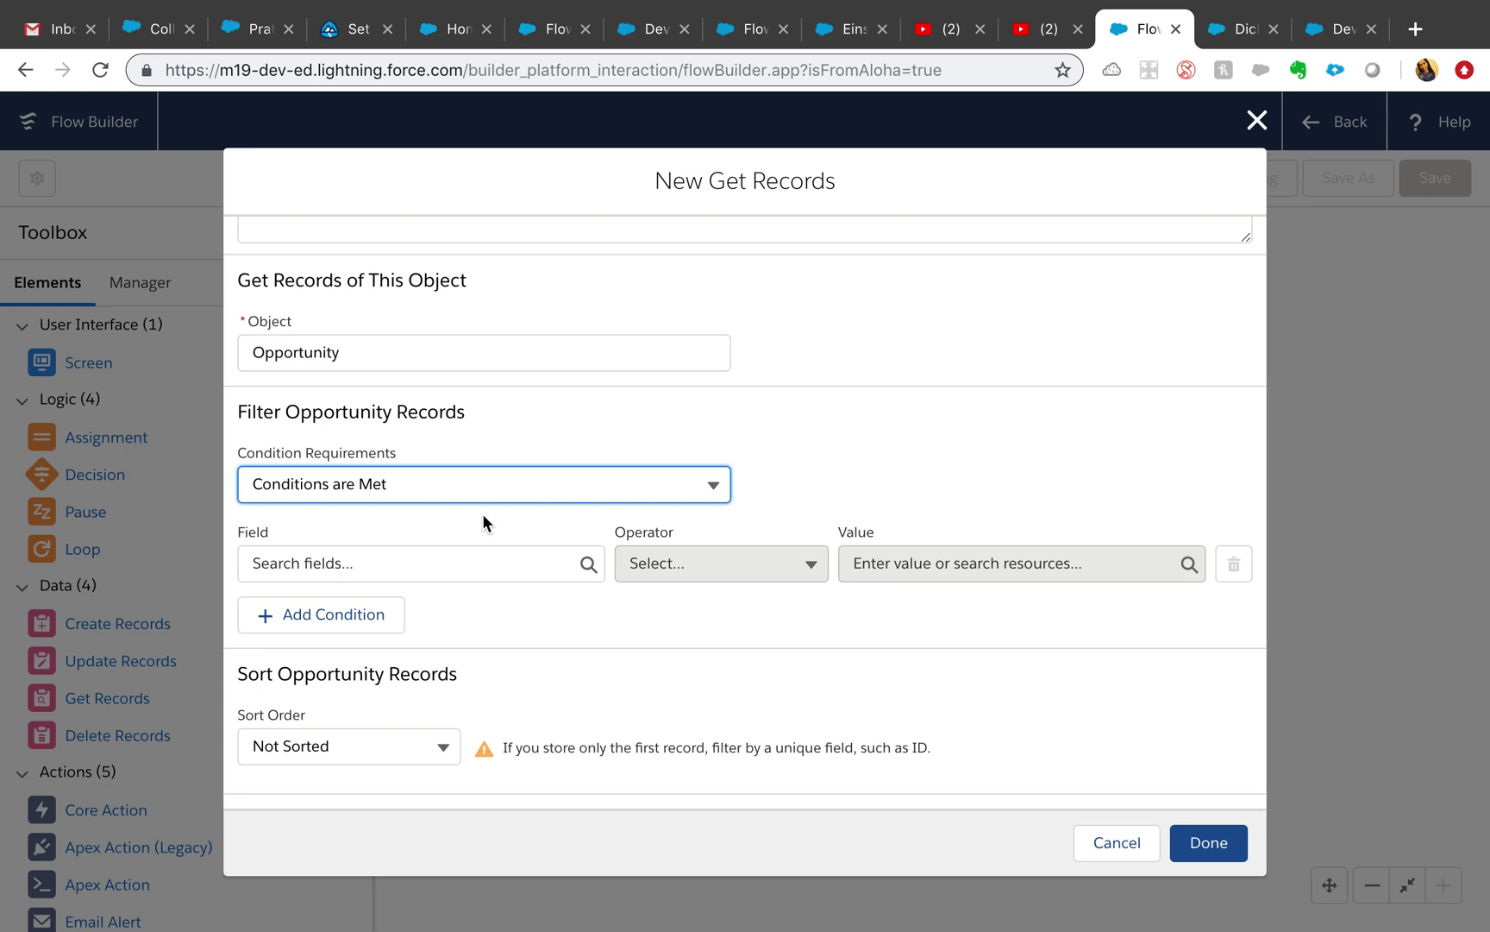
pyautogui.click(432, 564)
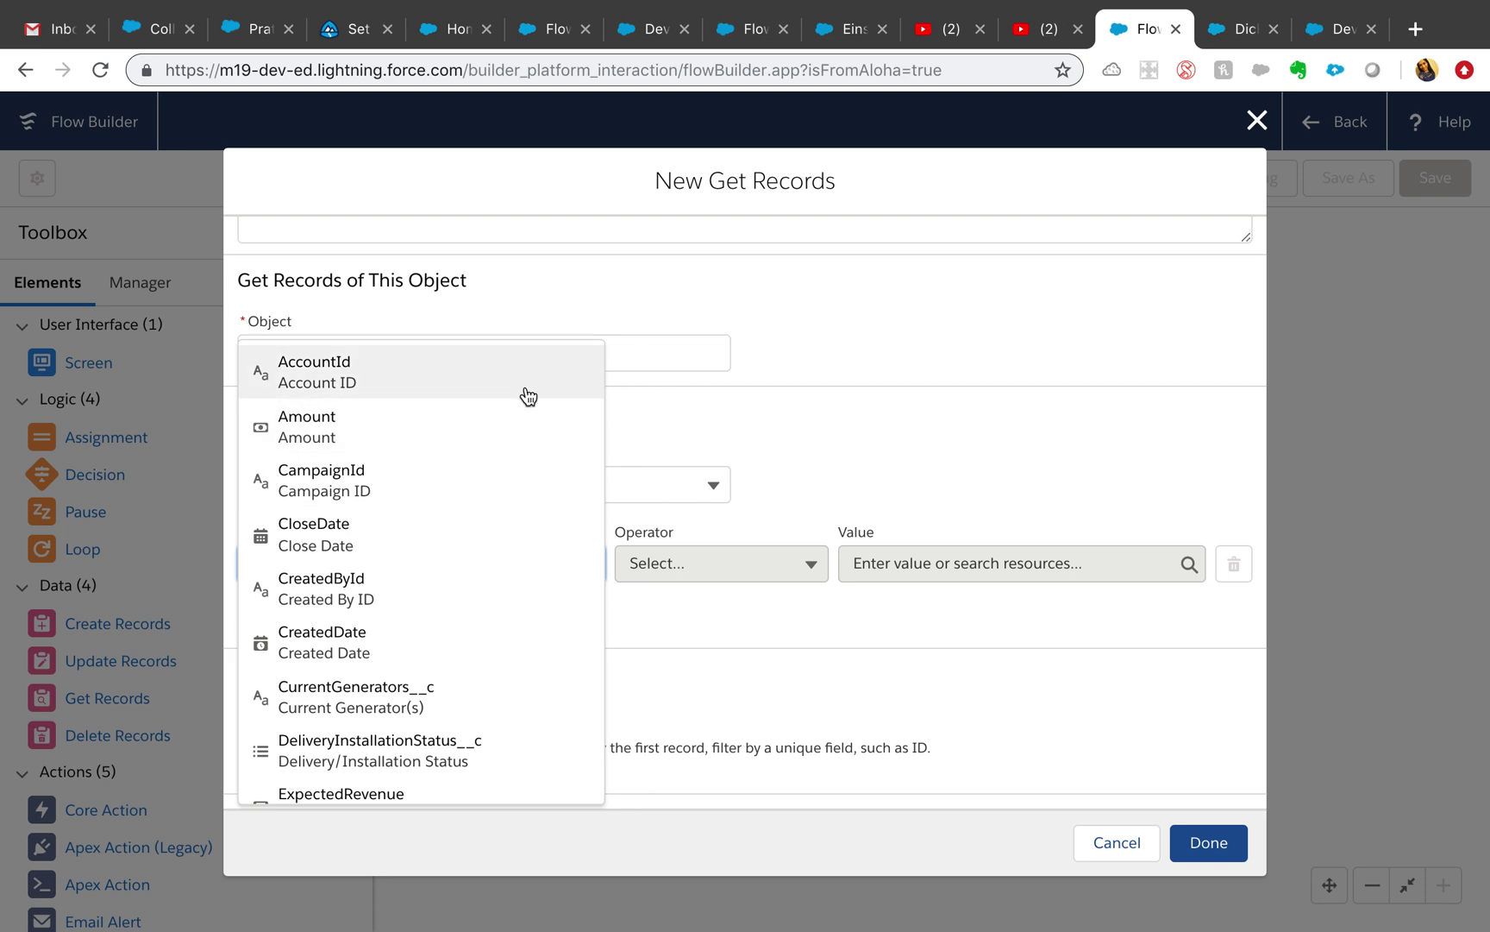
pyautogui.write('Id')
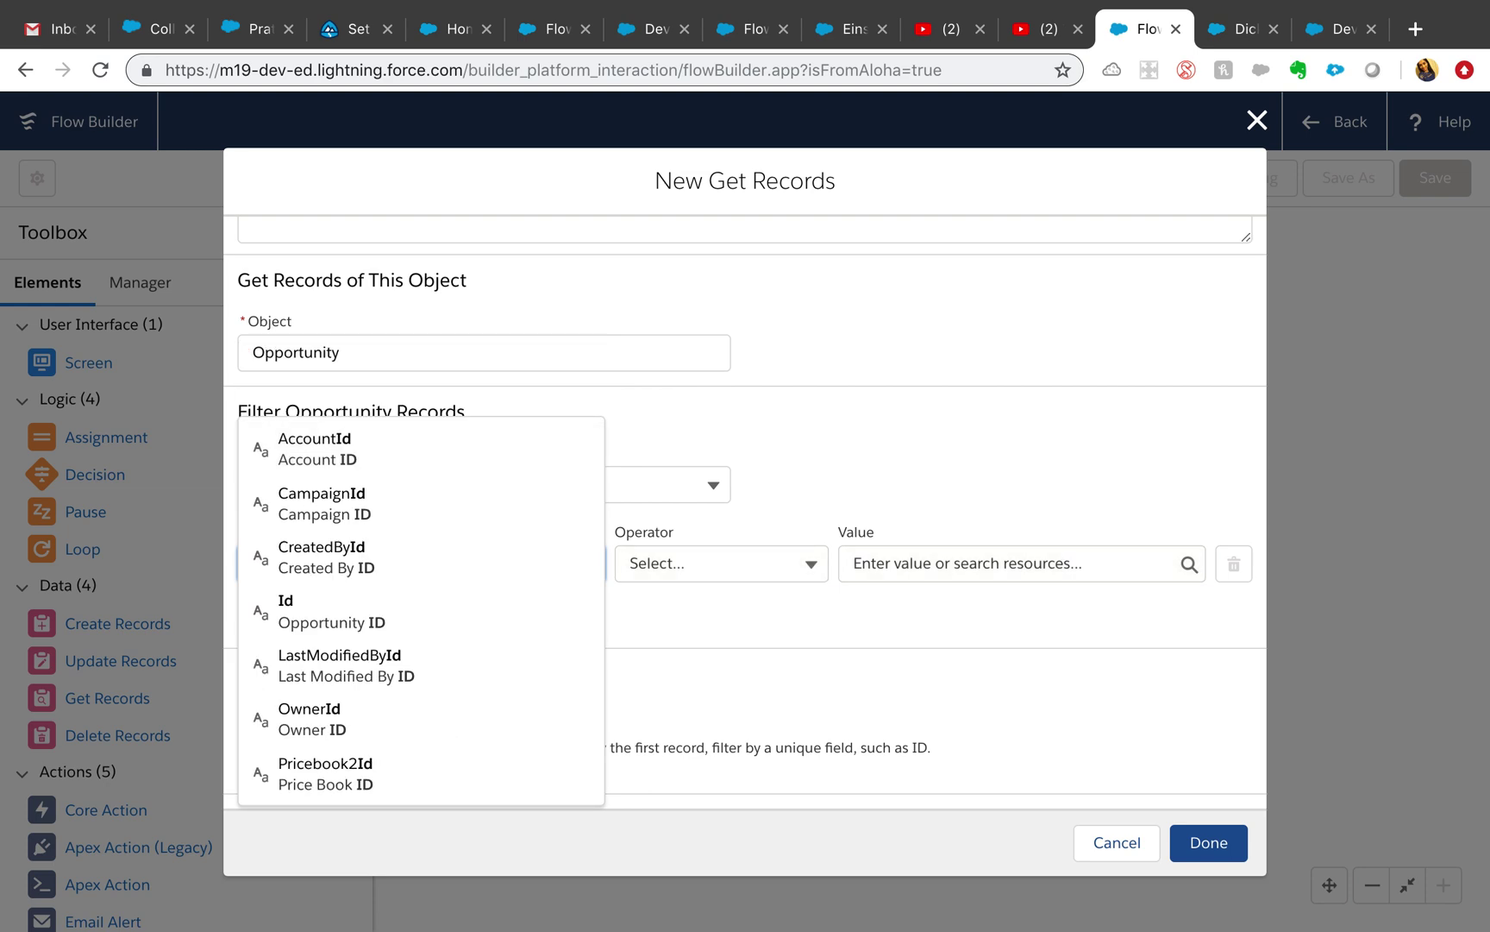
pyautogui.click(345, 609)
pyautogui.click(786, 556)
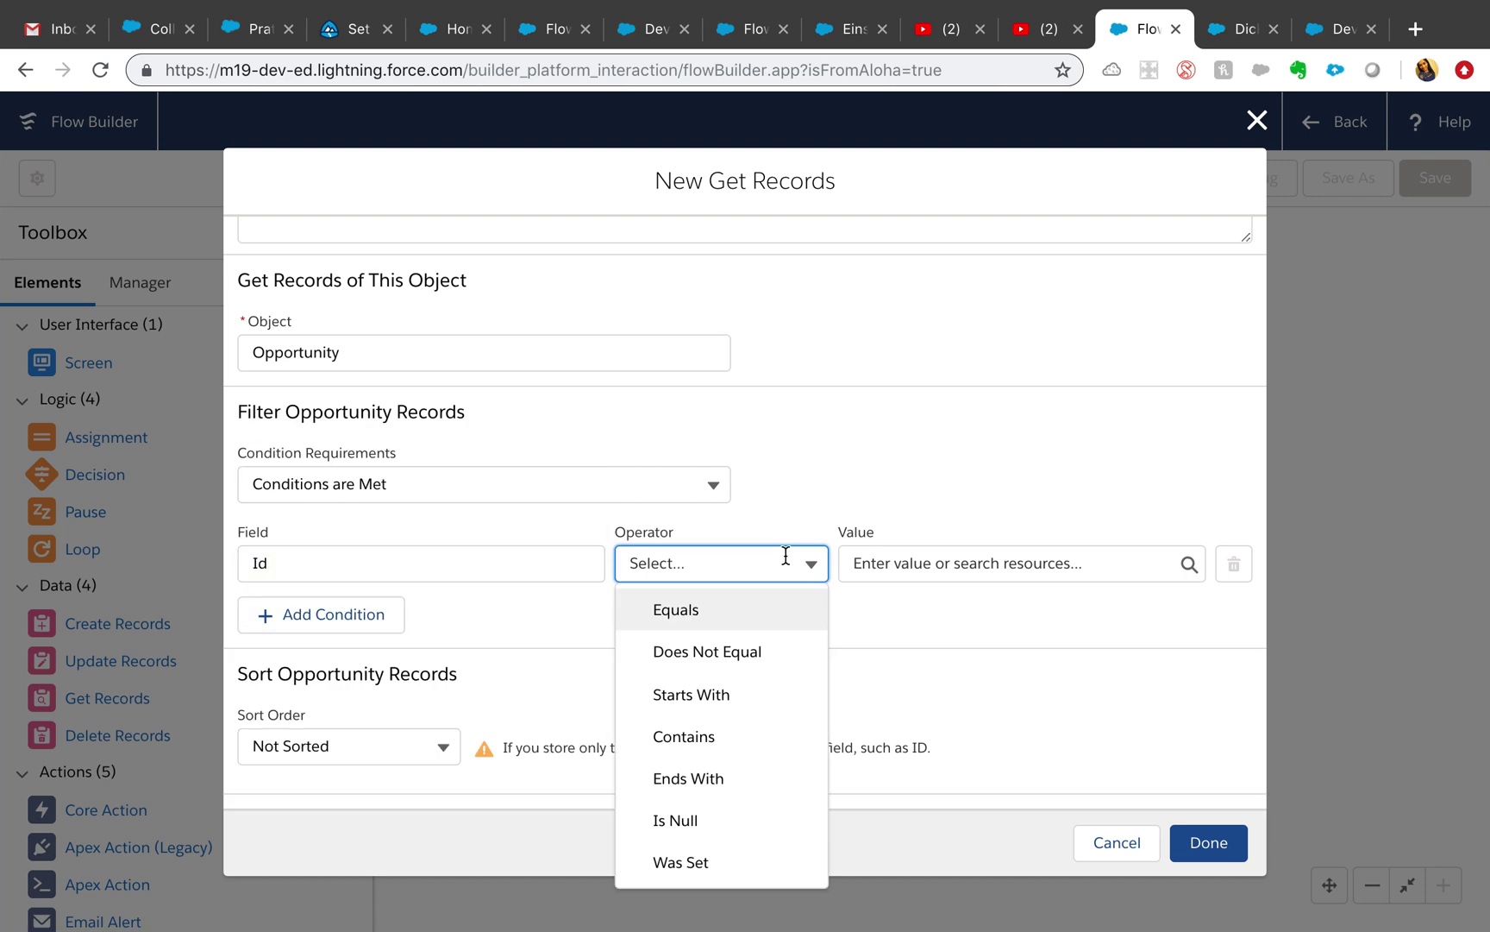
pyautogui.click(708, 614)
# Start a new Variable resource for the Id condition's value, with the API name recordId
pyautogui.click(1002, 569)
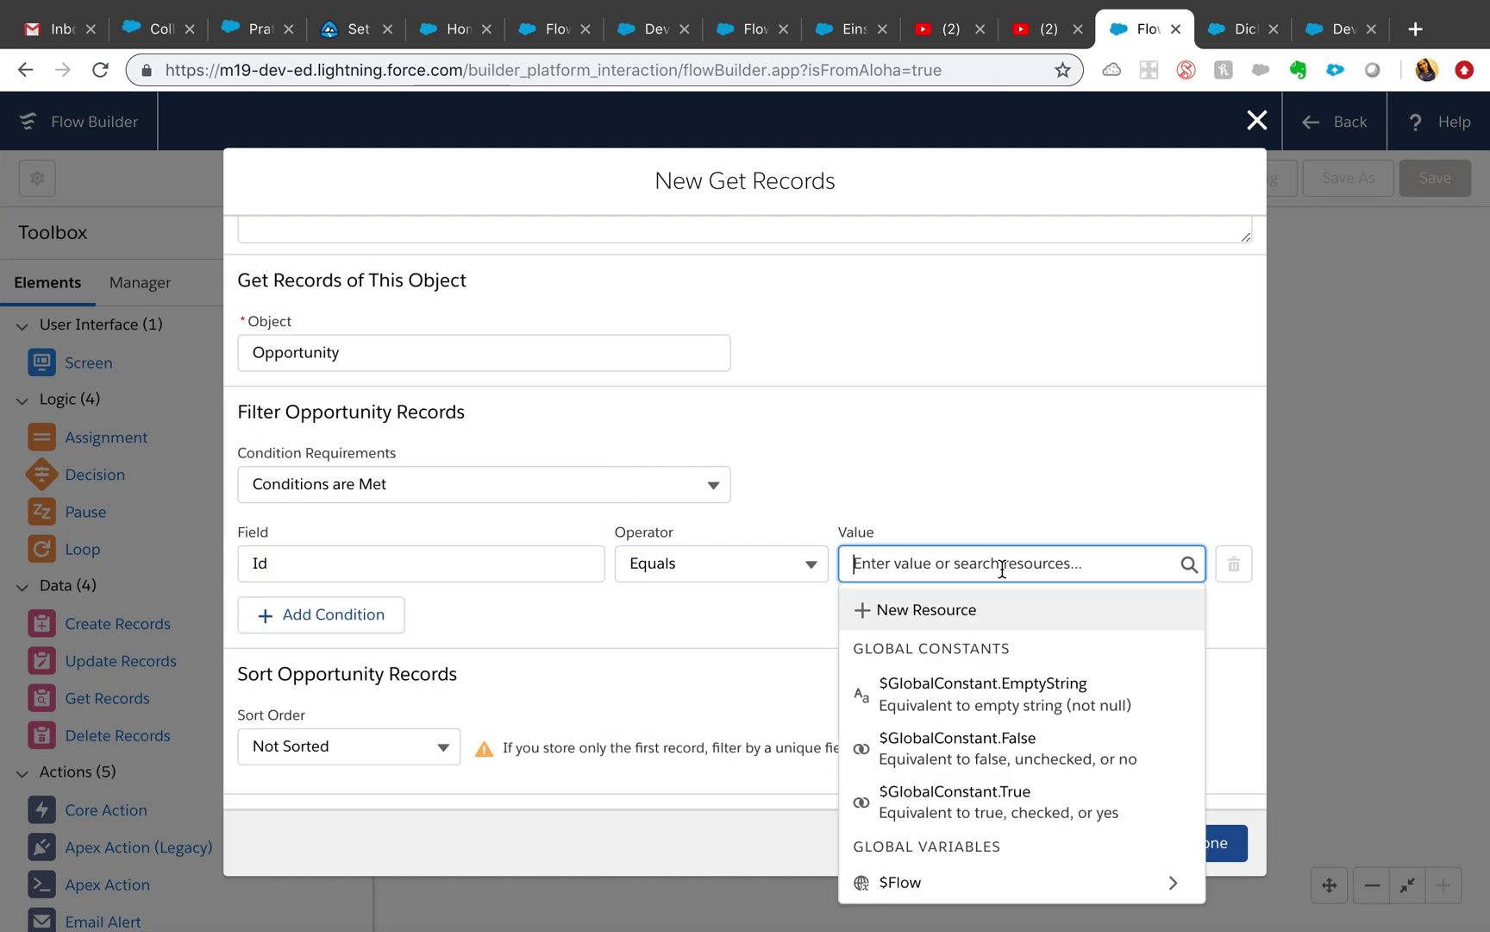
pyautogui.click(951, 611)
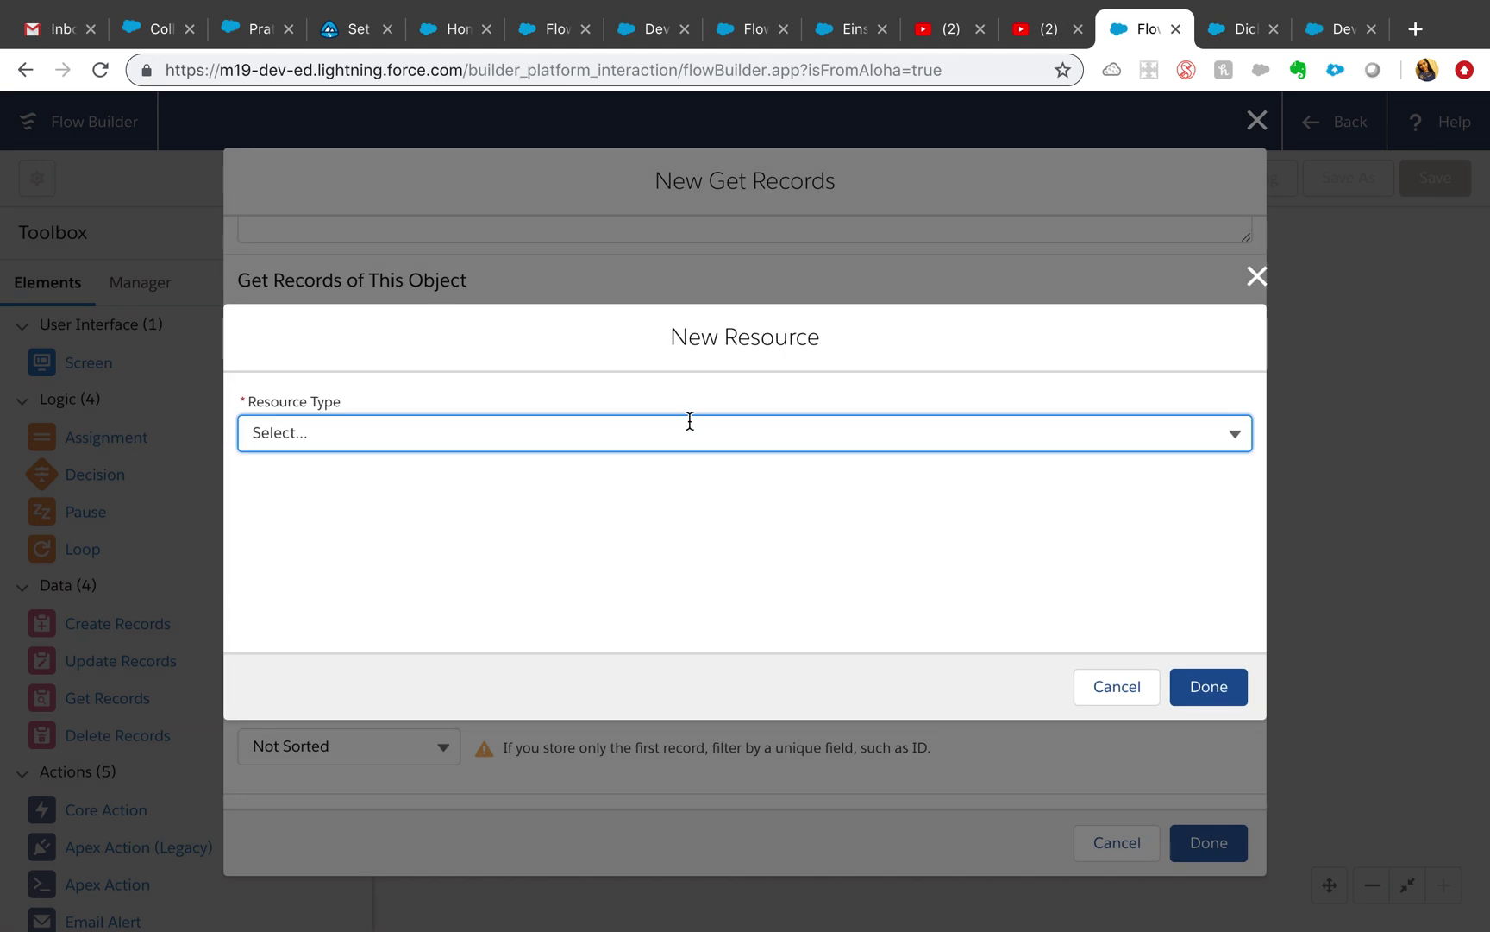
pyautogui.click(795, 428)
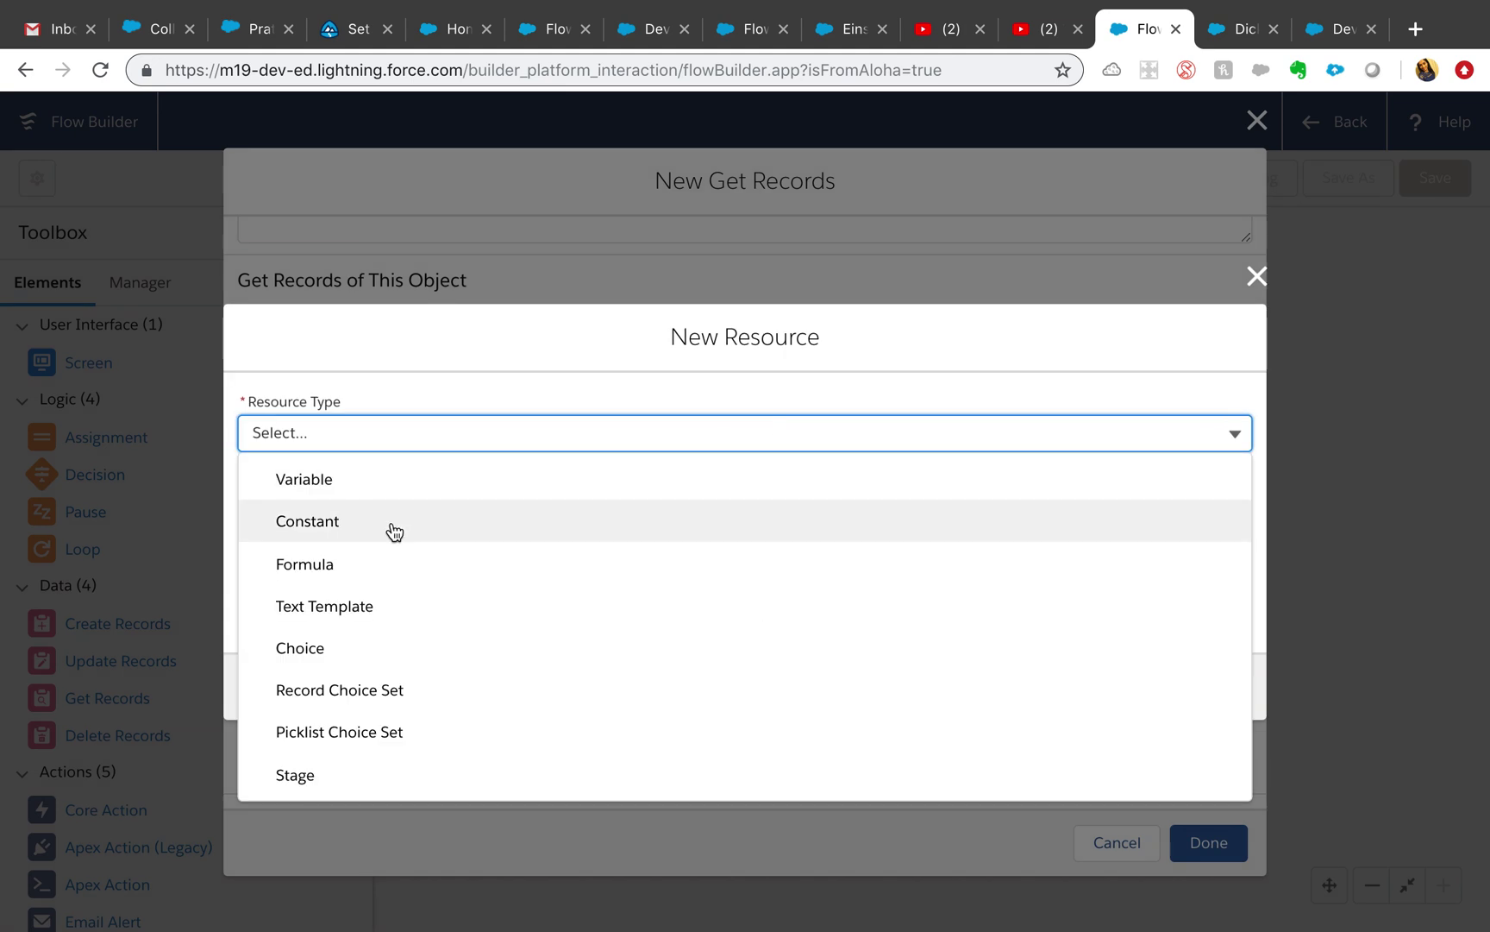
pyautogui.click(327, 488)
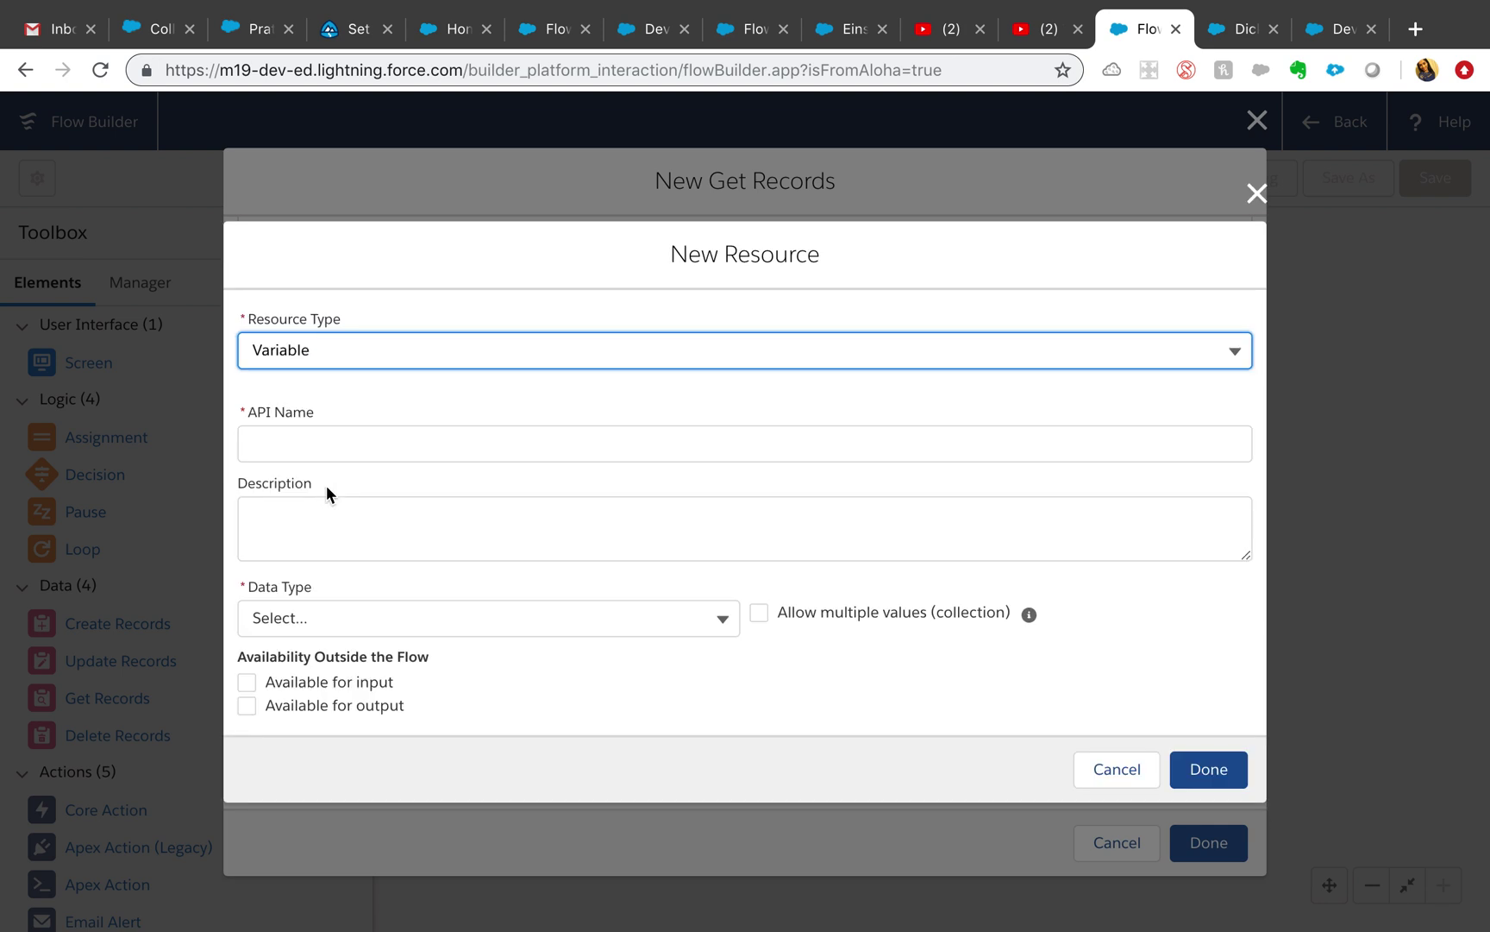
pyautogui.click(409, 455)
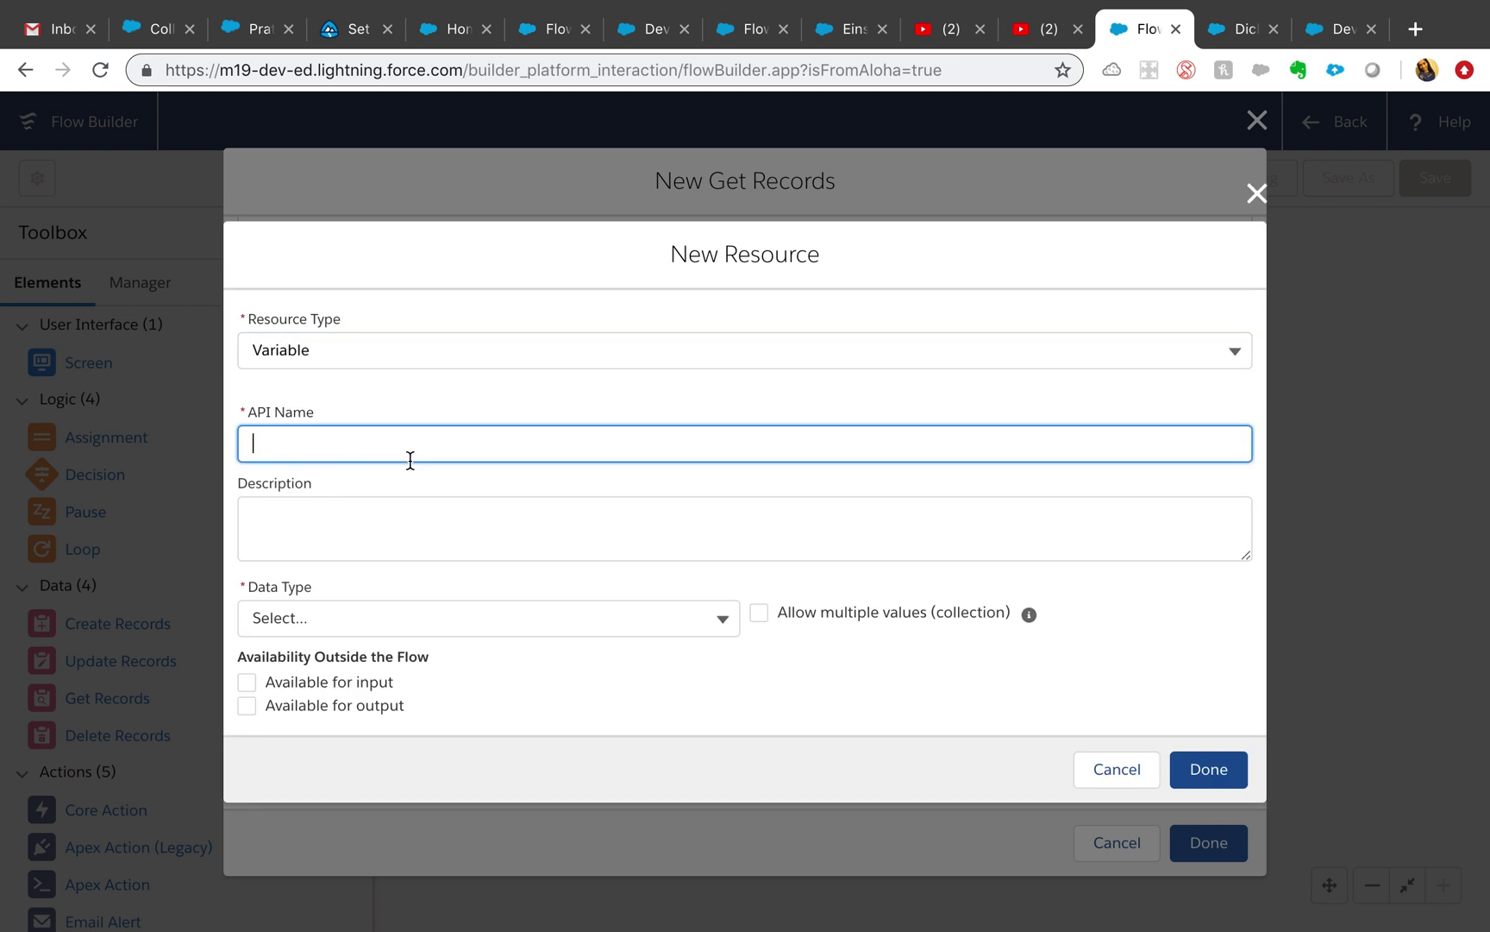
pyautogui.write('recordId')
# Review the recordId name against the Dickenson Mobile Generators opportunity page, then return to the variable definition
pyautogui.doubleClick(291, 447)
pyautogui.click(1232, 24)
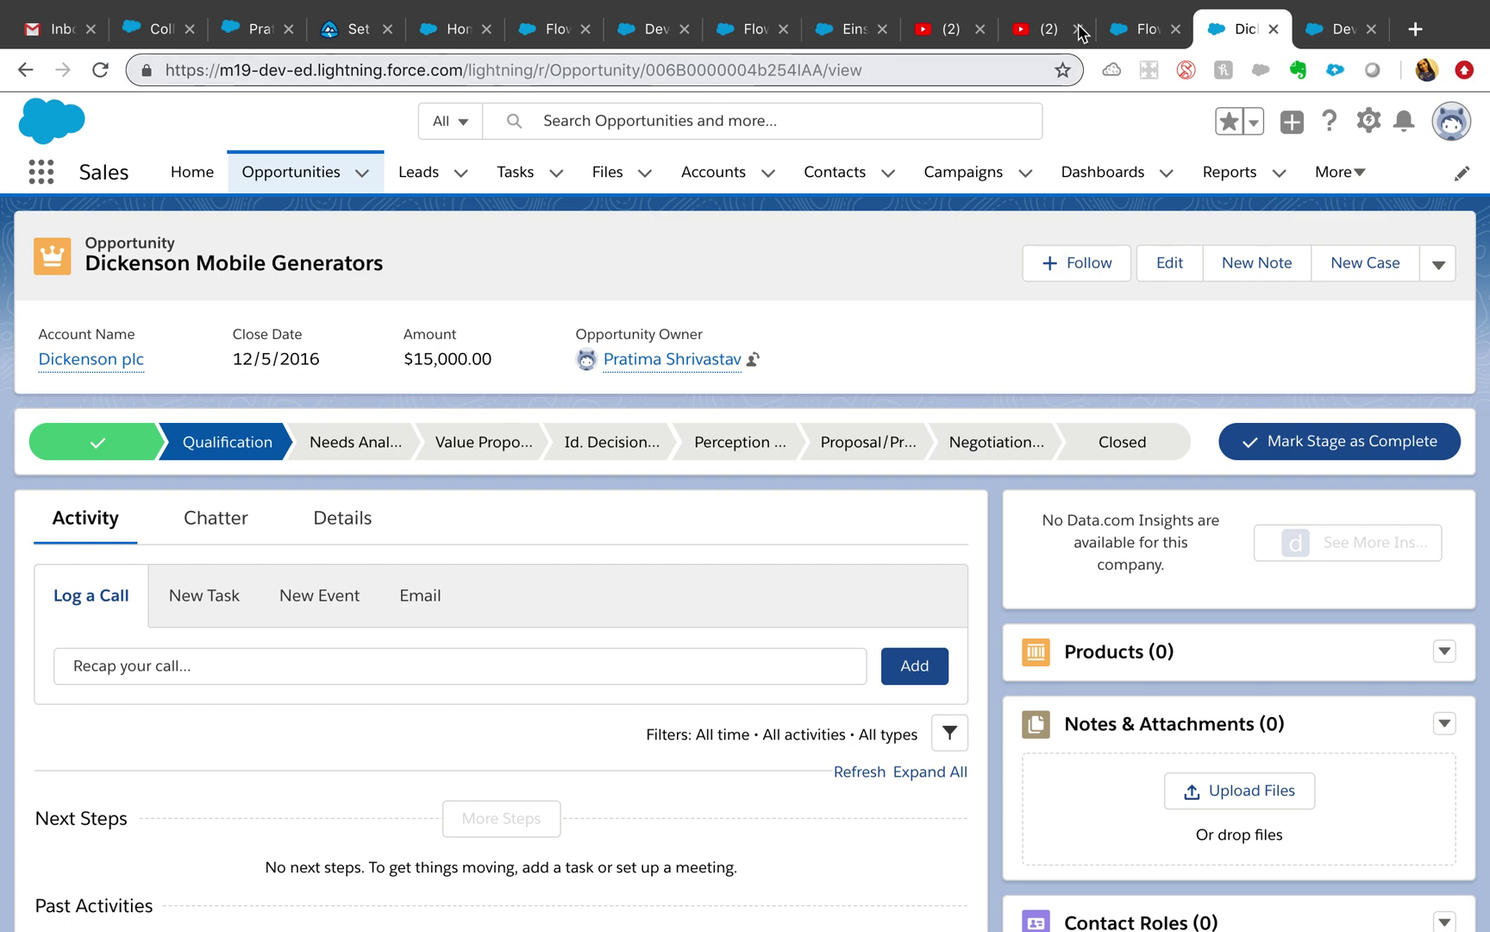
pyautogui.click(1126, 40)
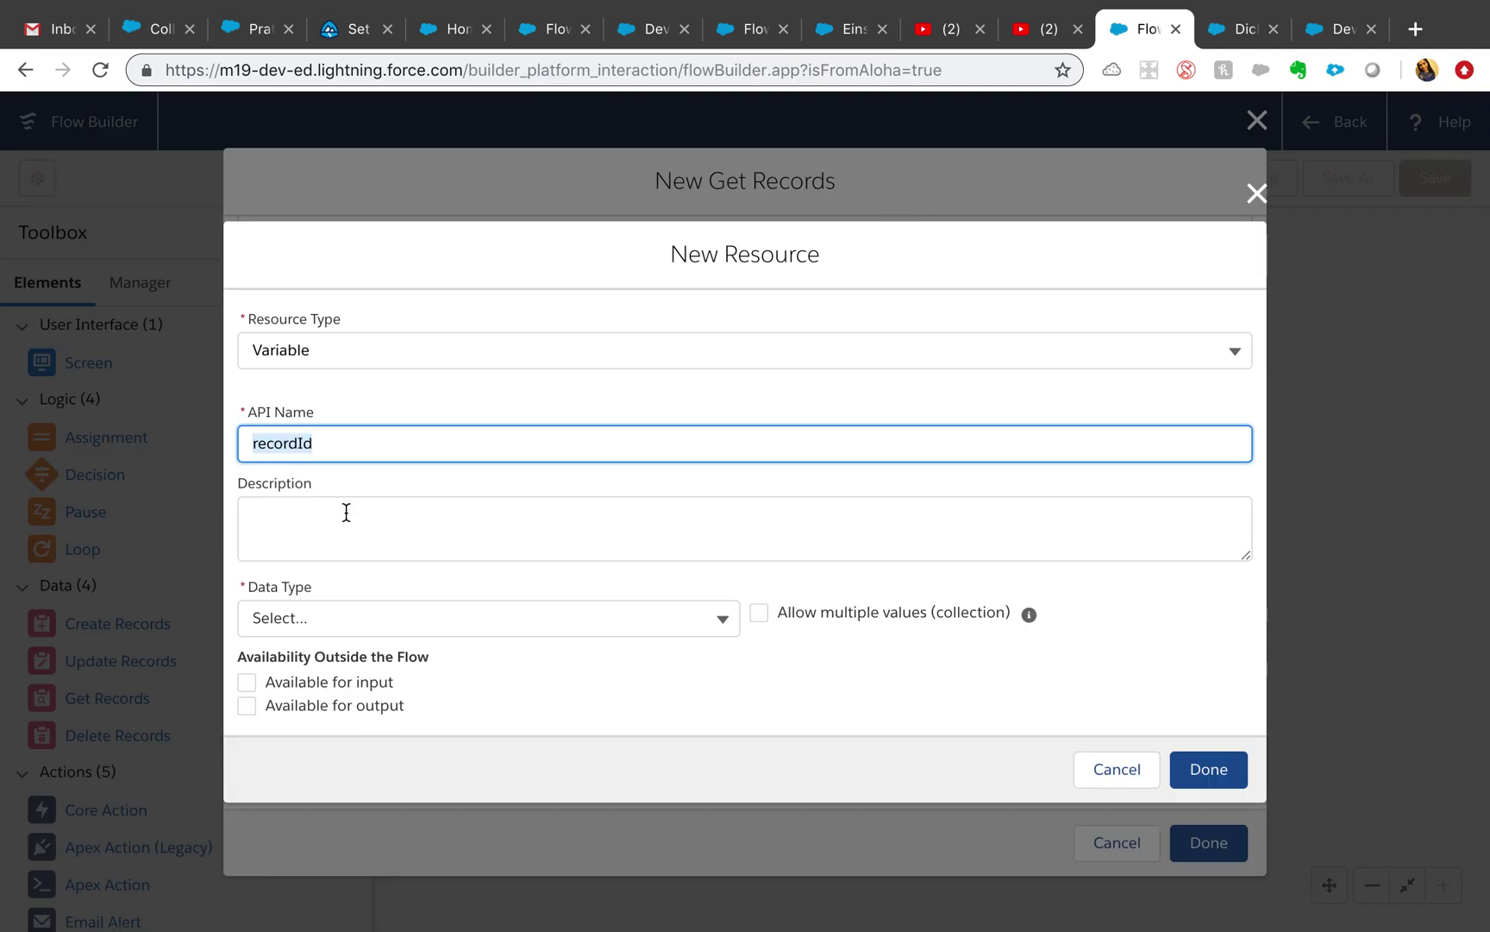
# Make the recordId variable available for input and output, and set its data type to Text
pyautogui.click(244, 685)
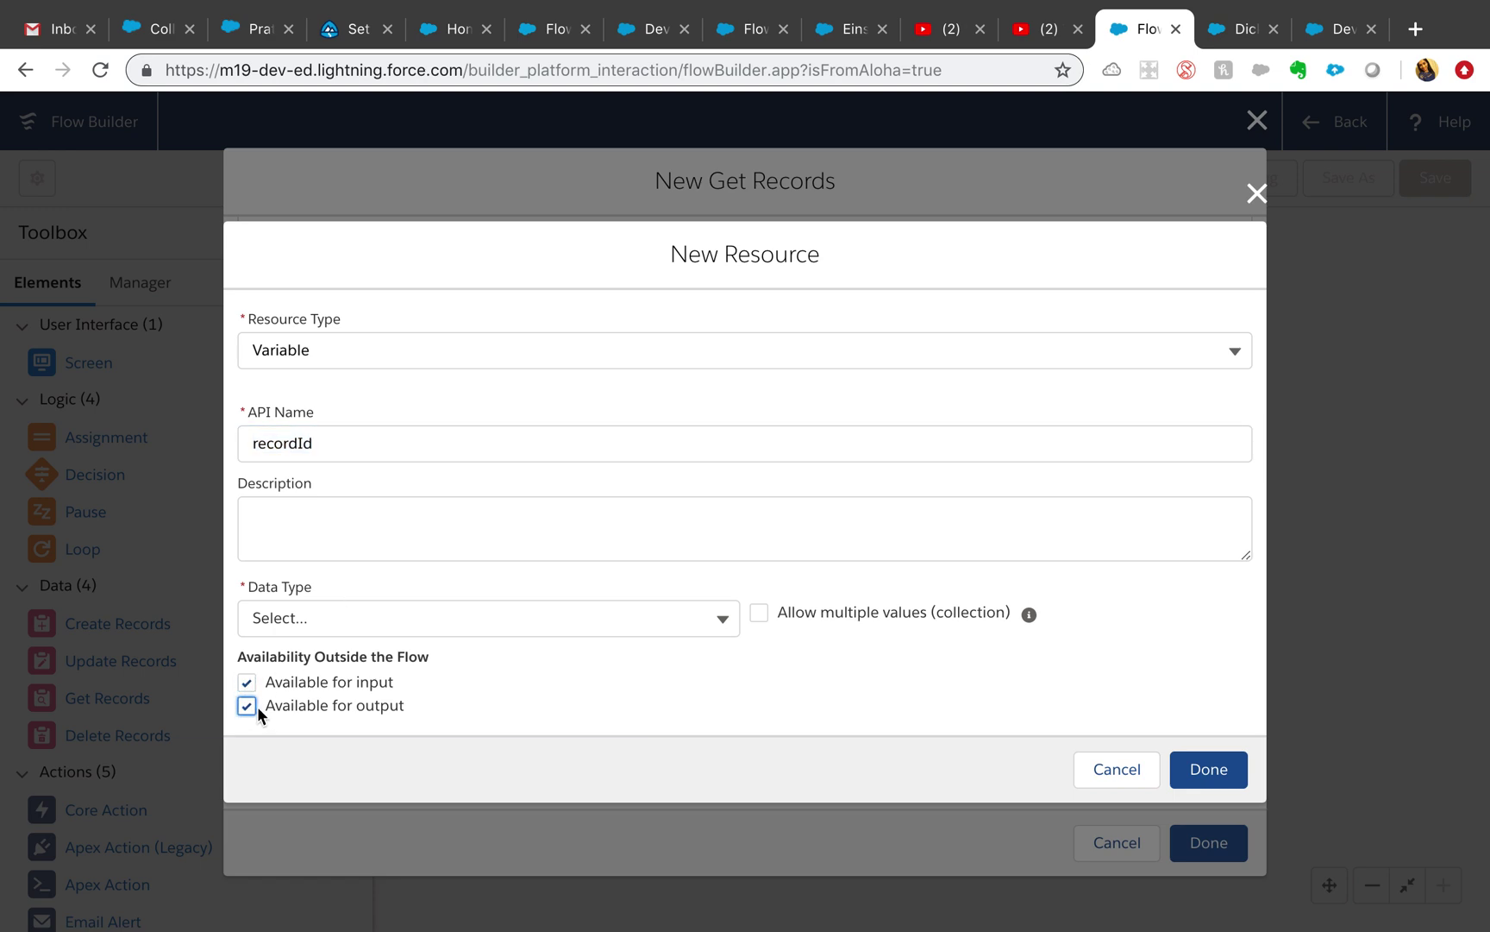
pyautogui.click(726, 619)
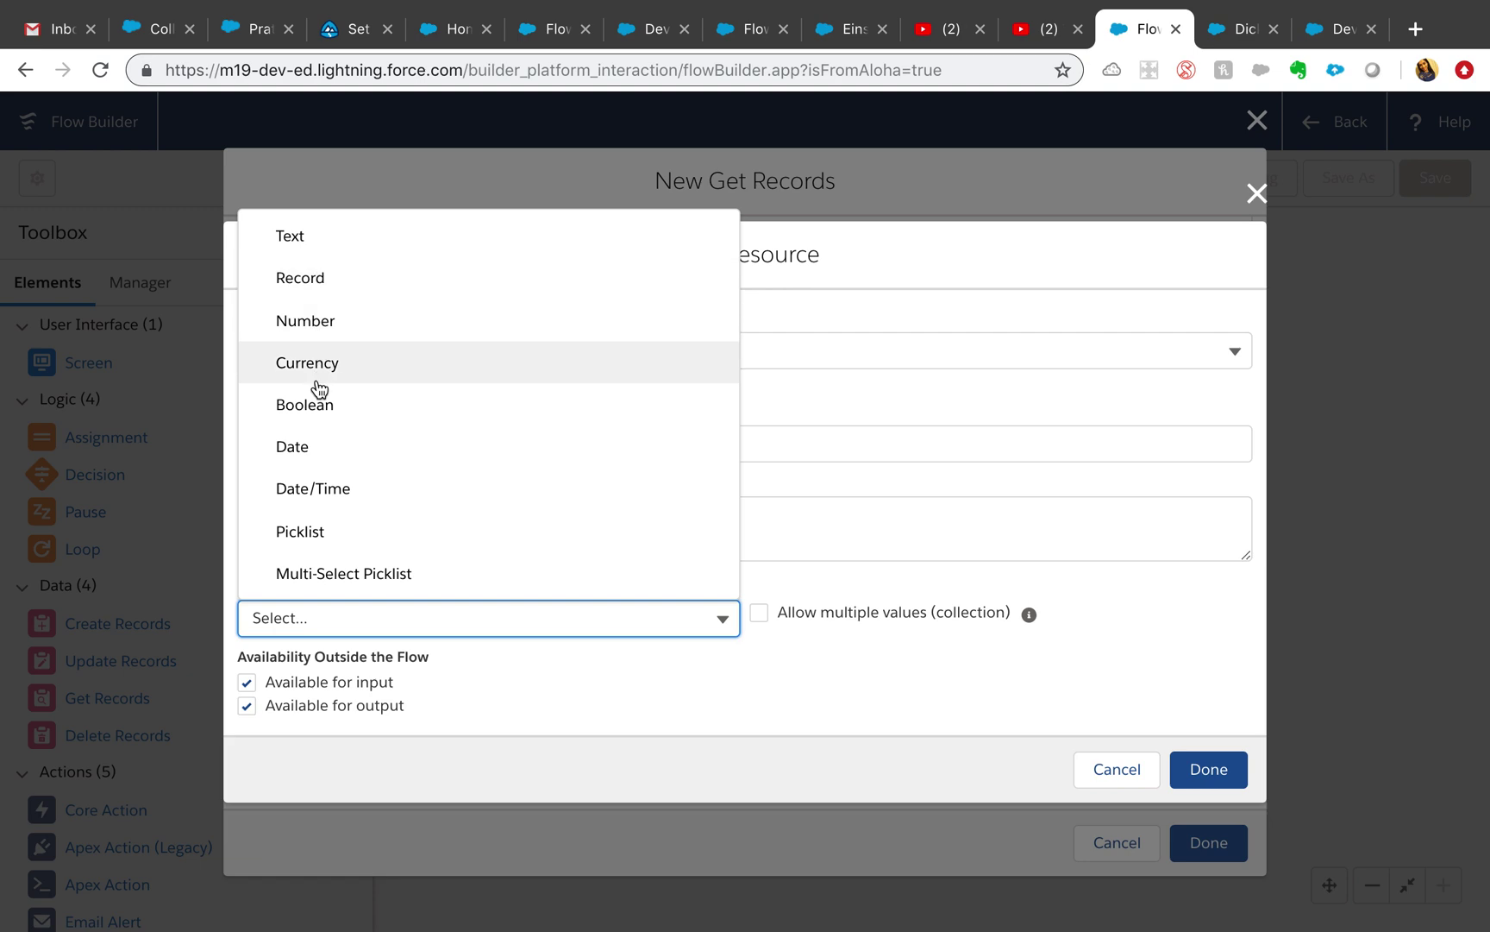
pyautogui.click(307, 240)
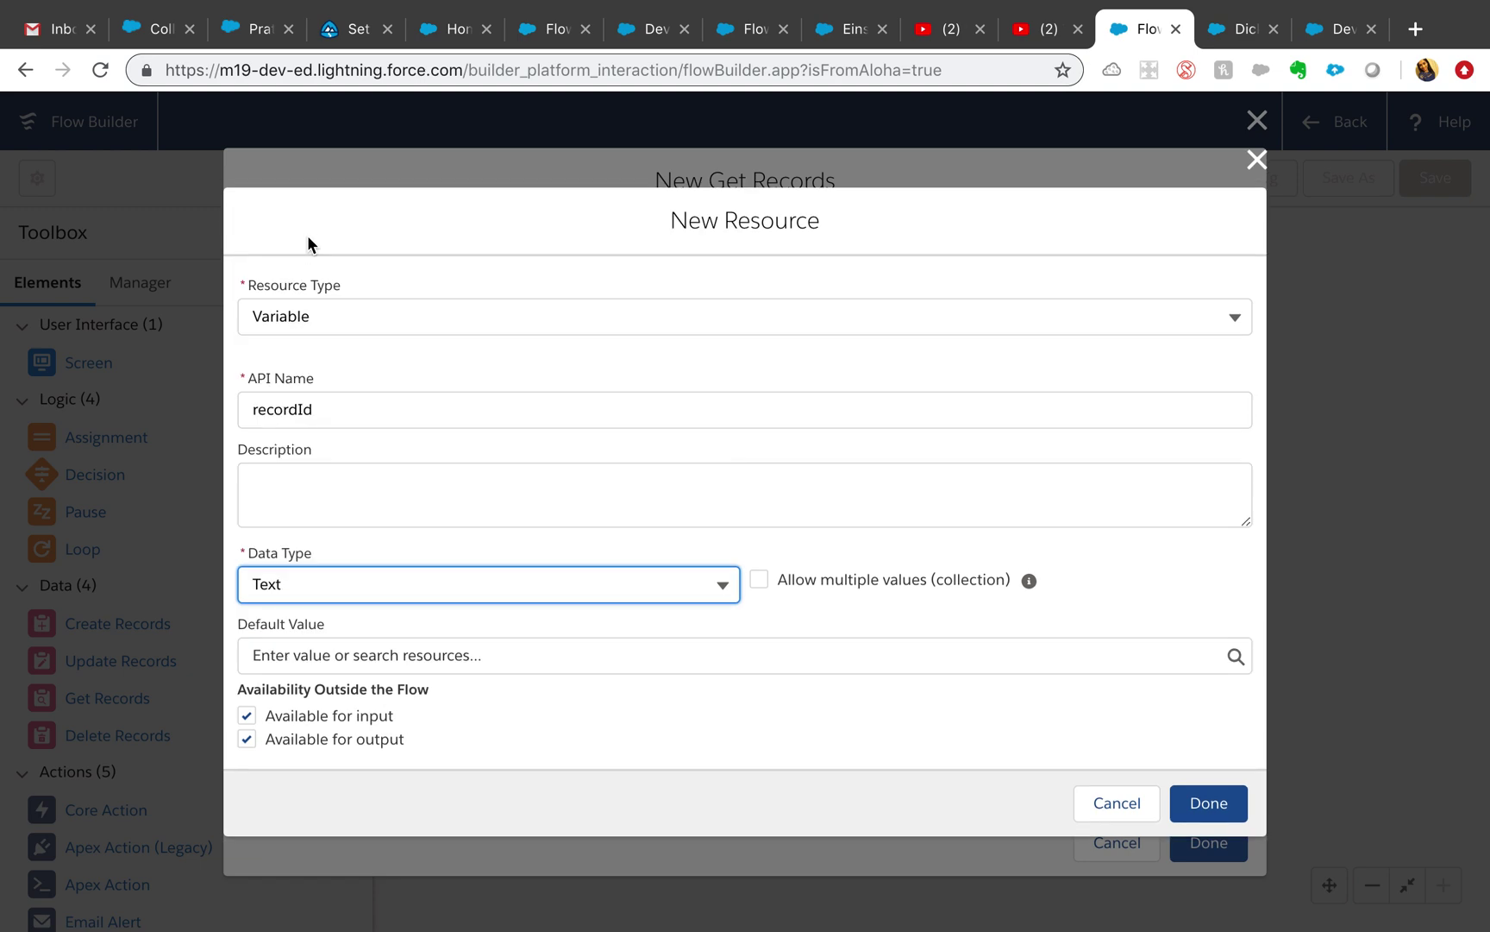
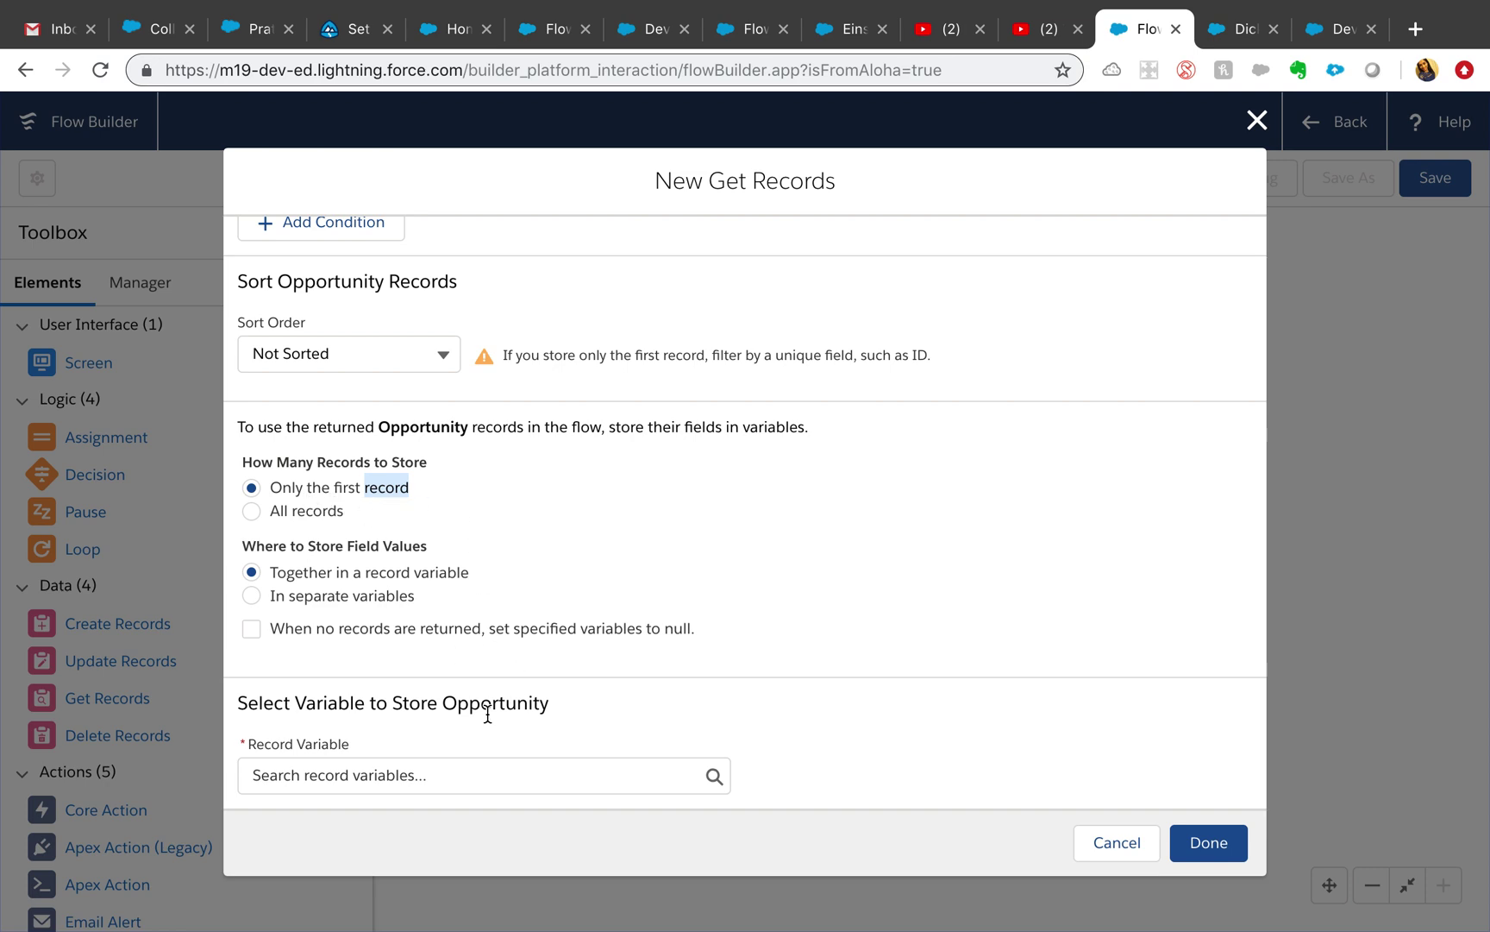
# Start a new Variable resource for storing the opportunity, with the API name varOpp
pyautogui.click(474, 785)
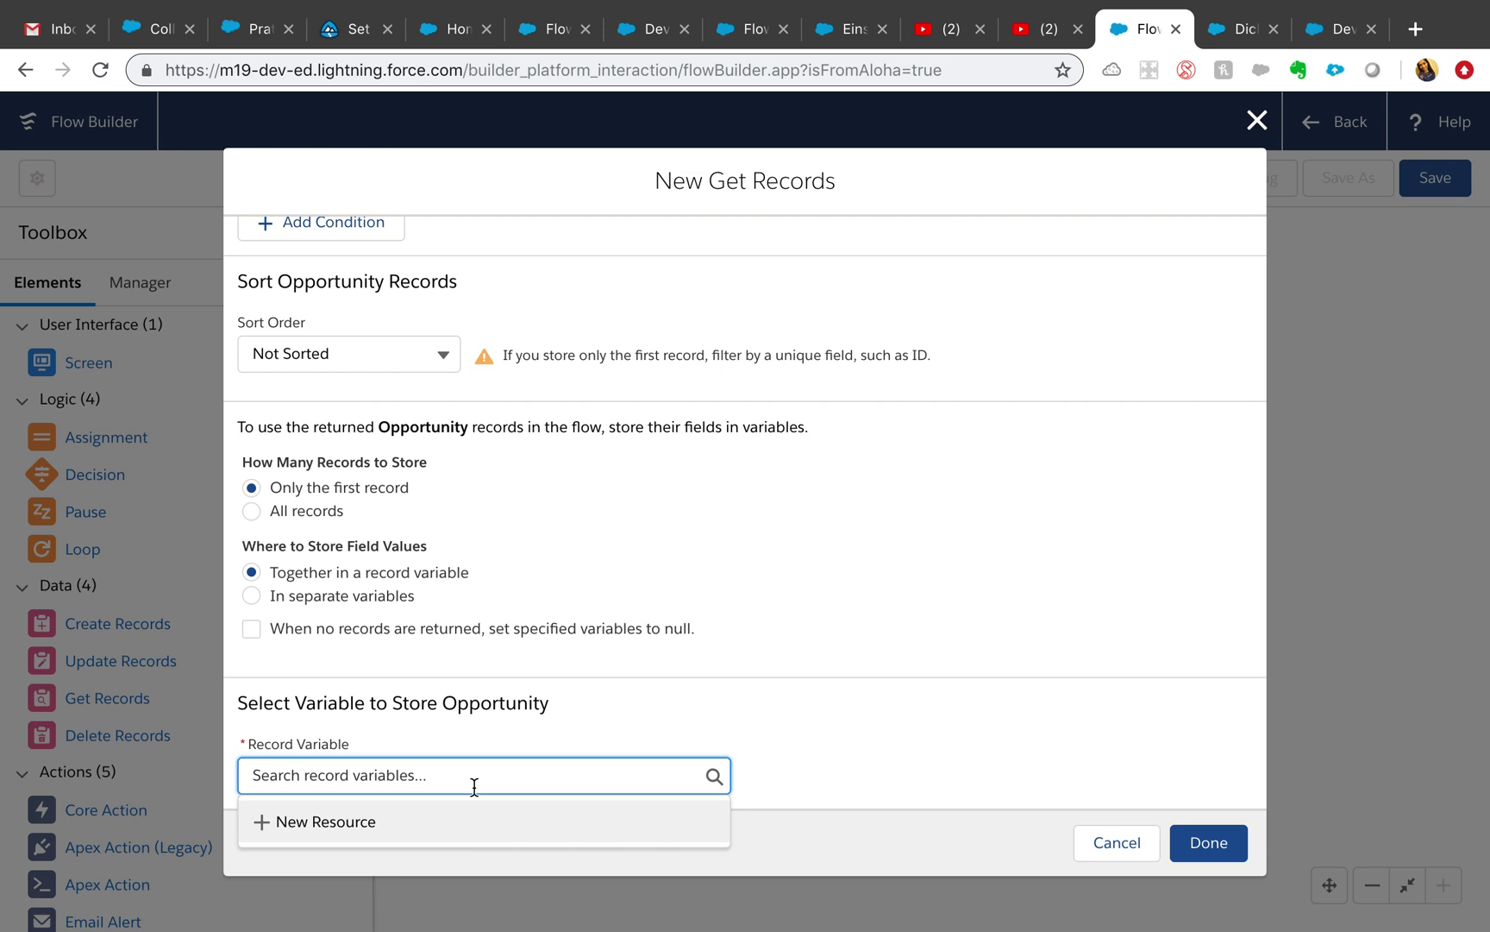
pyautogui.click(348, 822)
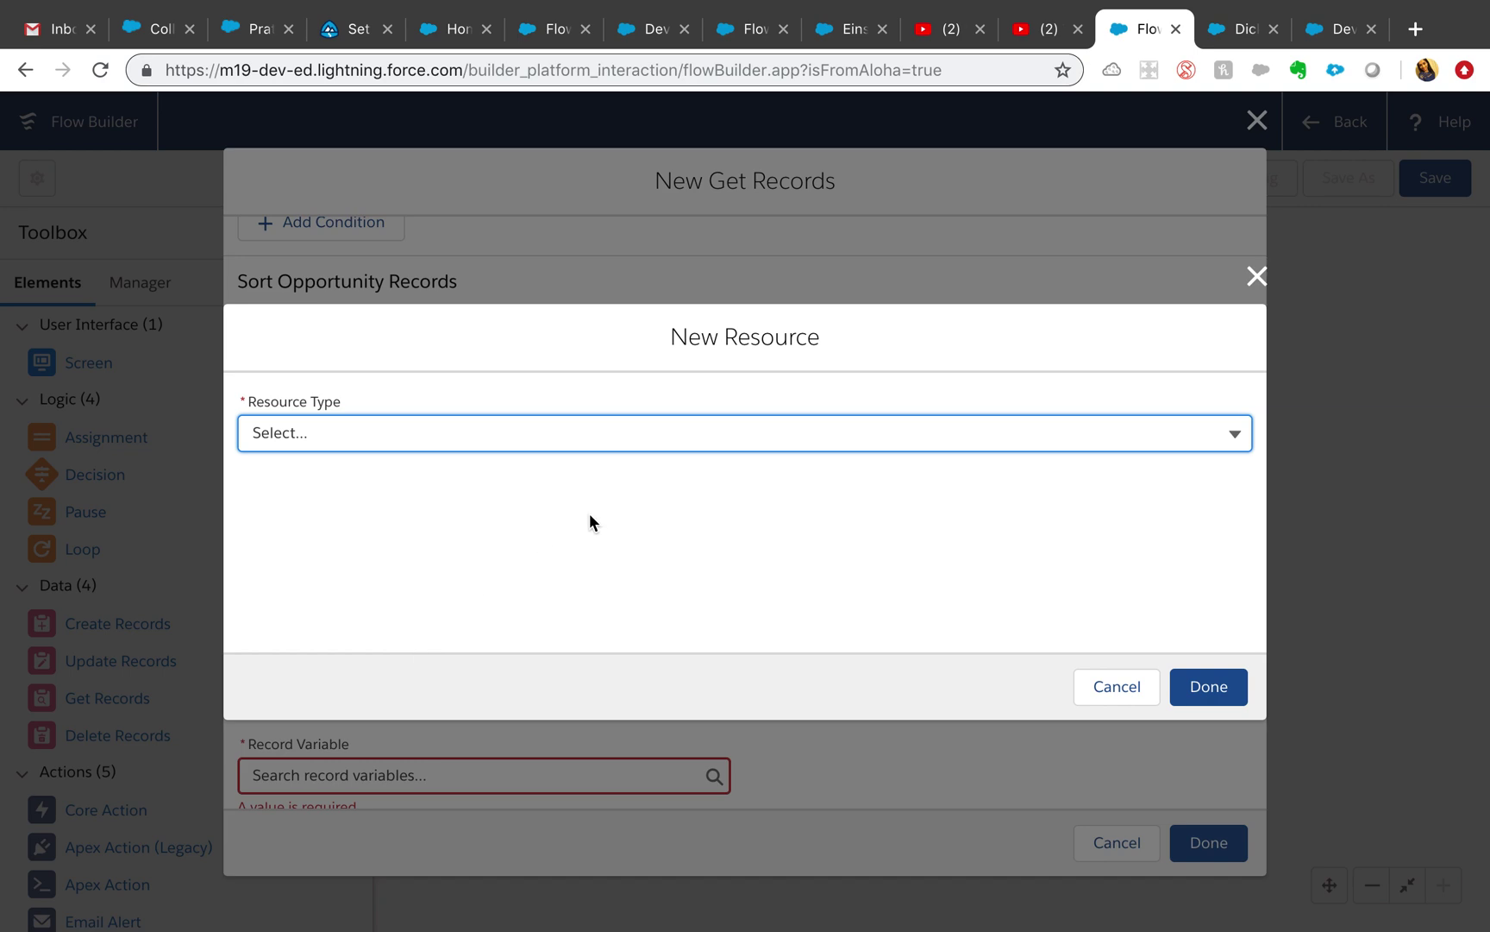
pyautogui.click(1234, 439)
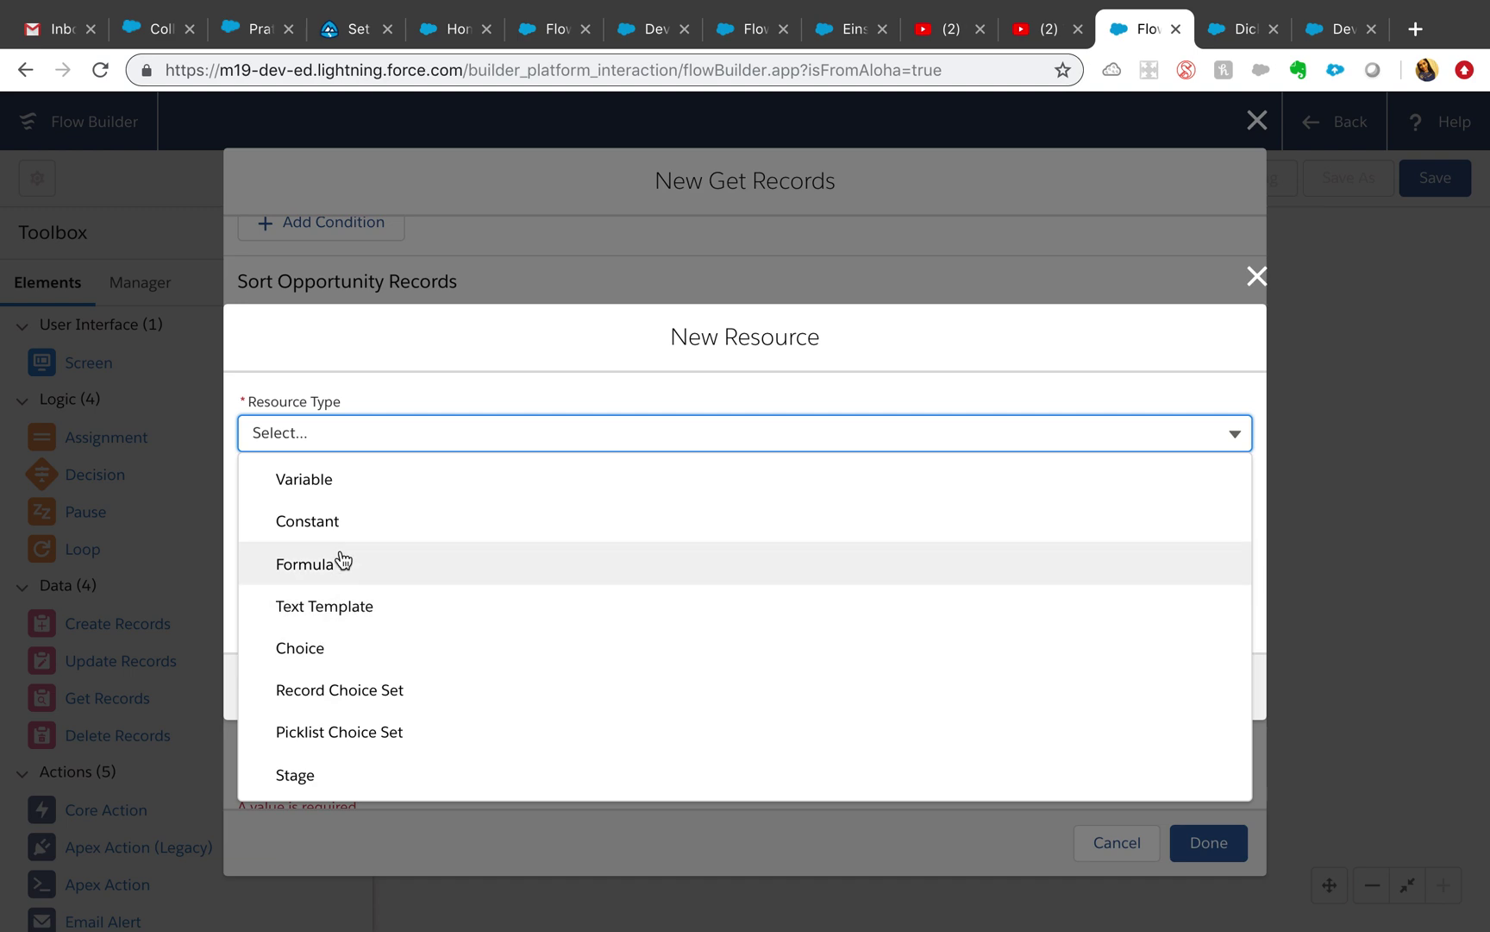
pyautogui.click(346, 487)
pyautogui.click(388, 455)
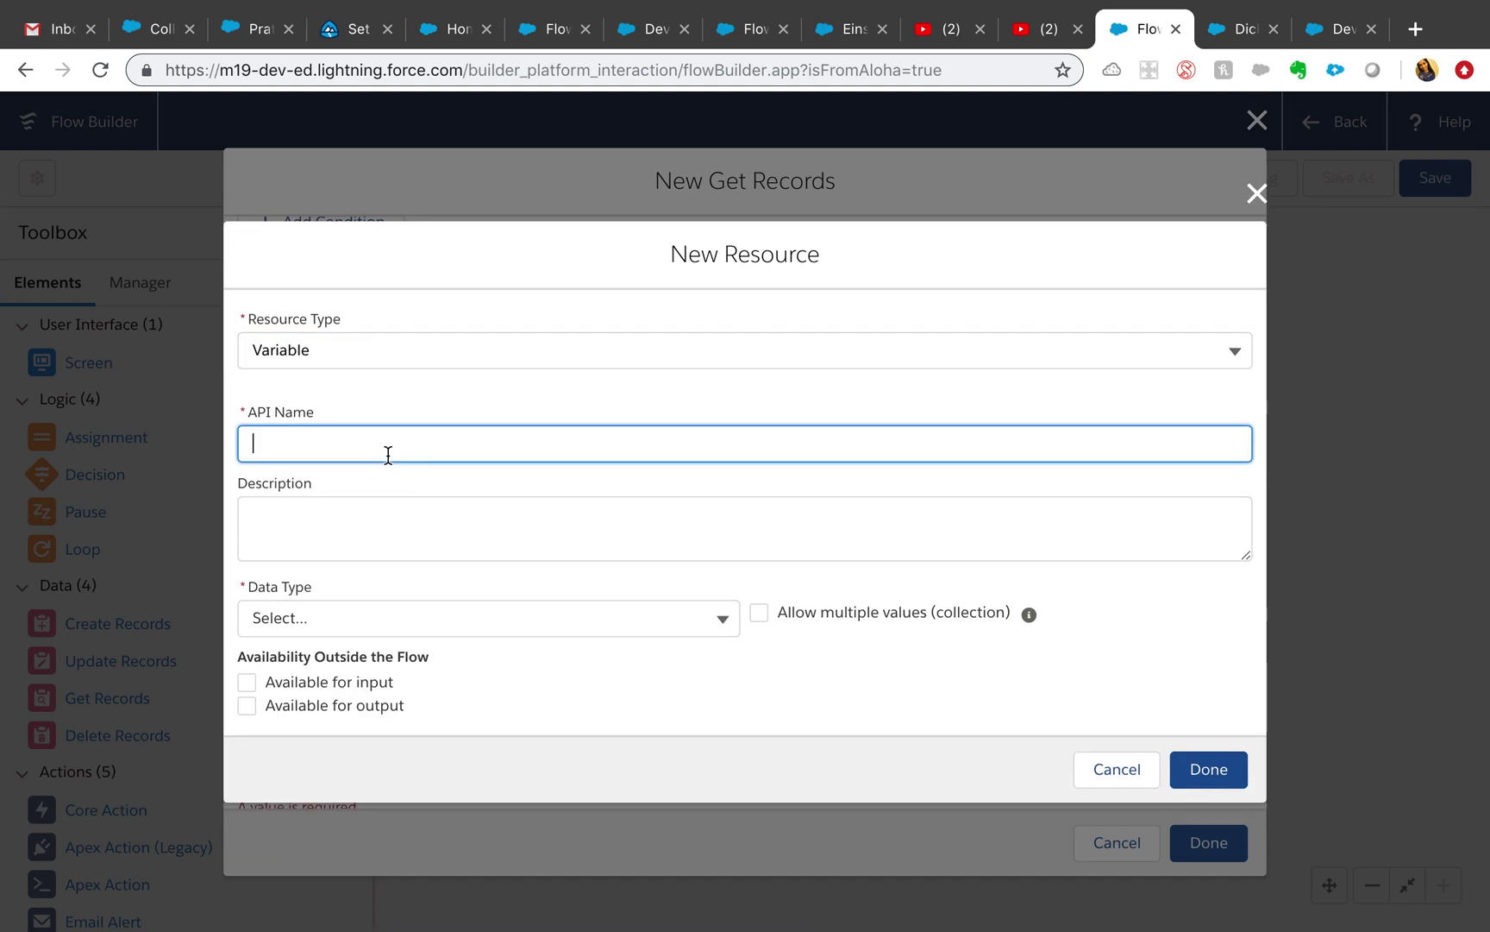
pyautogui.write('varOpp')
pyautogui.click(386, 504)
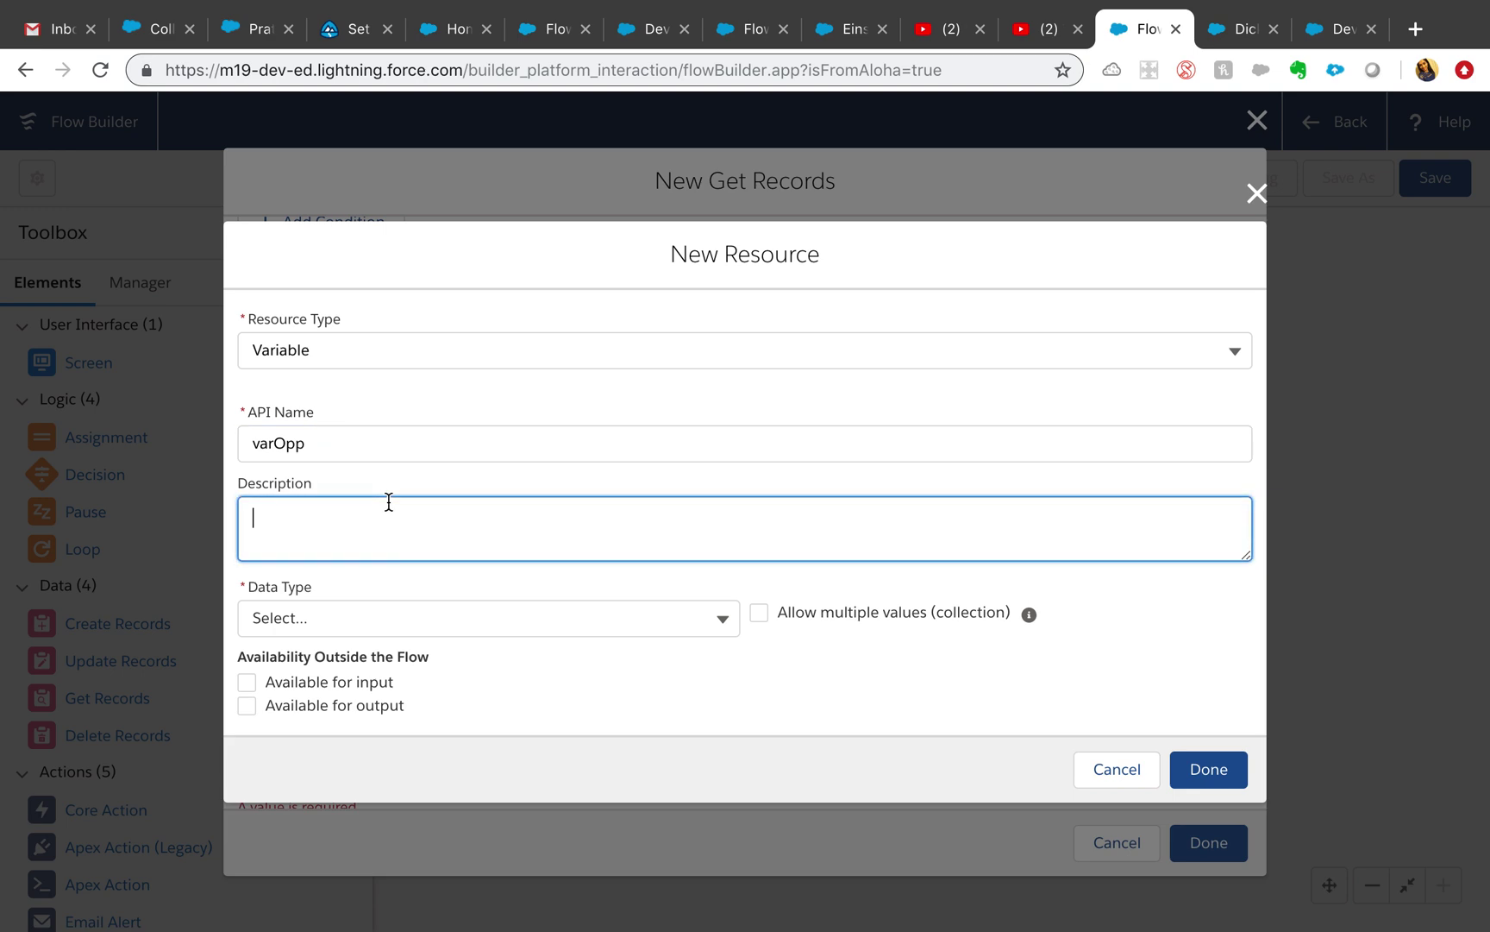
# Set the varOpp variable's data type to Record and its object to Opportunity
pyautogui.click(733, 618)
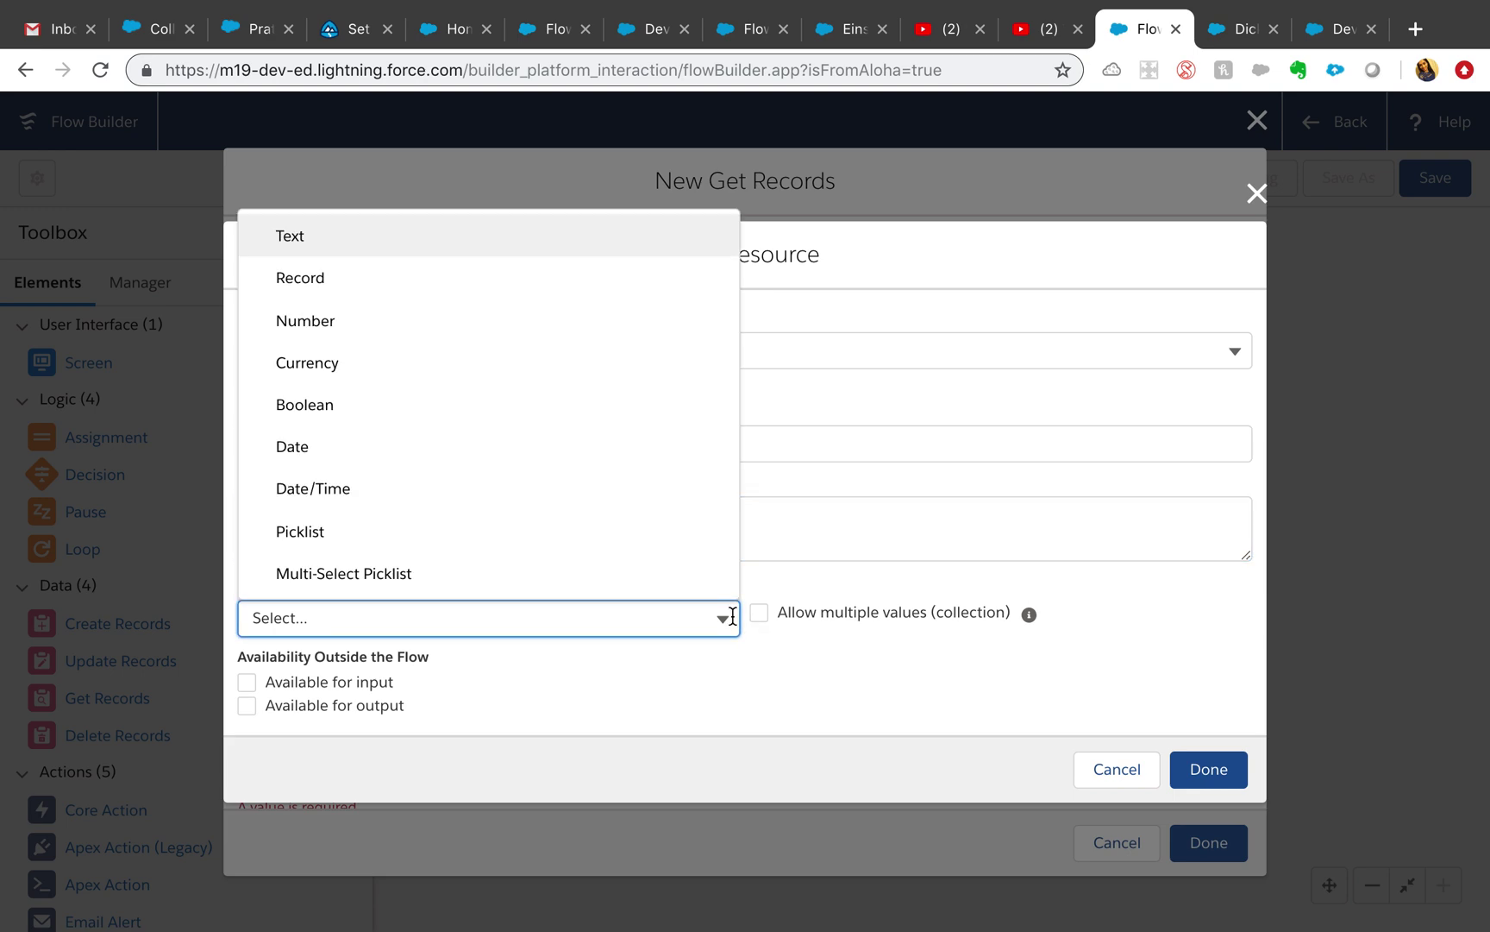
pyautogui.click(338, 278)
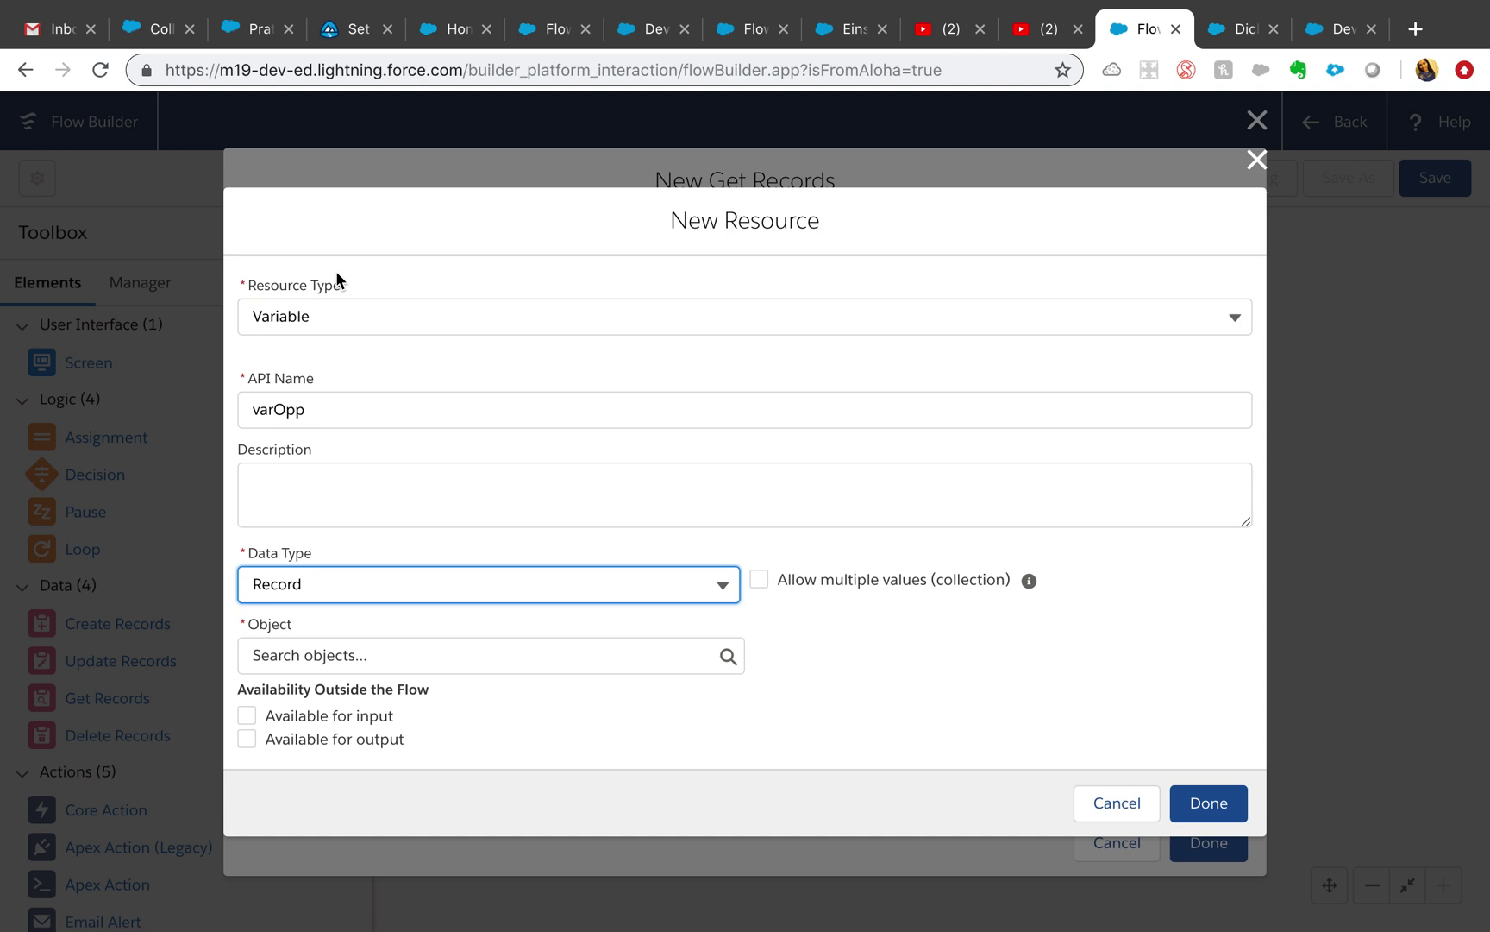
pyautogui.click(356, 651)
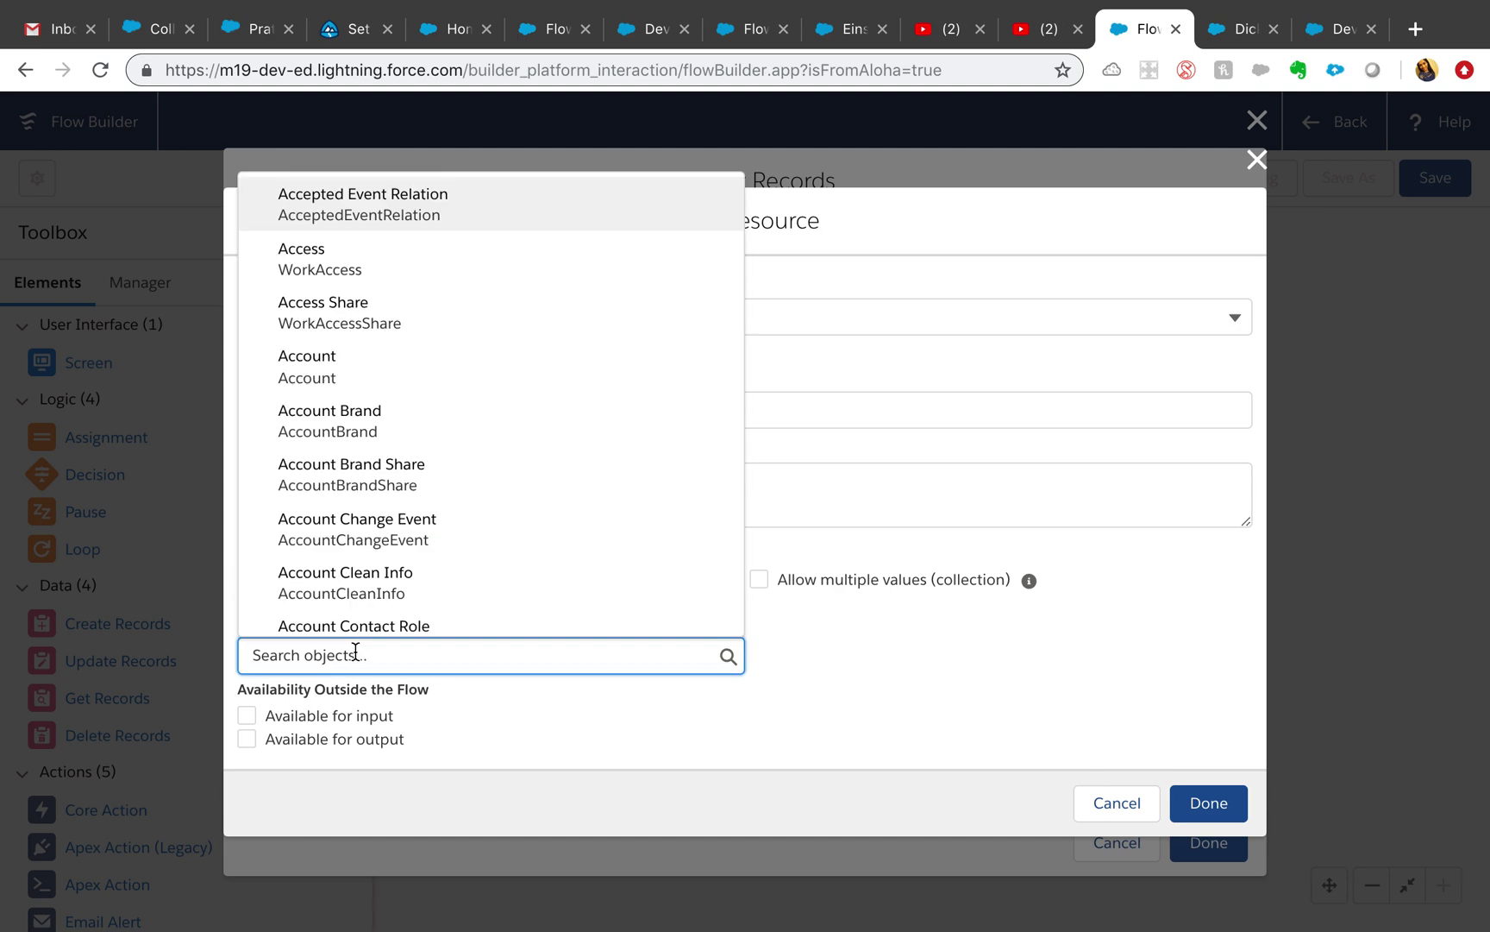
pyautogui.write('oppo')
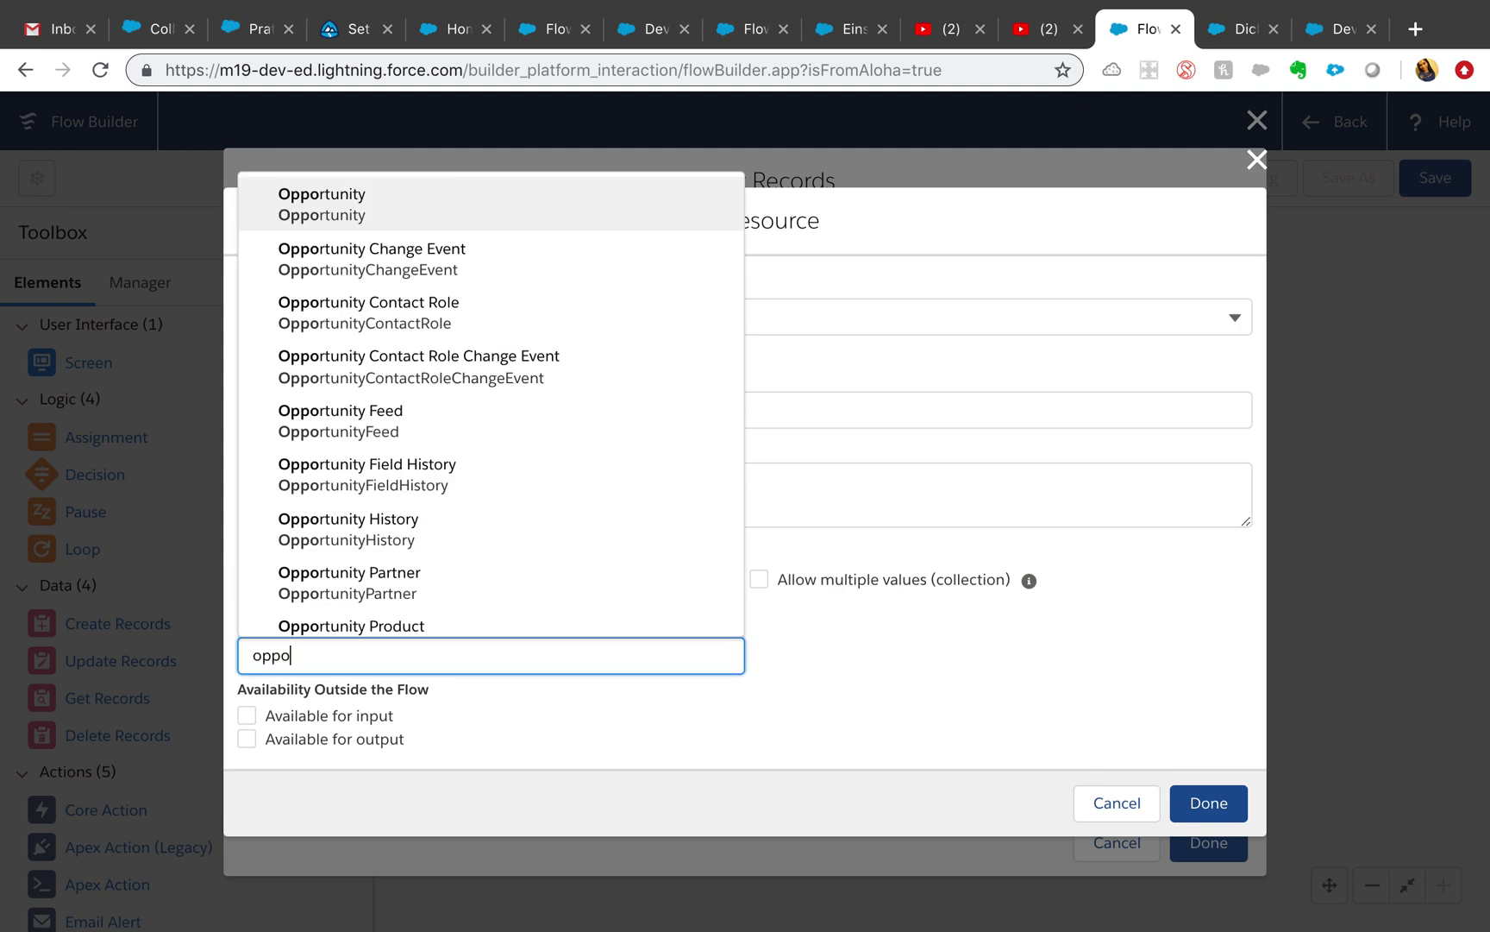
pyautogui.click(393, 211)
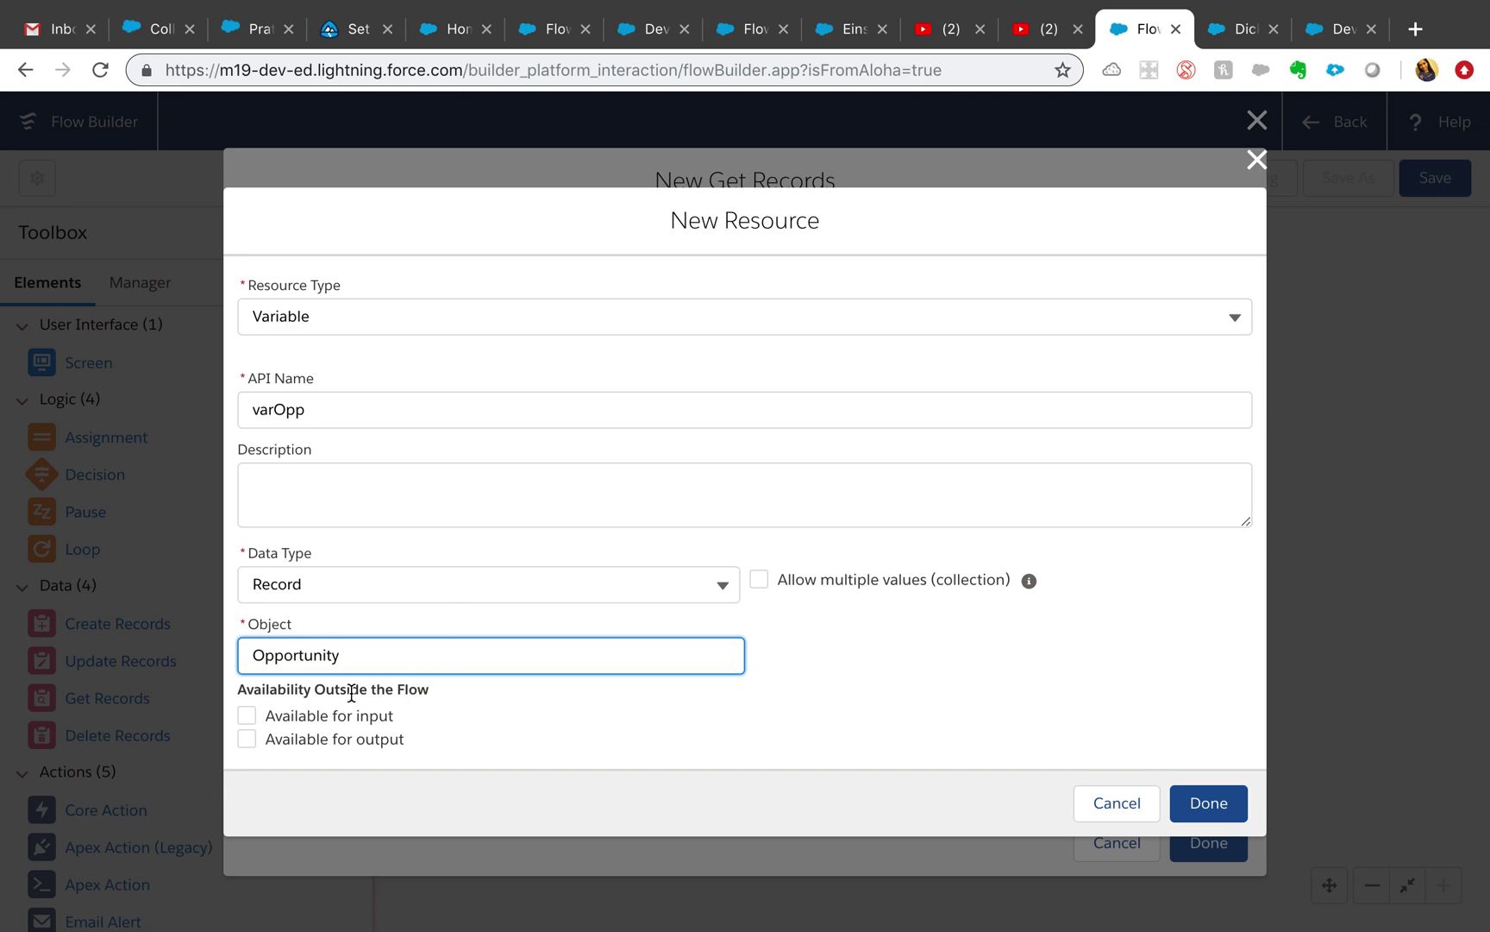
# Make varOpp available for input and output, describe it as "sobject type = Opp", and finish the variable
pyautogui.click(248, 716)
pyautogui.click(249, 738)
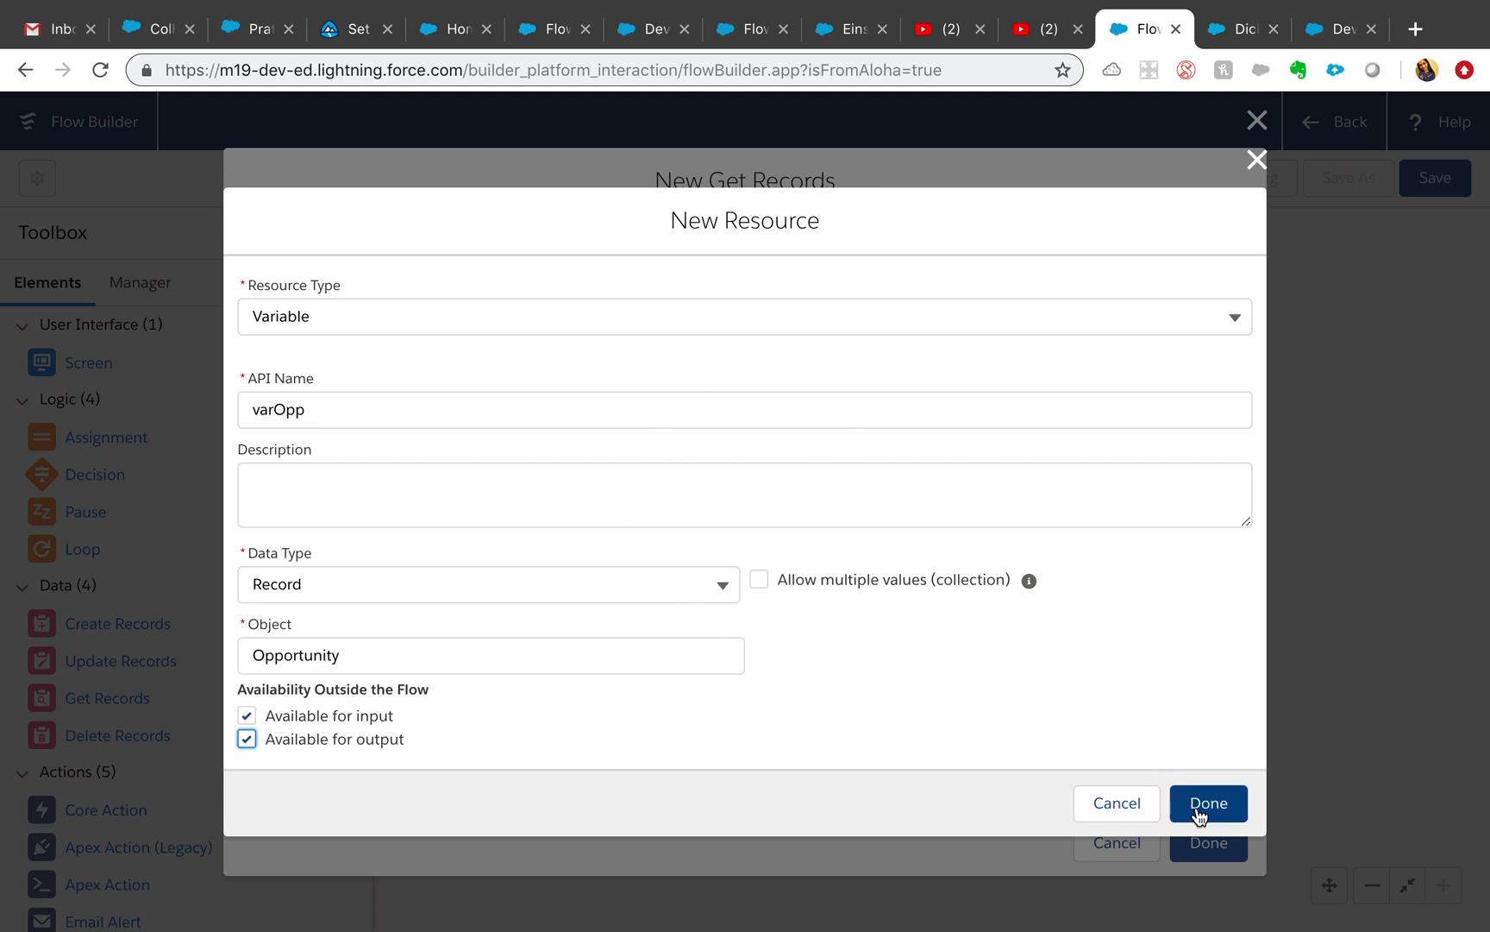
pyautogui.click(698, 512)
pyautogui.write('sobject')
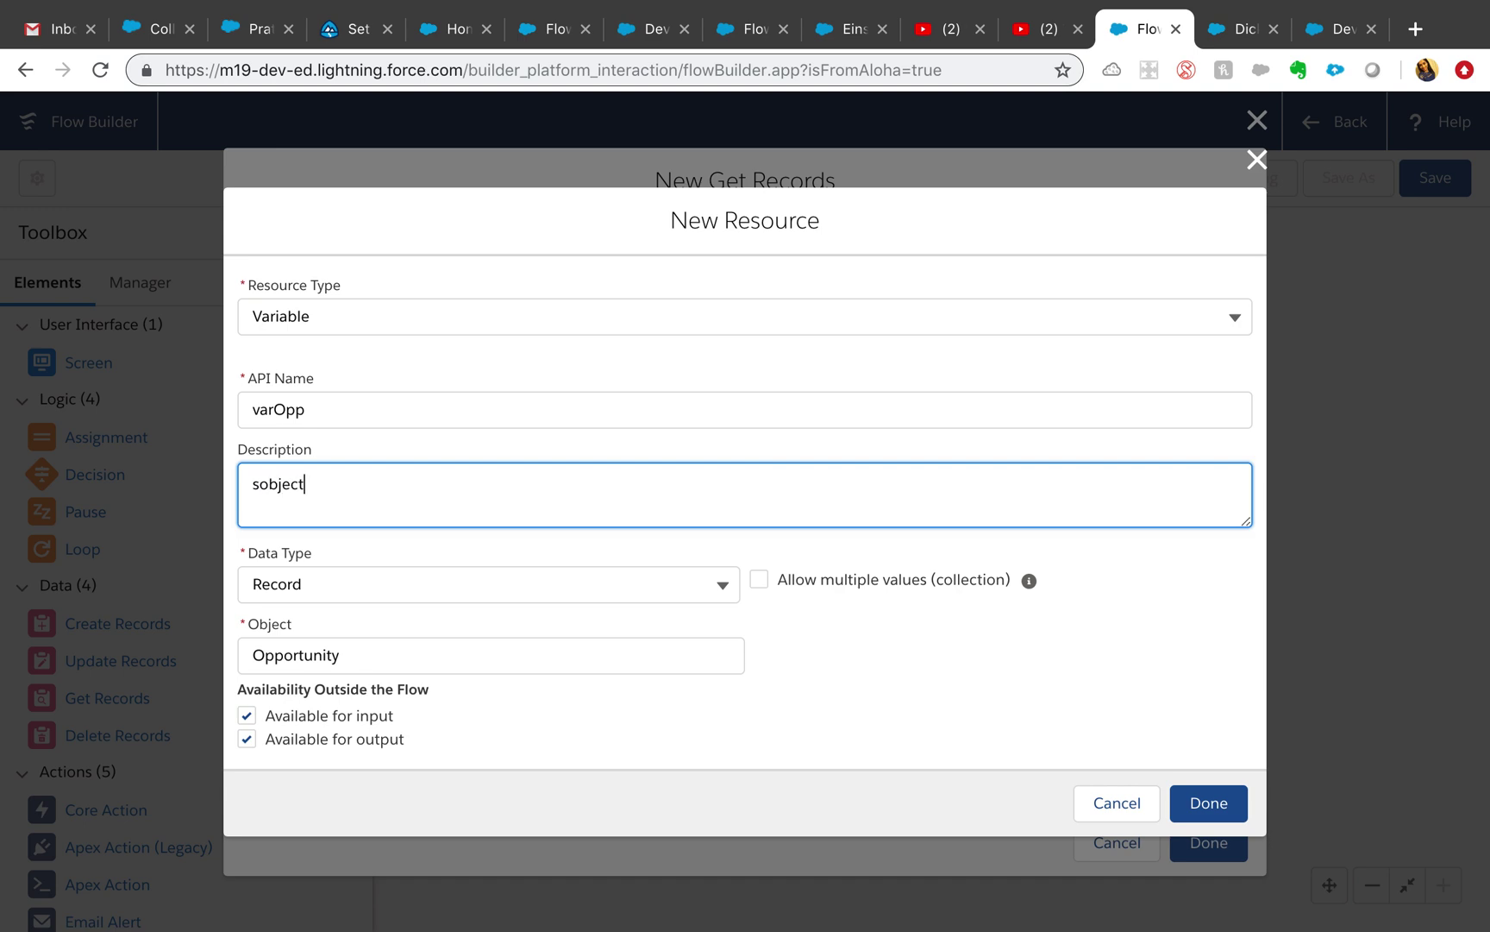
pyautogui.write(' type = Opp')
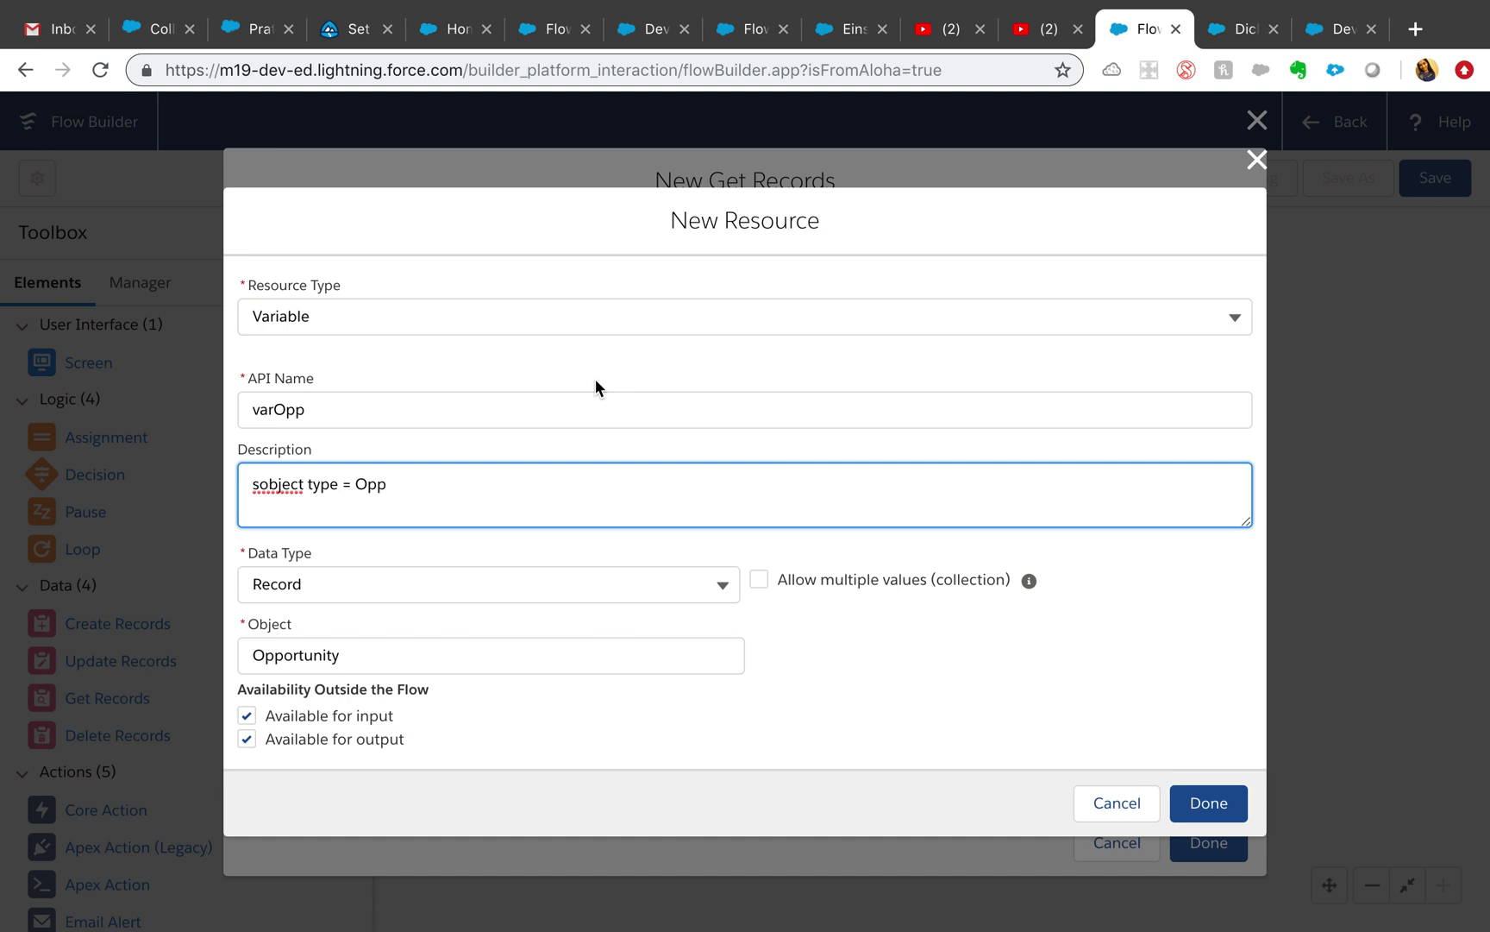
pyautogui.click(1190, 805)
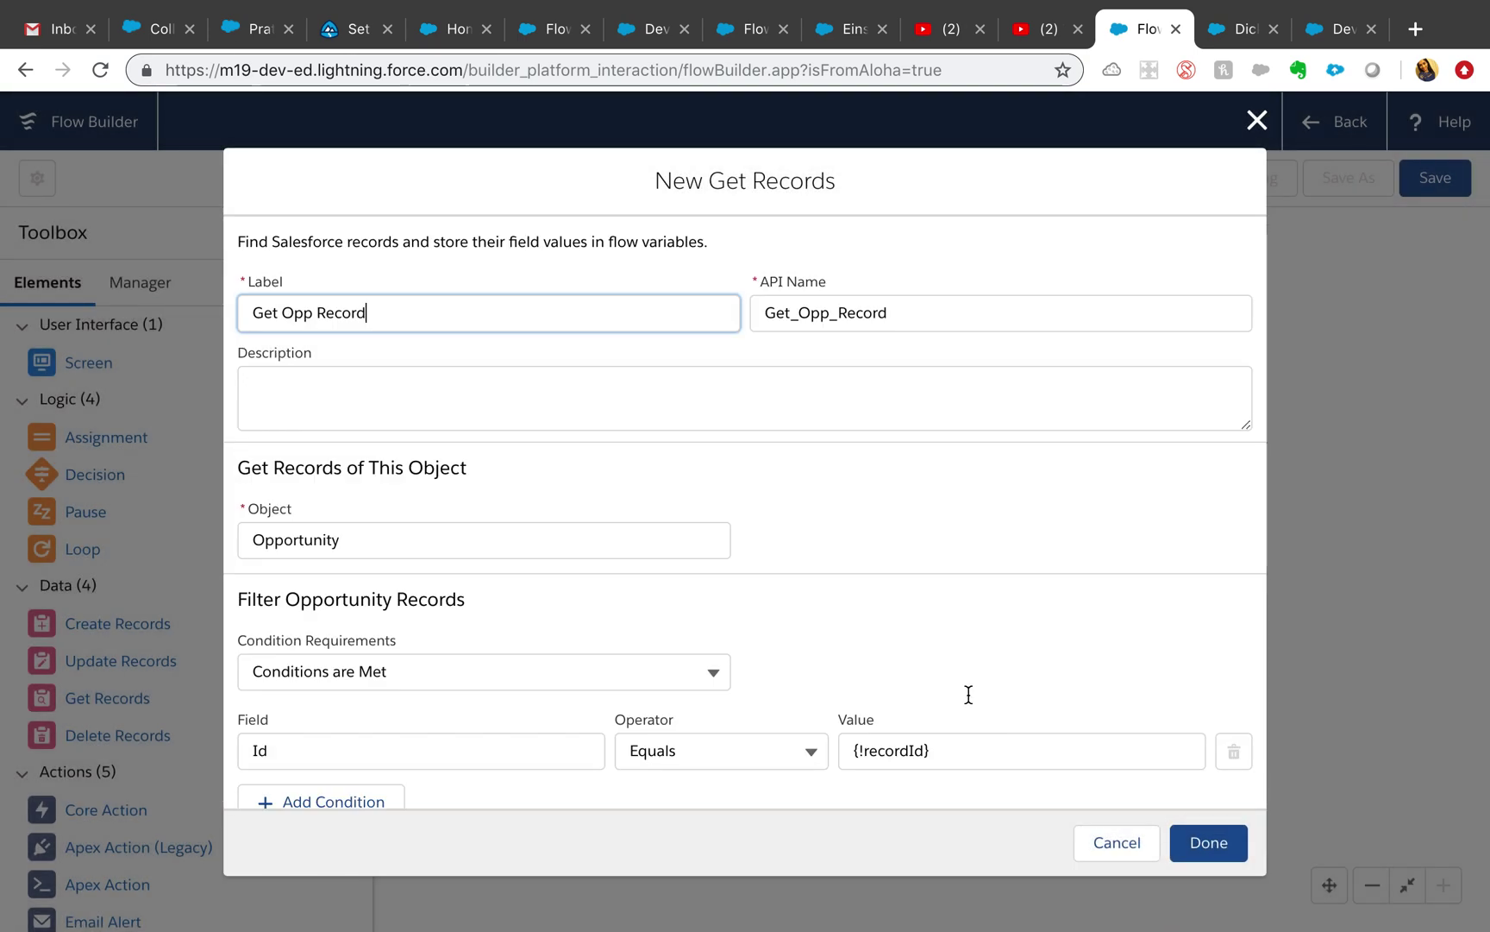
# Choose varOpp as the record variable that stores the retrieved opportunity
pyautogui.scroll(-3, 965, 609)
pyautogui.scroll(-5, 749, 585)
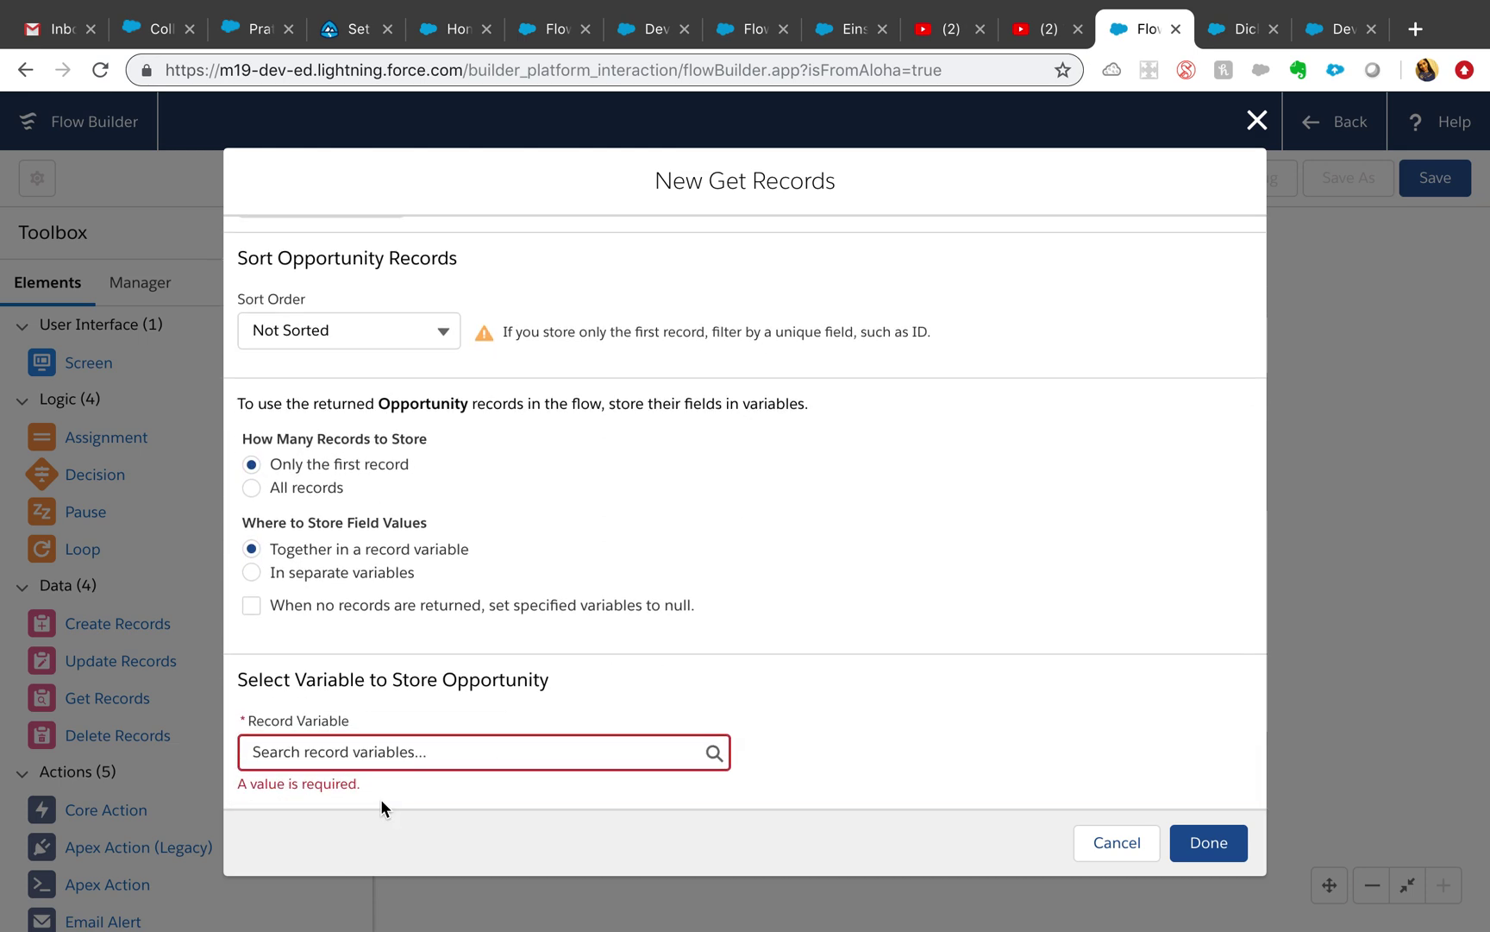
pyautogui.click(468, 749)
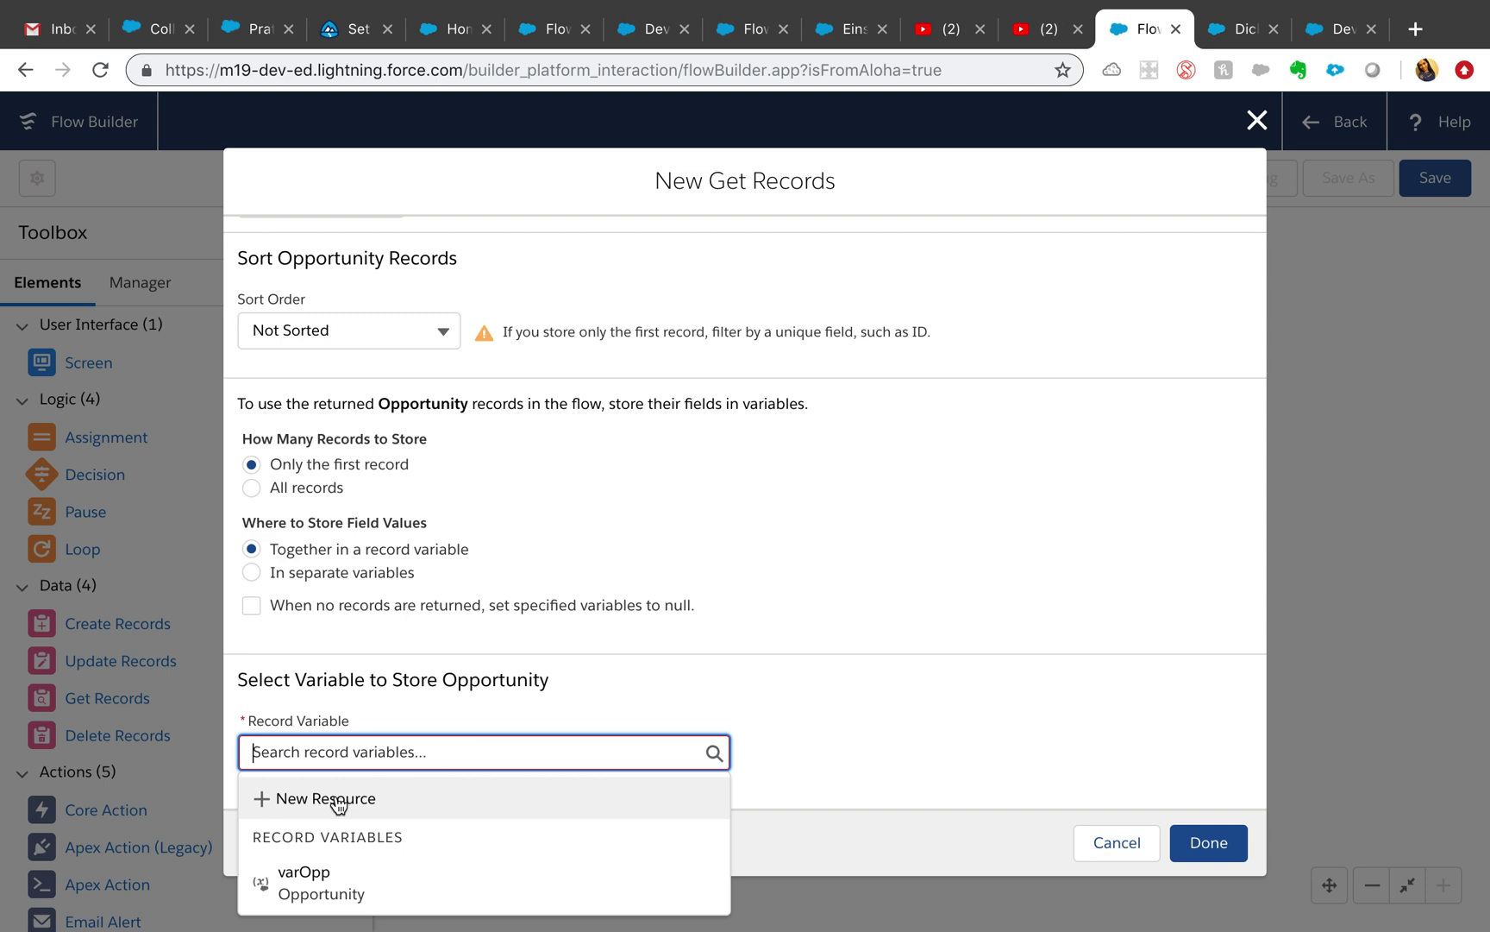
pyautogui.click(333, 879)
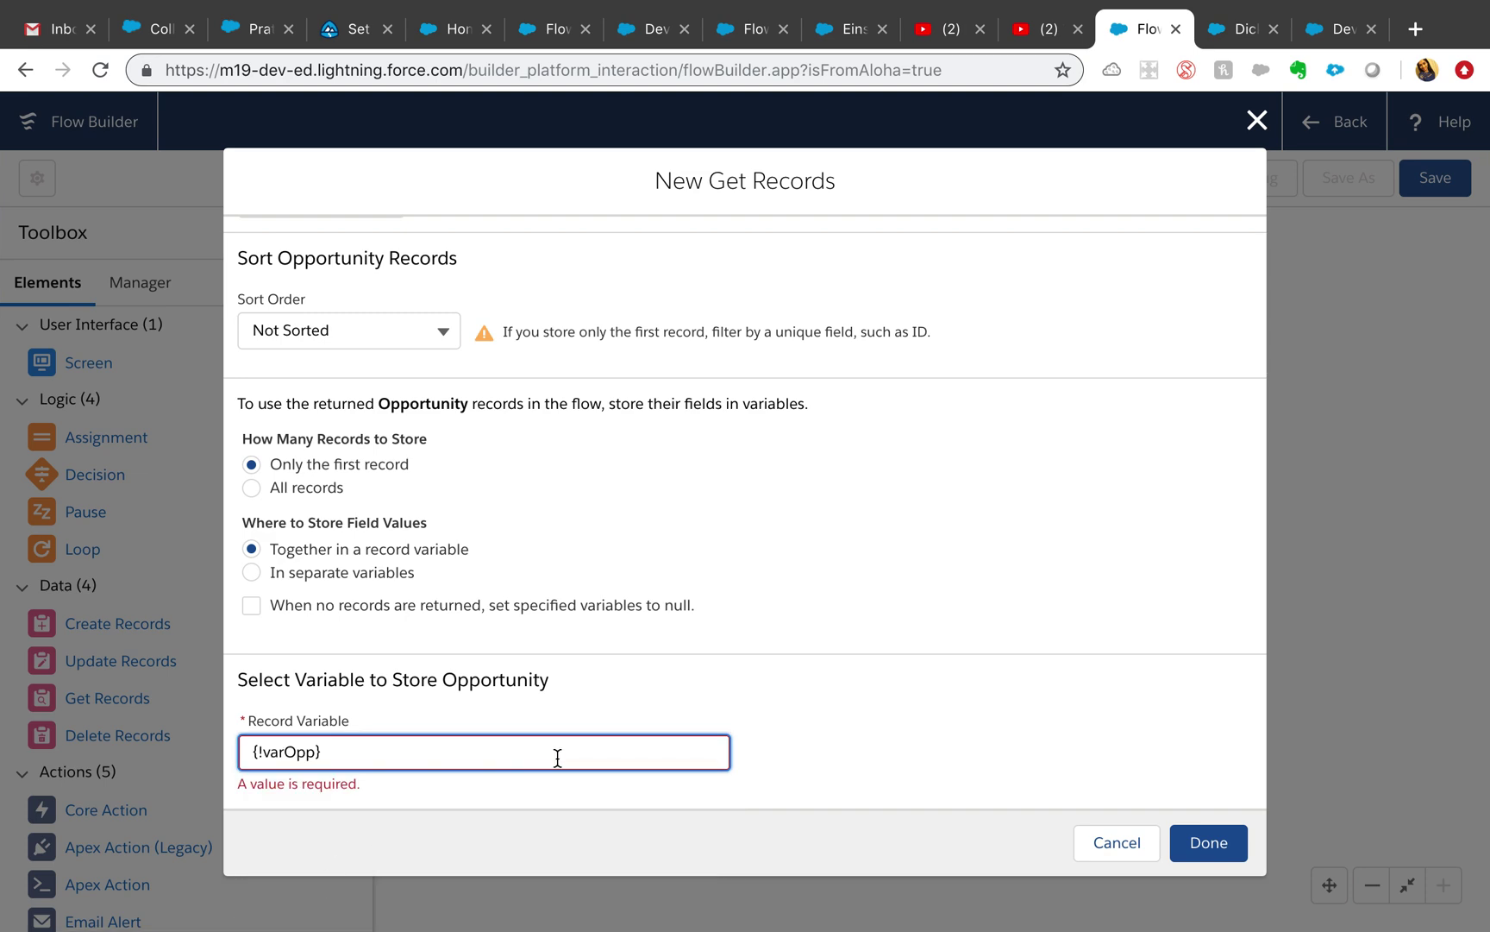
# Select AccountId as the first additional opportunity field to store in the variable
pyautogui.scroll(-3, 556, 759)
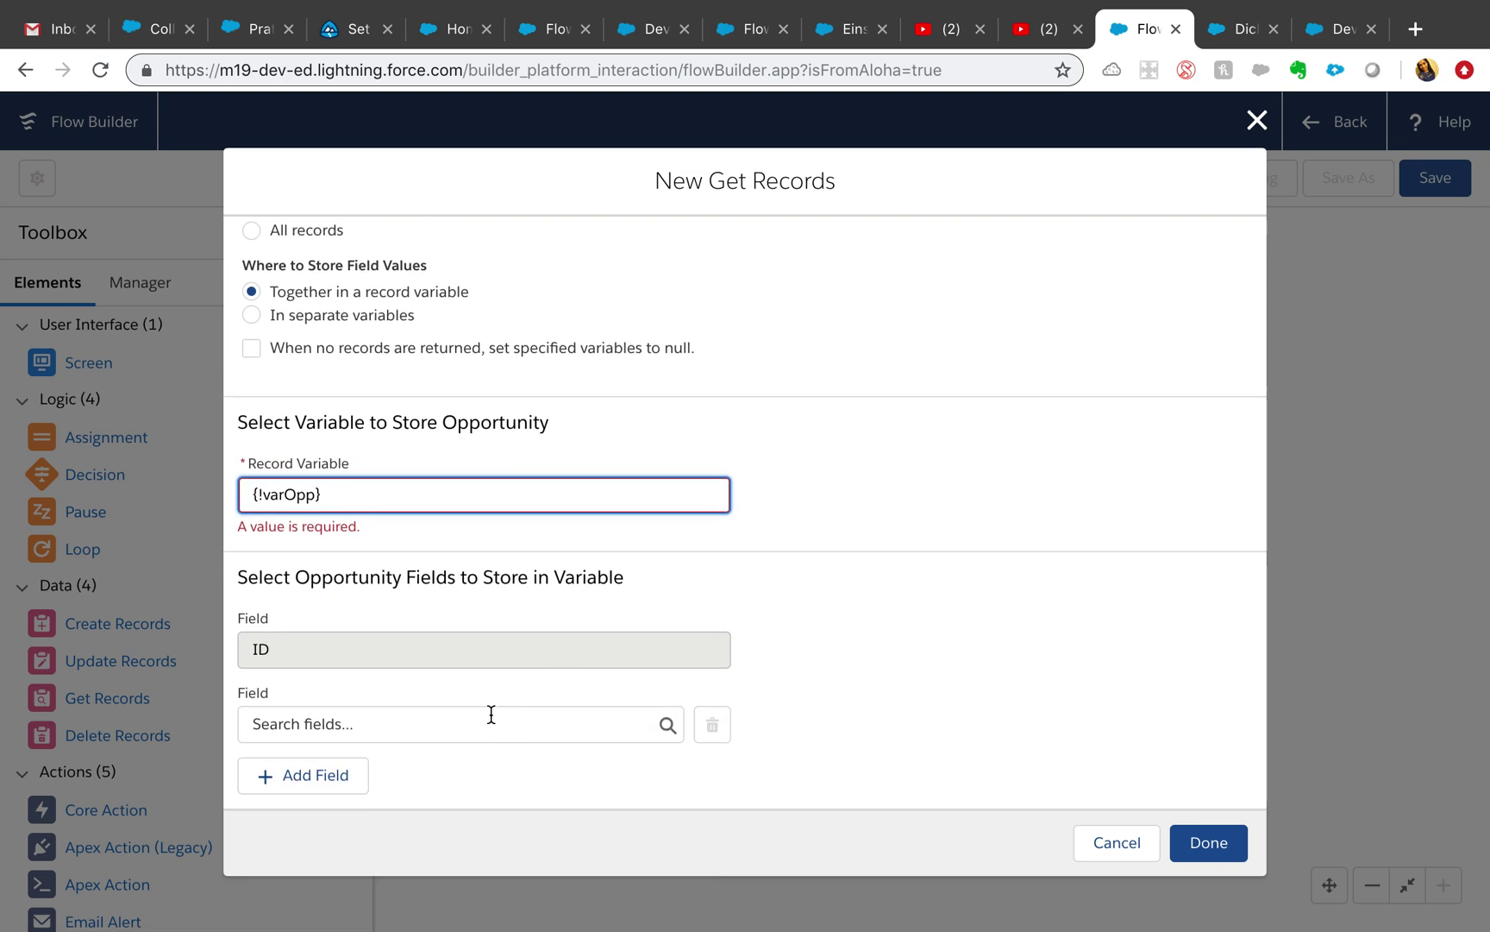
pyautogui.click(423, 728)
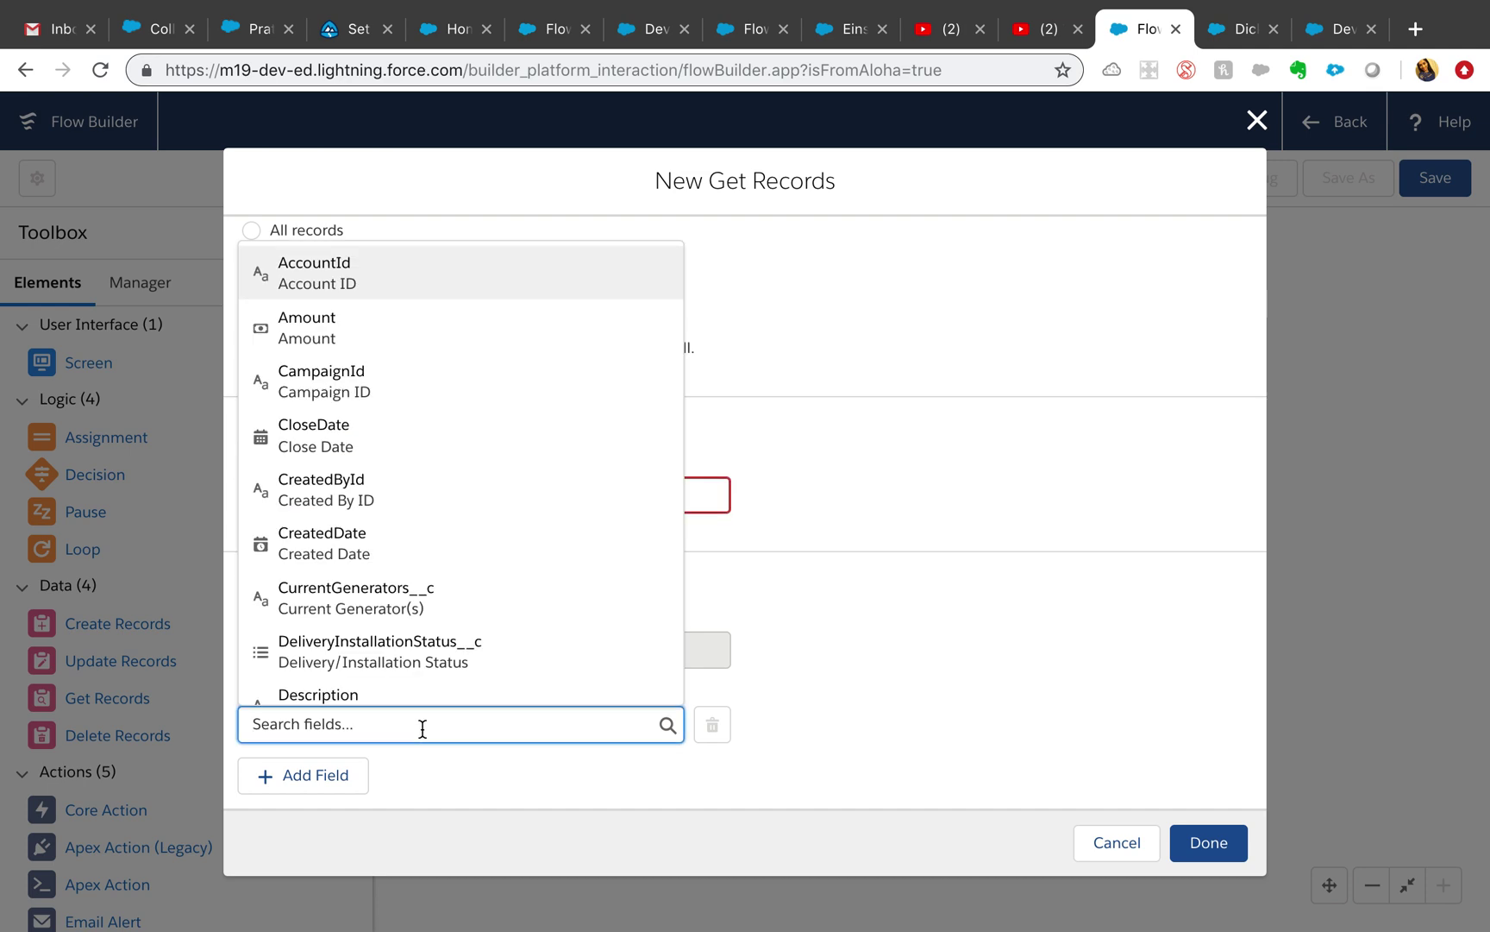
pyautogui.click(396, 297)
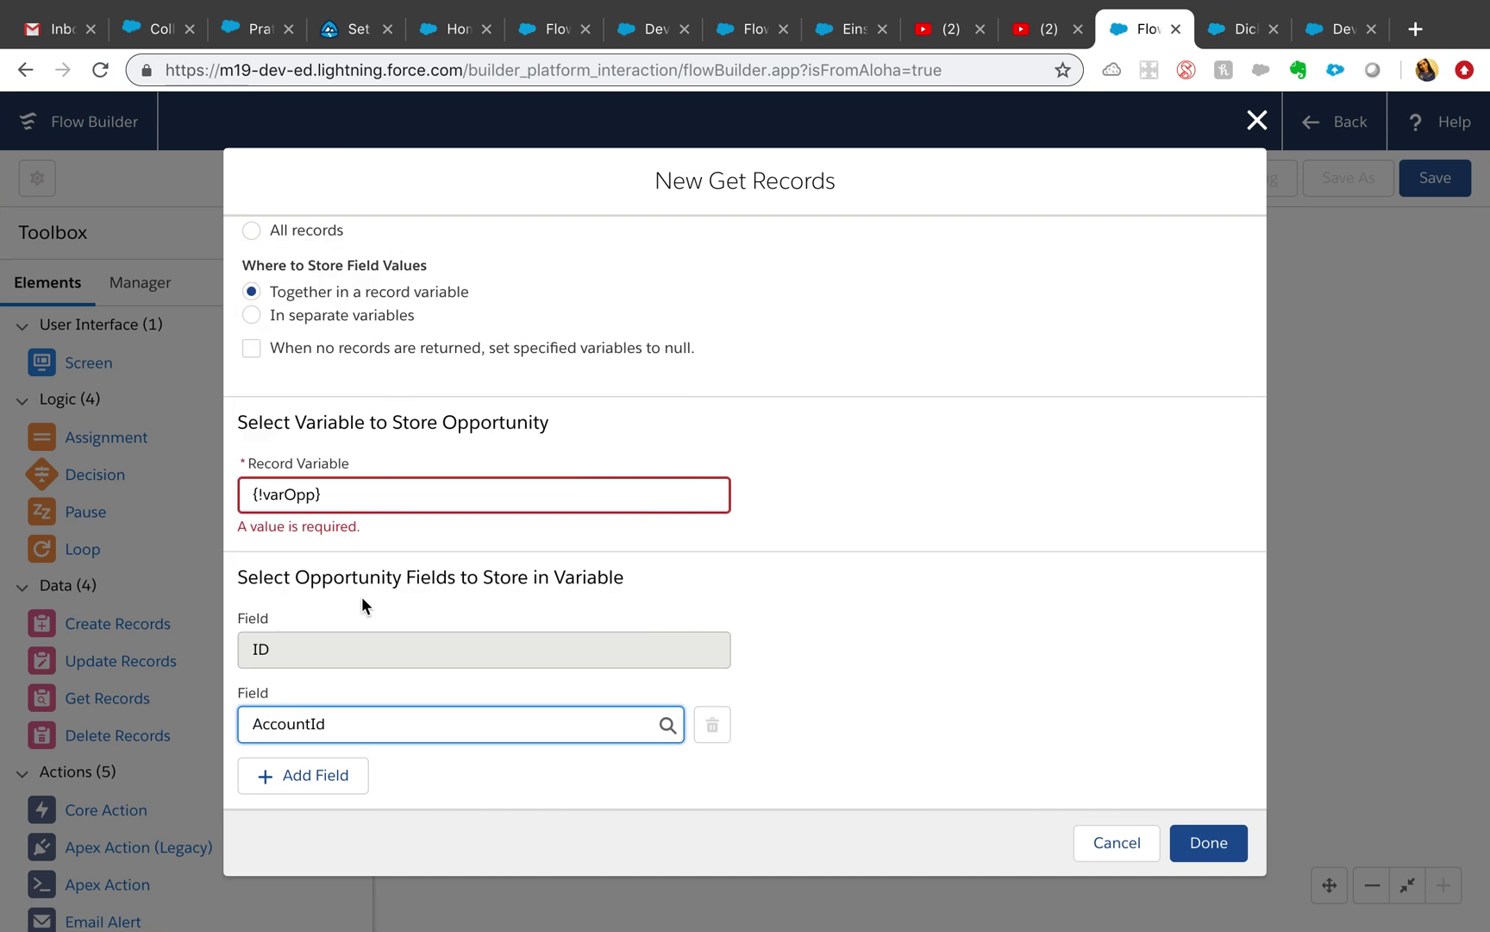
# Add another stored opportunity field below AccountId and set it to Amount
pyautogui.click(323, 774)
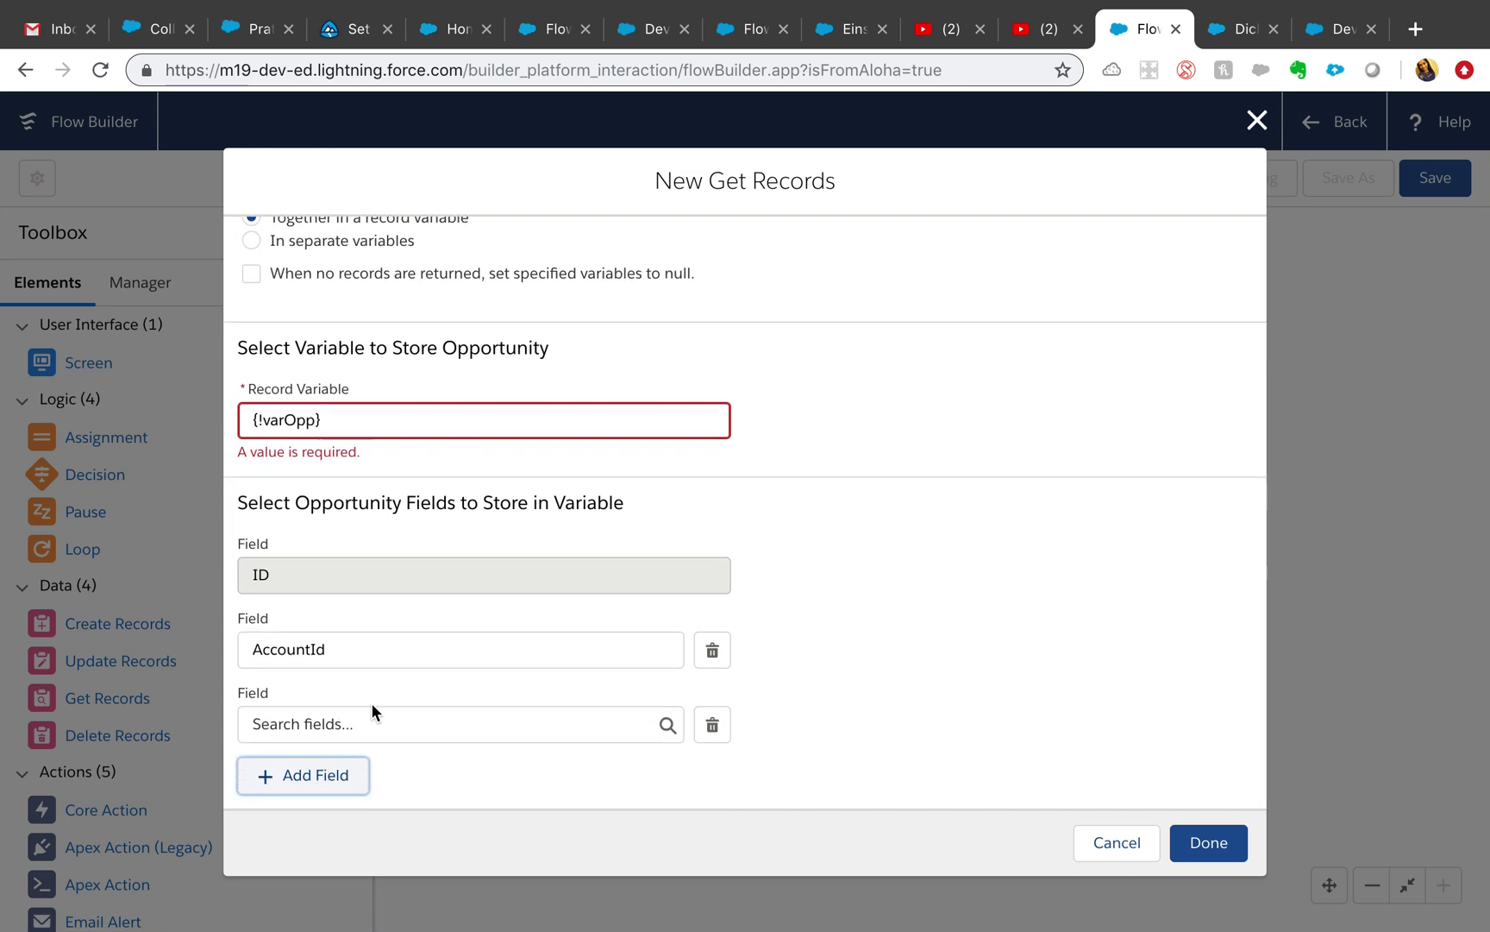
pyautogui.click(363, 724)
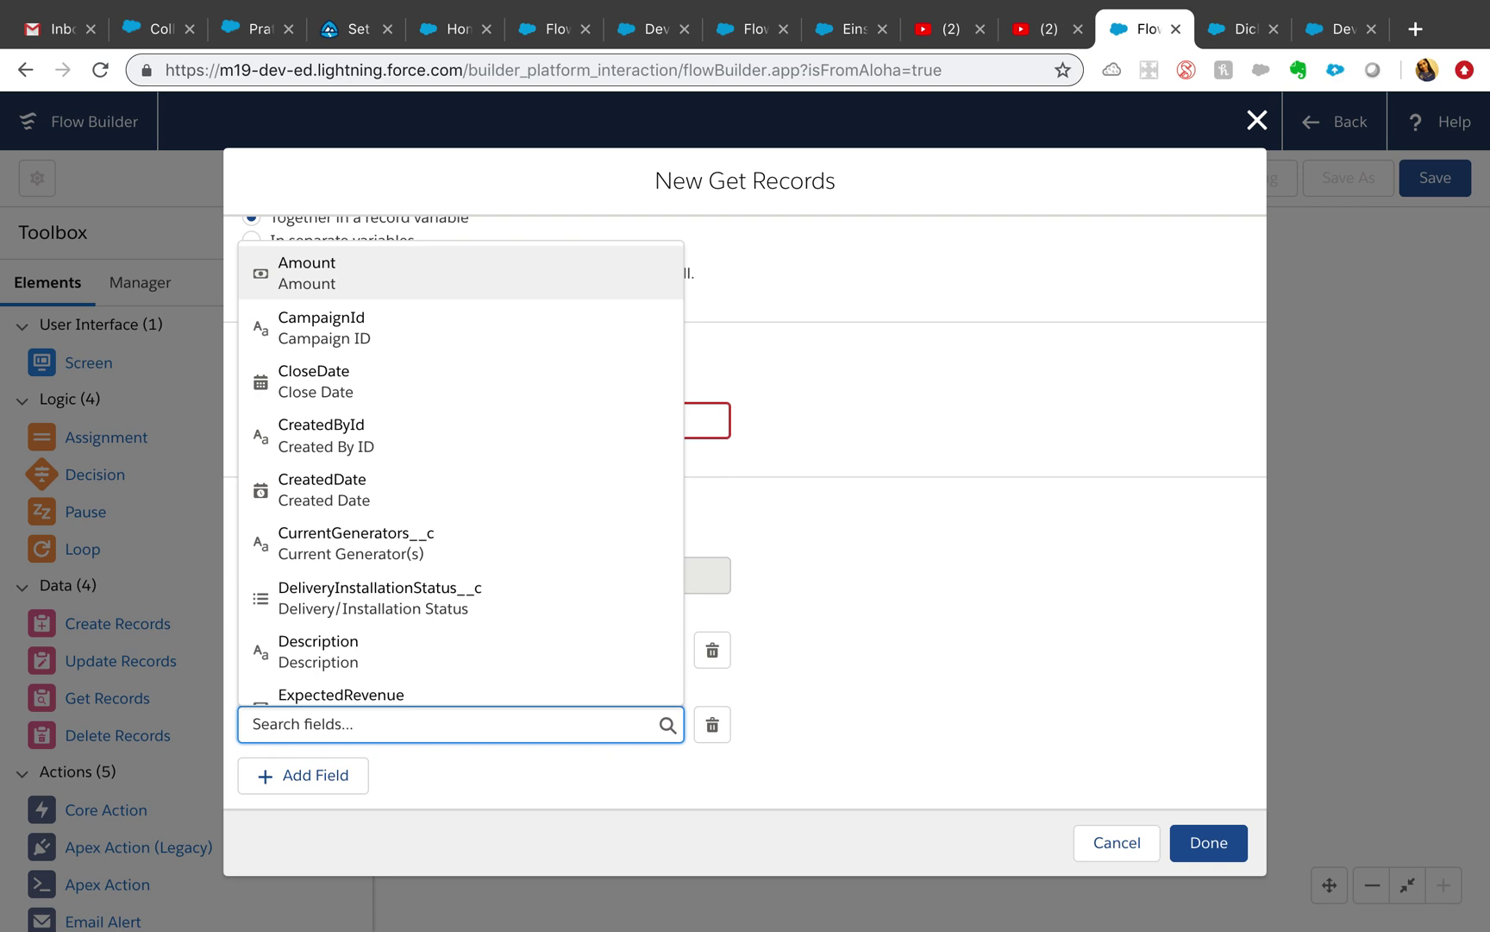
pyautogui.write('sta')
pyautogui.press('BackSpace')
pyautogui.press('BackSpace')
pyautogui.press('BackSpace')
pyautogui.write('amou')
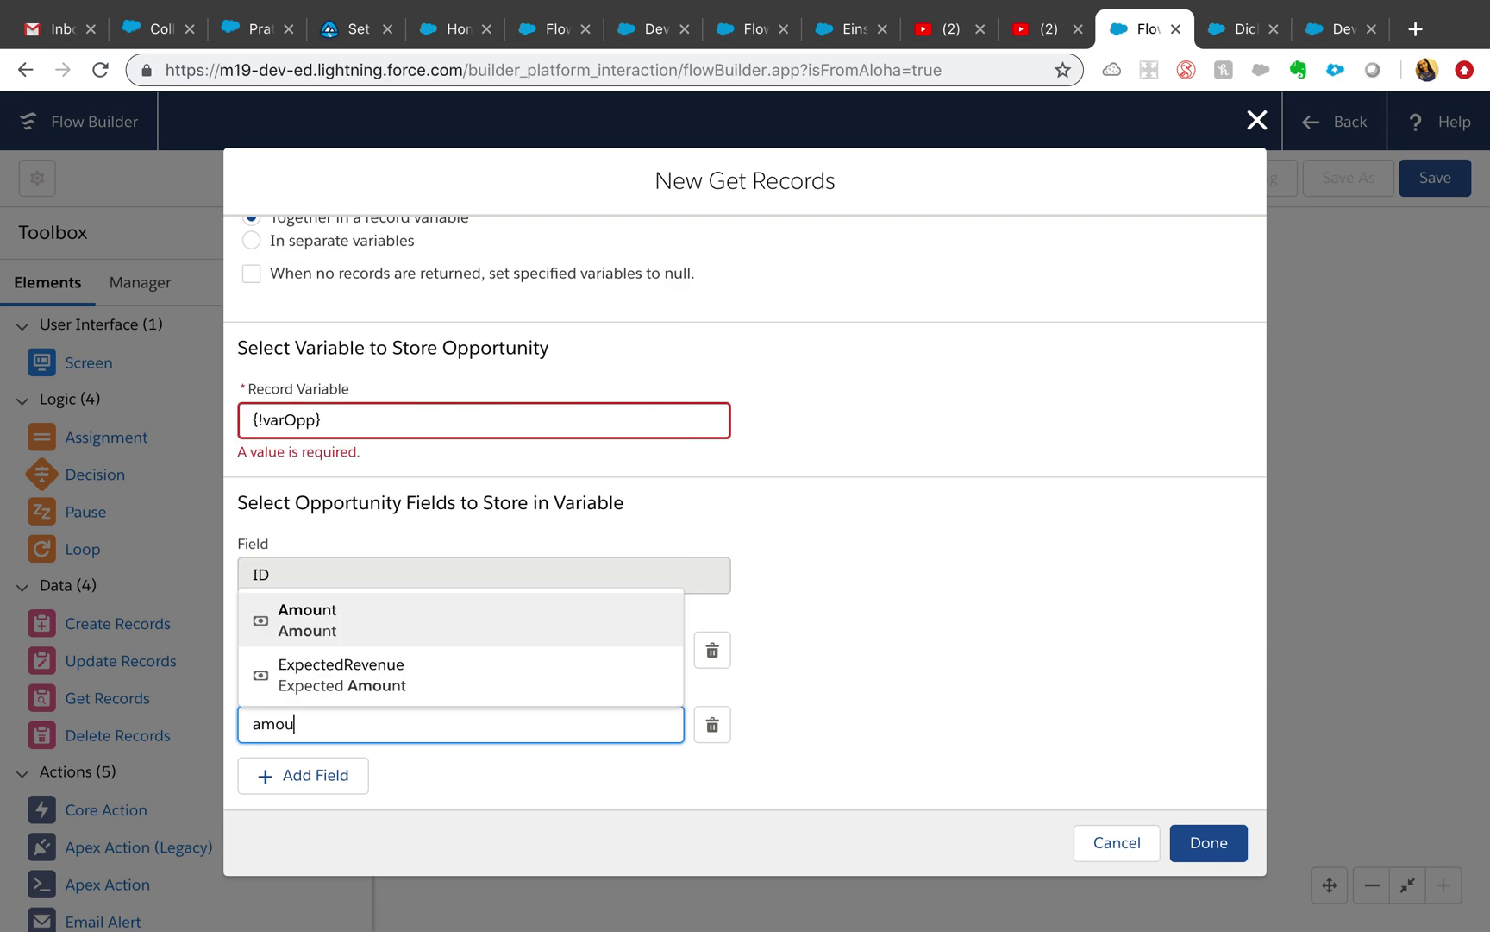
pyautogui.click(384, 619)
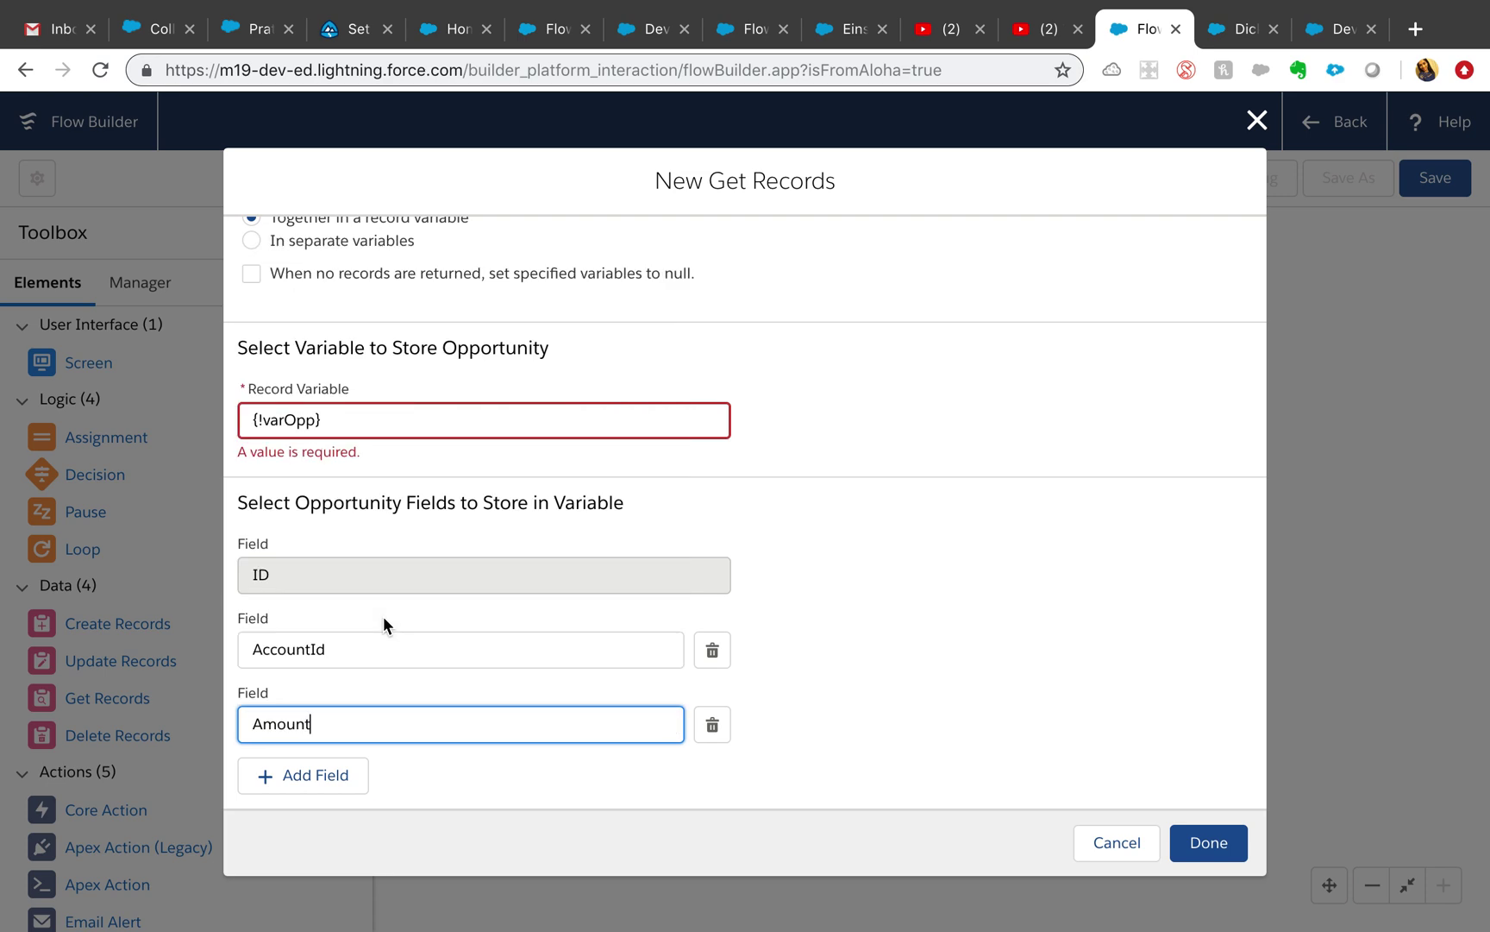
# Add another stored opportunity field below Amount and set it to Name
pyautogui.click(335, 775)
pyautogui.click(363, 797)
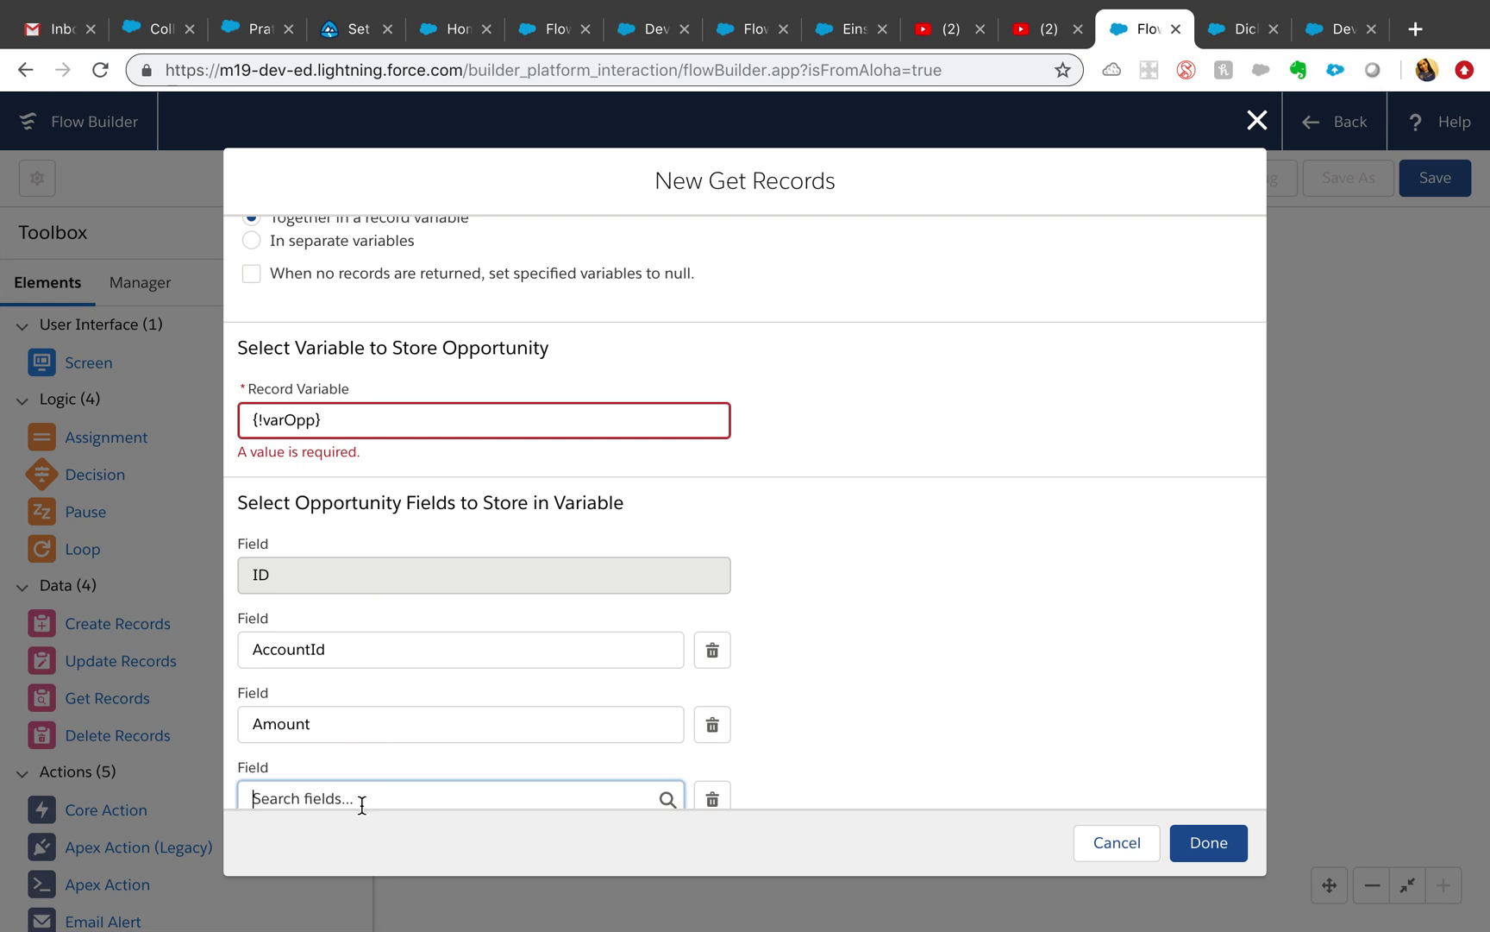
pyautogui.write('name')
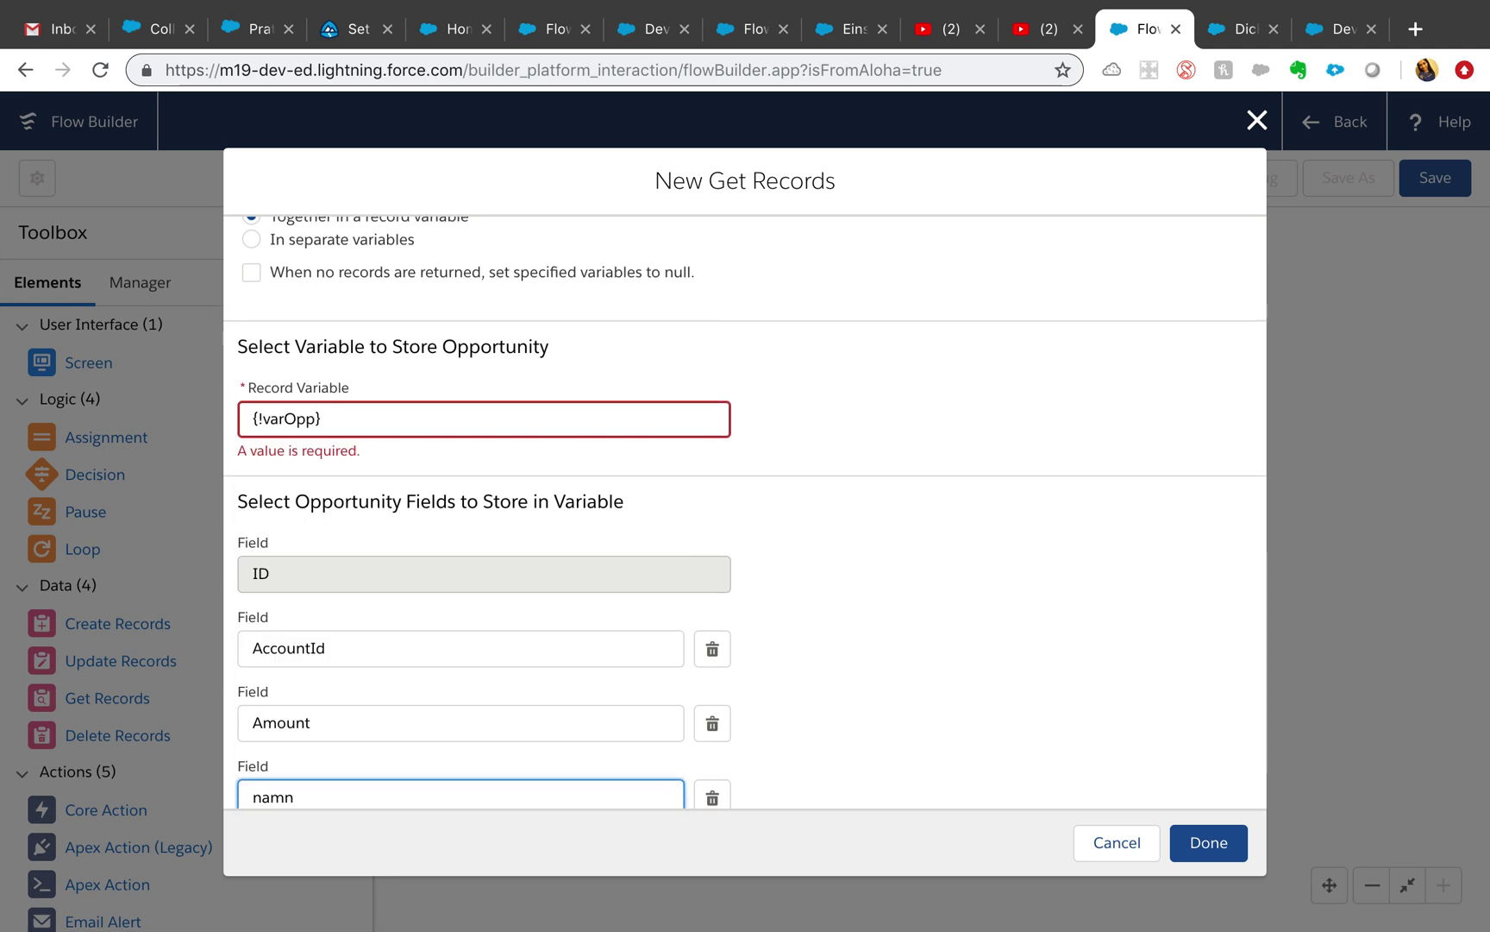
pyautogui.press('BackSpace')
pyautogui.press('BackSpace')
pyautogui.write('m')
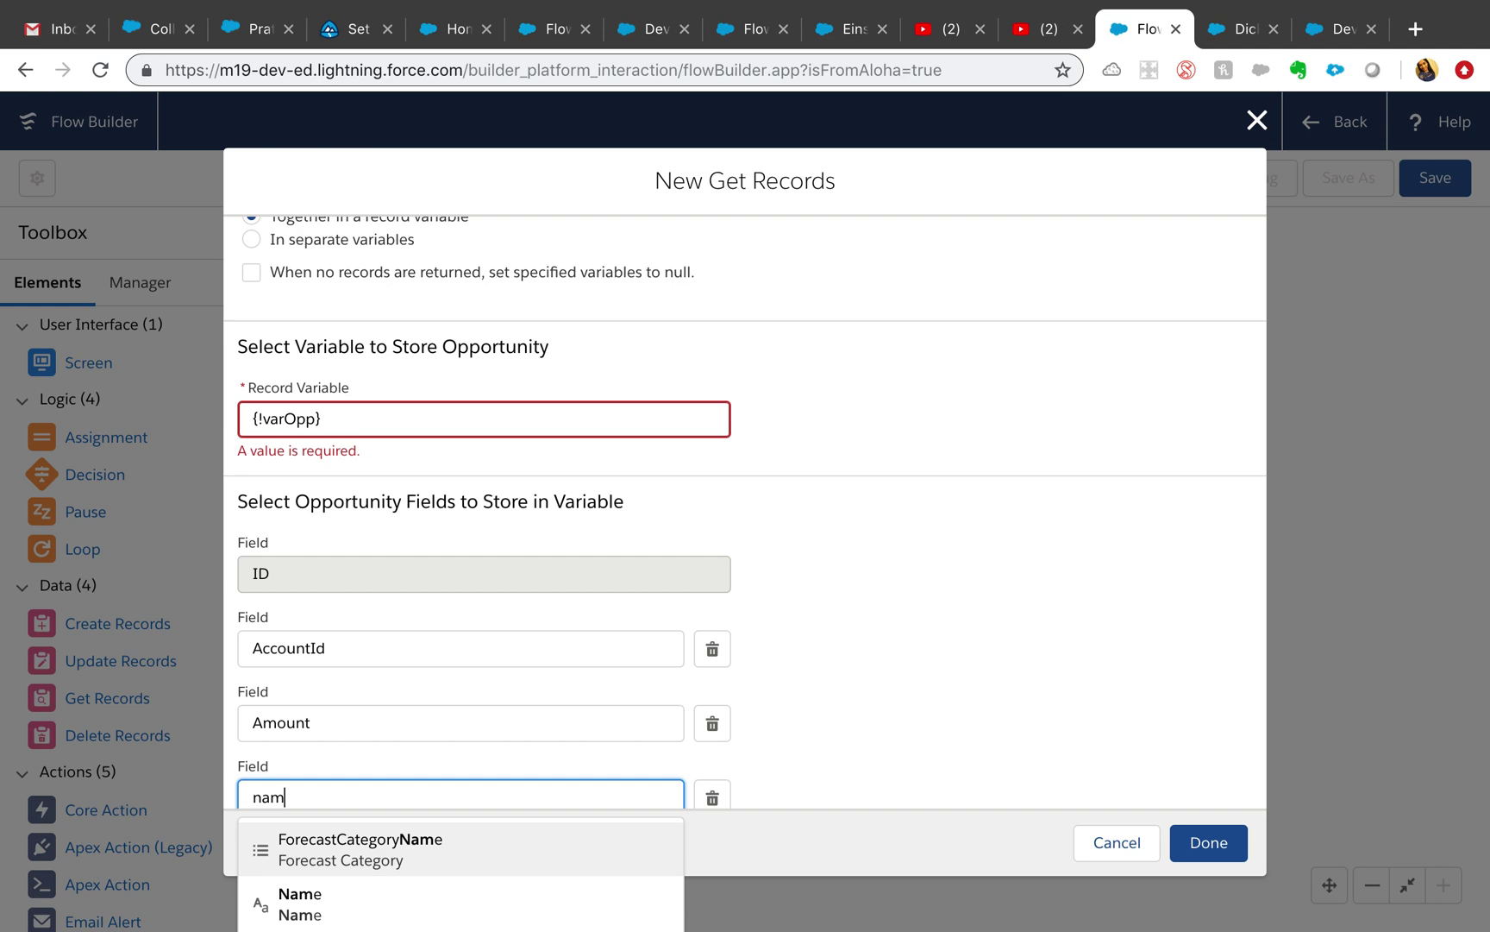
pyautogui.click(330, 888)
pyautogui.scroll(-2, 486, 742)
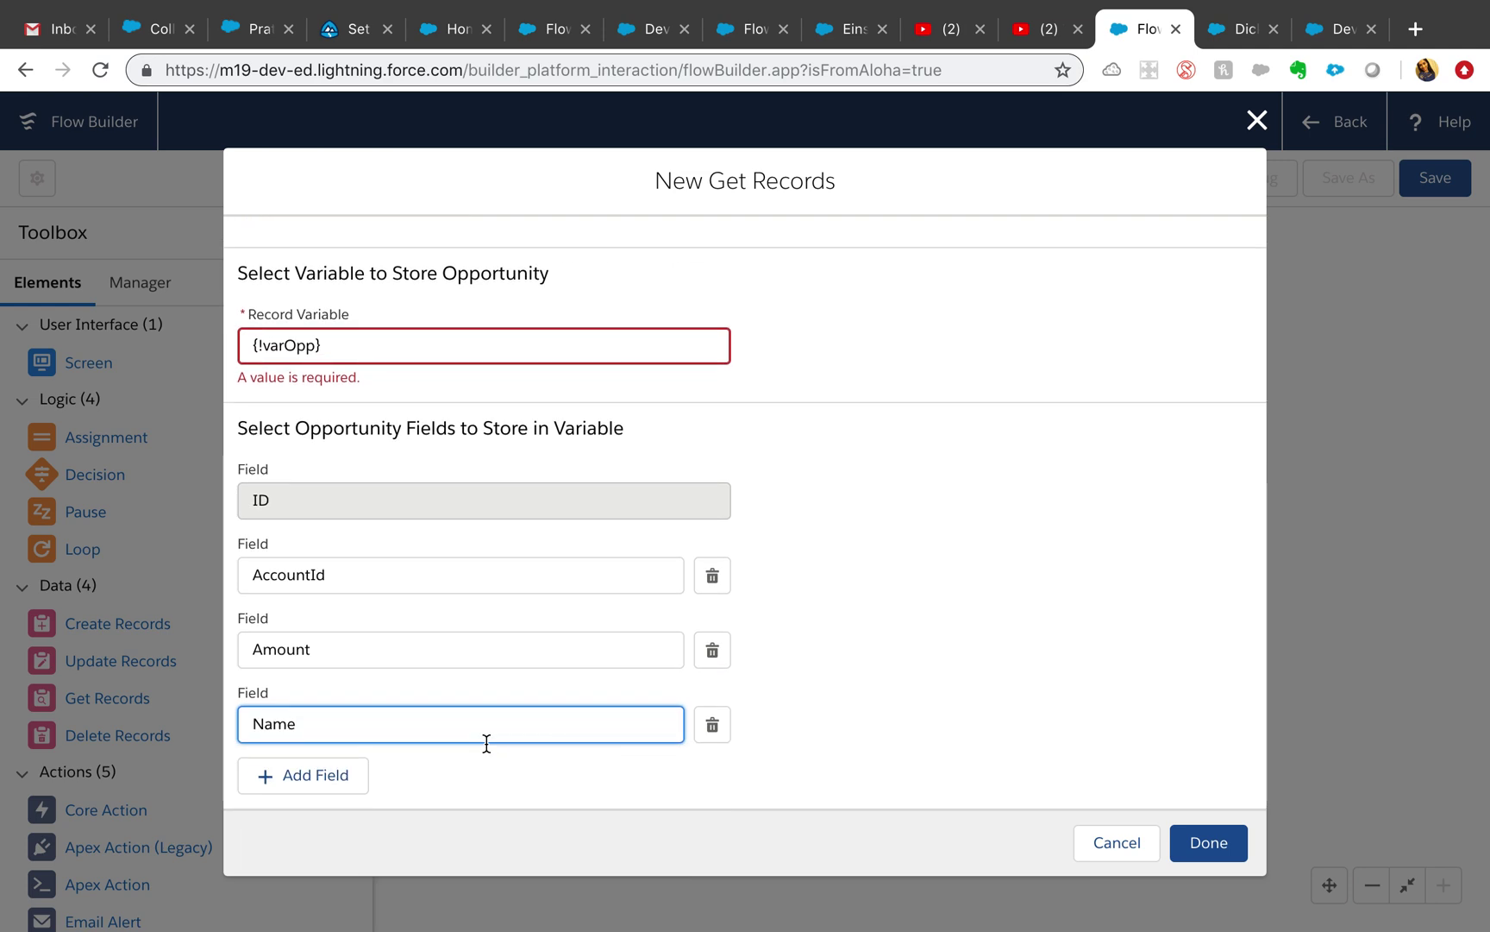
# Review the Get Records object, Id filter condition, storage options, record variable and stored opportunity fields
pyautogui.scroll(6, 660, 665)
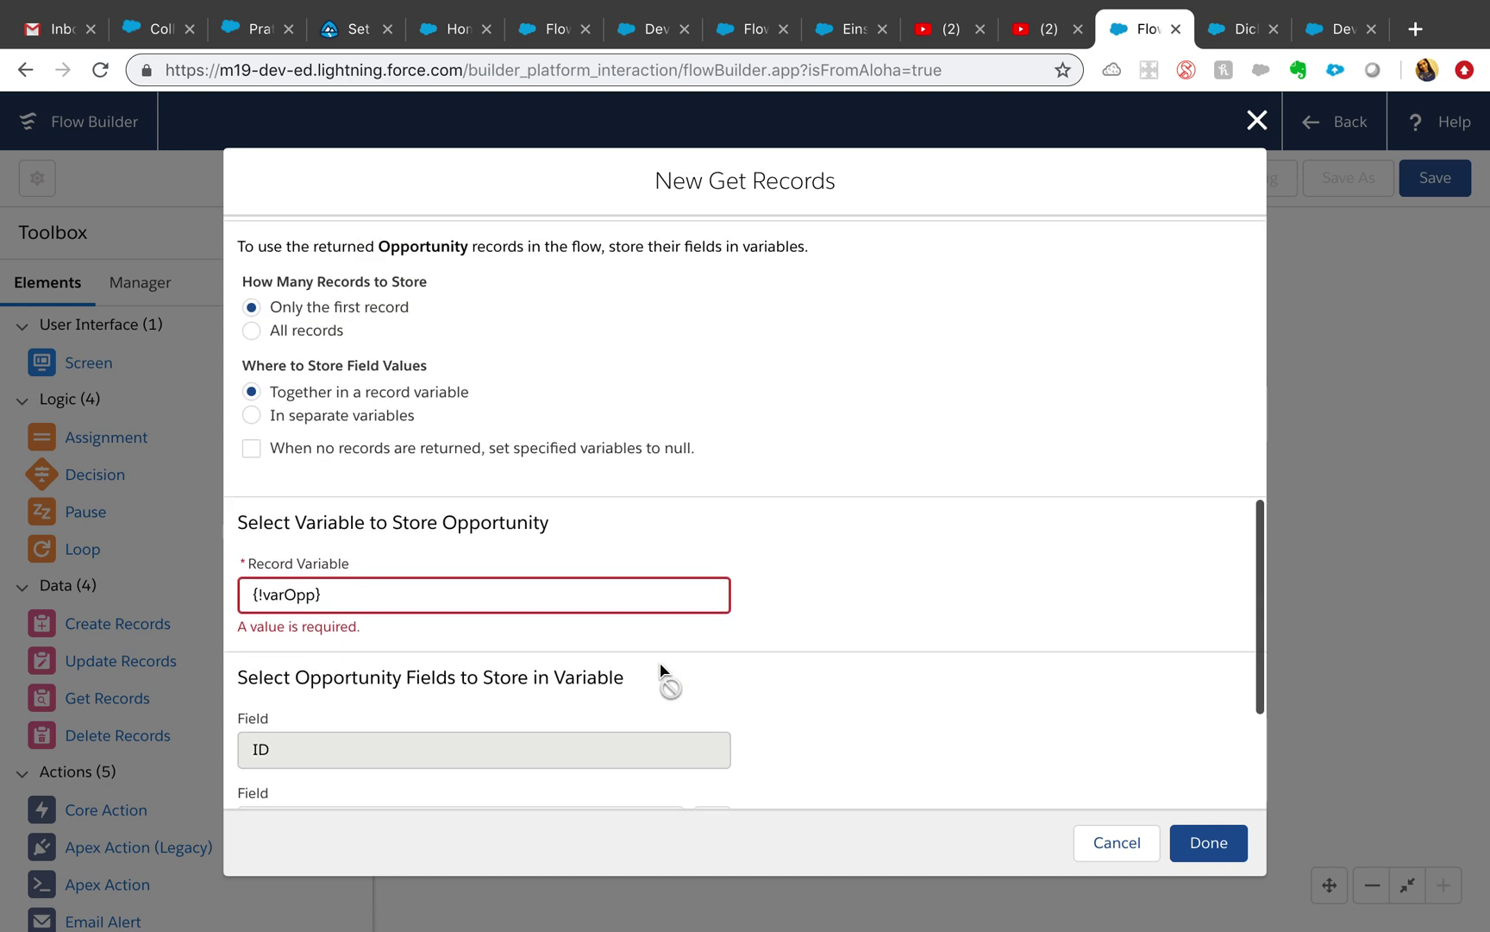
pyautogui.scroll(4, 659, 664)
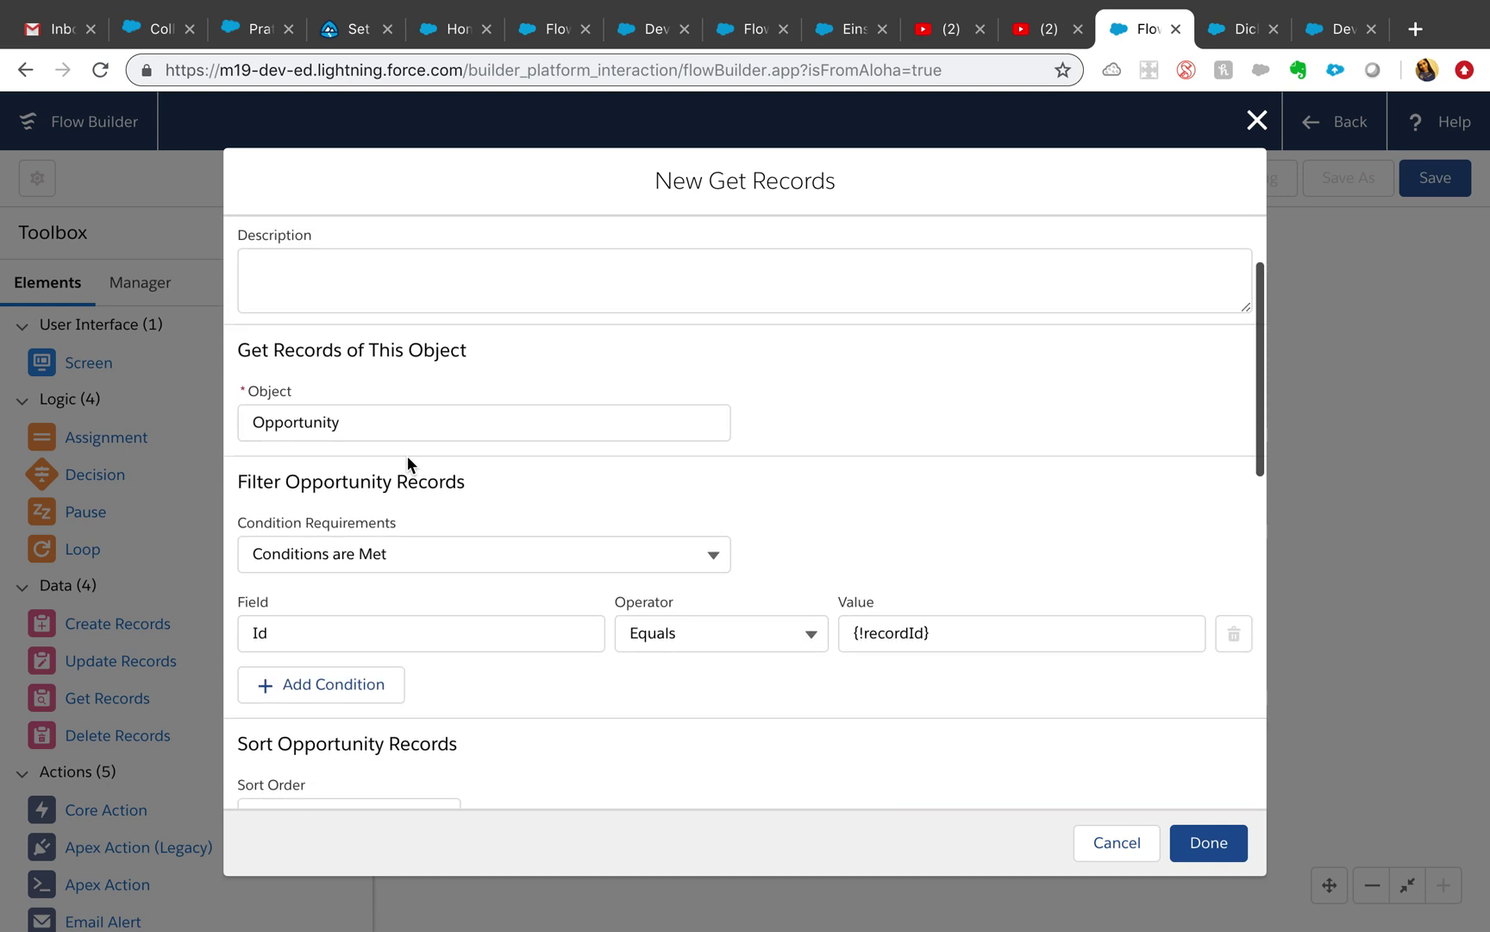
pyautogui.scroll(1, 408, 455)
pyautogui.scroll(-3, 408, 457)
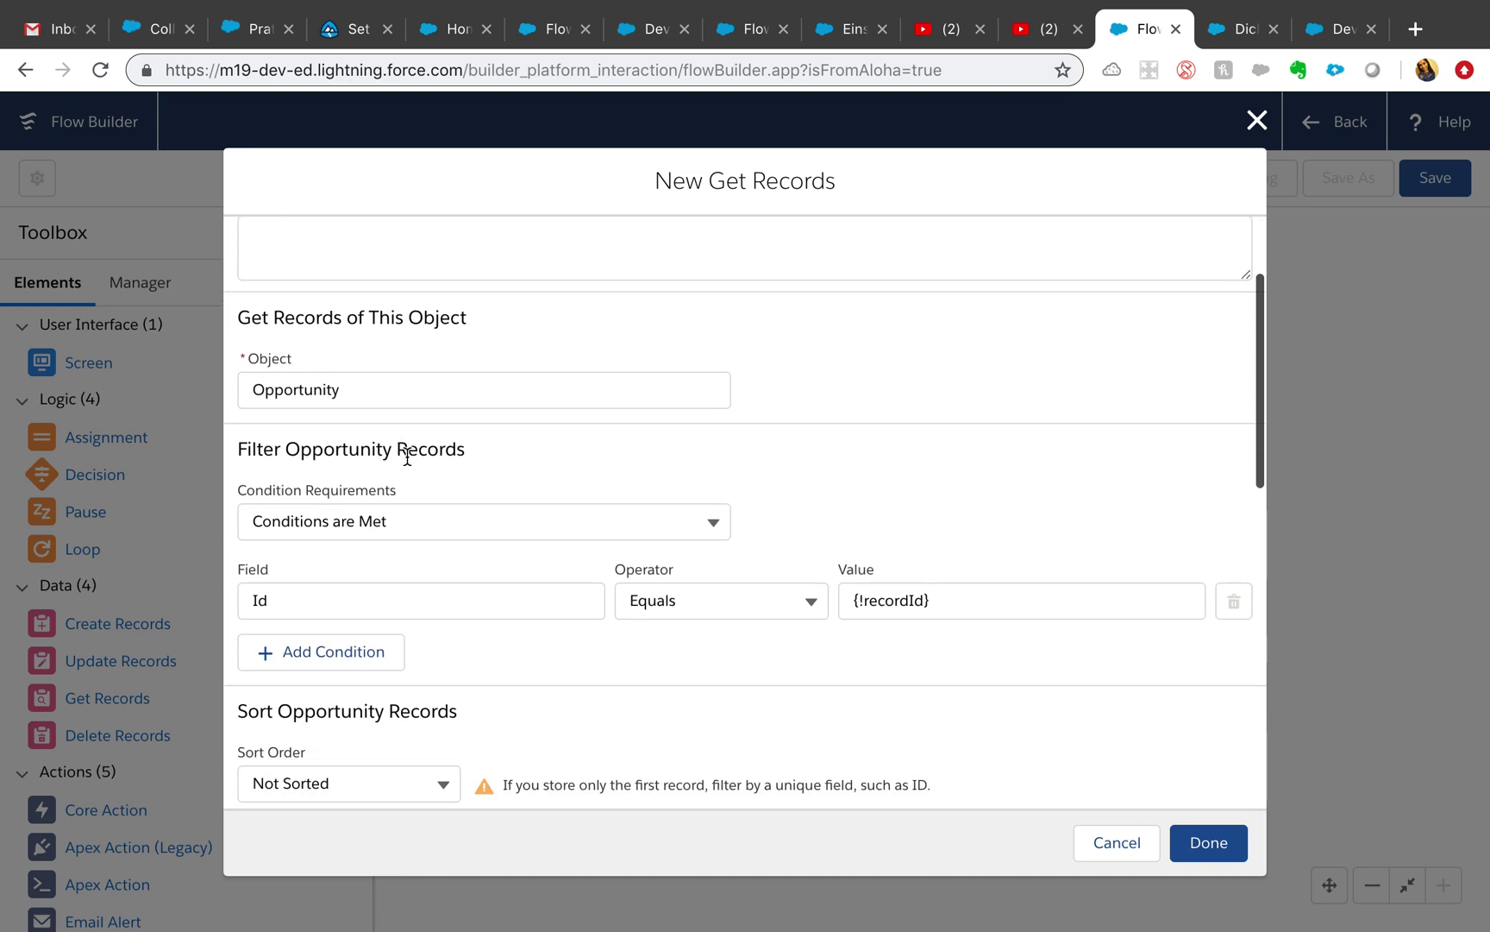
pyautogui.scroll(-9, 408, 455)
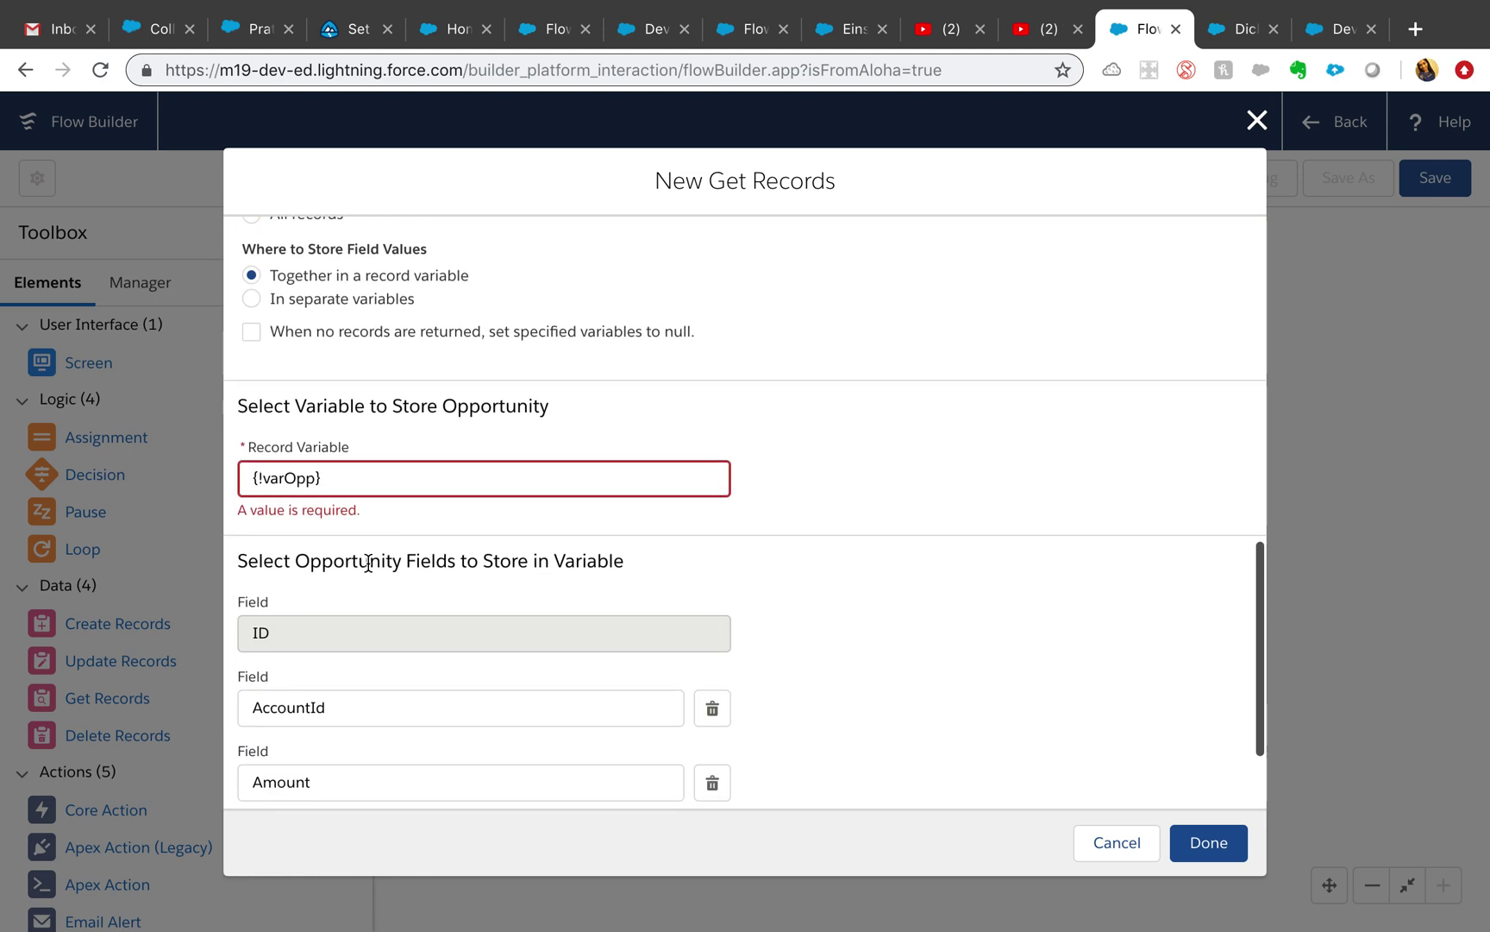
pyautogui.scroll(-1, 318, 683)
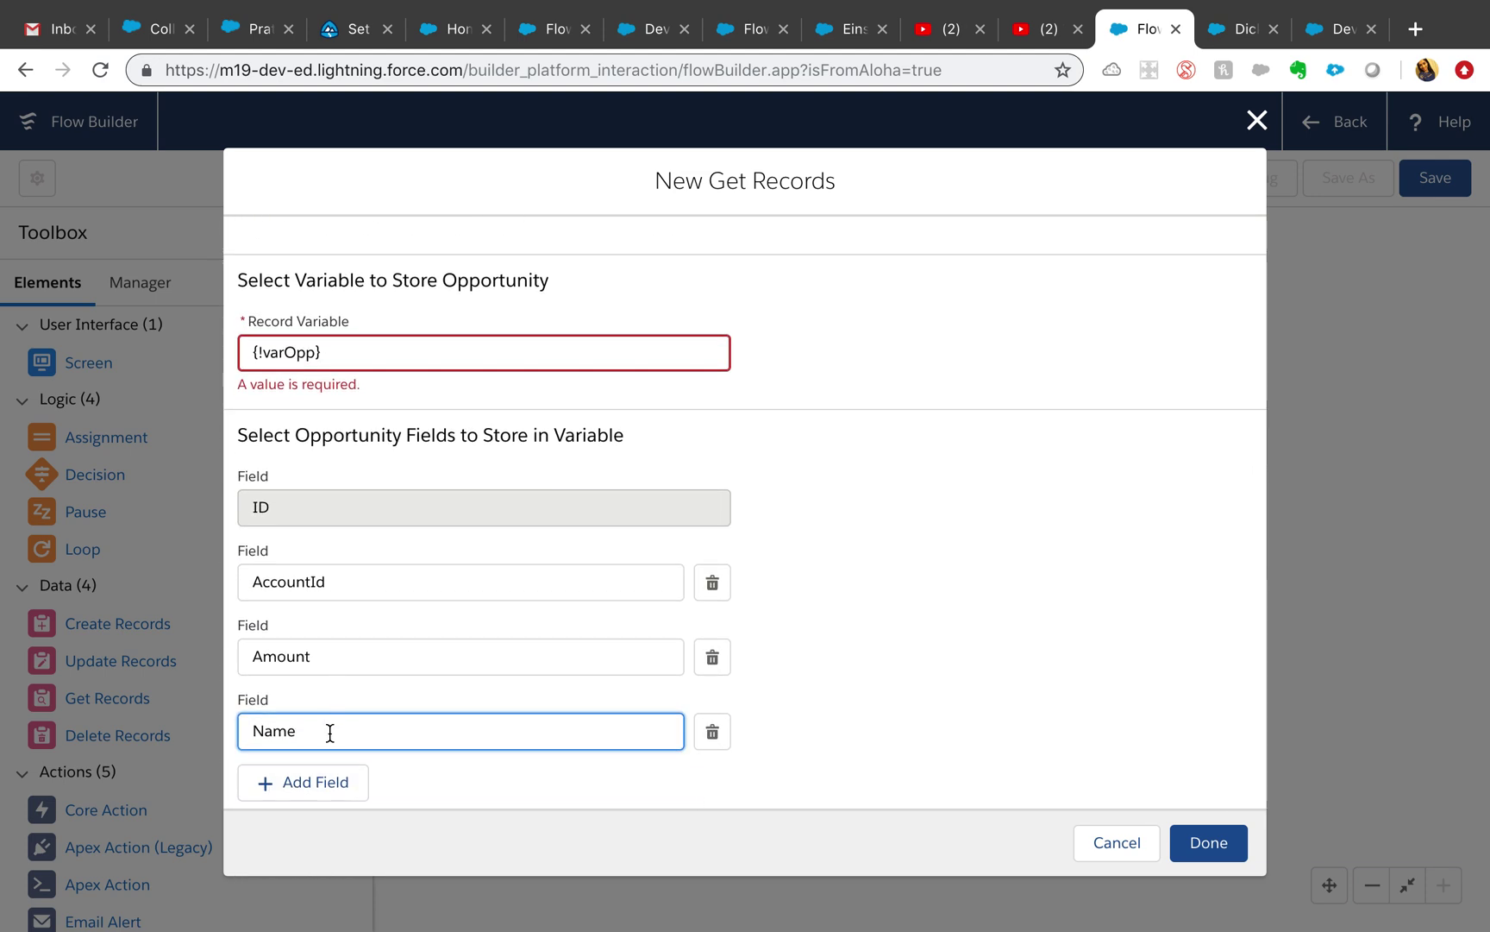
pyautogui.scroll(7, 363, 542)
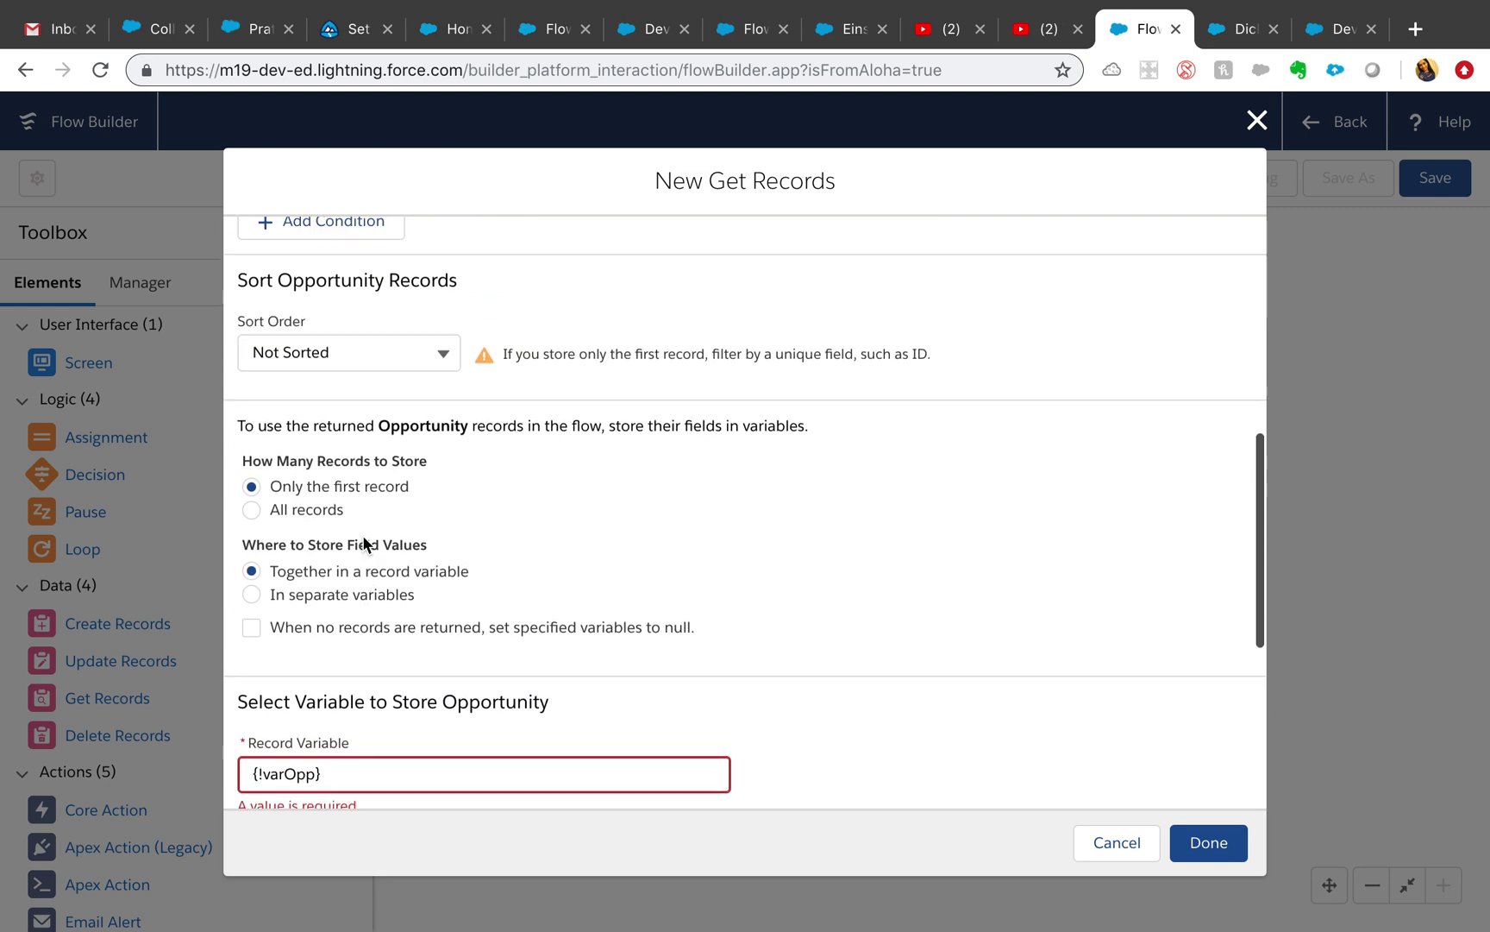
pyautogui.scroll(2, 362, 535)
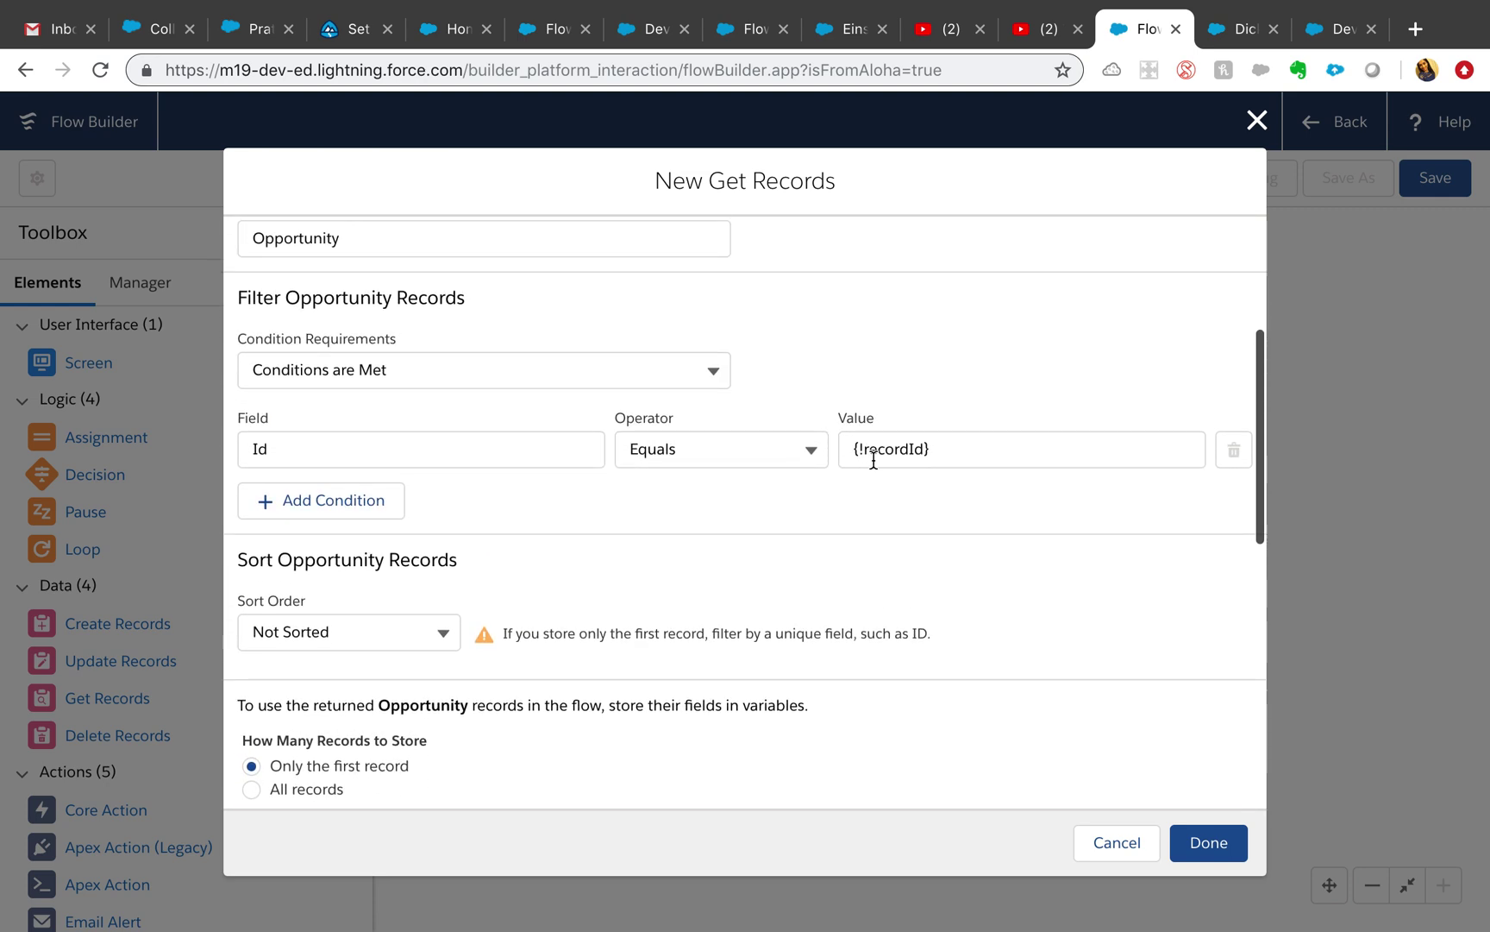
pyautogui.click(878, 453)
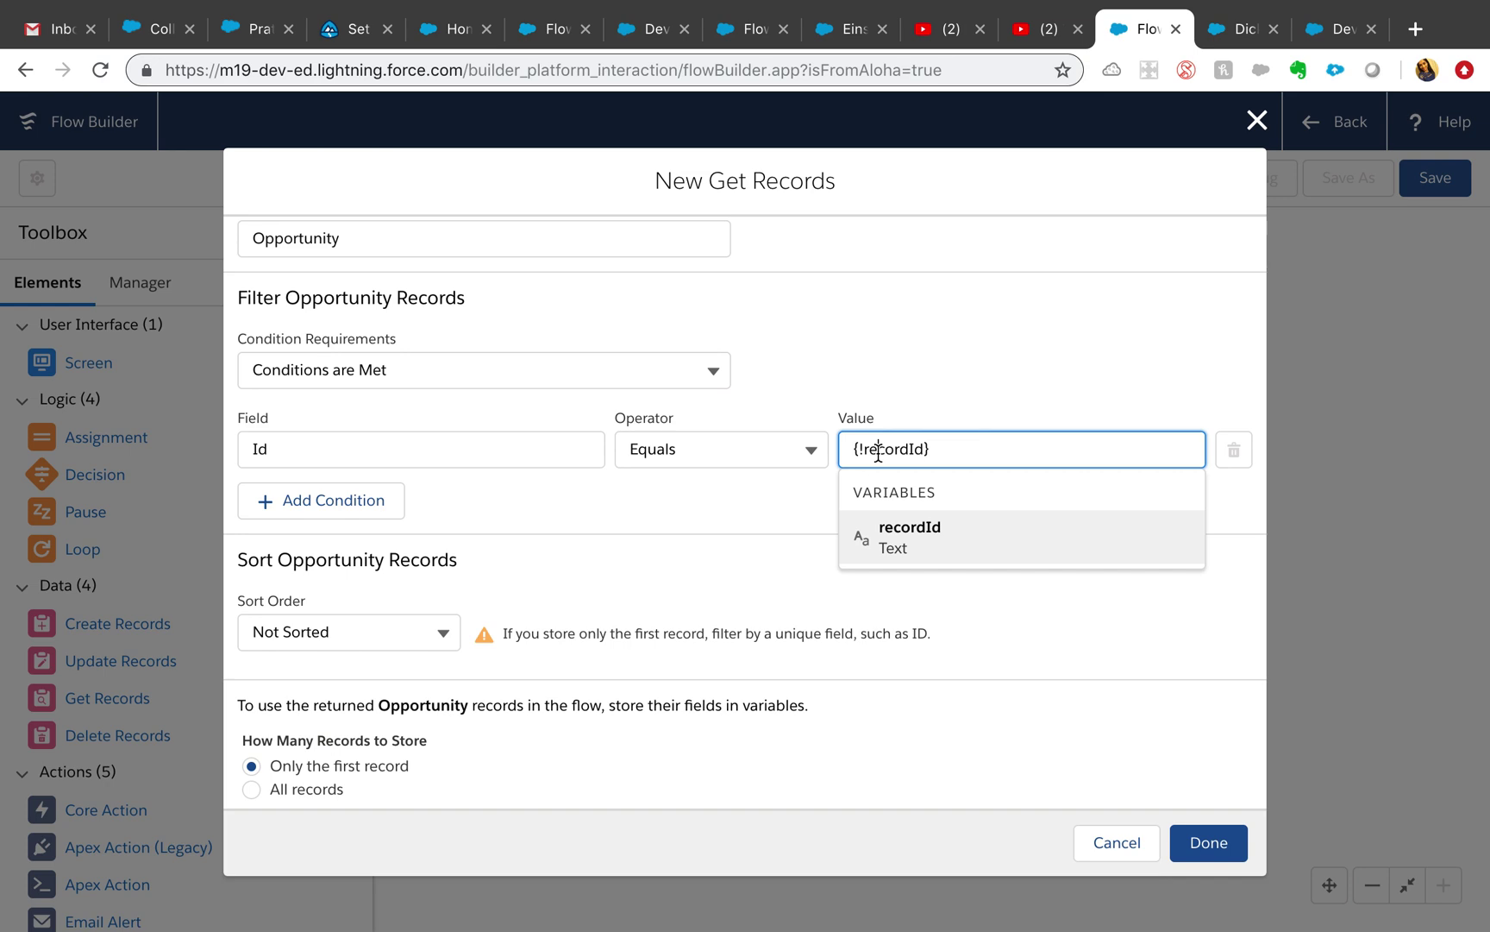
pyautogui.scroll(-1, 878, 451)
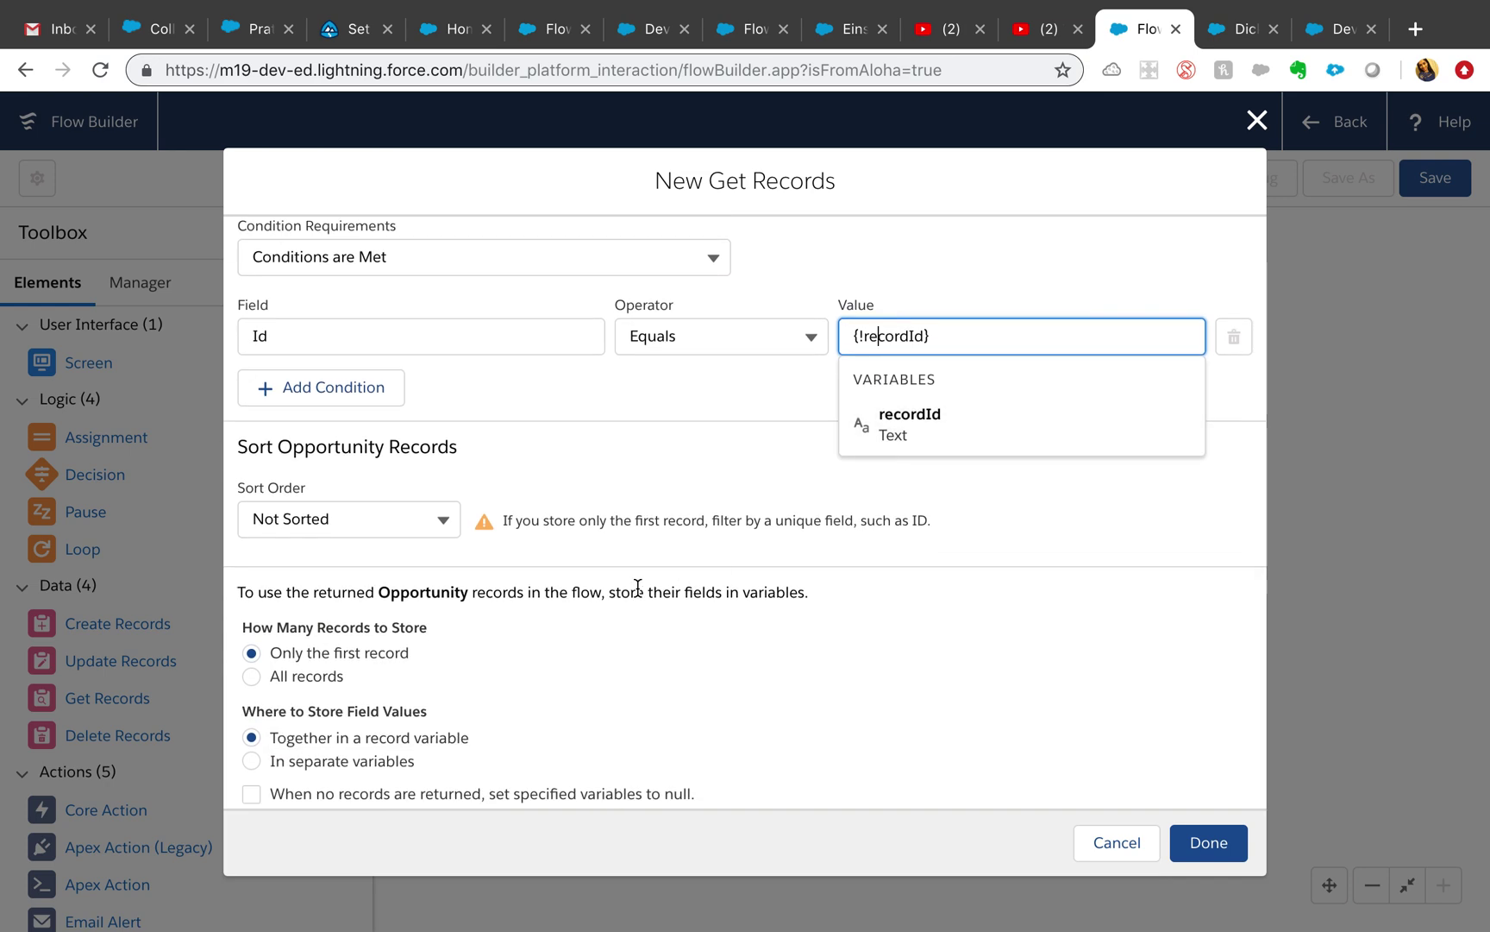
pyautogui.scroll(-5, 637, 587)
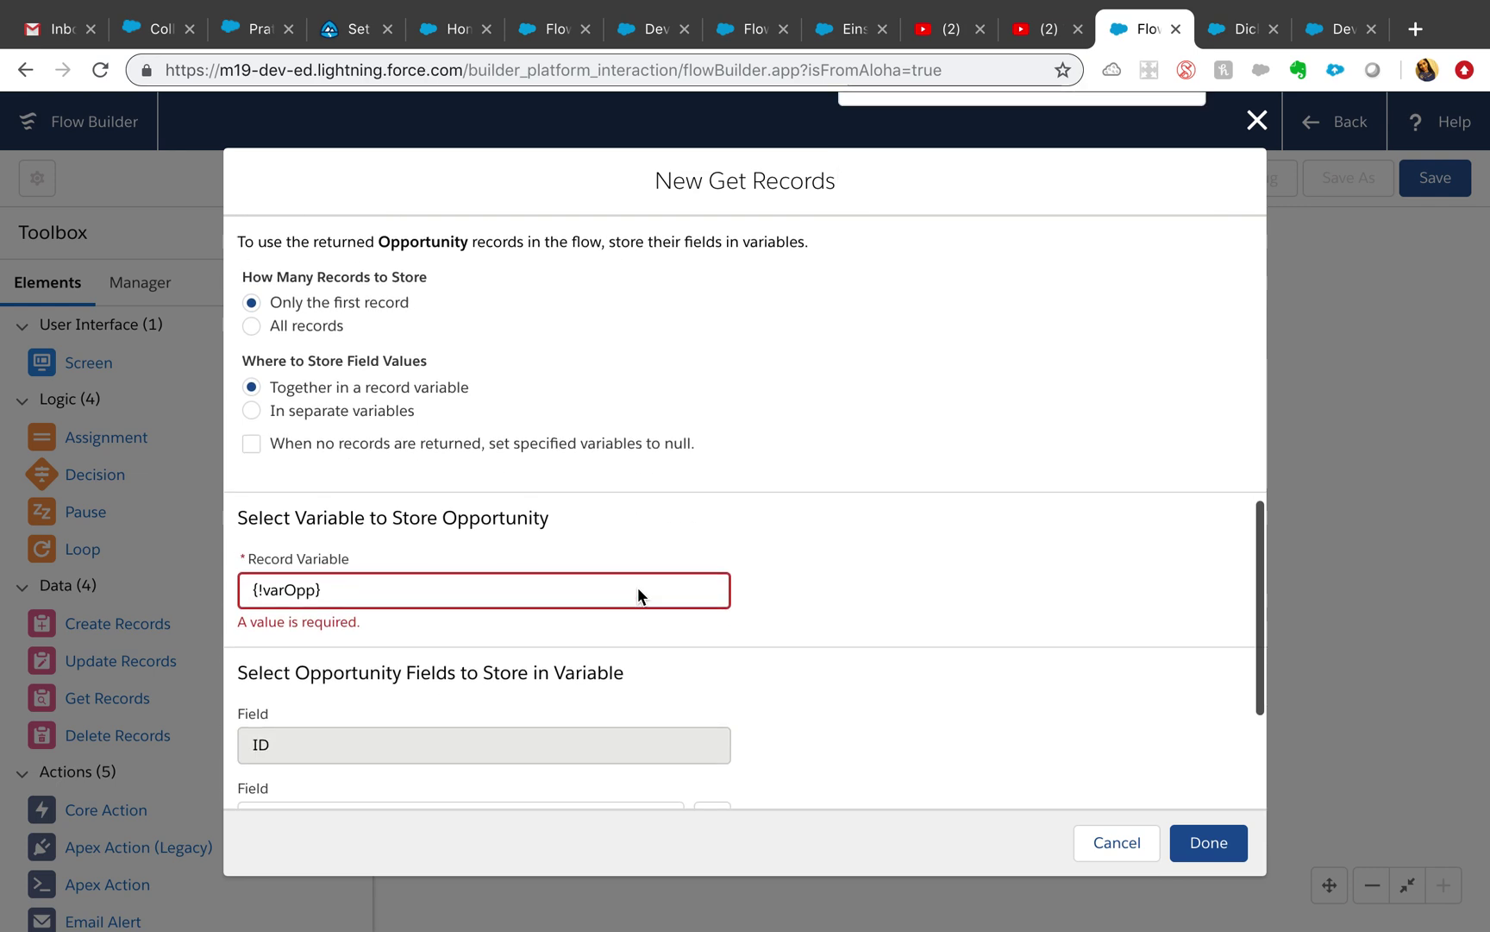
pyautogui.scroll(-2, 662, 517)
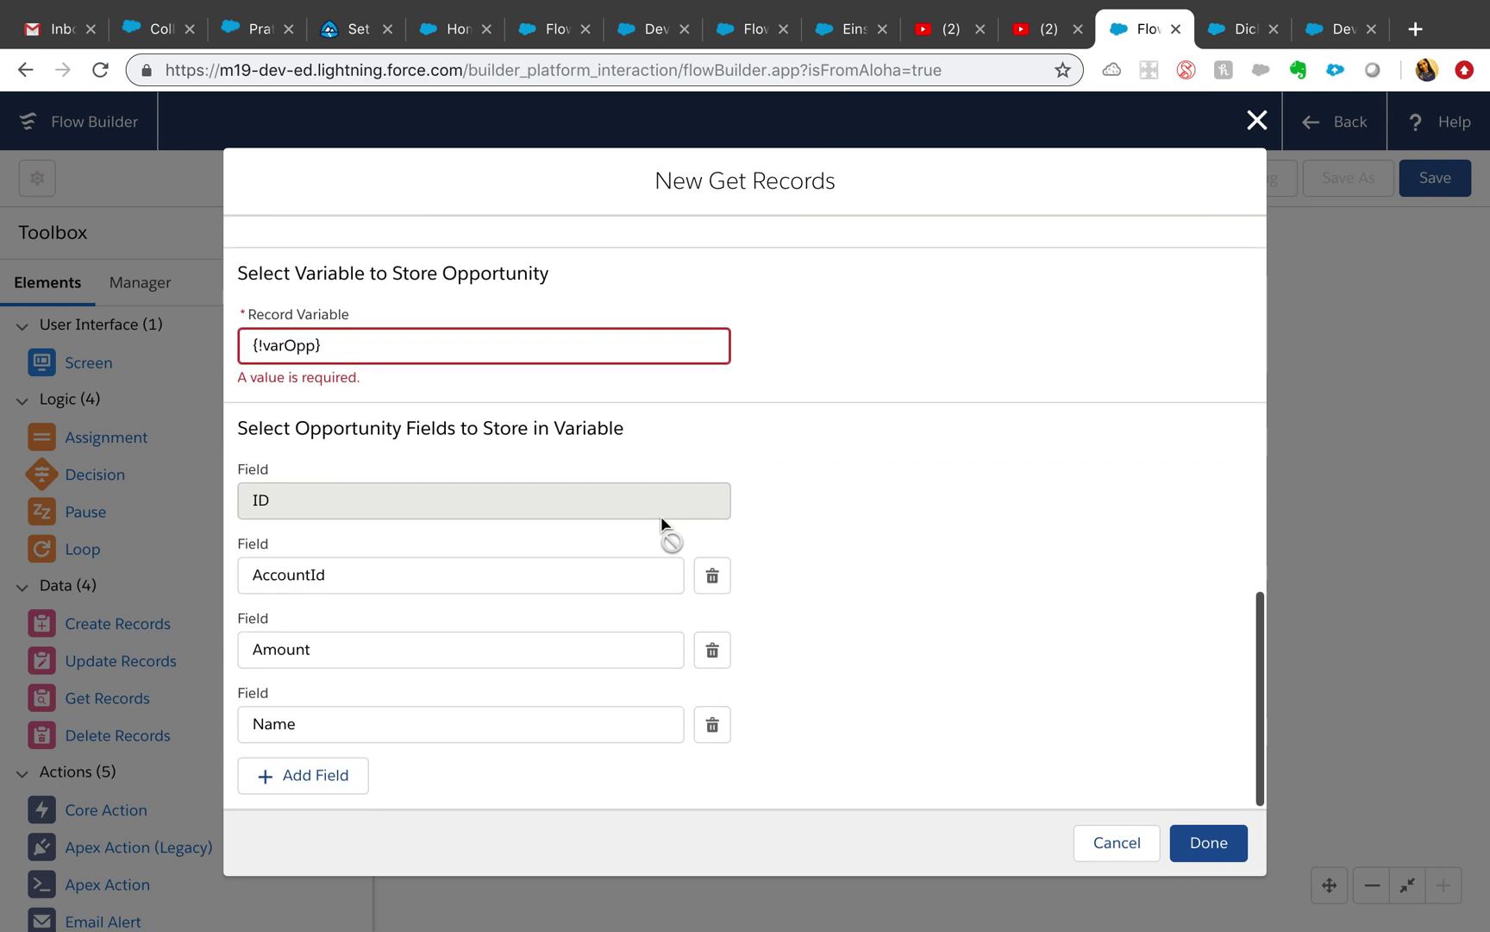
pyautogui.click(314, 345)
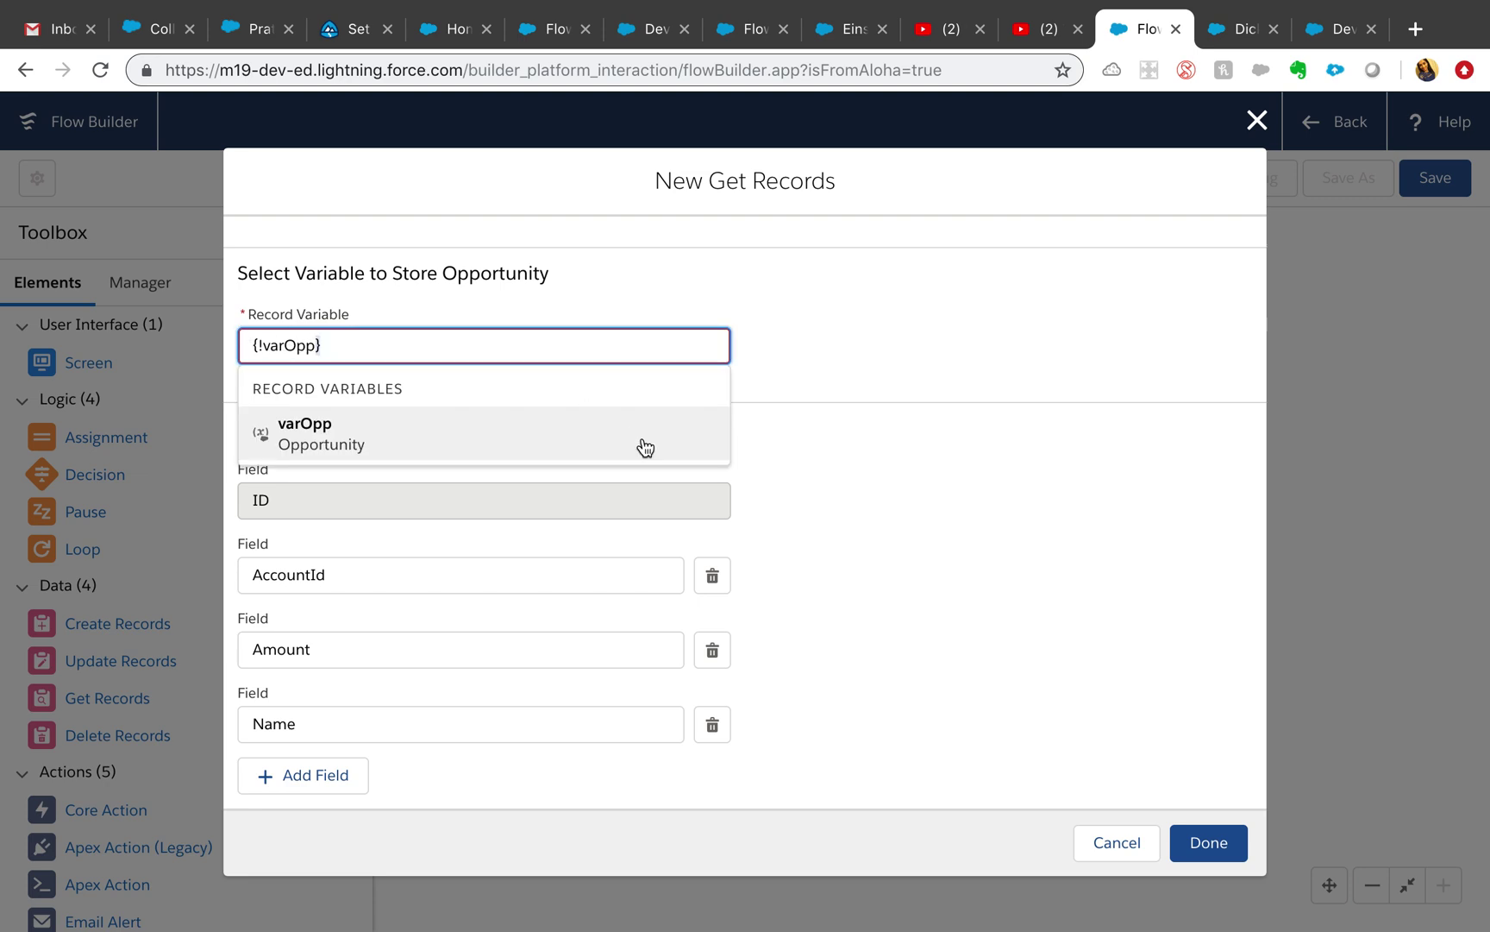
# Finish the Get Opp Record element and add a Screen element beside it labelled Enter Opp Values
pyautogui.click(1206, 842)
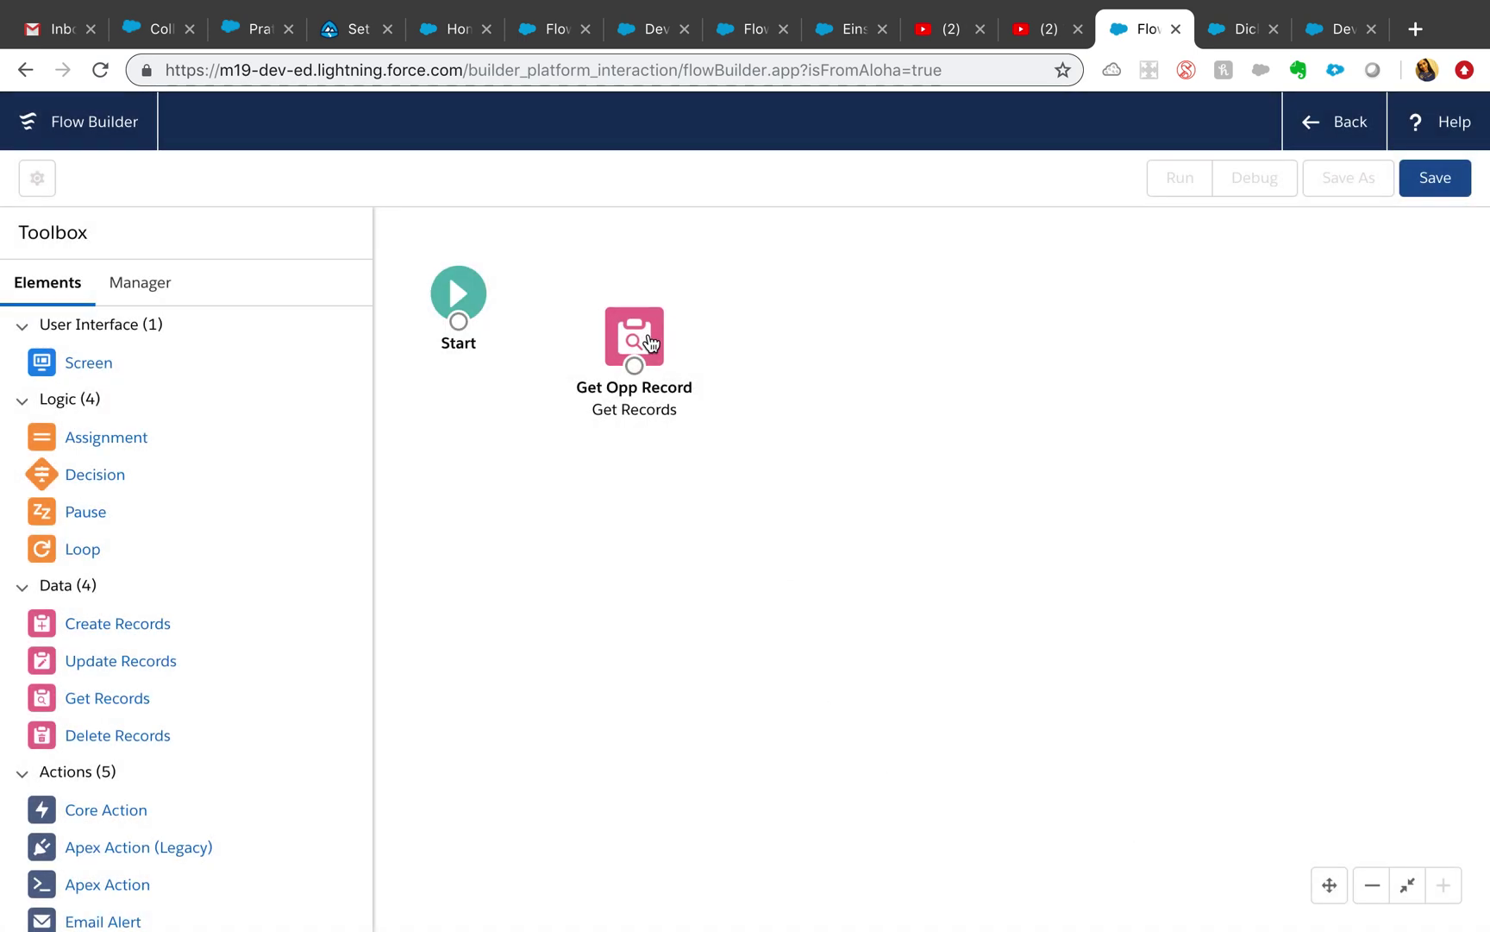
pyautogui.scroll(-2, 160, 693)
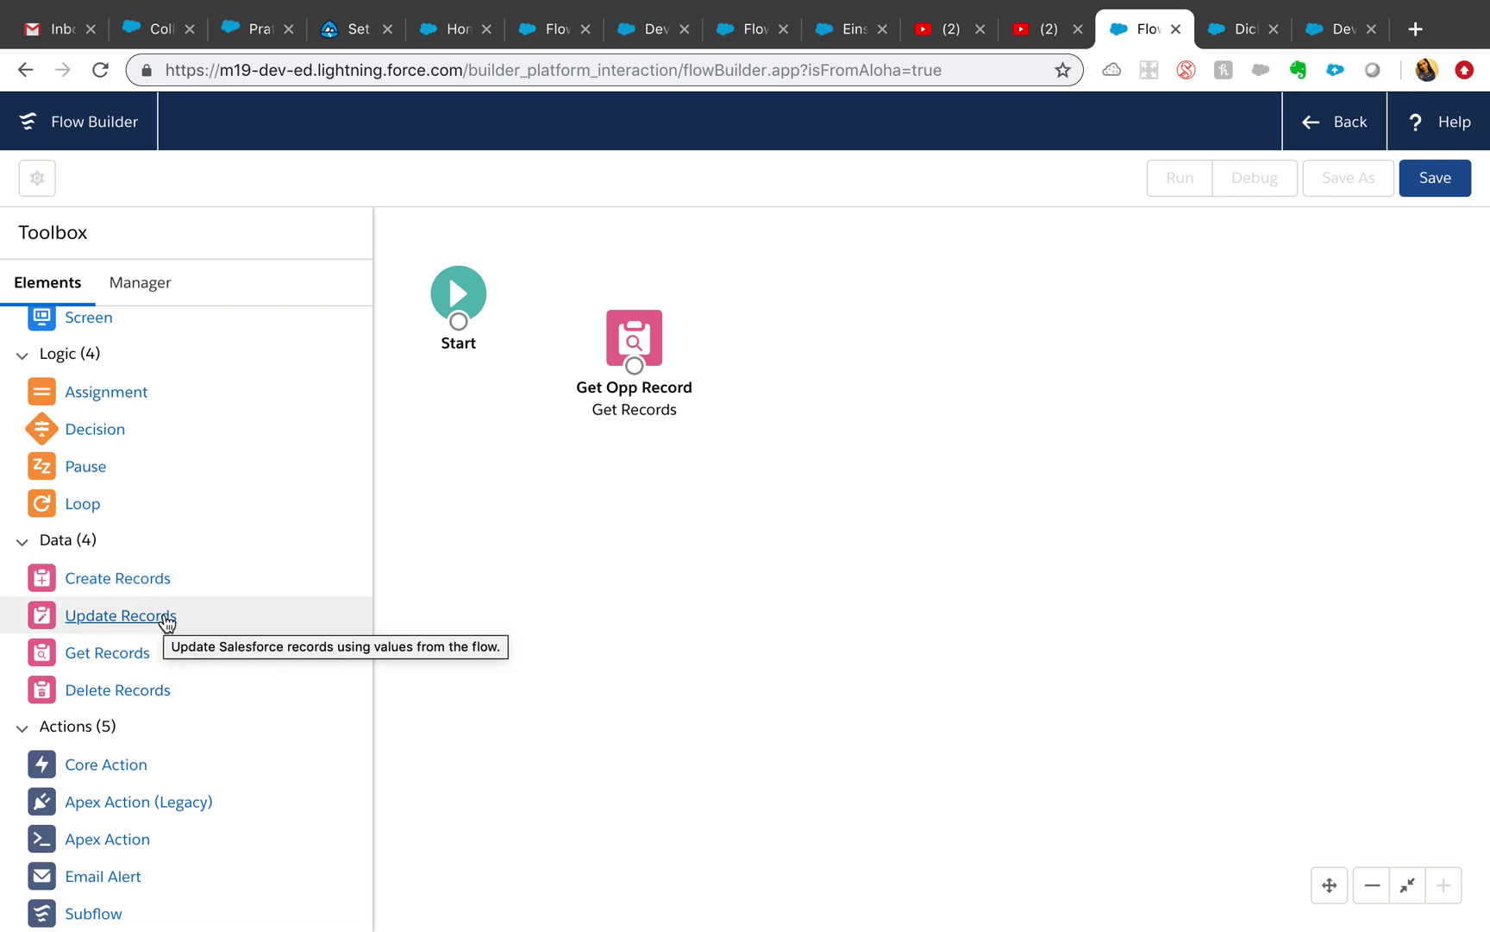
pyautogui.scroll(2, 165, 621)
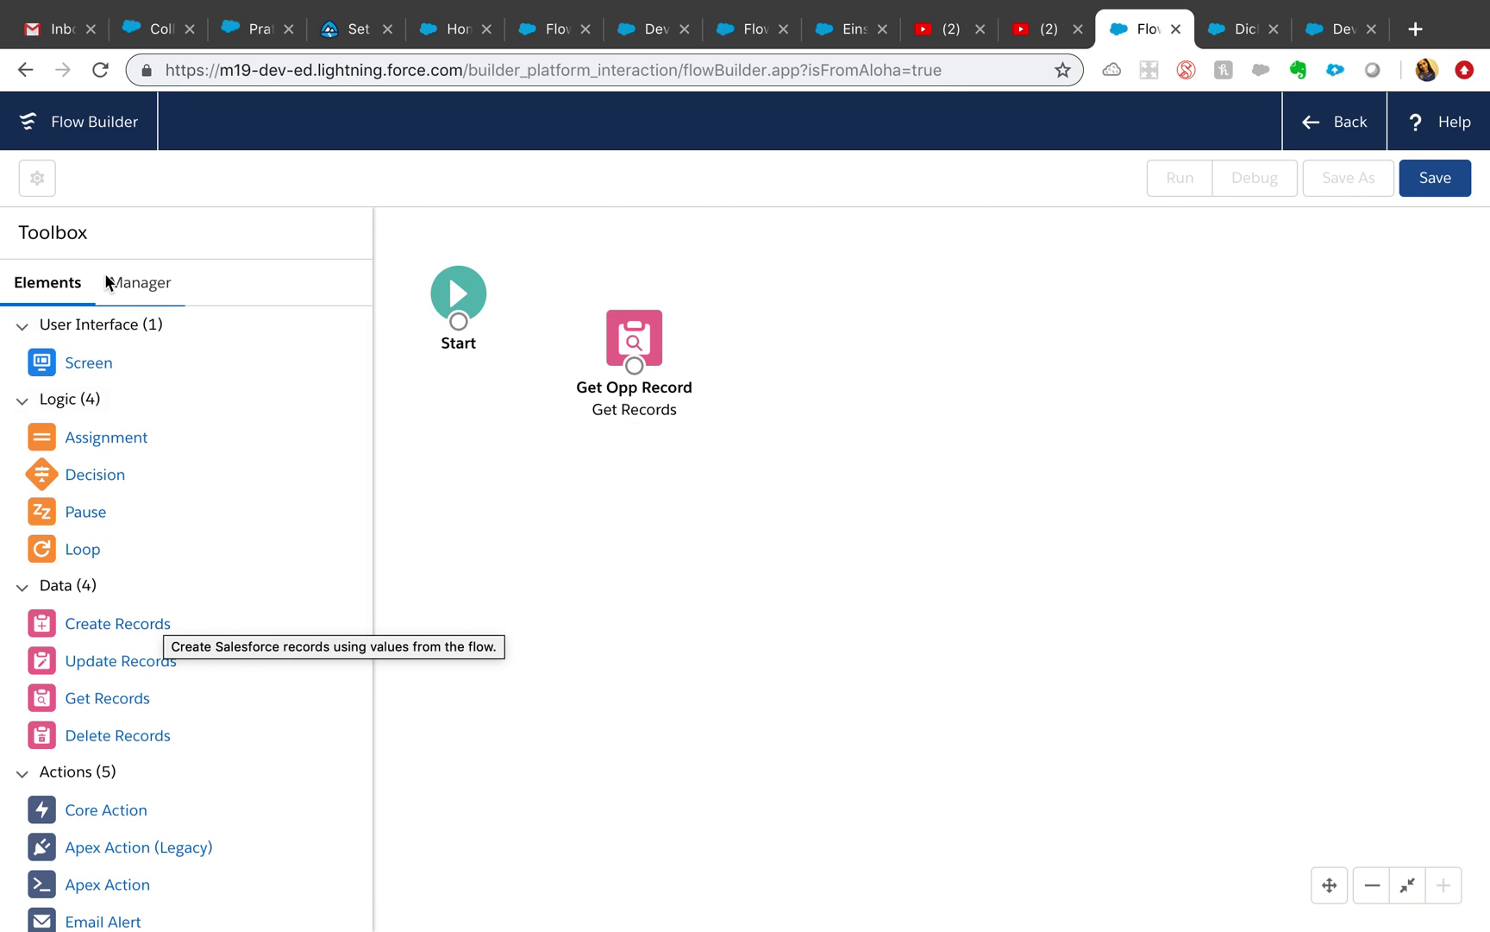
pyautogui.moveTo(80, 364); pyautogui.dragTo(764, 336)
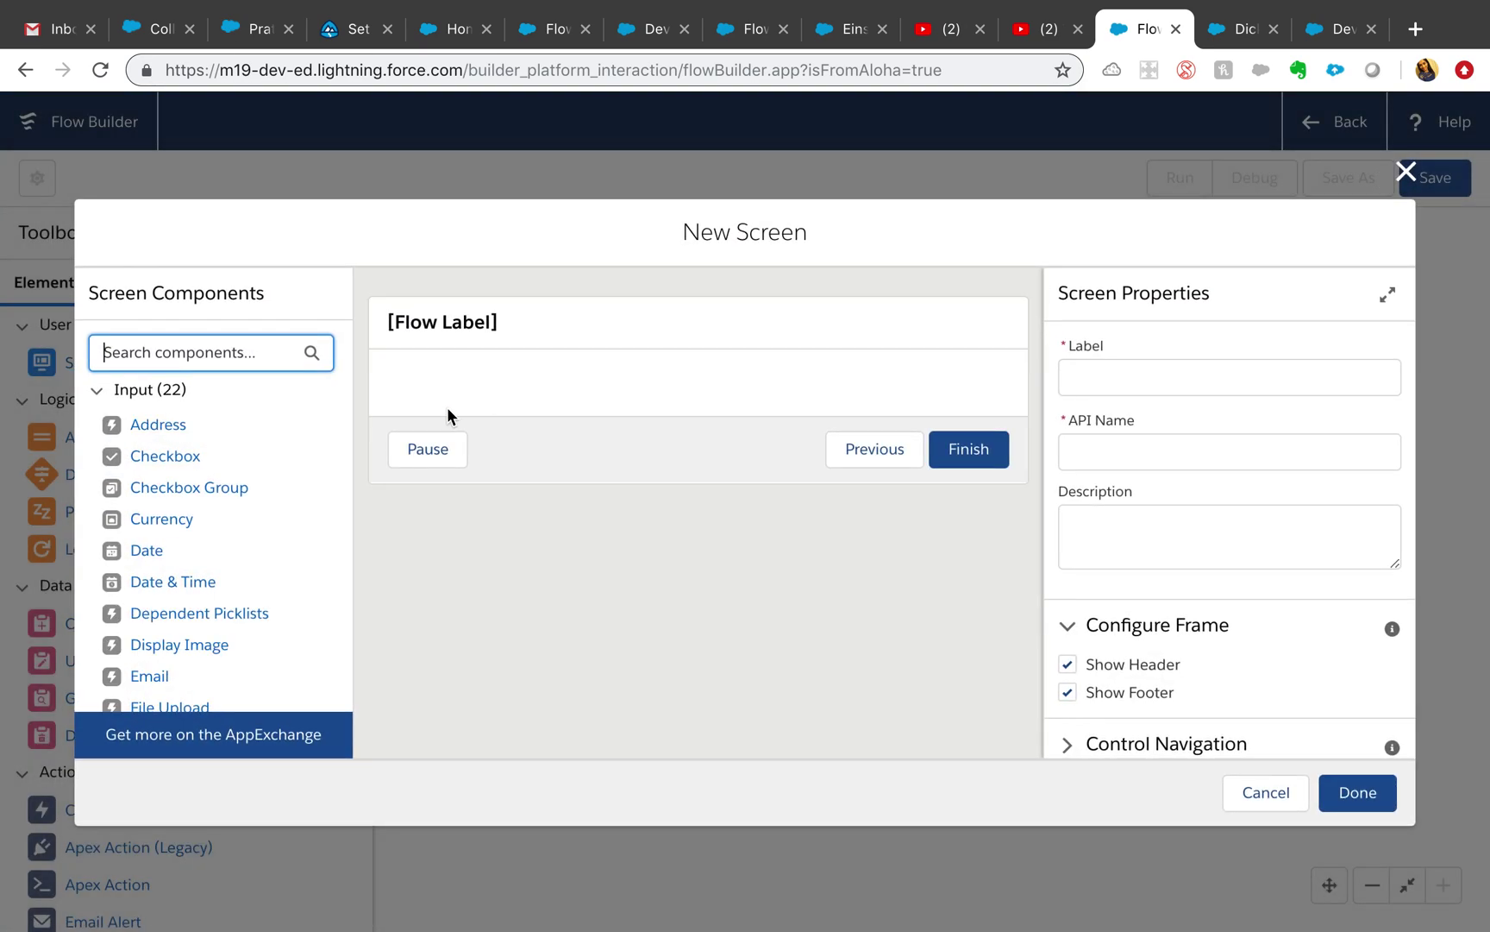
pyautogui.click(1083, 379)
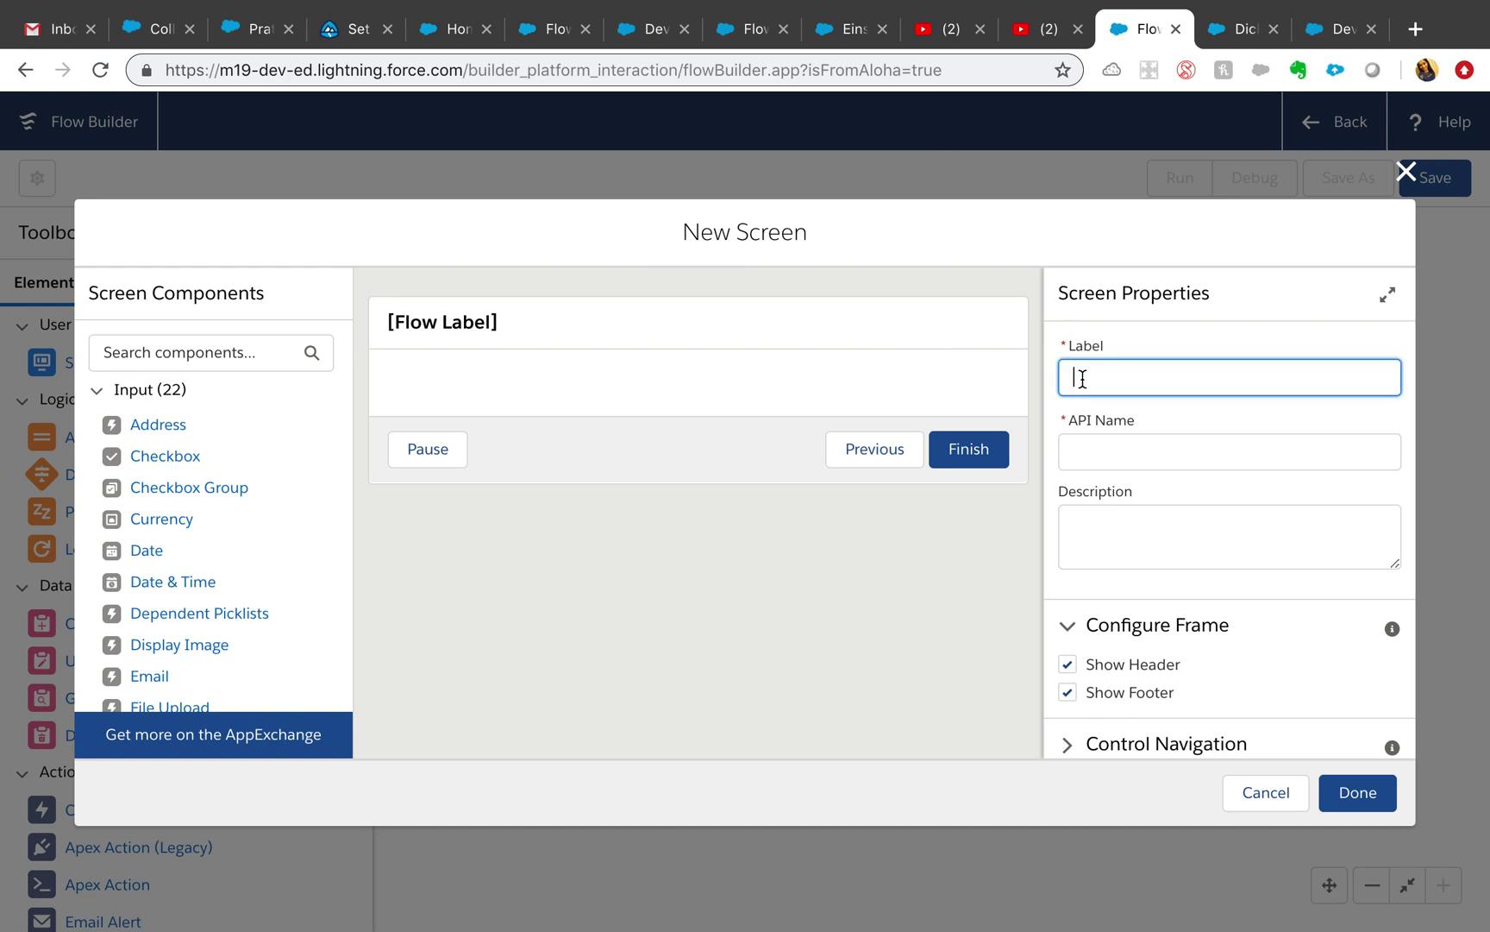
pyautogui.write('Enter Opp  Values')
pyautogui.click(1179, 517)
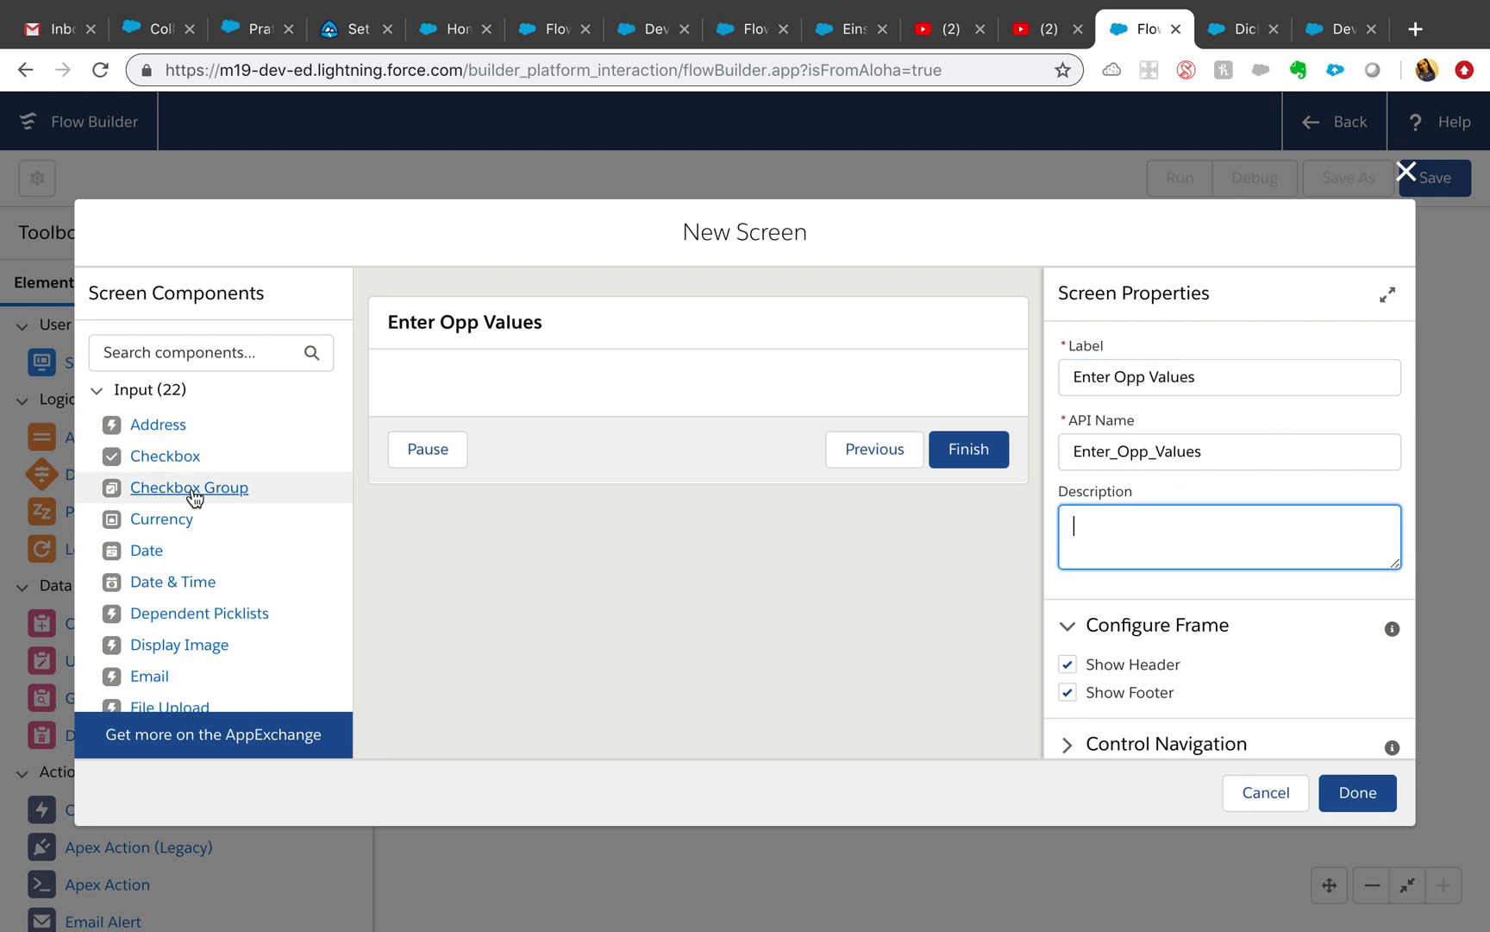
# Add a Picklist component to the Enter Opp Values screen
pyautogui.scroll(-1, 203, 517)
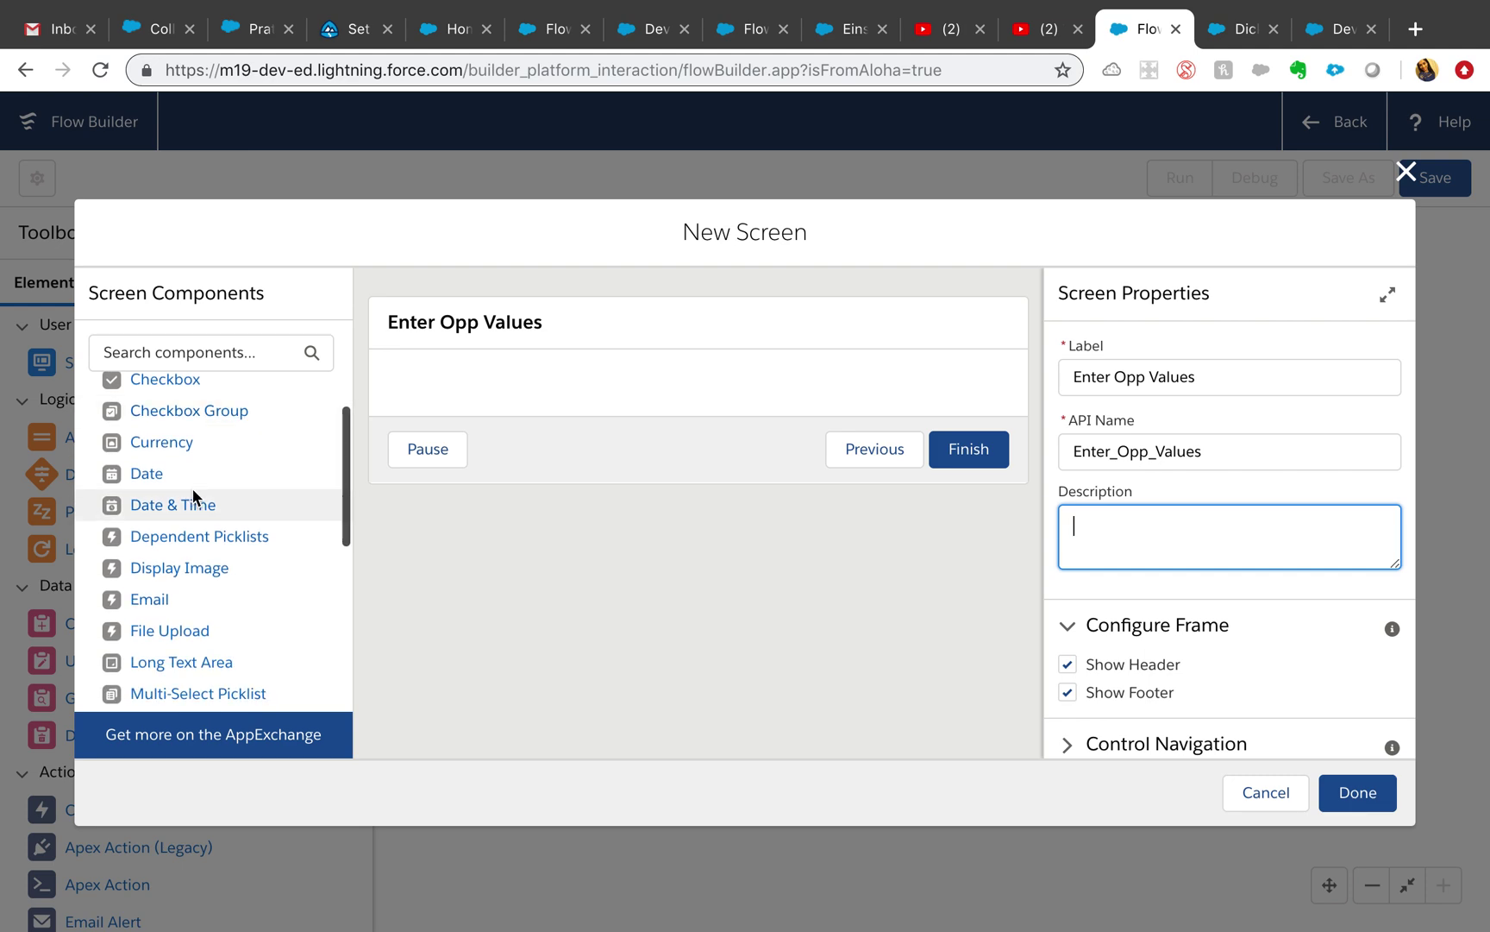
pyautogui.scroll(-3, 172, 647)
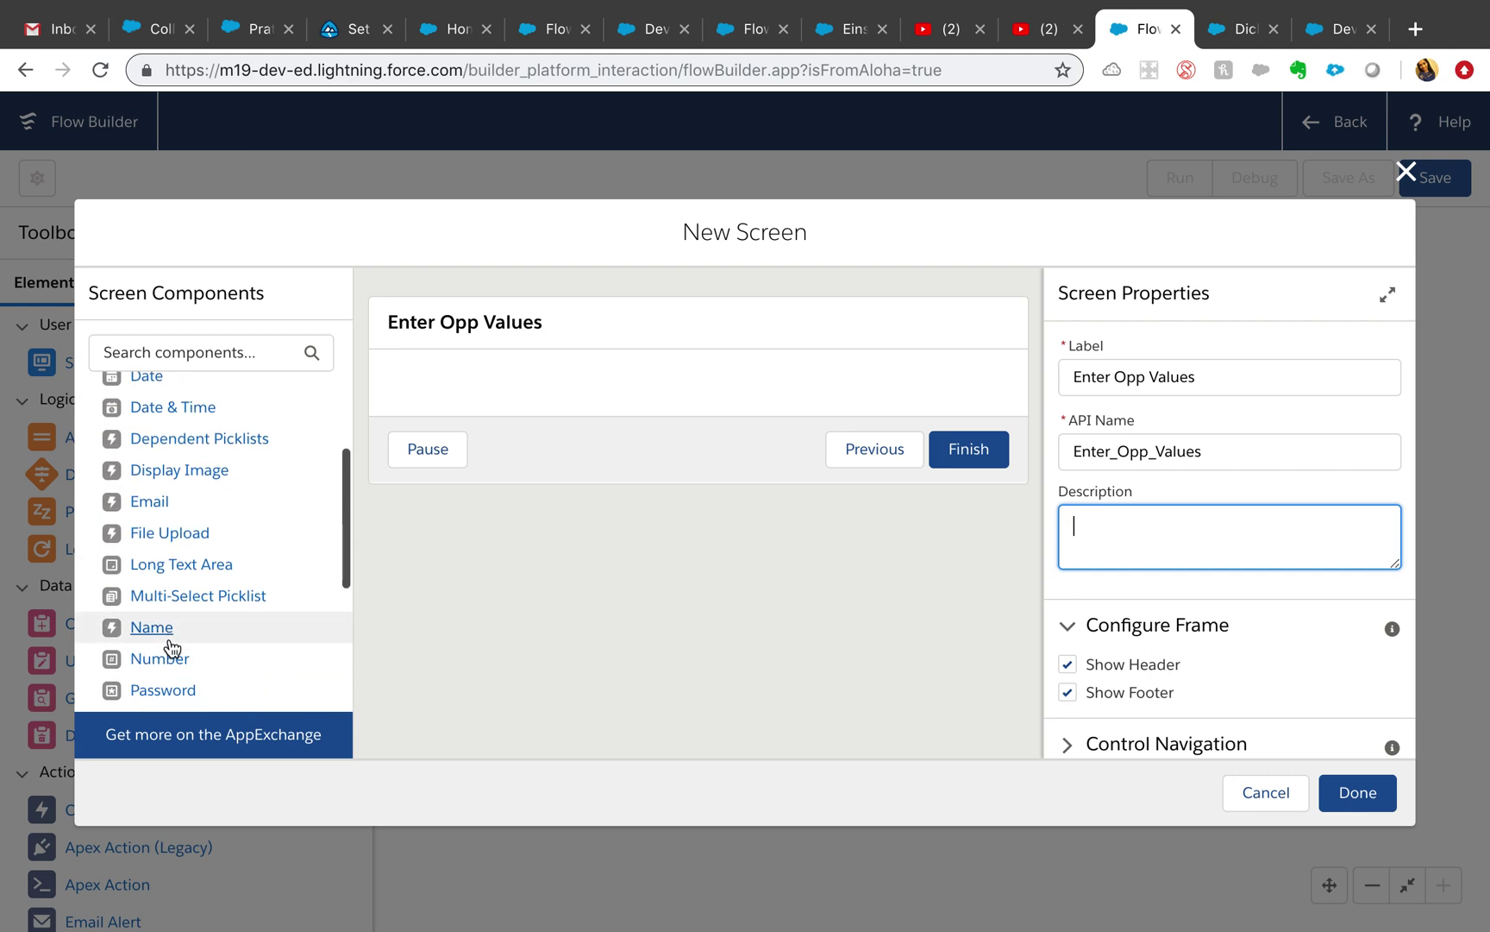
pyautogui.scroll(-1, 172, 649)
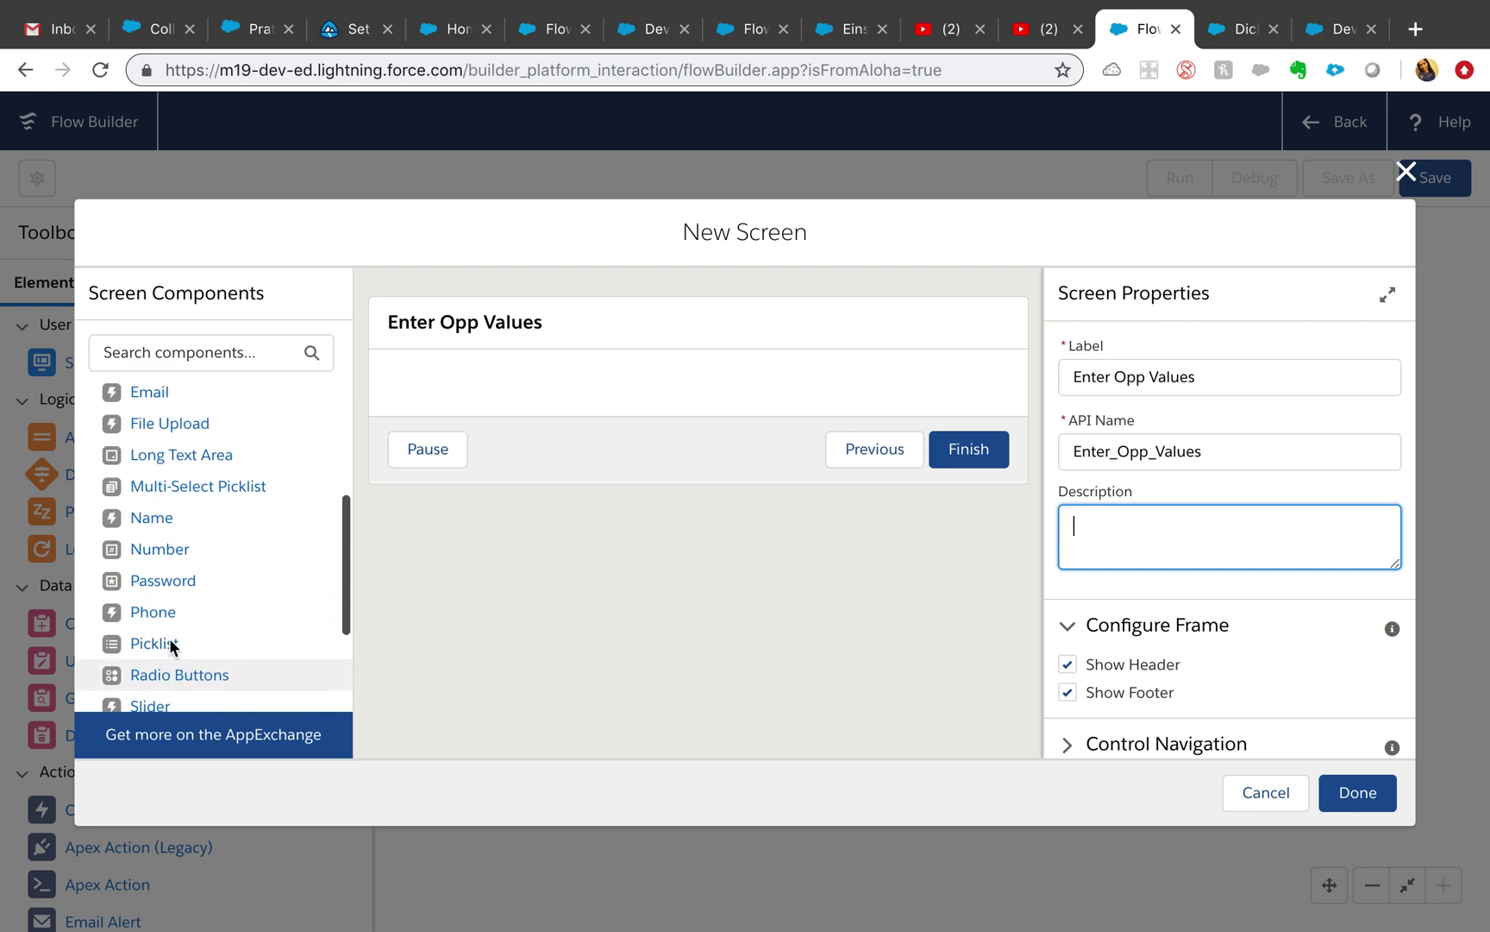
pyautogui.click(233, 571)
pyautogui.moveTo(233, 571); pyautogui.dragTo(539, 383)
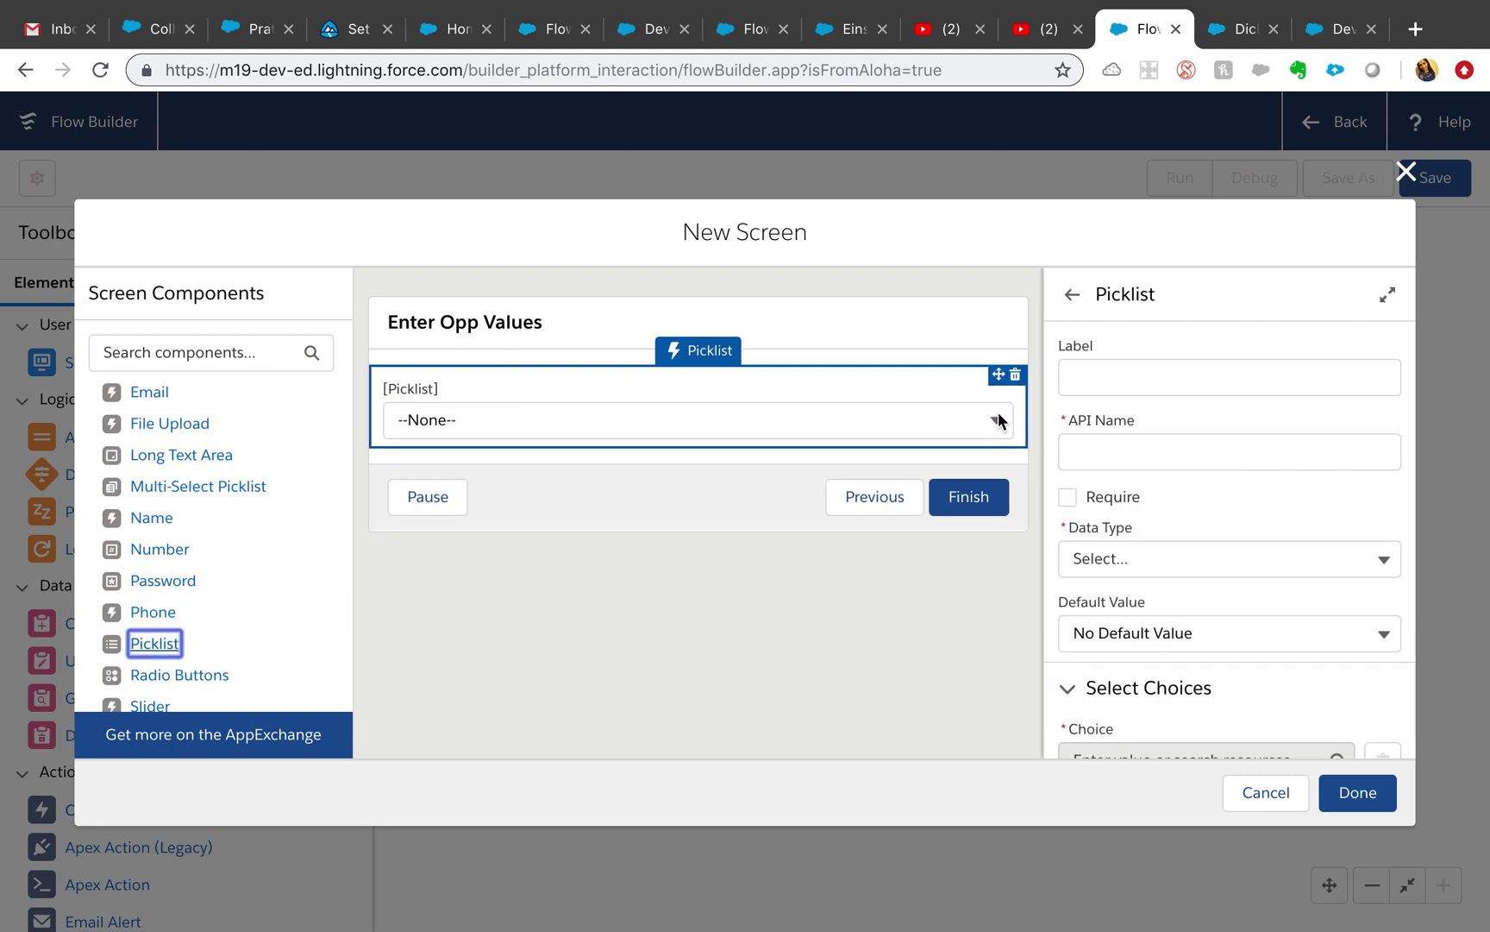
# Label the new picklist Stage and set its data type to Text
pyautogui.click(1155, 390)
pyautogui.write('Stage')
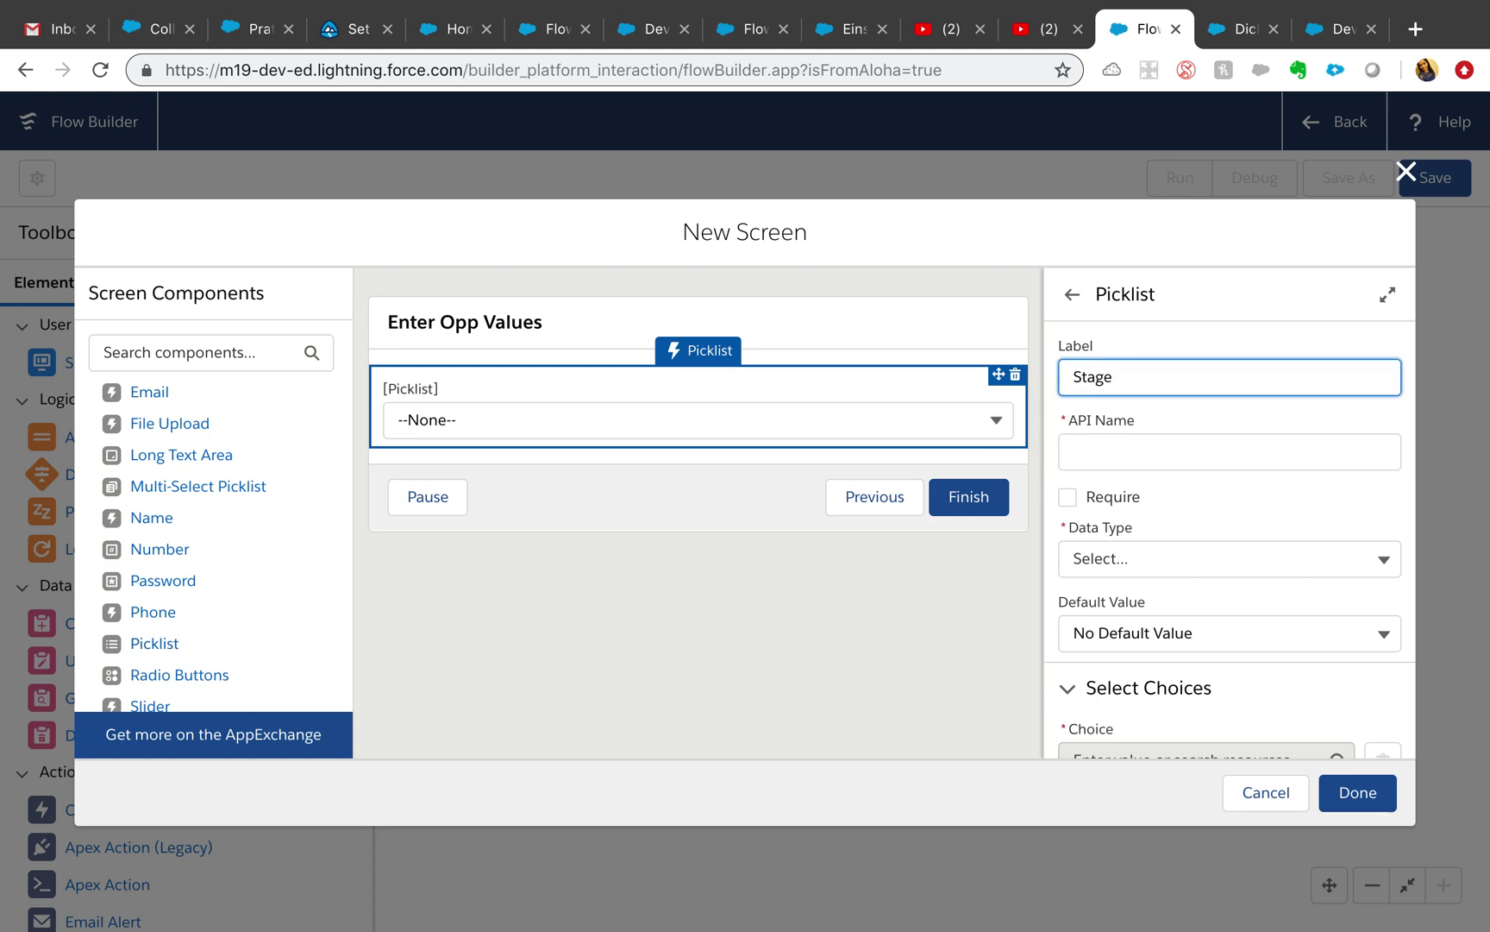
pyautogui.click(1179, 456)
pyautogui.click(1392, 559)
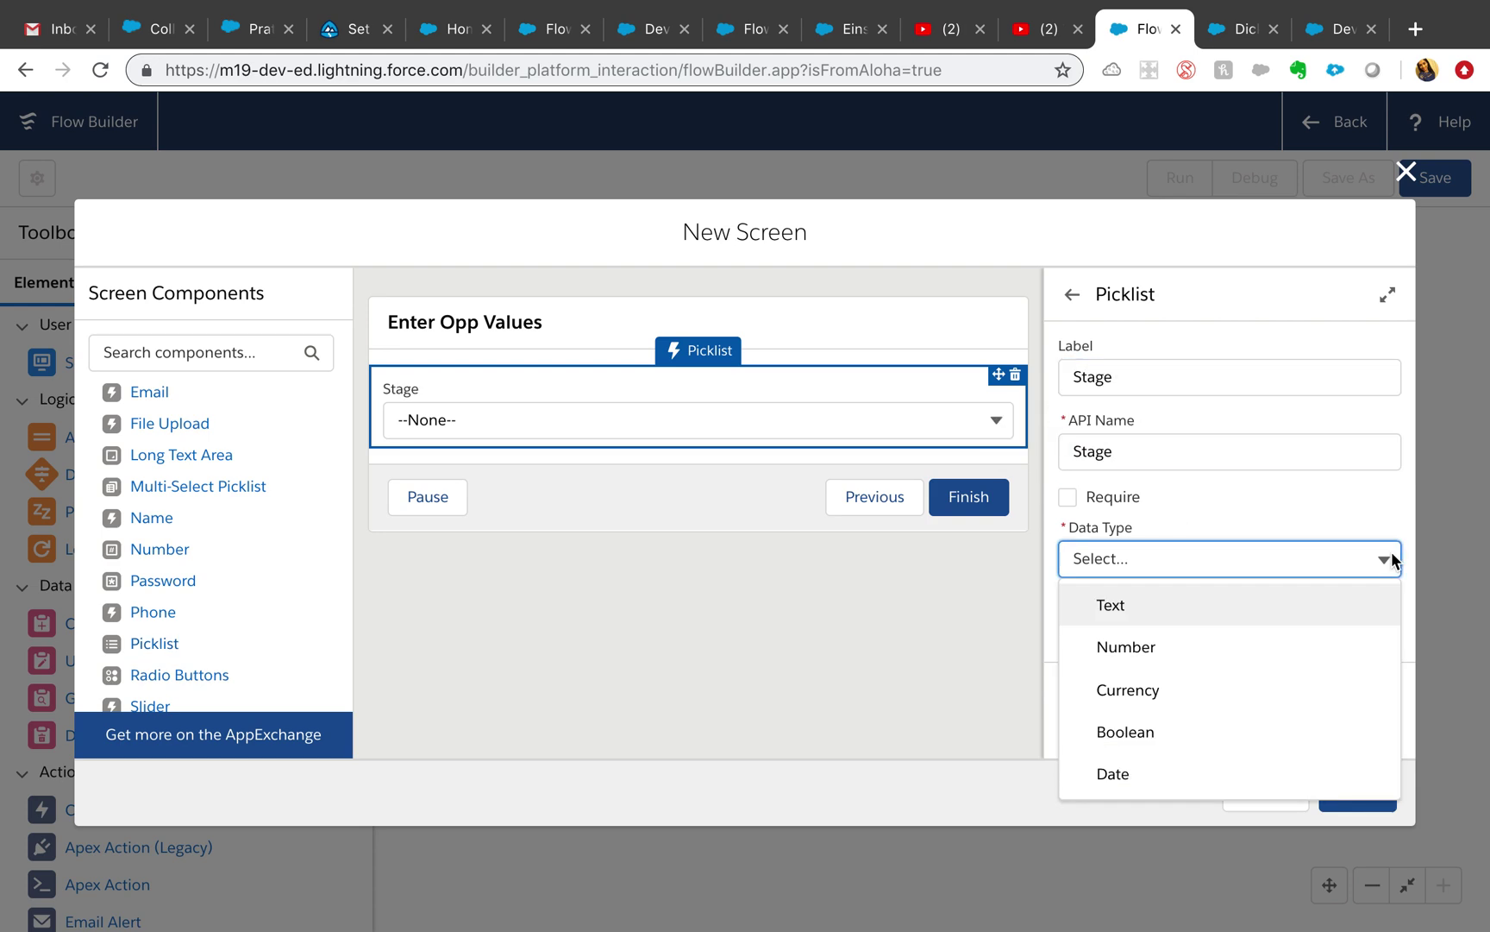
pyautogui.click(1143, 604)
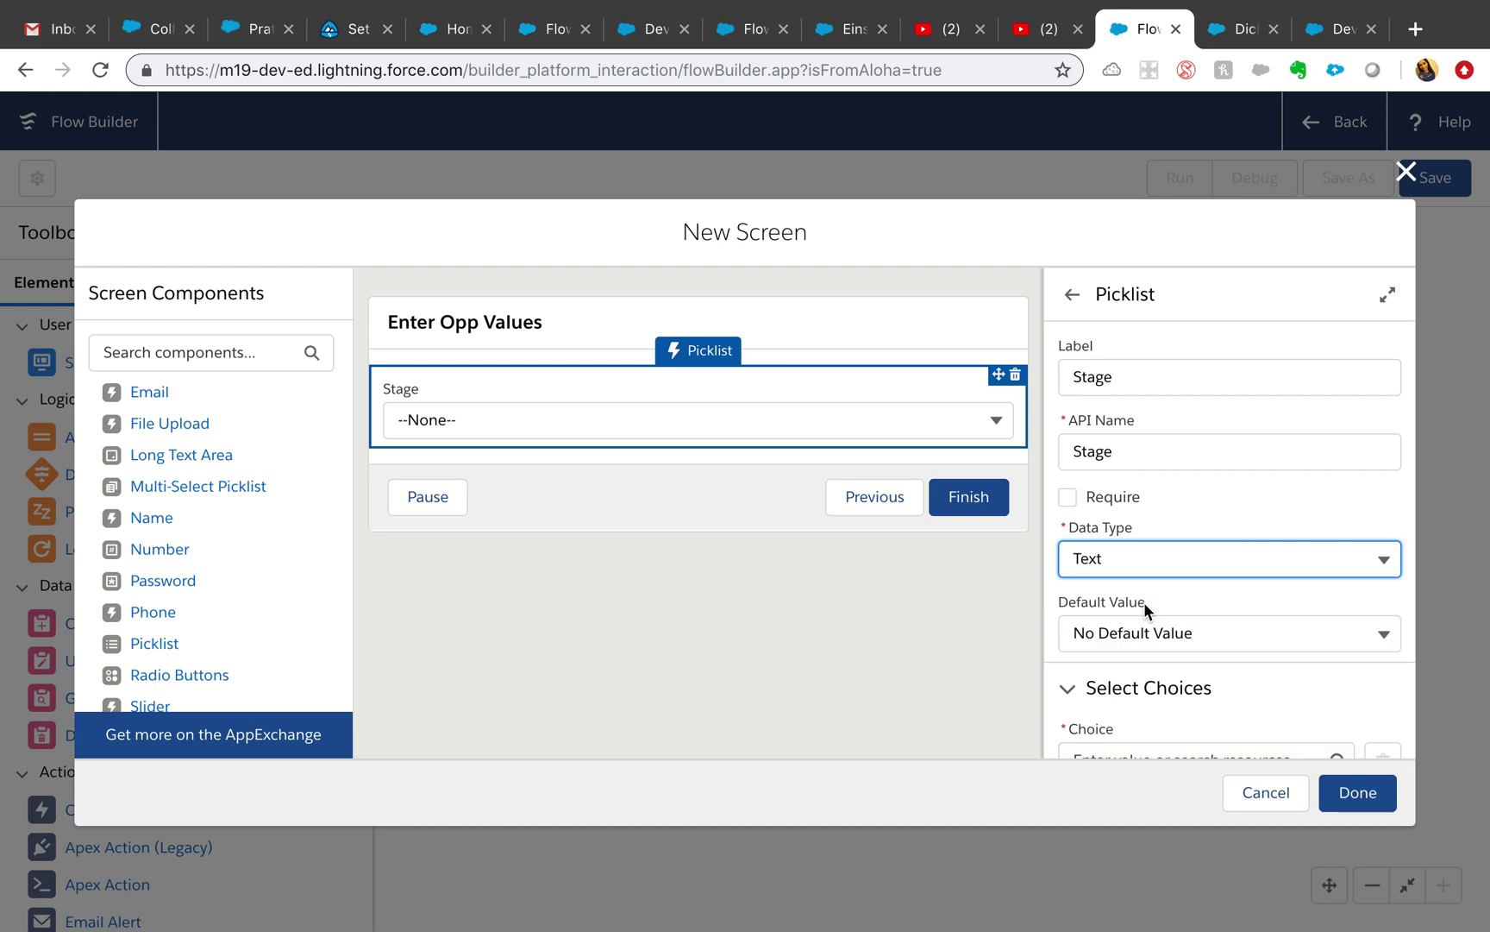
# Create a new Picklist Choice Set resource for the Stage picklist's choice, with the API name OppStage
pyautogui.scroll(-2, 1144, 602)
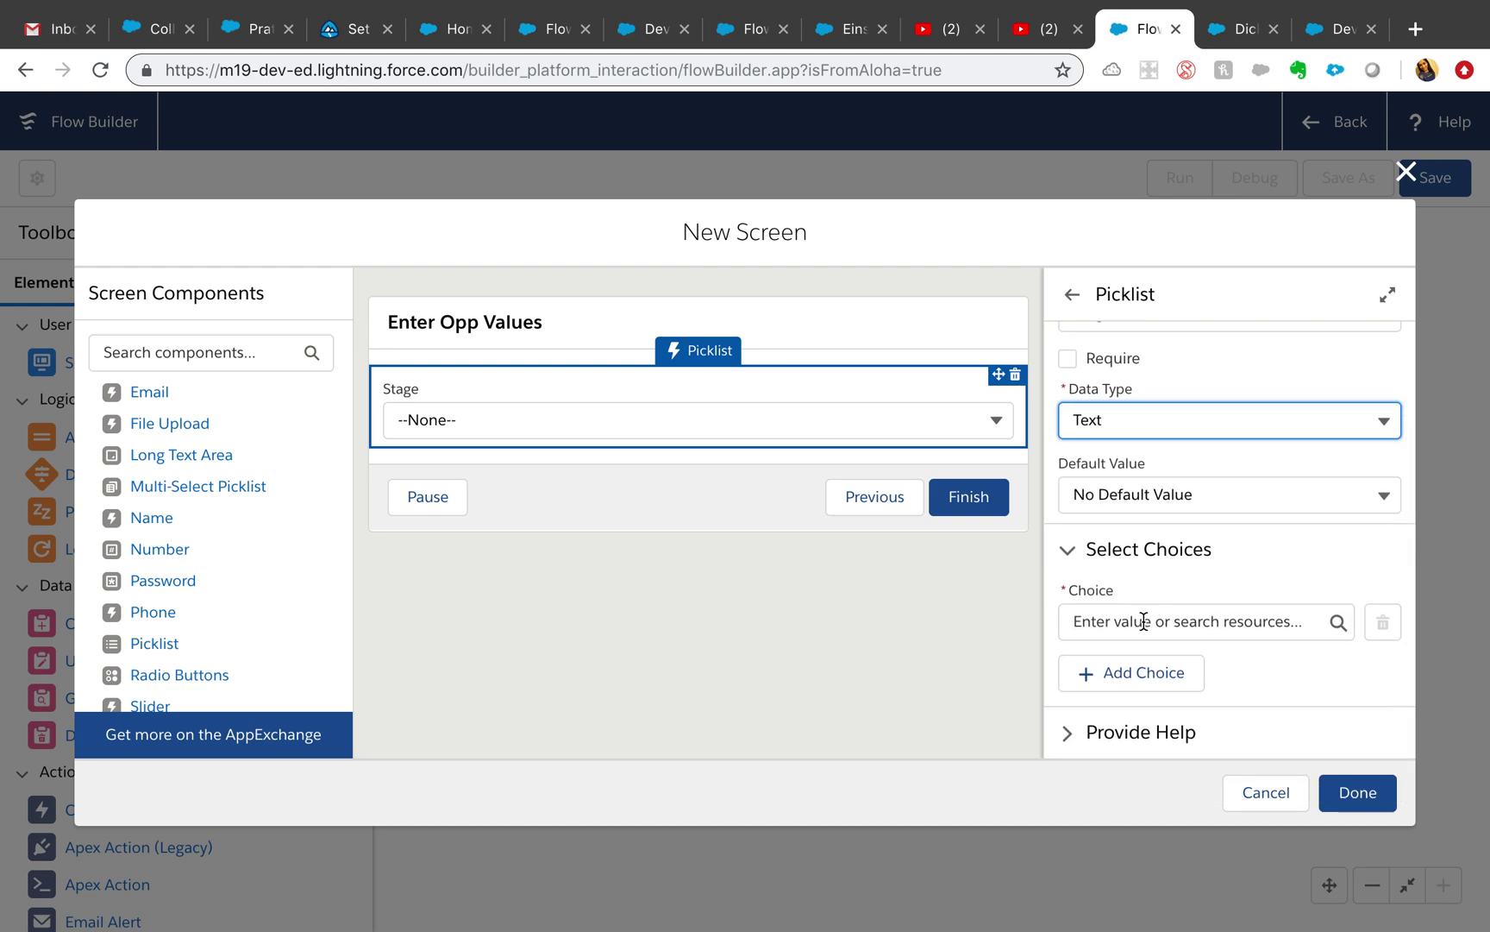
pyautogui.click(1144, 621)
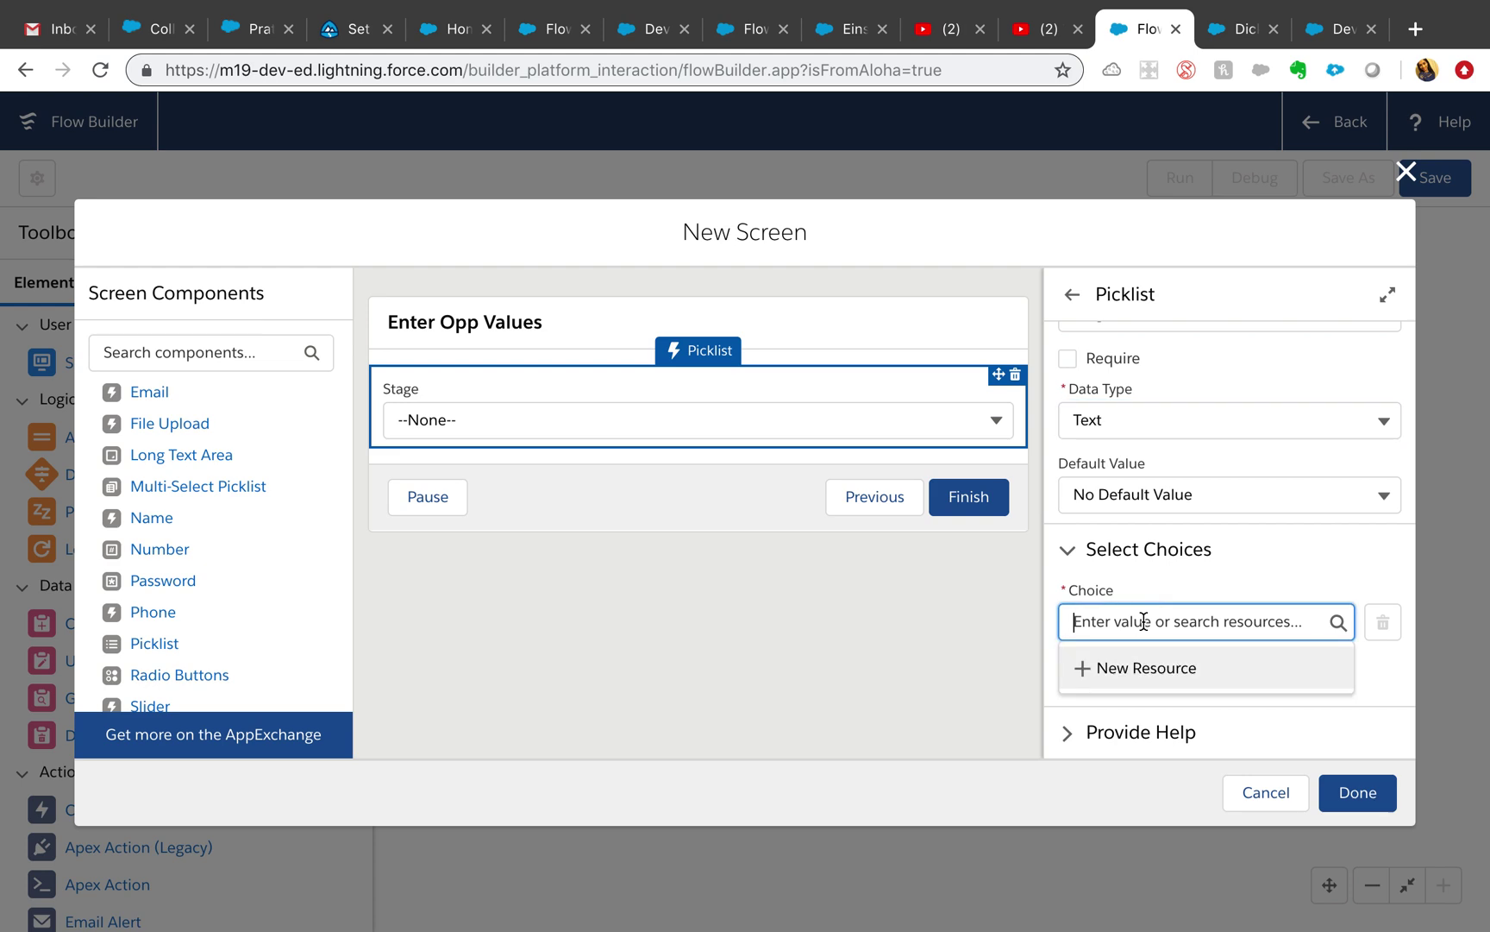
pyautogui.click(1129, 670)
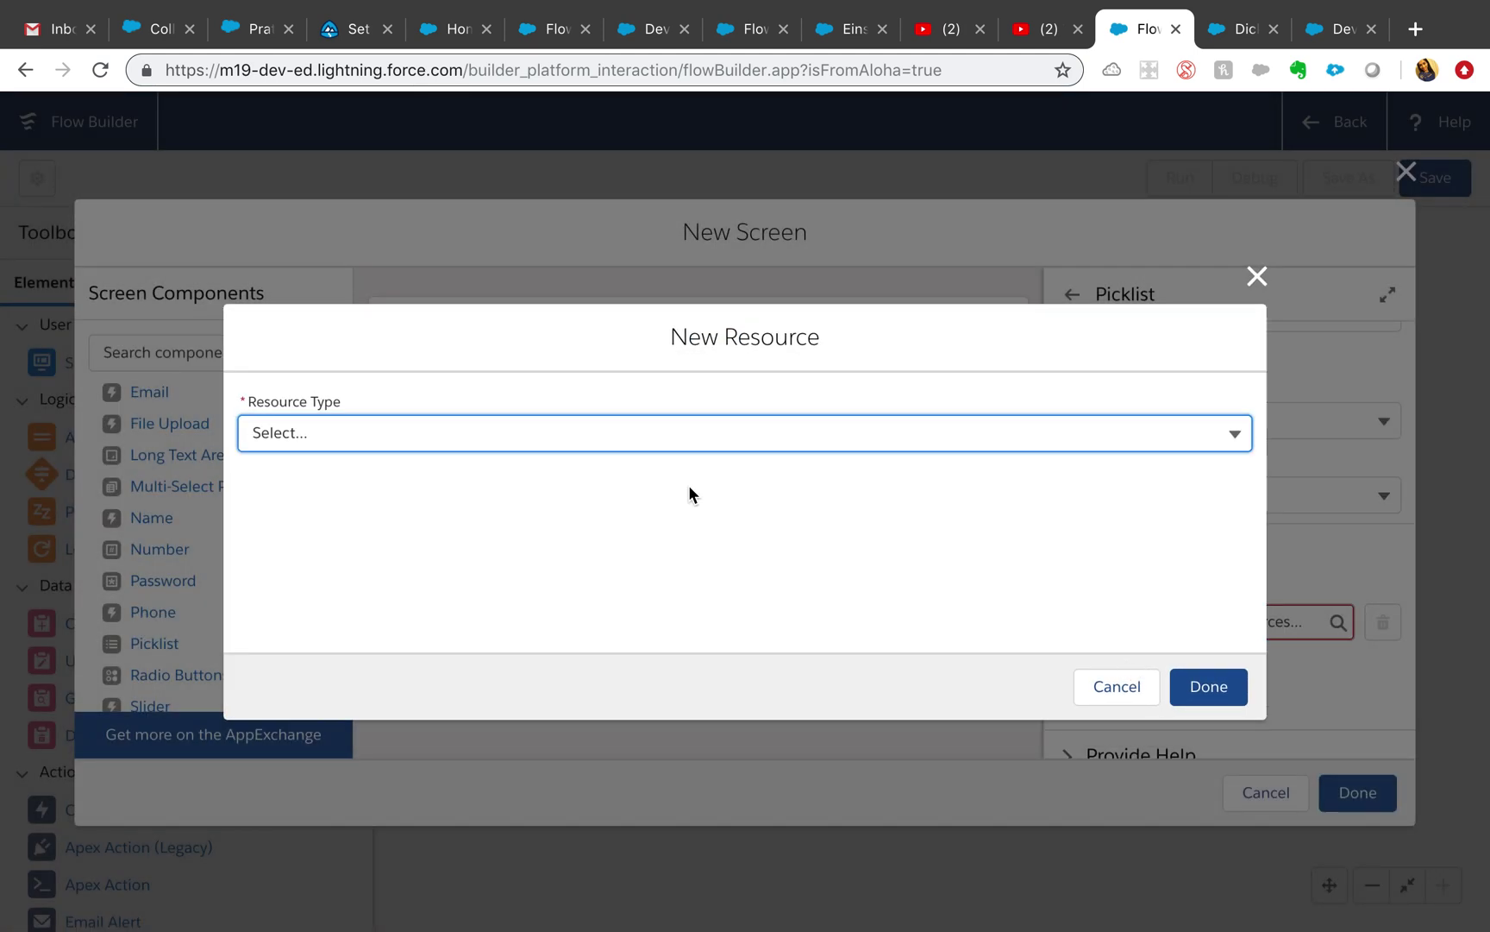
pyautogui.click(1240, 442)
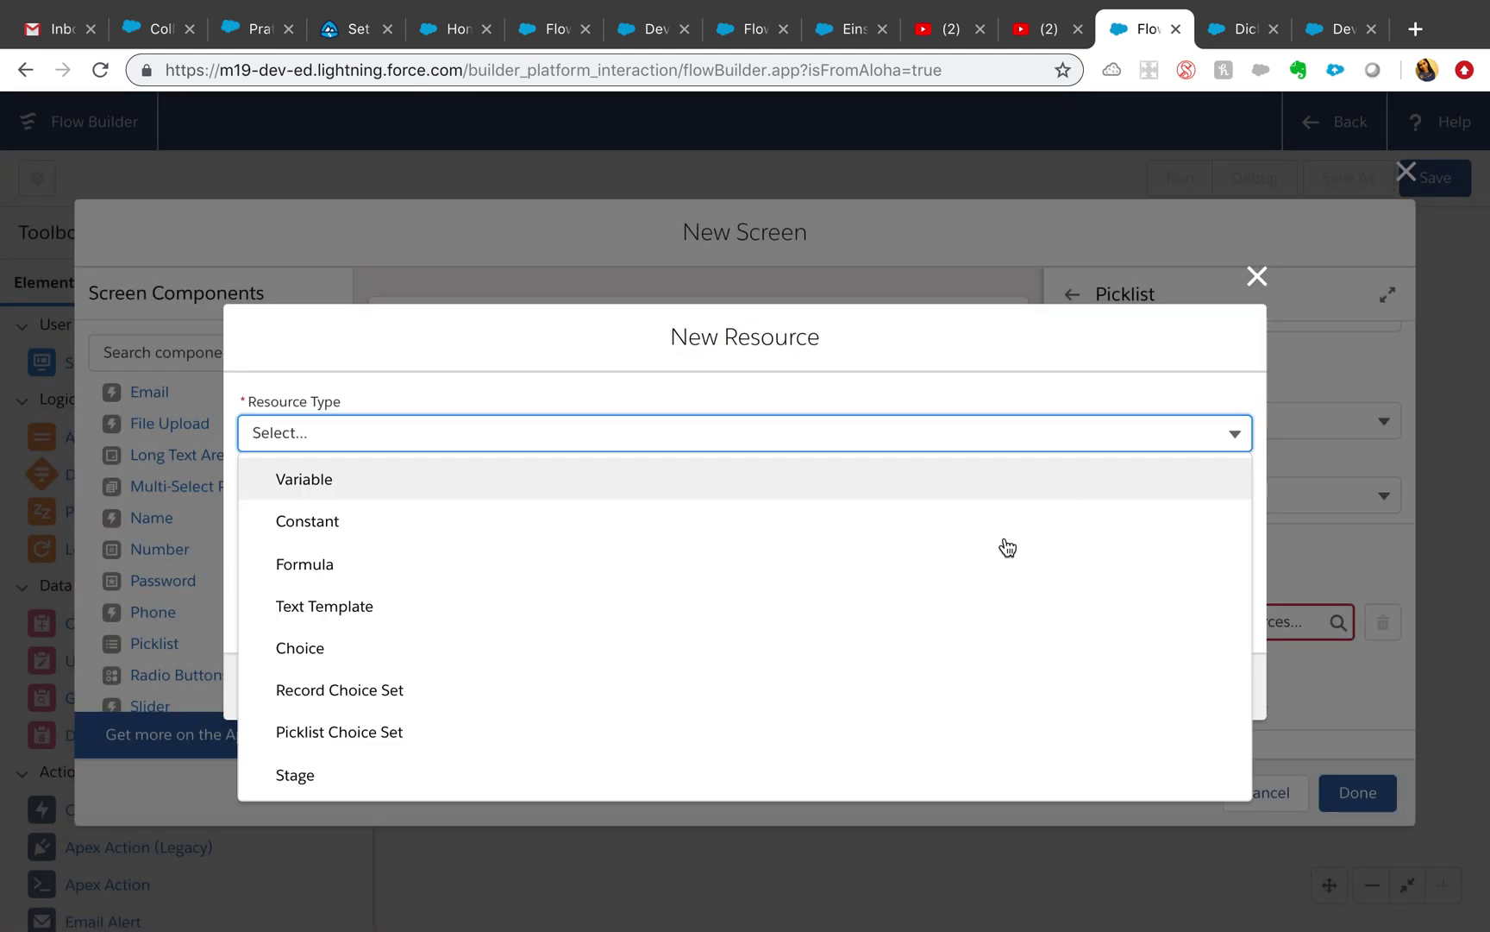
pyautogui.click(399, 732)
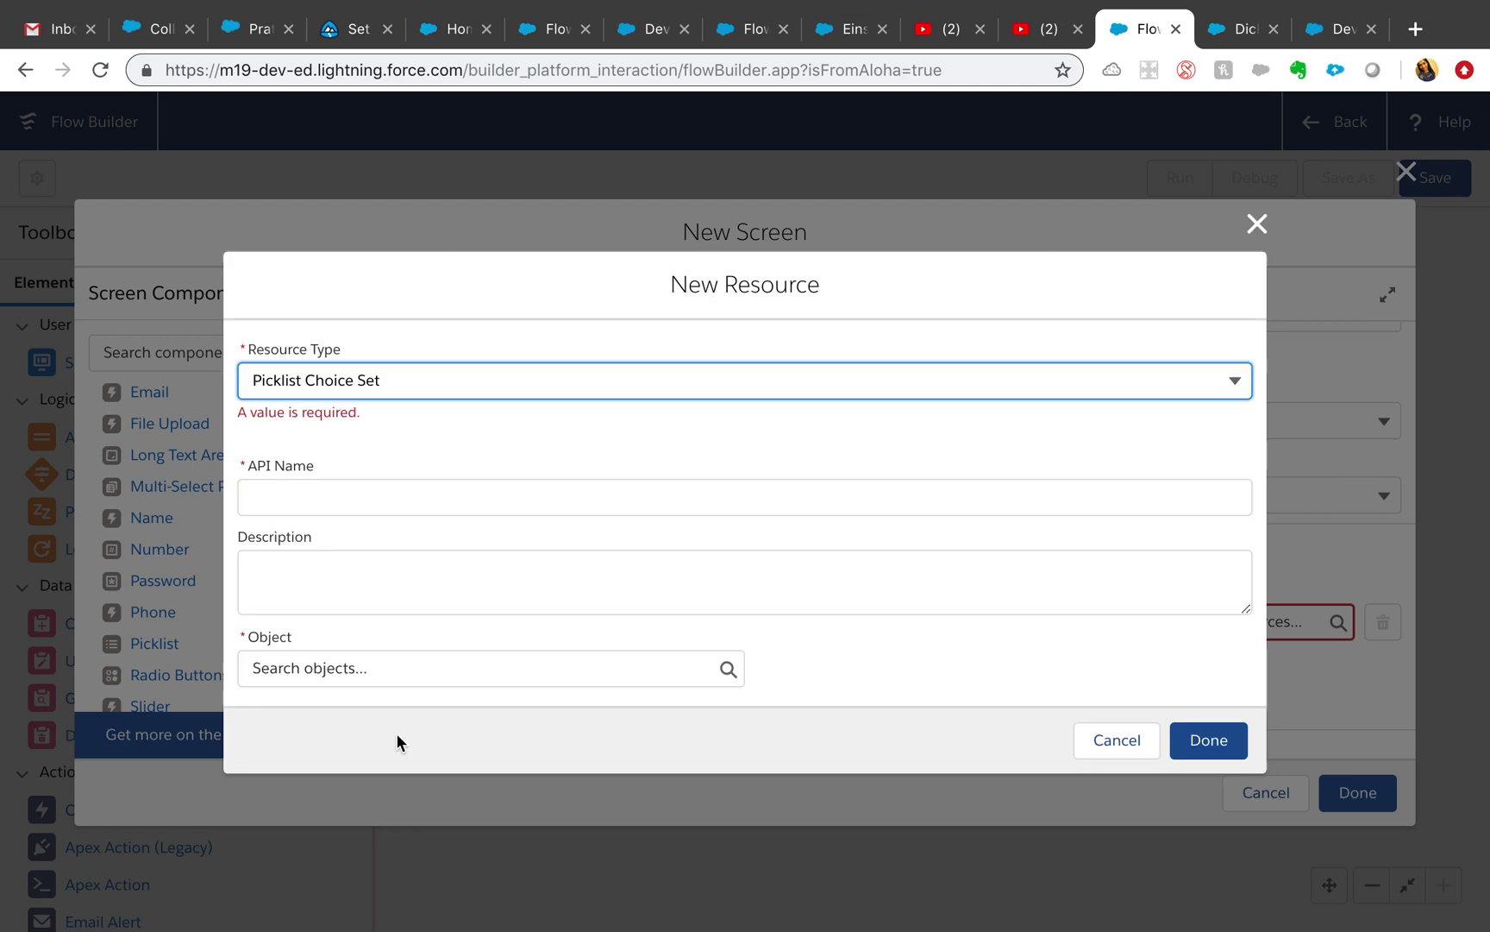
pyautogui.click(673, 493)
pyautogui.write('OppStage')
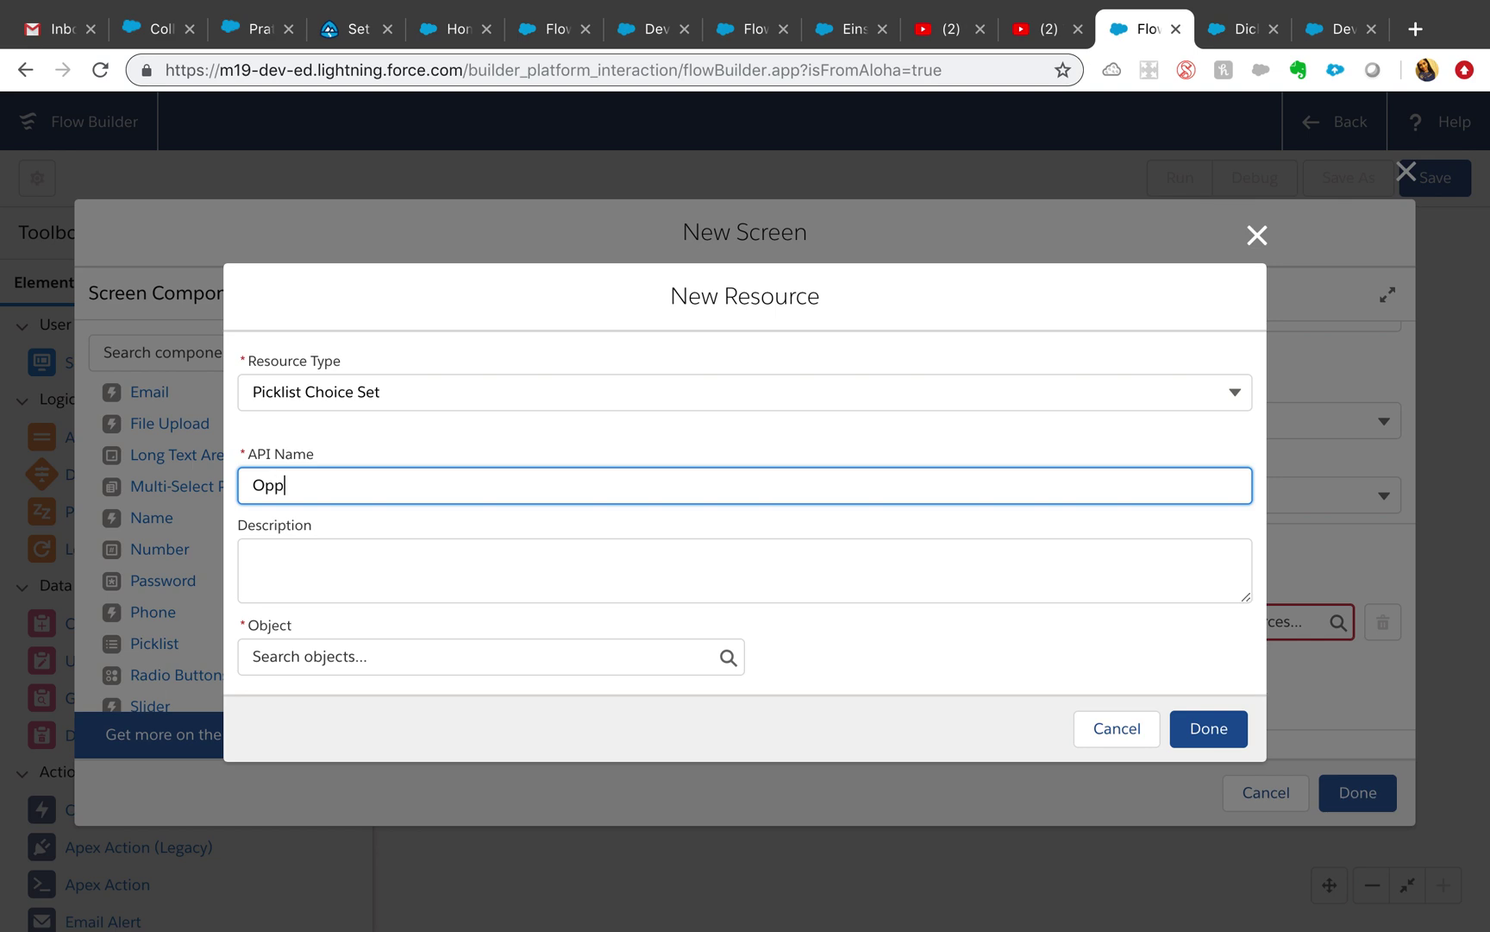
pyautogui.click(680, 523)
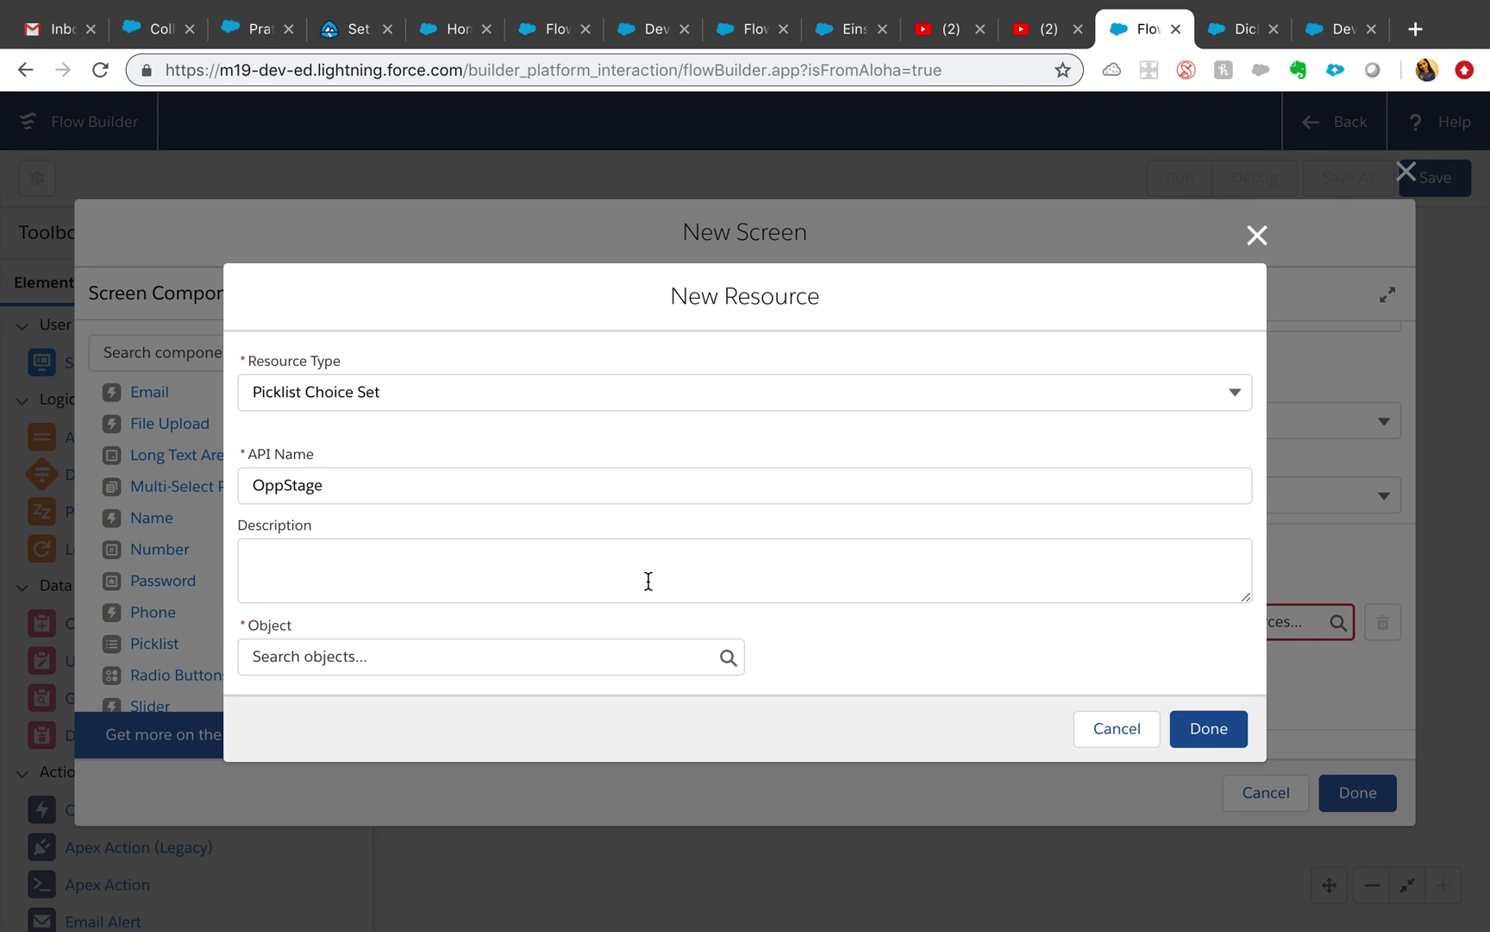
pyautogui.click(677, 576)
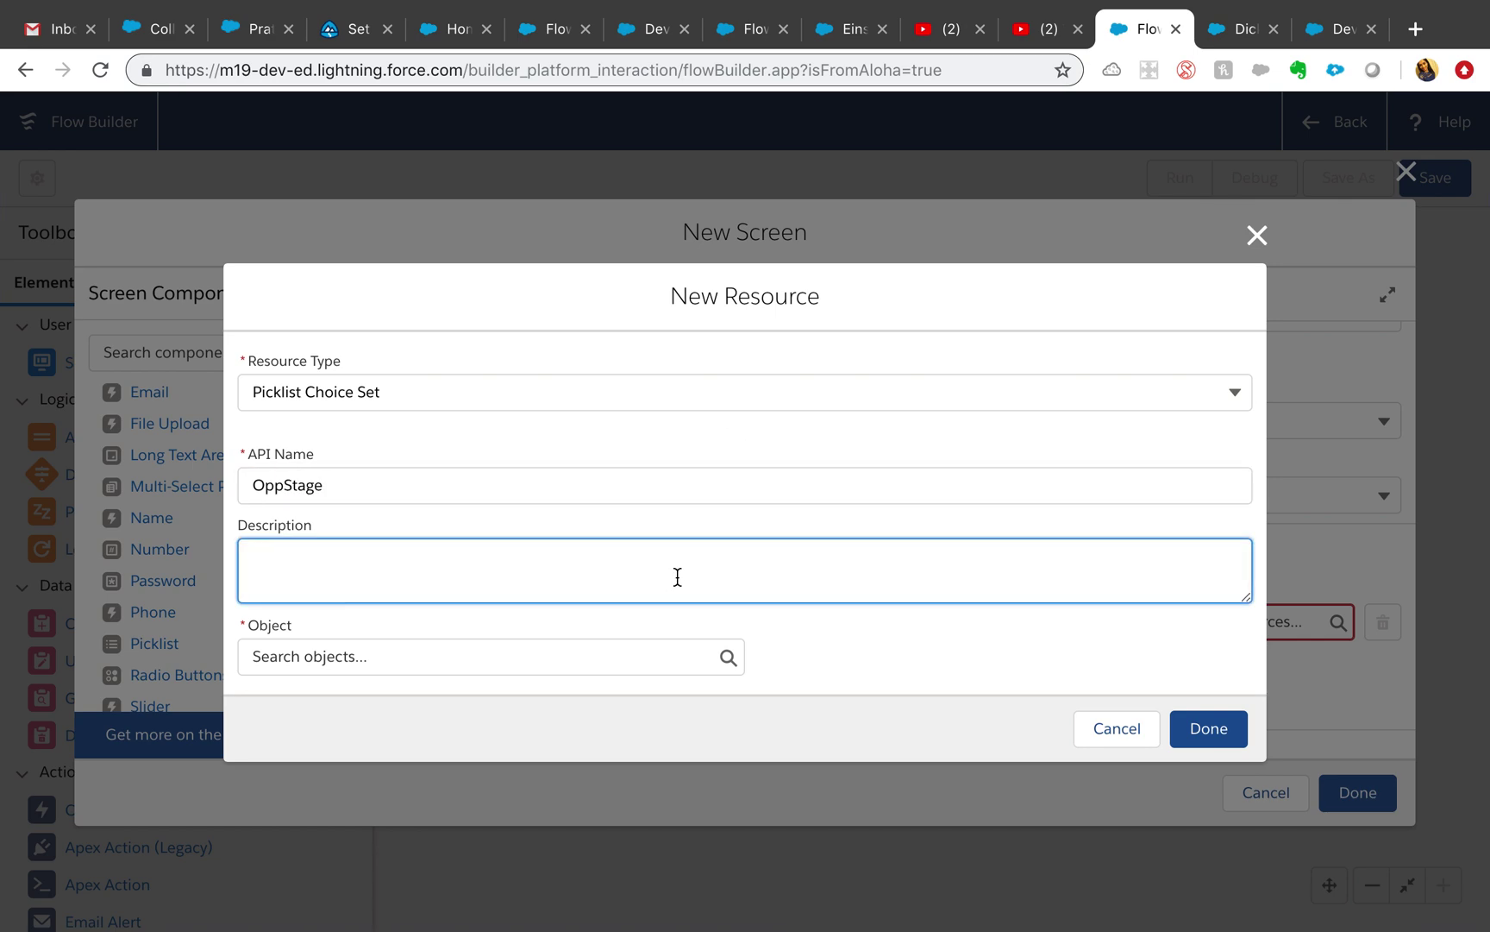
# Set the choice set's object to Opportunity, its data type to Picklist and its field to StageName
pyautogui.click(668, 661)
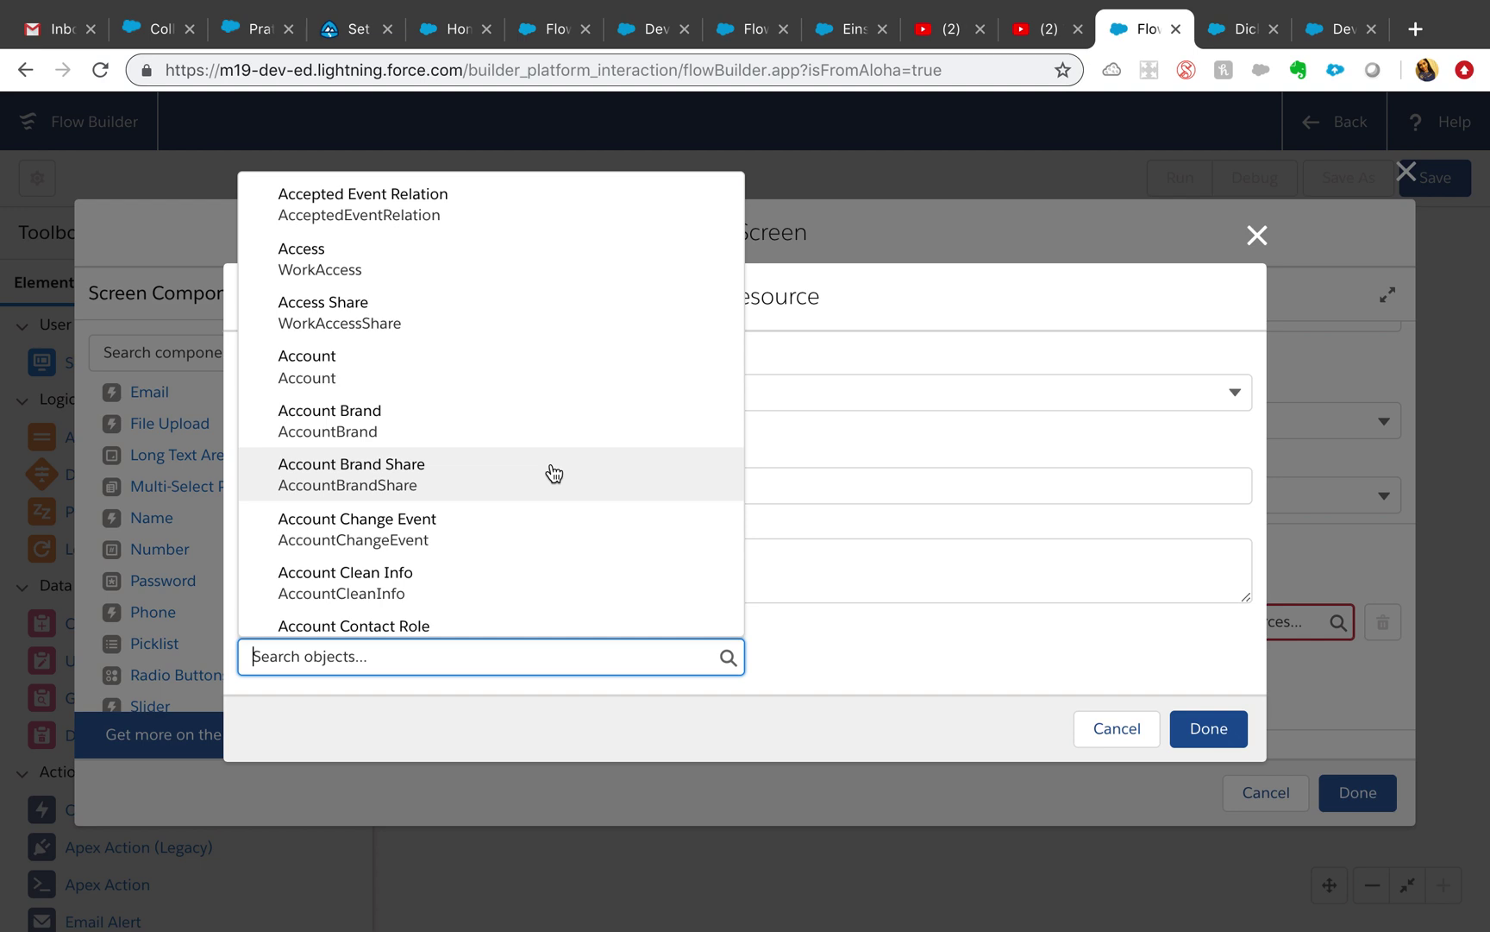
pyautogui.write('oppo')
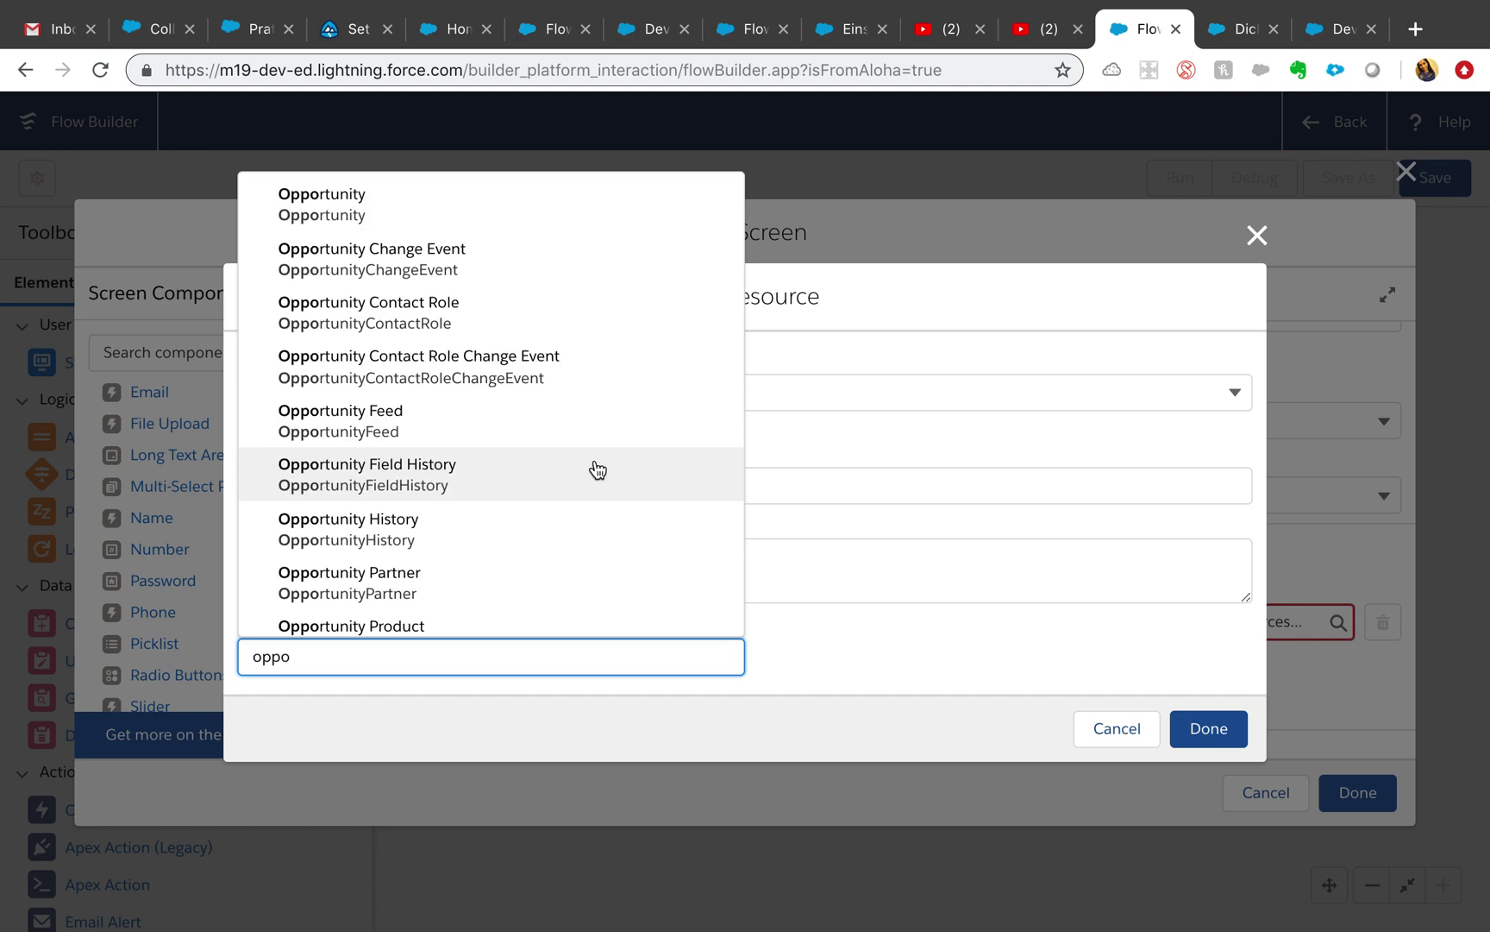
pyautogui.click(428, 217)
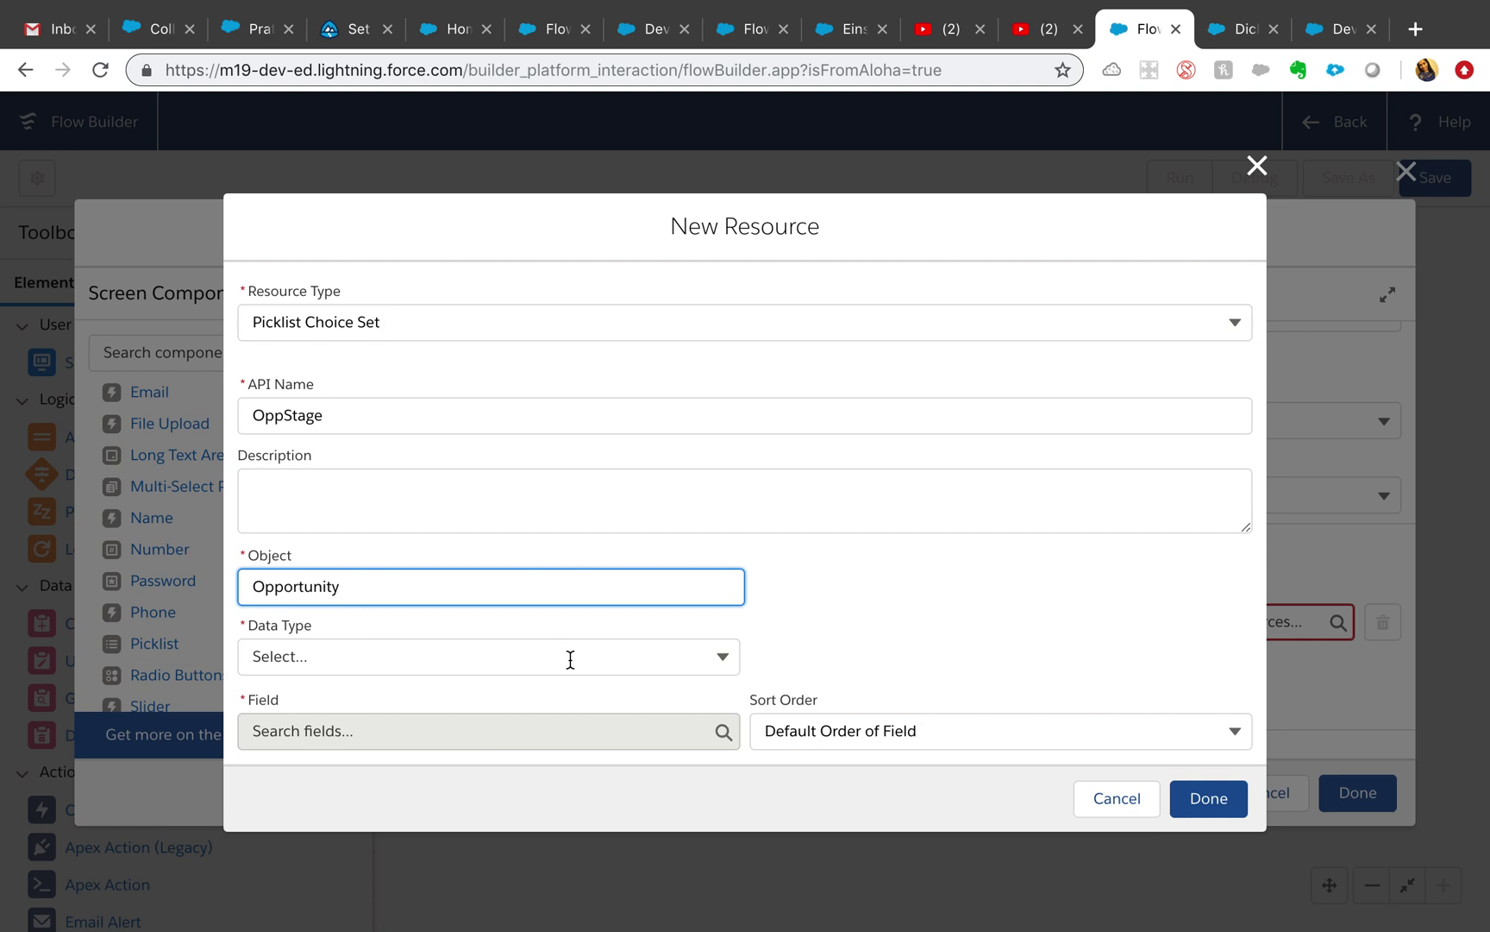
pyautogui.click(731, 661)
pyautogui.click(505, 706)
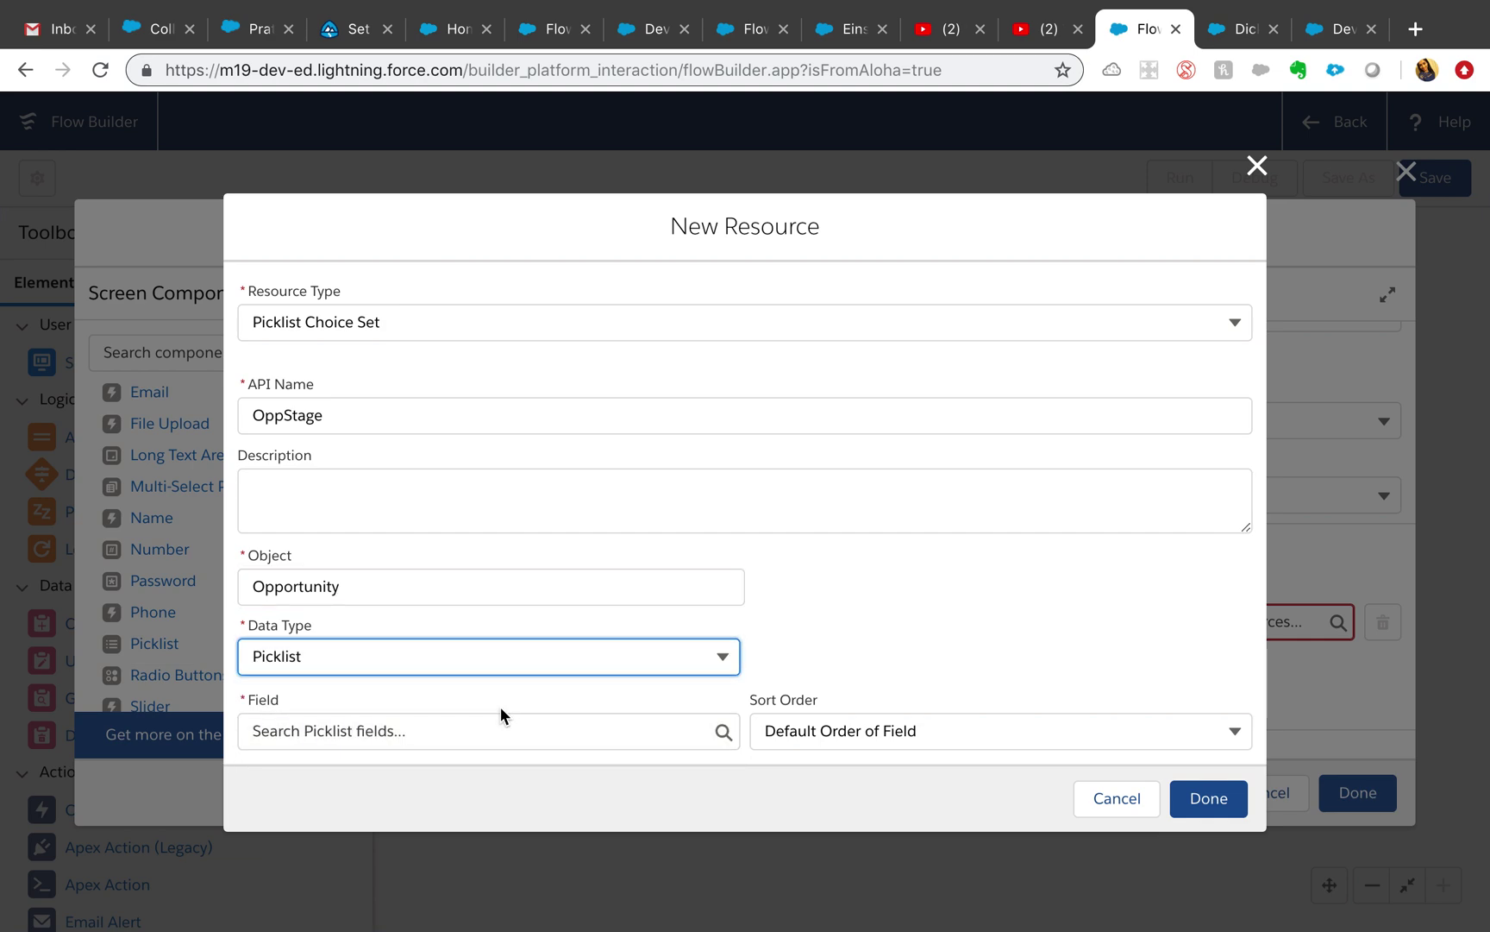
pyautogui.click(482, 731)
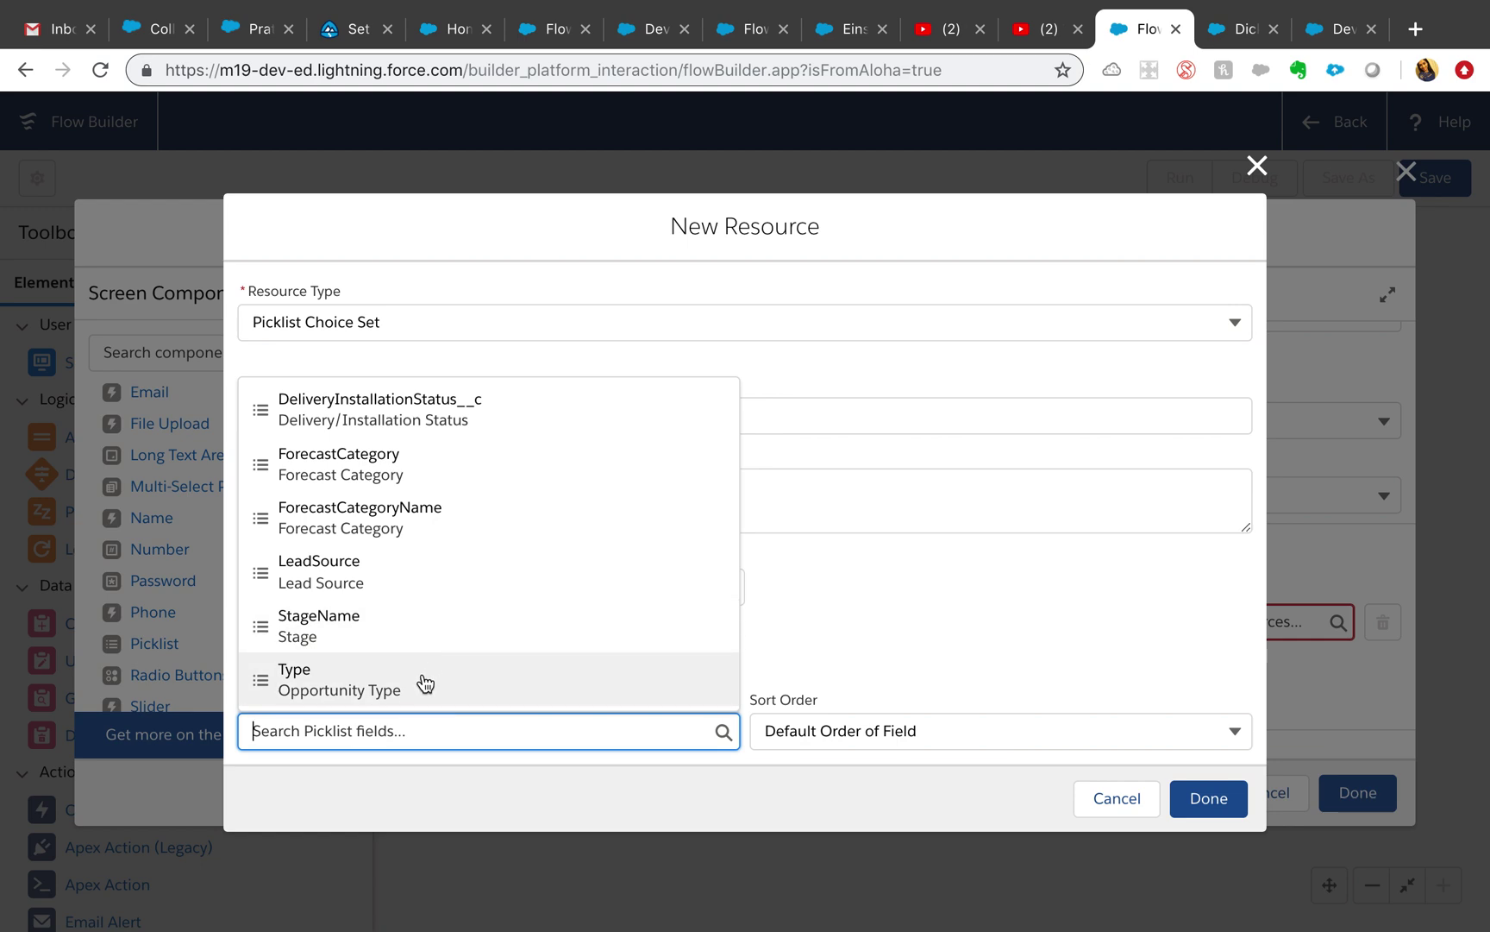
pyautogui.click(338, 637)
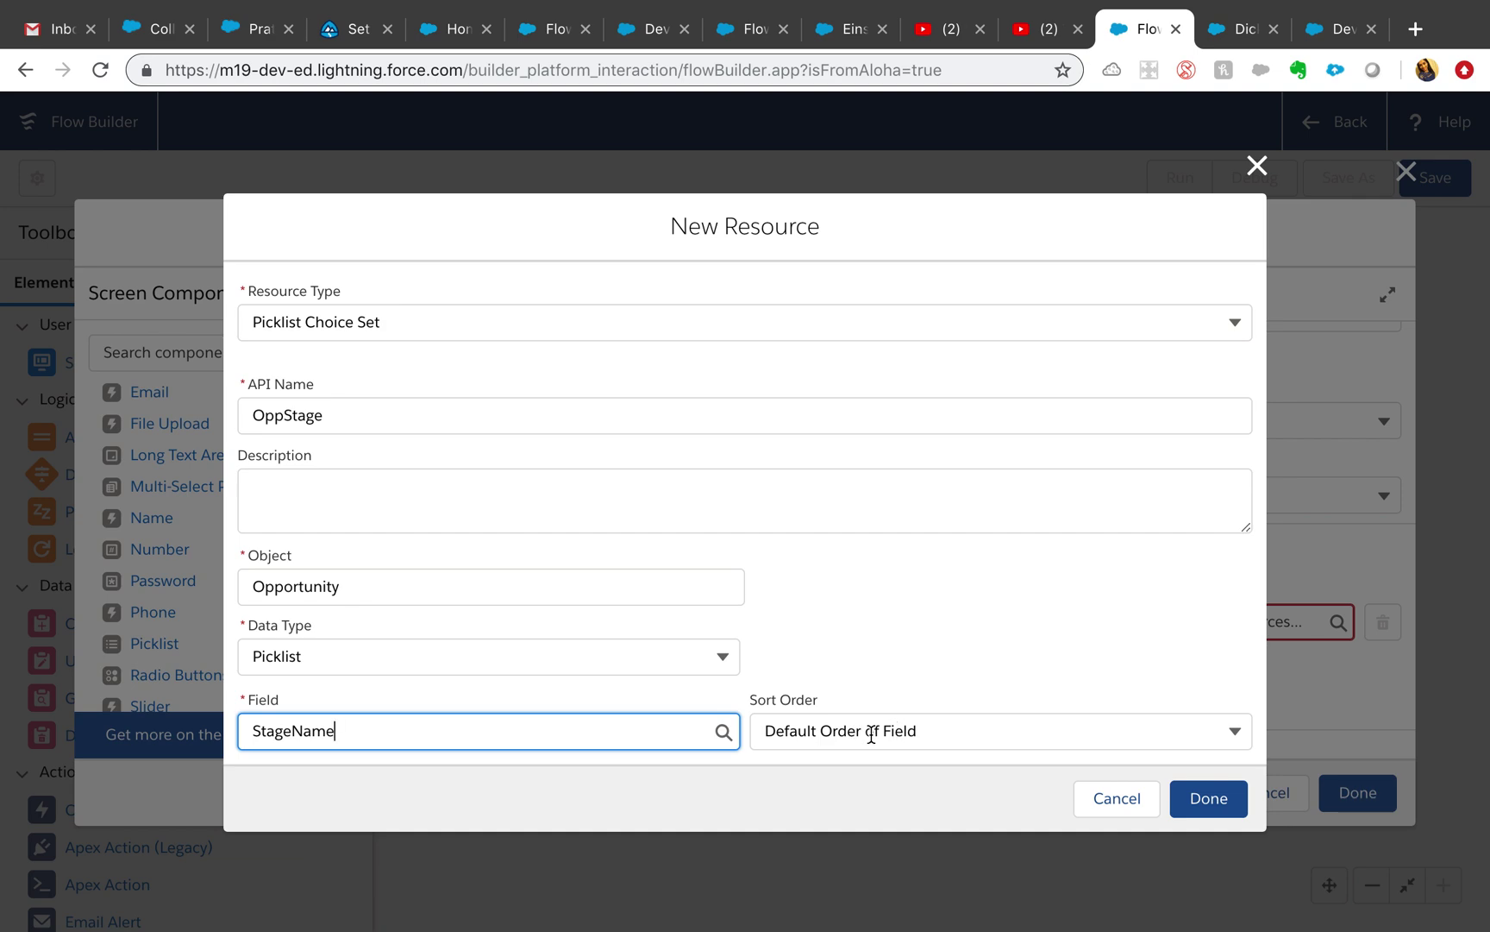
# Change the choice set's API name to OppStageName and save the resource
pyautogui.click(1209, 797)
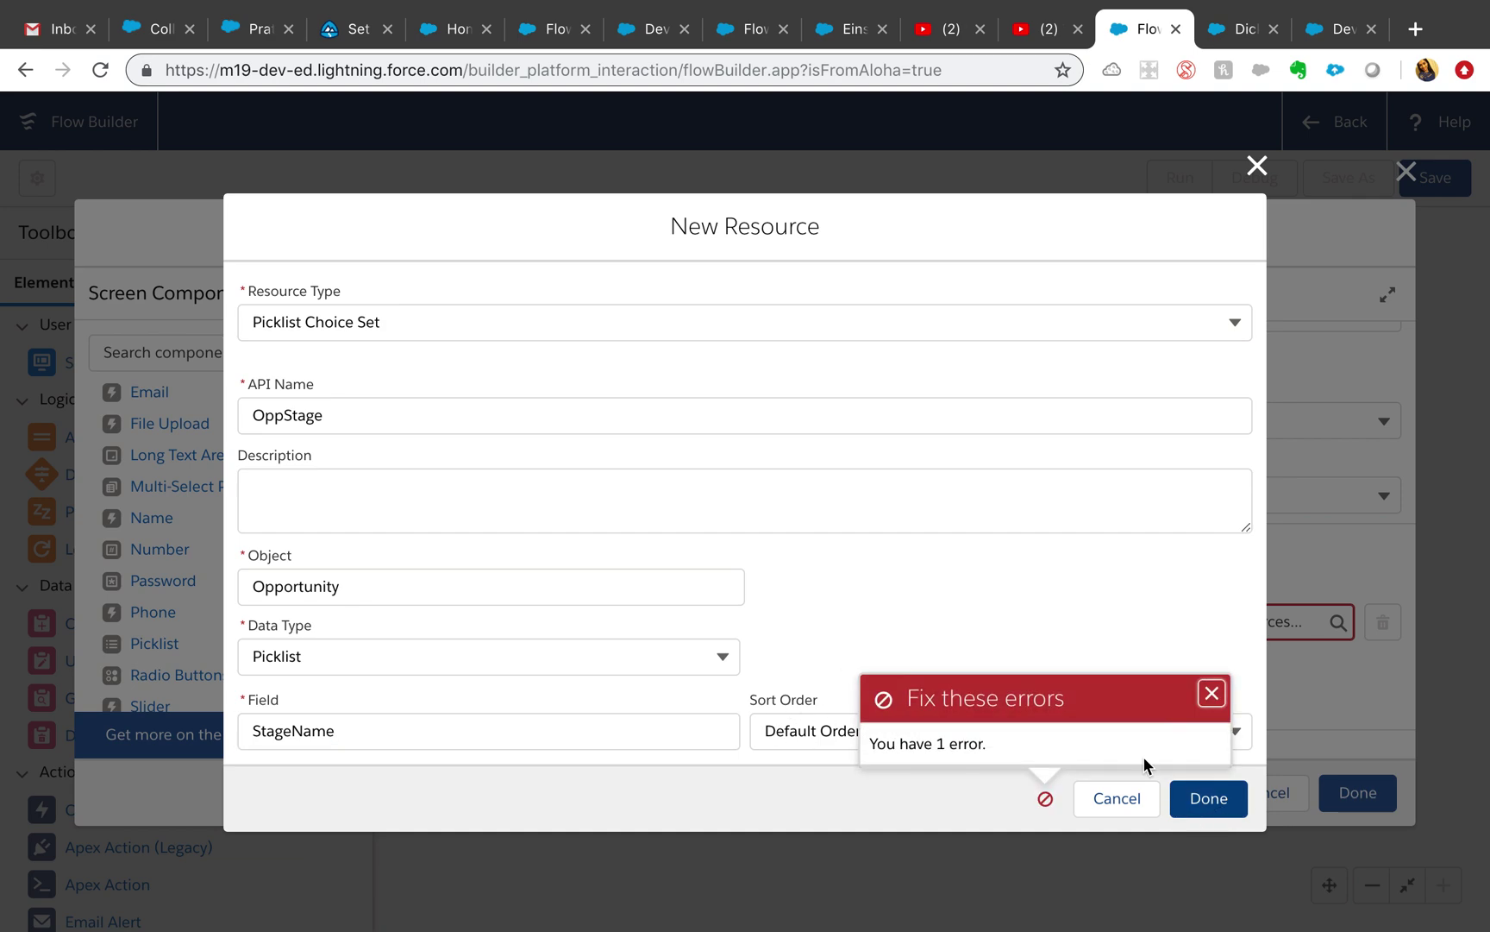
pyautogui.click(1211, 692)
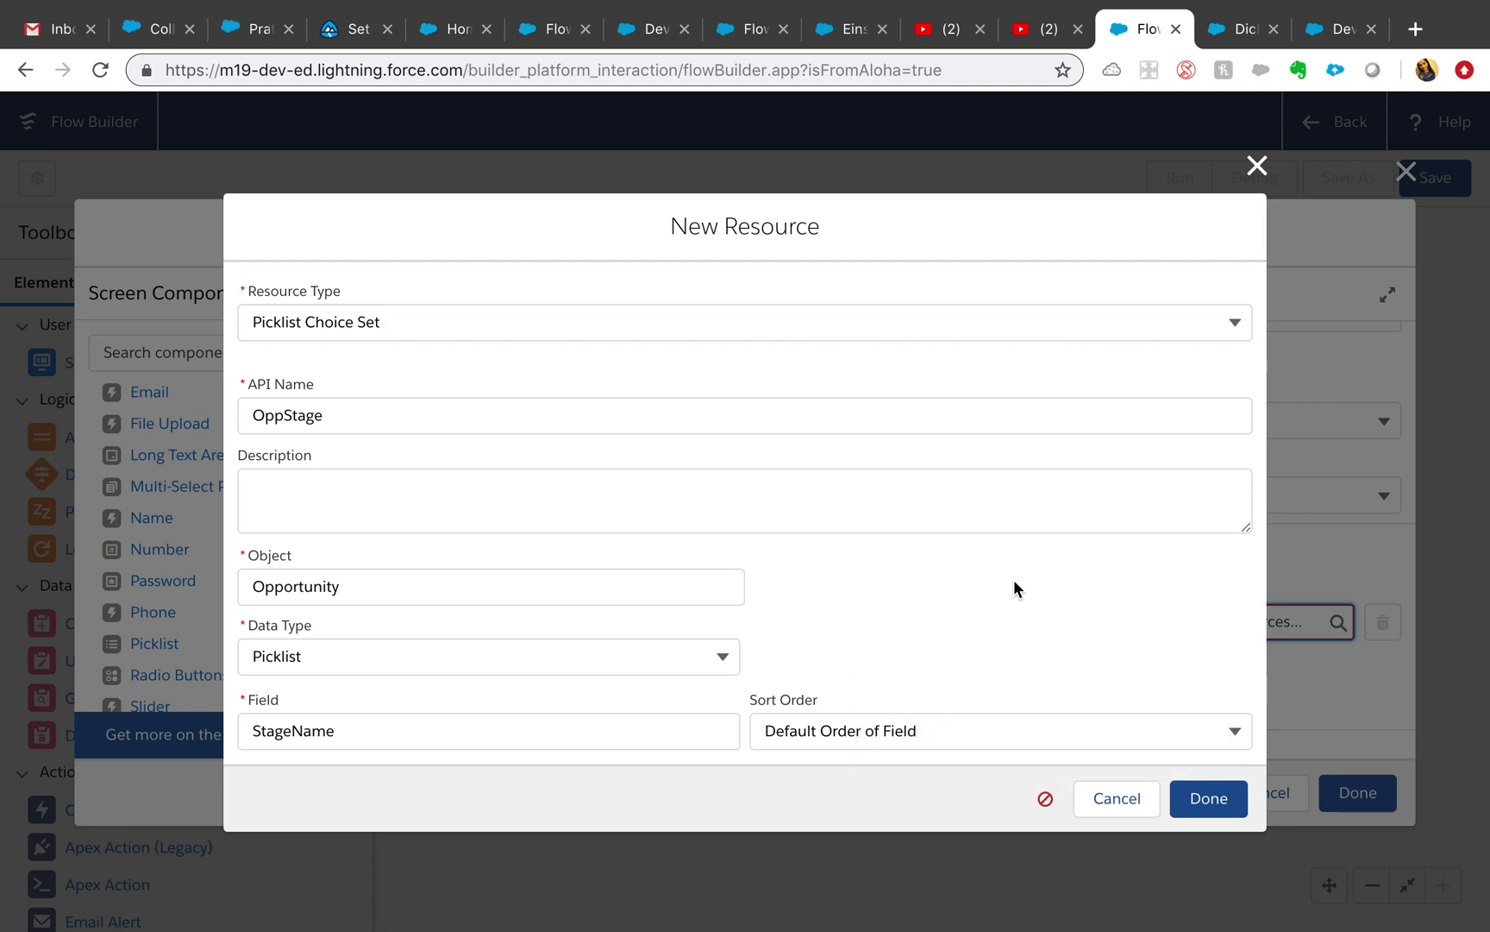
pyautogui.click(433, 420)
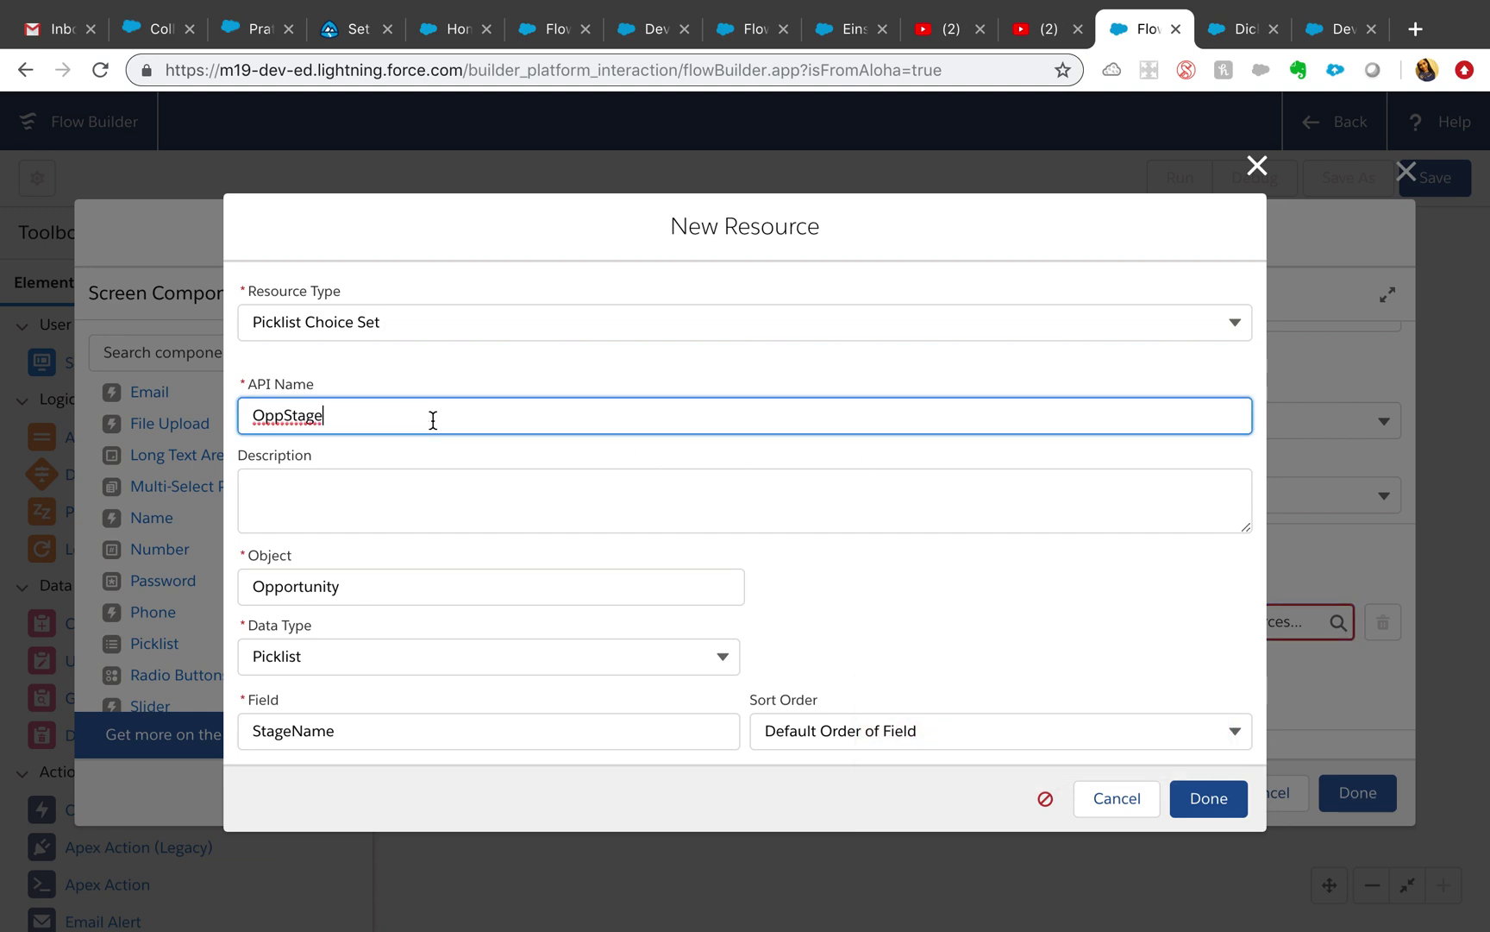
pyautogui.write('Name')
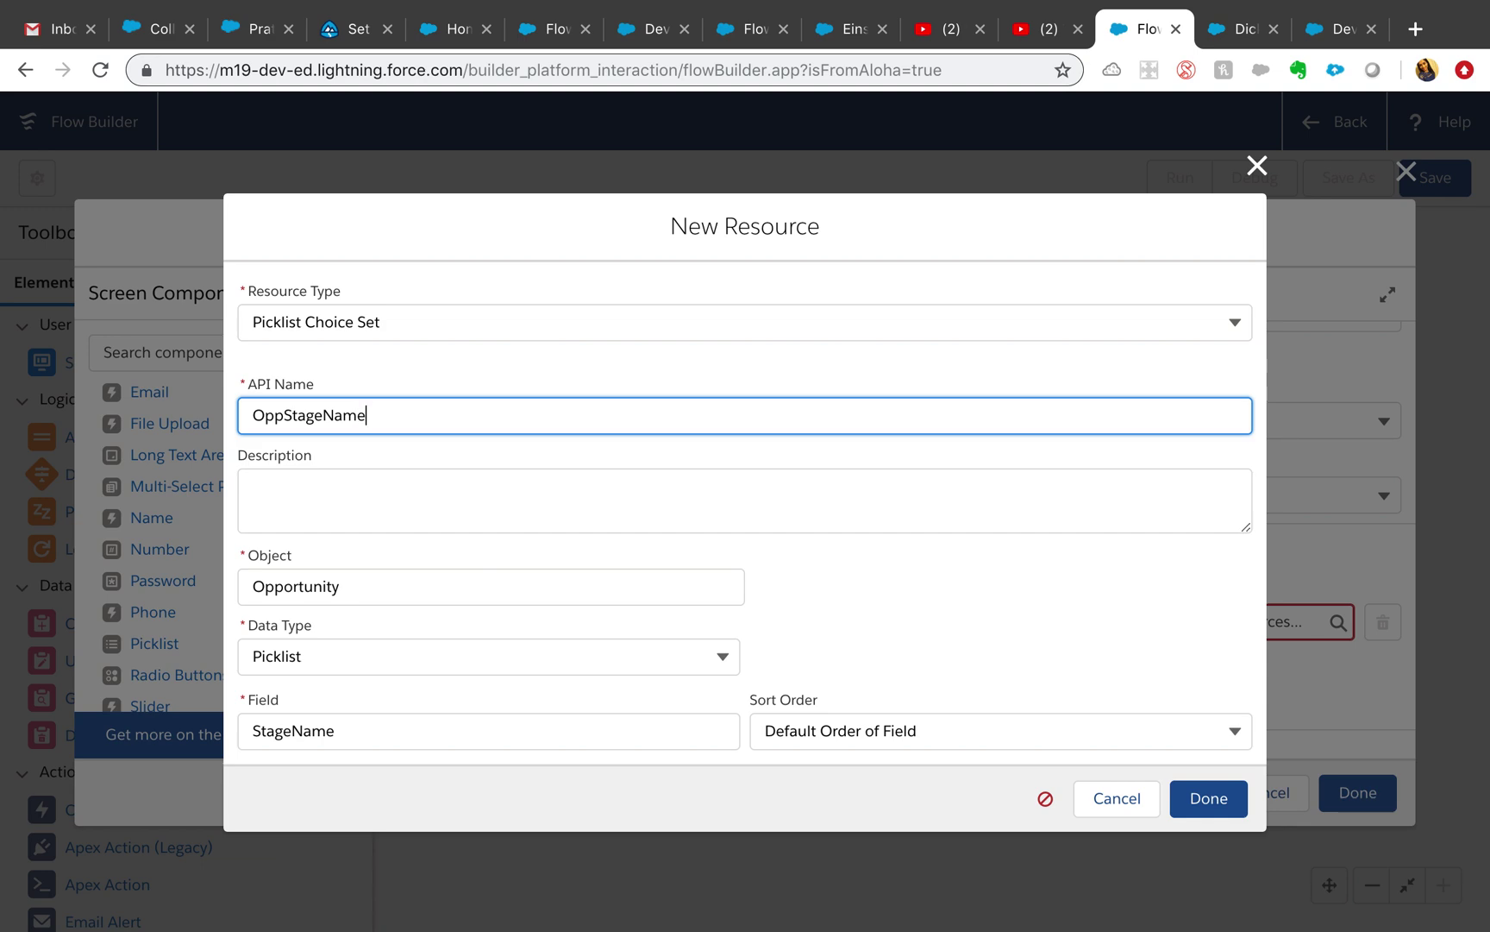
pyautogui.click(1225, 815)
# Select the OppStageName choice set as the choice of the Stage picklist
pyautogui.click(1198, 638)
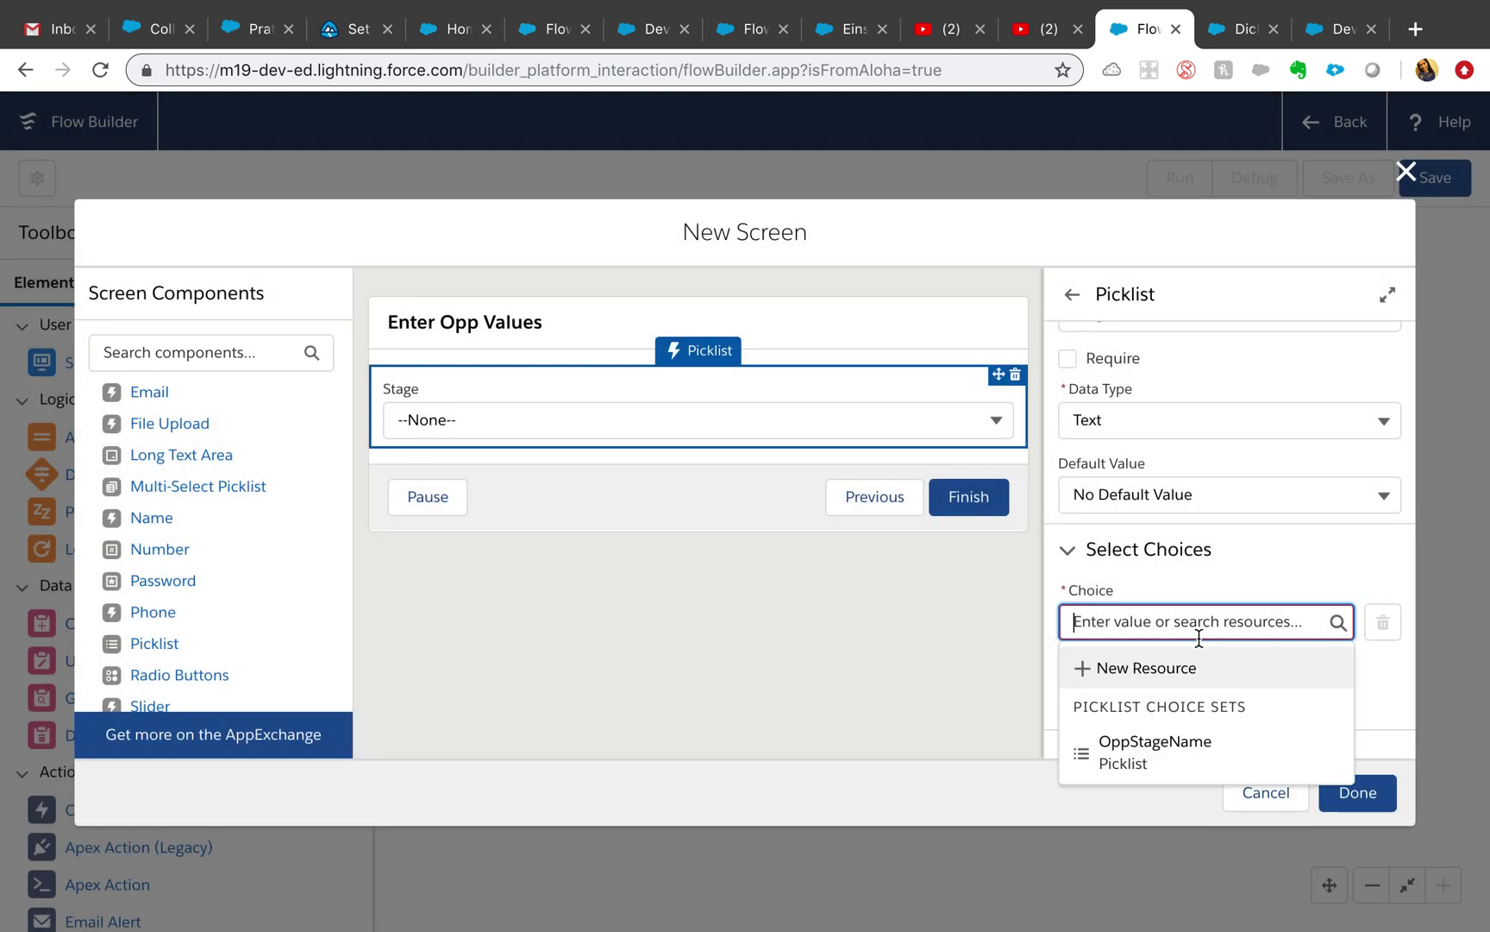
pyautogui.scroll(1, 1235, 500)
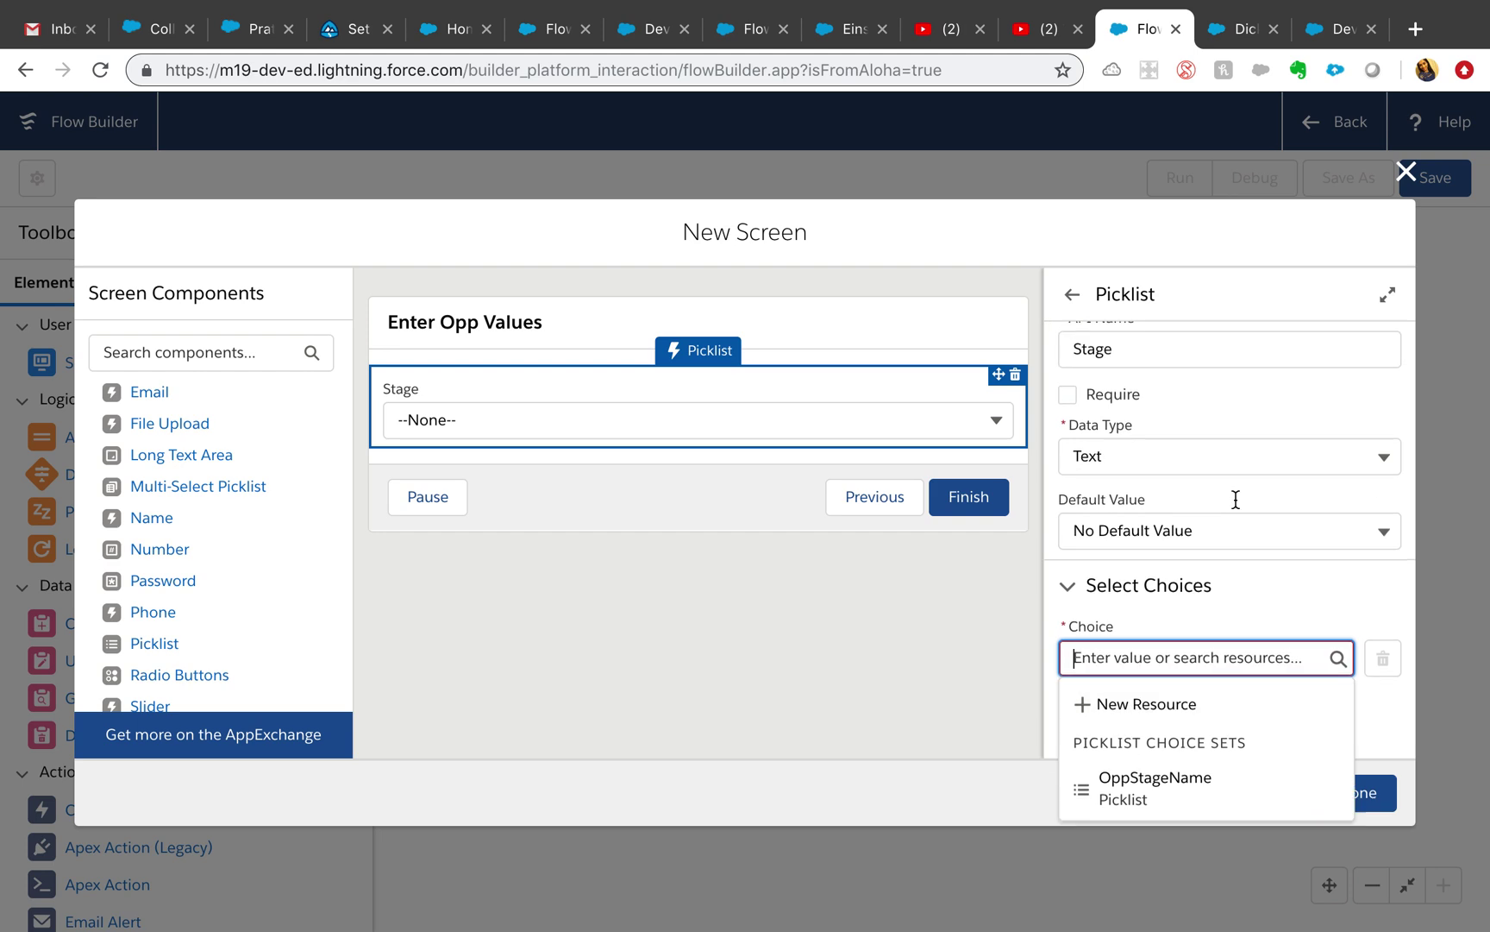
pyautogui.scroll(-1, 1235, 499)
pyautogui.click(1137, 737)
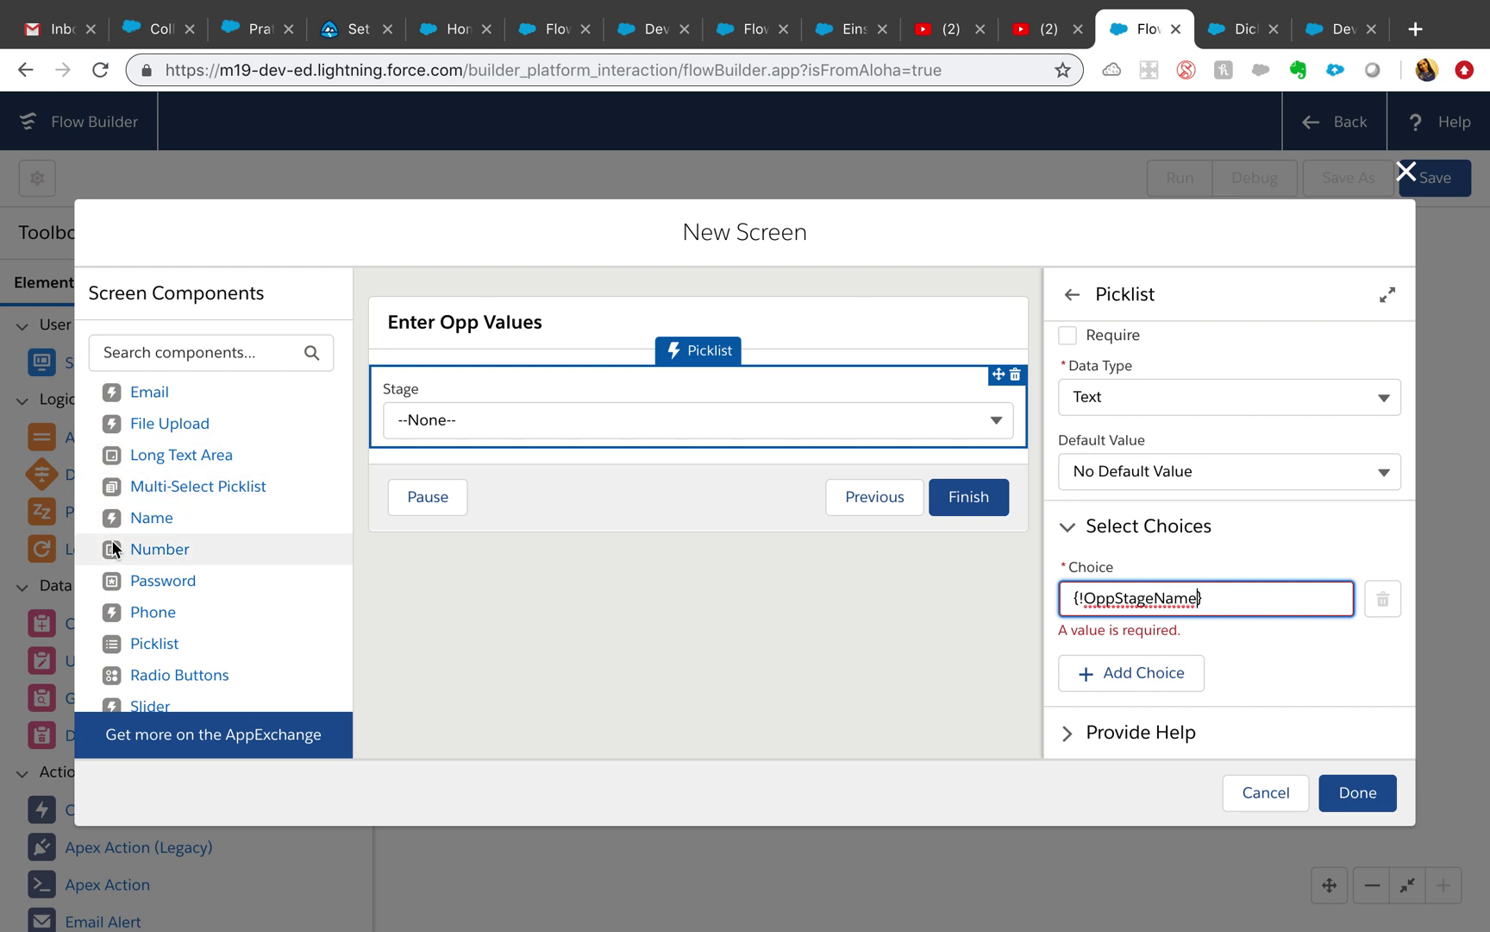
# Add a Date component below the Stage picklist on the Enter Opp Values screen
pyautogui.scroll(4, 156, 539)
pyautogui.moveTo(147, 432); pyautogui.dragTo(536, 446)
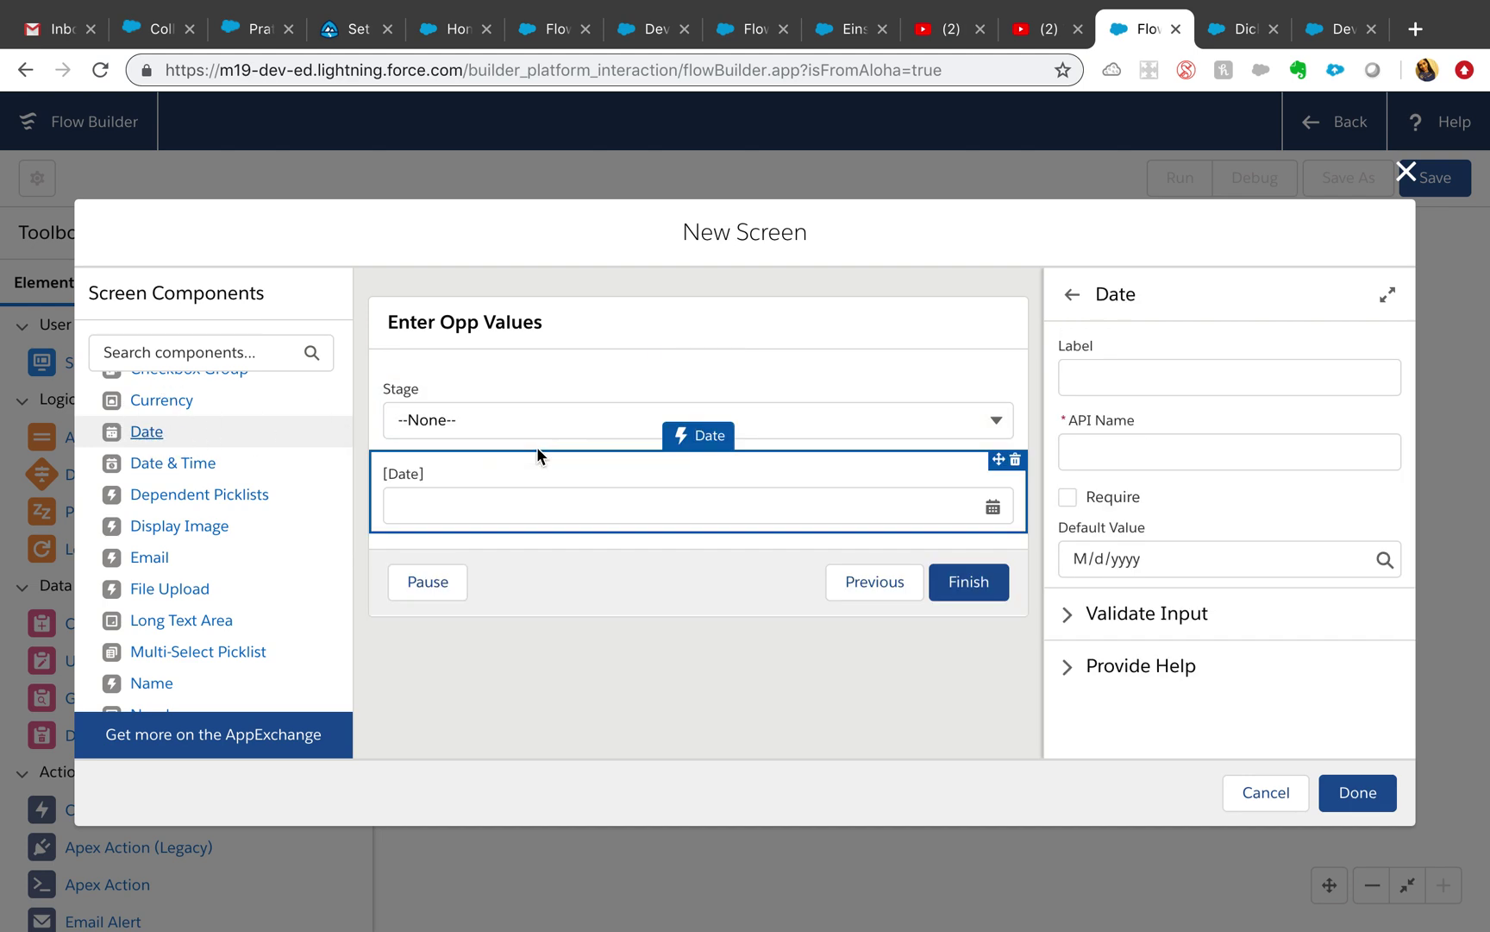
pyautogui.click(633, 498)
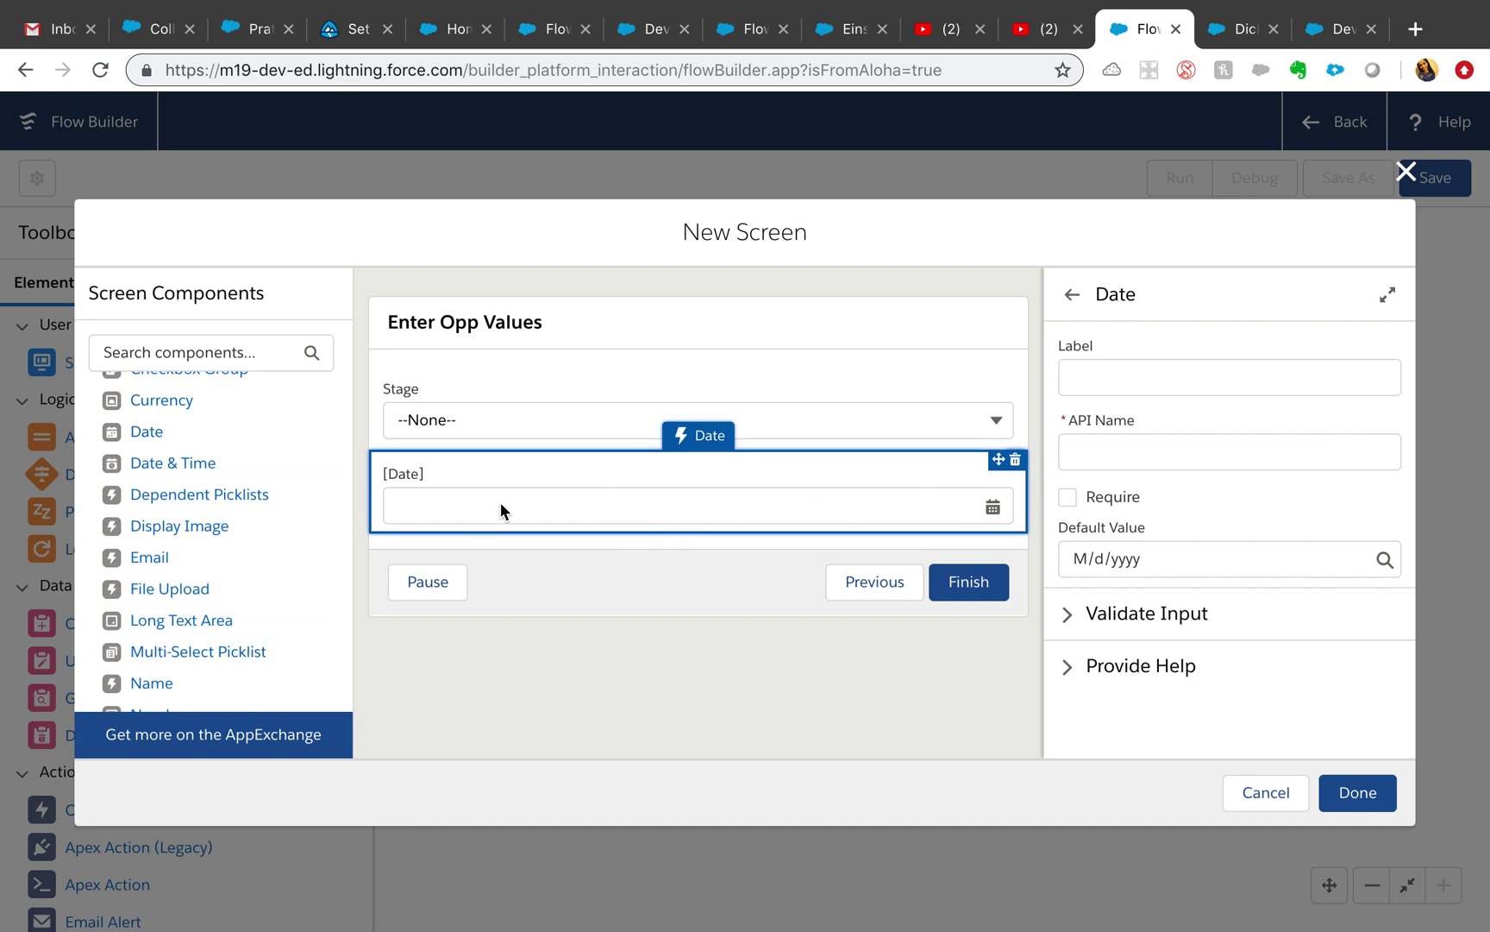
# Label the date component Close Date and make it required
pyautogui.click(1244, 368)
pyautogui.write('Date')
pyautogui.press('BackSpace')
pyautogui.press('BackSpace')
pyautogui.press('BackSpace')
pyautogui.press('BackSpace')
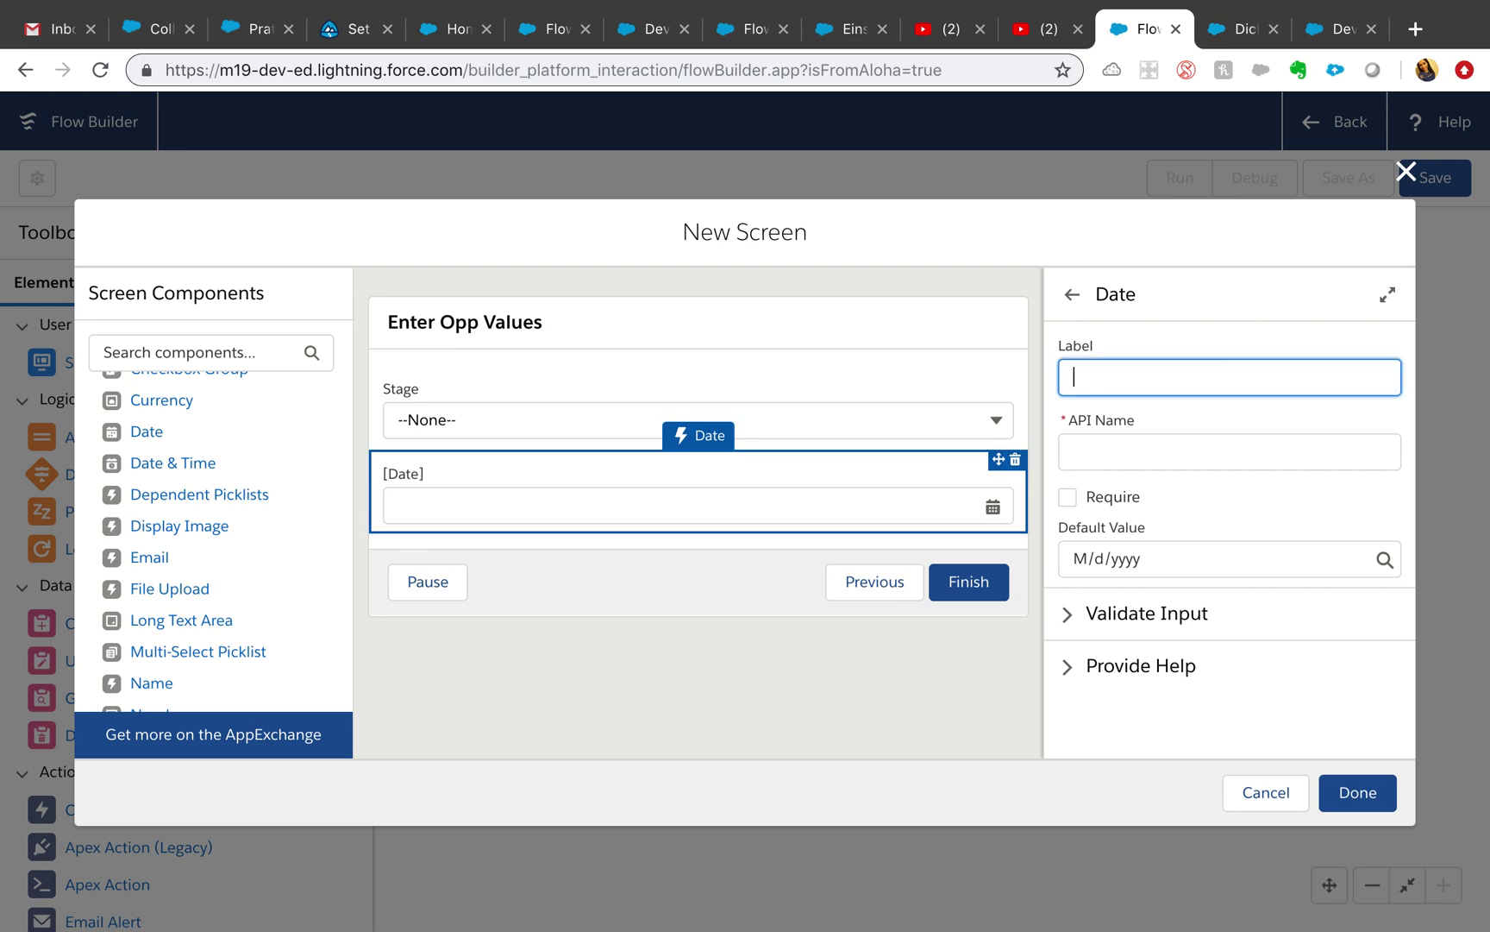
pyautogui.write('Close Date')
pyautogui.click(1068, 497)
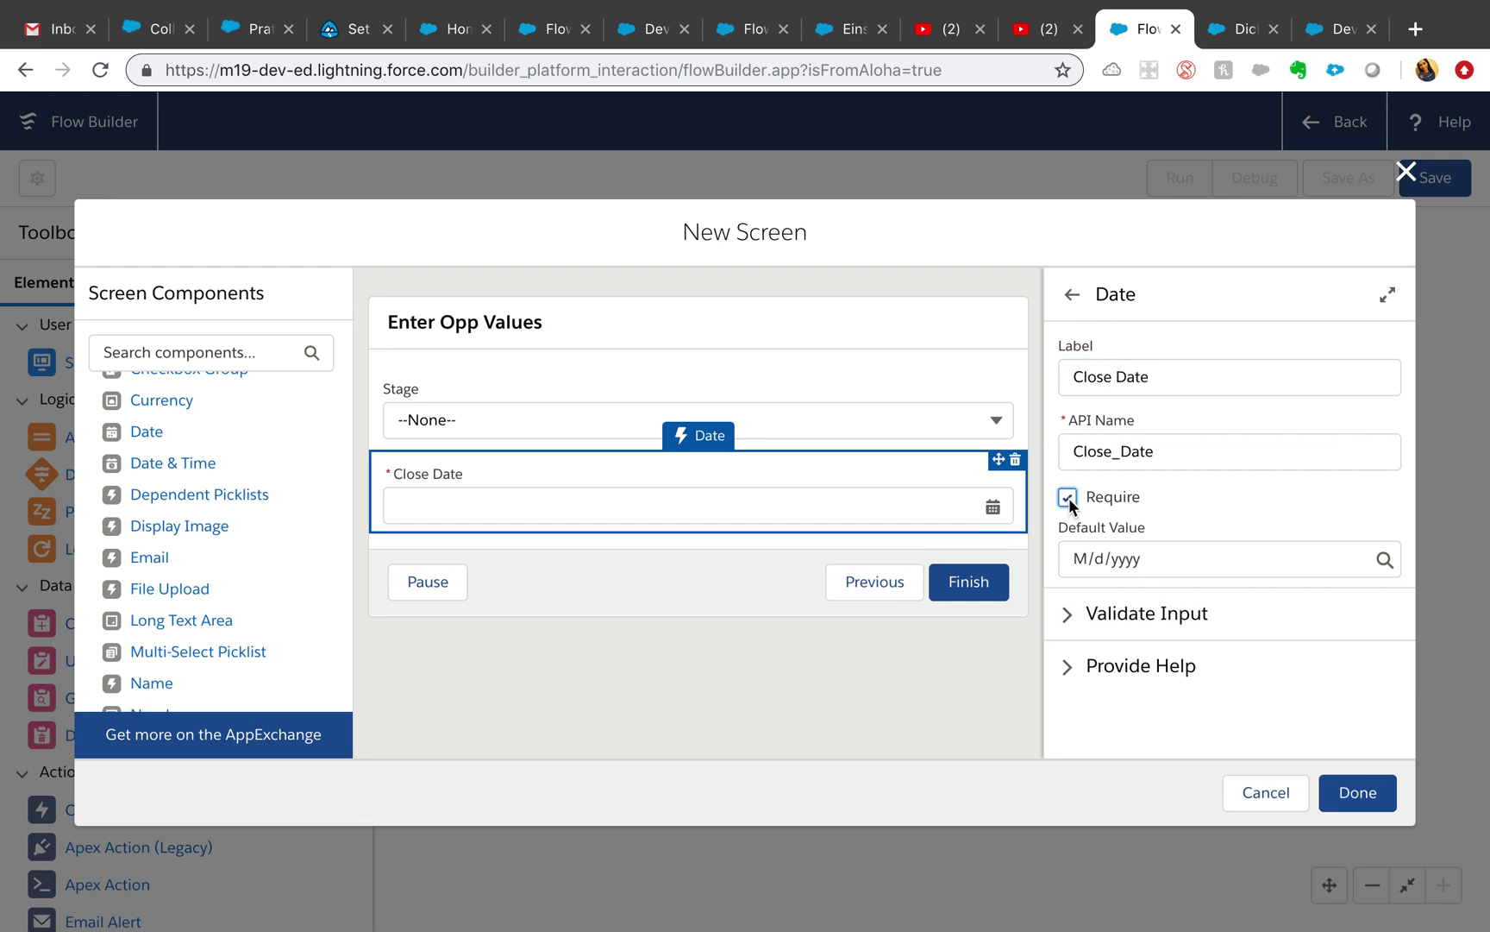
# Make the Stage picklist required and finish the Enter Opp Values screen element
pyautogui.click(835, 377)
pyautogui.click(1067, 497)
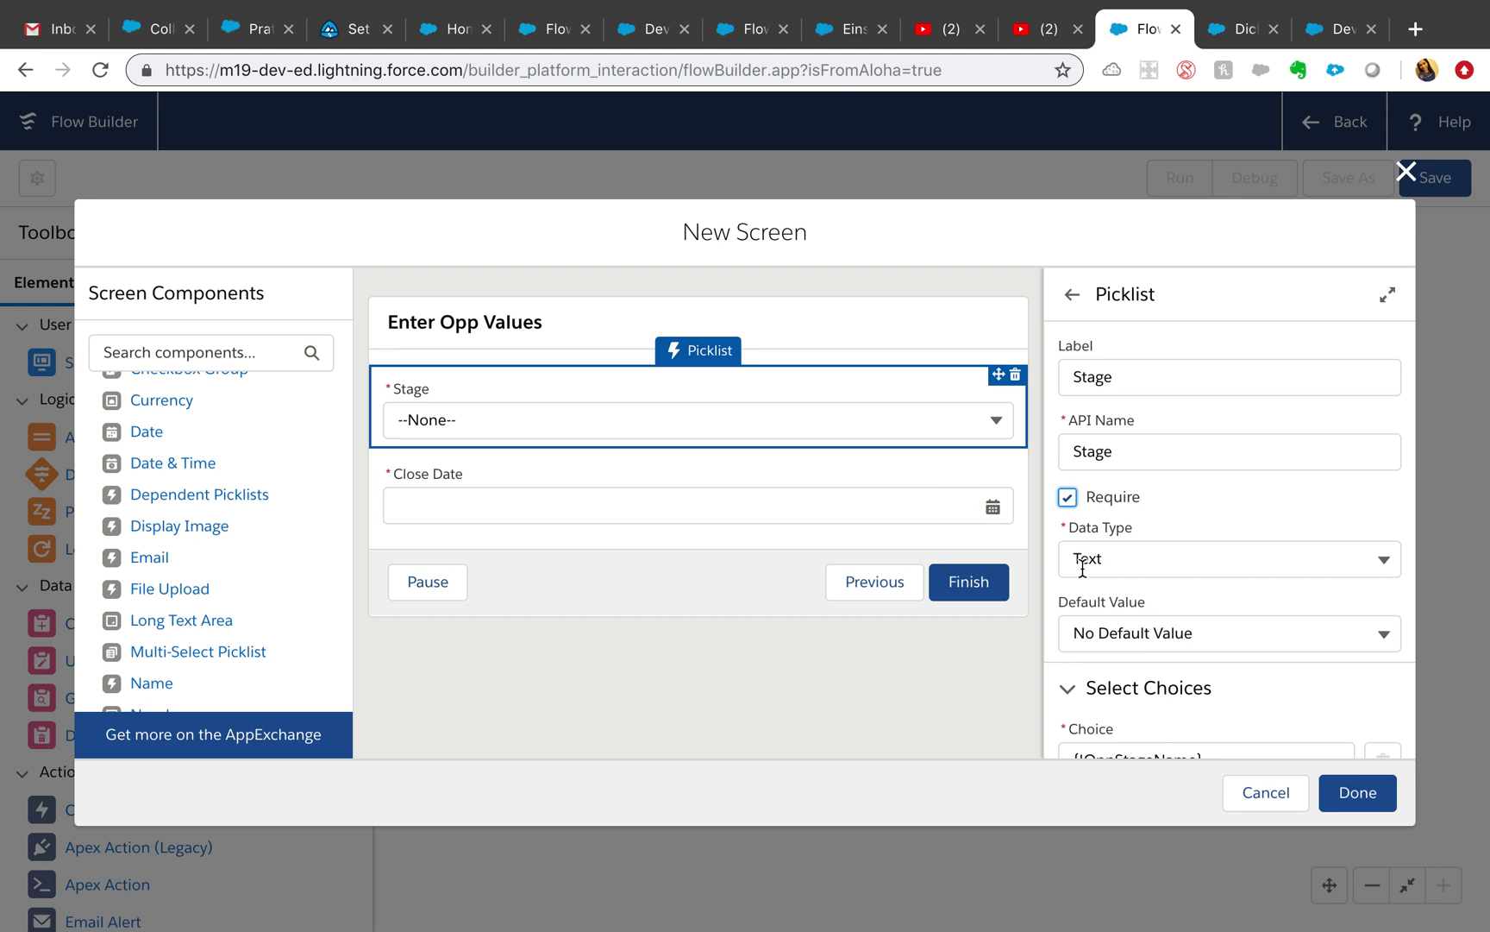
pyautogui.scroll(-3, 1183, 565)
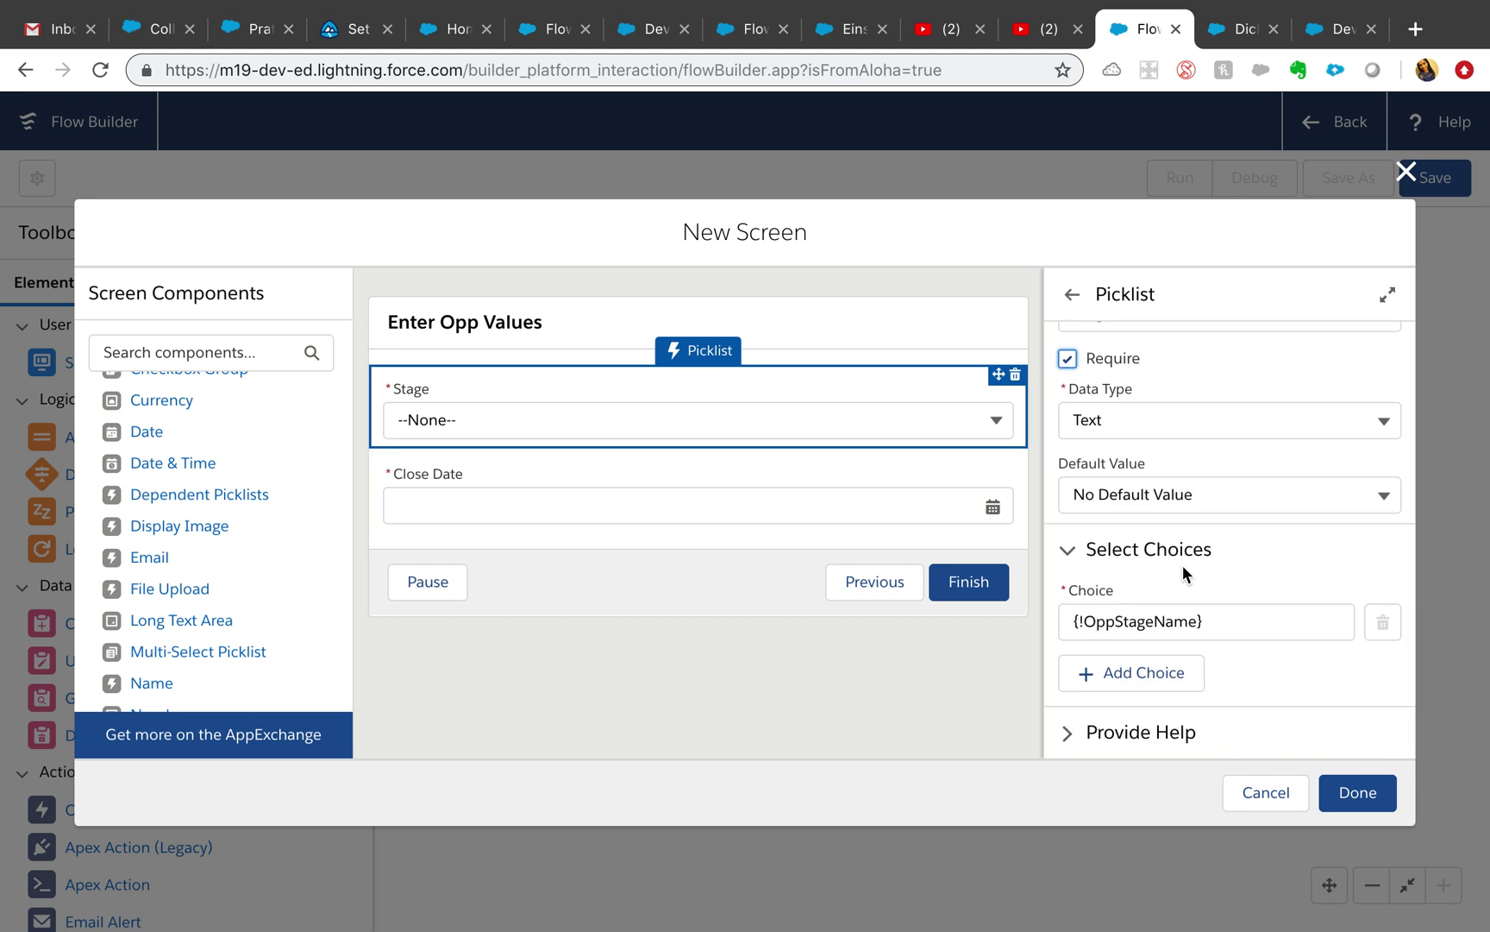
pyautogui.click(1337, 792)
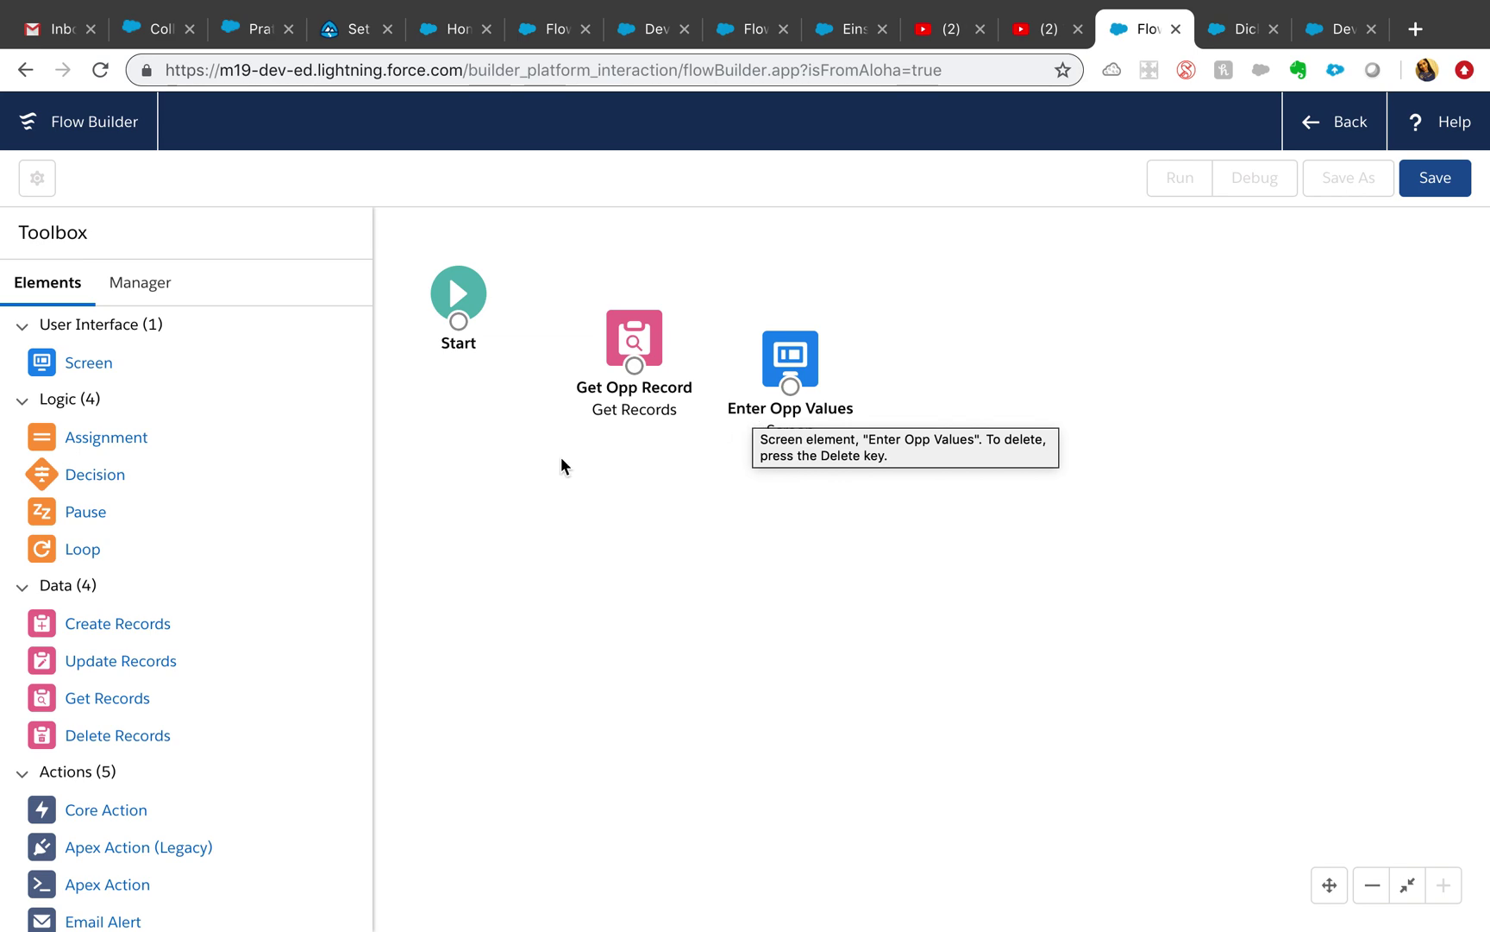
# Add a Create Records element after the Enter Opp Values screen and label it Create/Clone Opp
pyautogui.moveTo(117, 630); pyautogui.dragTo(973, 434)
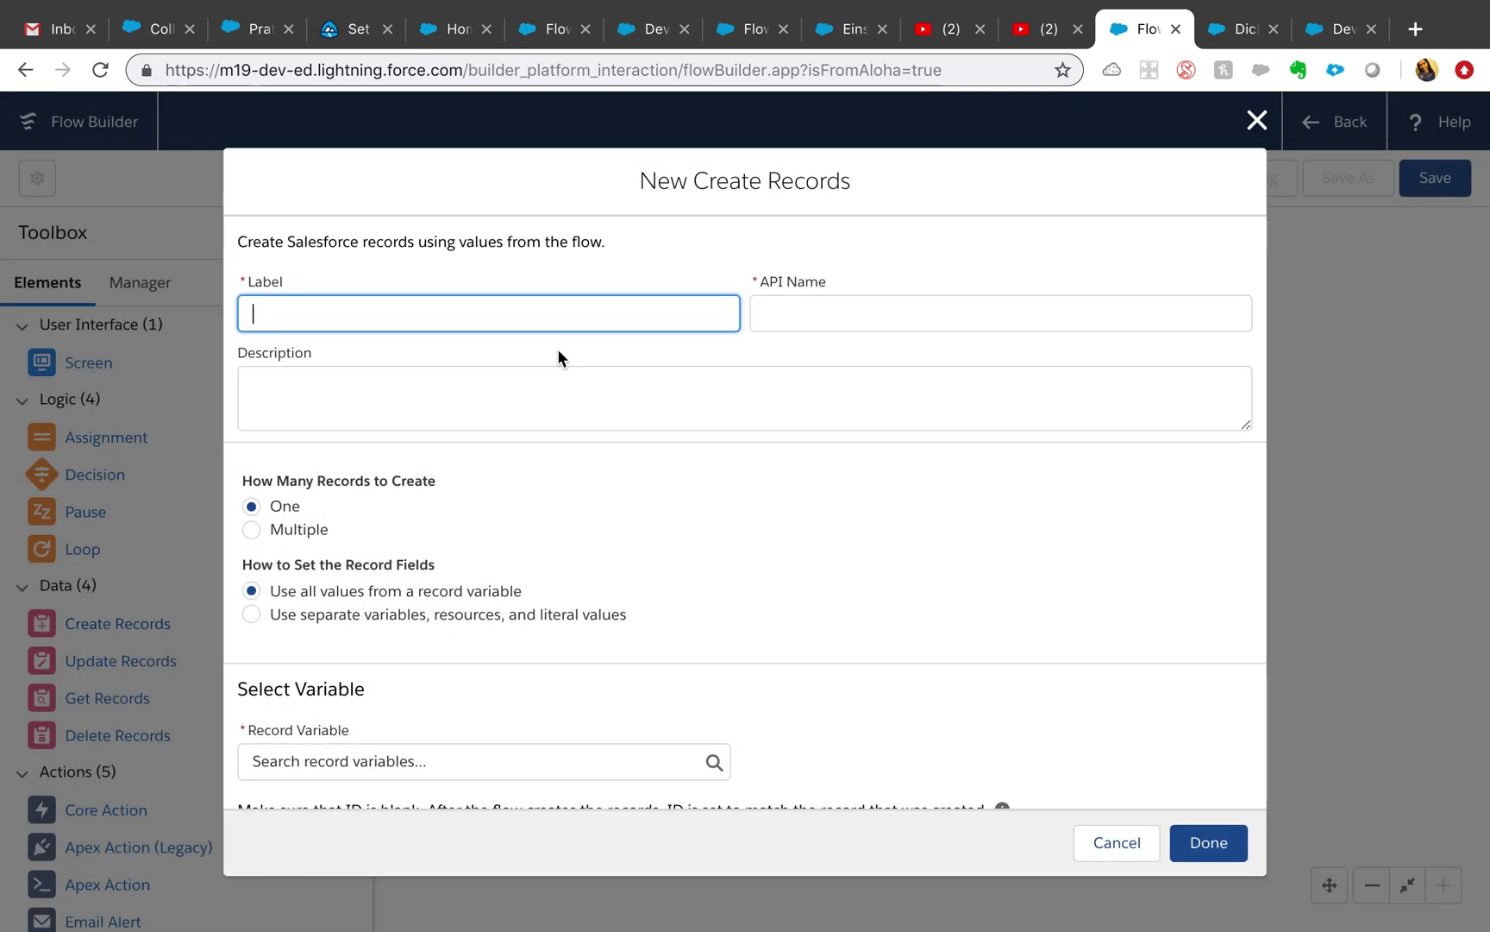
pyautogui.write('Create/')
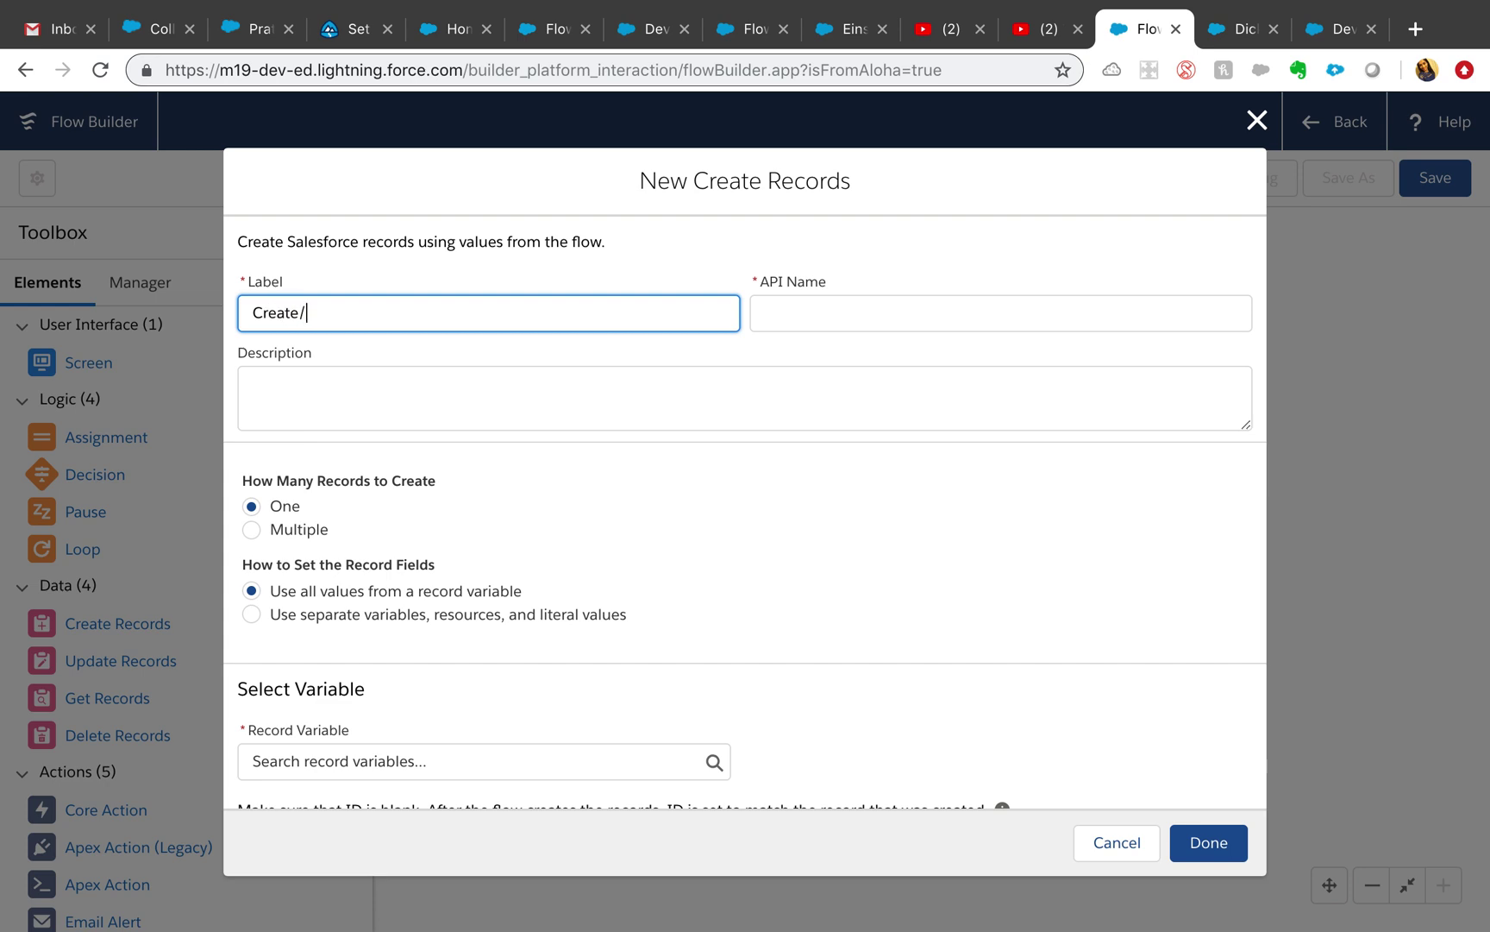
pyautogui.write('Clone Opp')
pyautogui.click(644, 415)
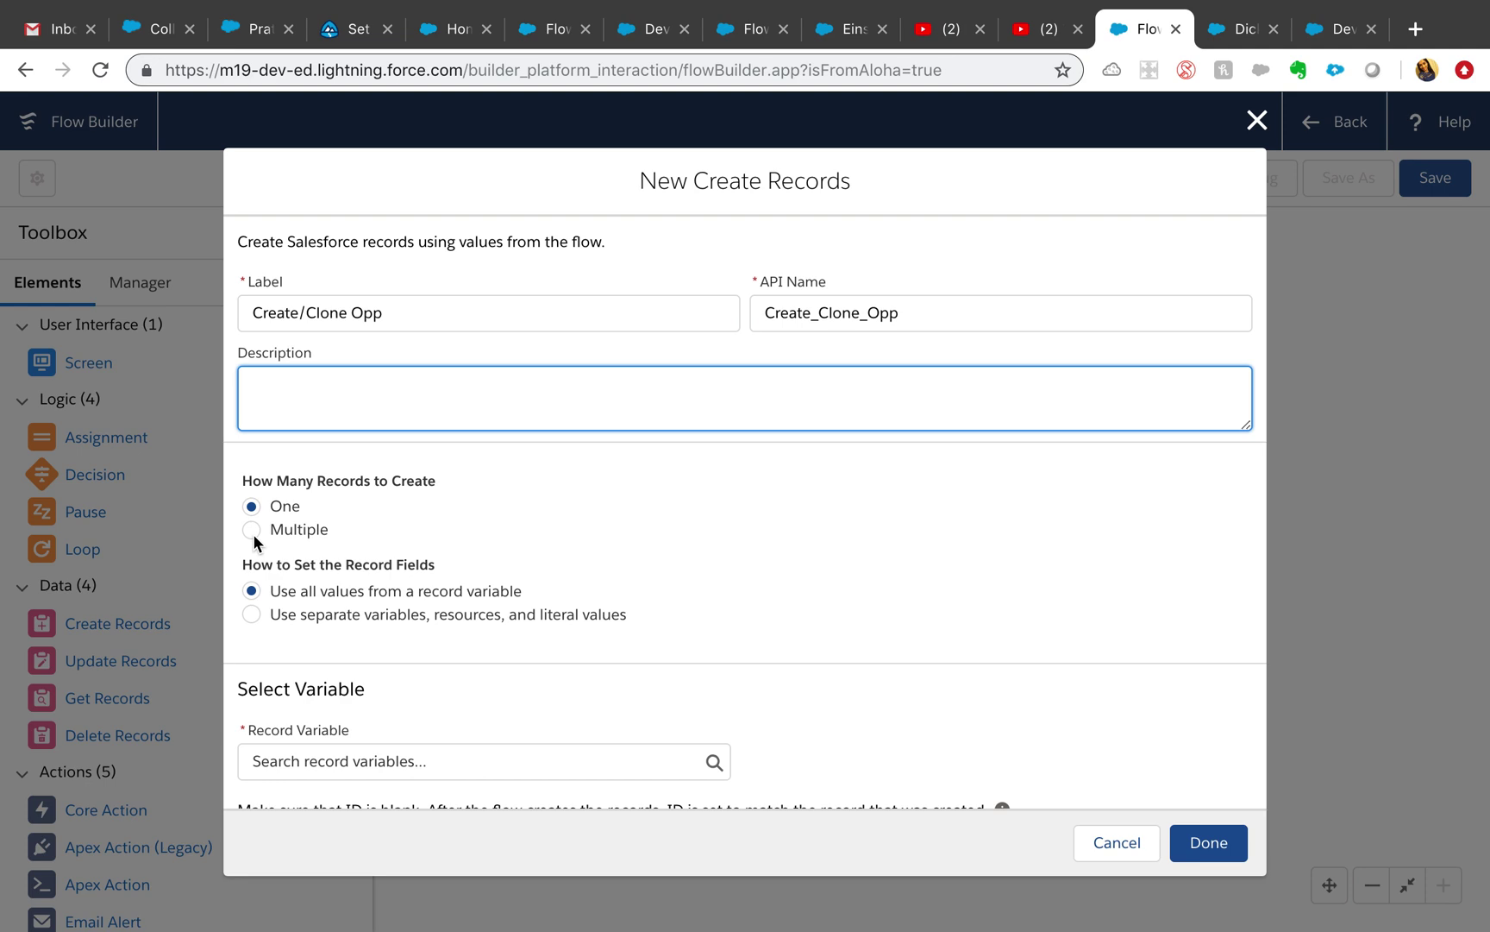
# Set the record fields to use separate variables, resources, and literal values, and choose Opportunity as the object to create
pyautogui.scroll(-1, 447, 679)
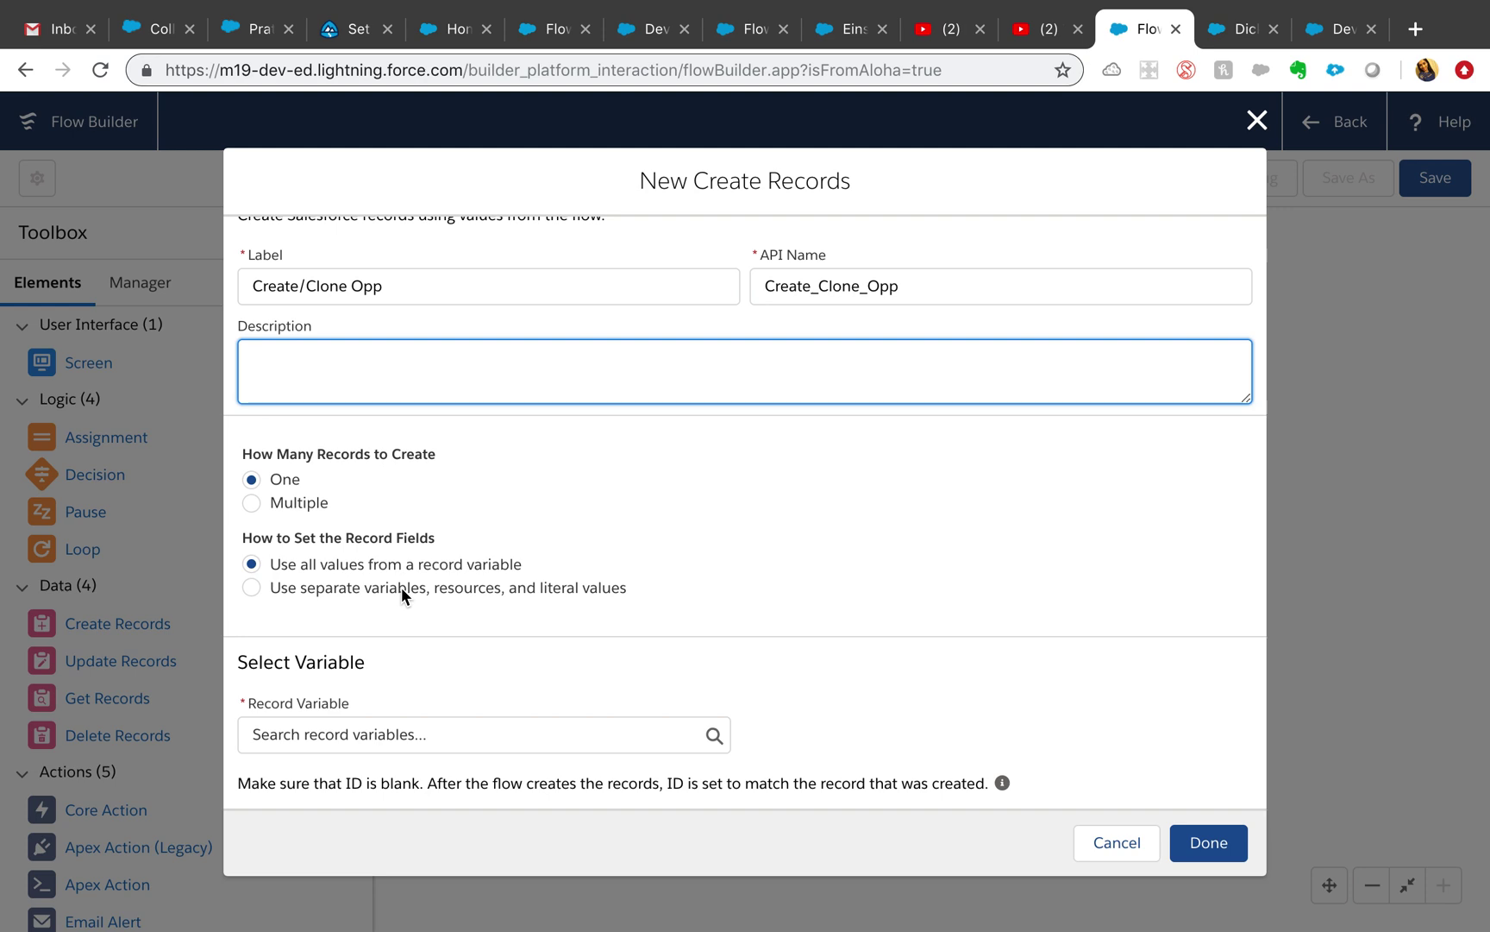
pyautogui.click(253, 590)
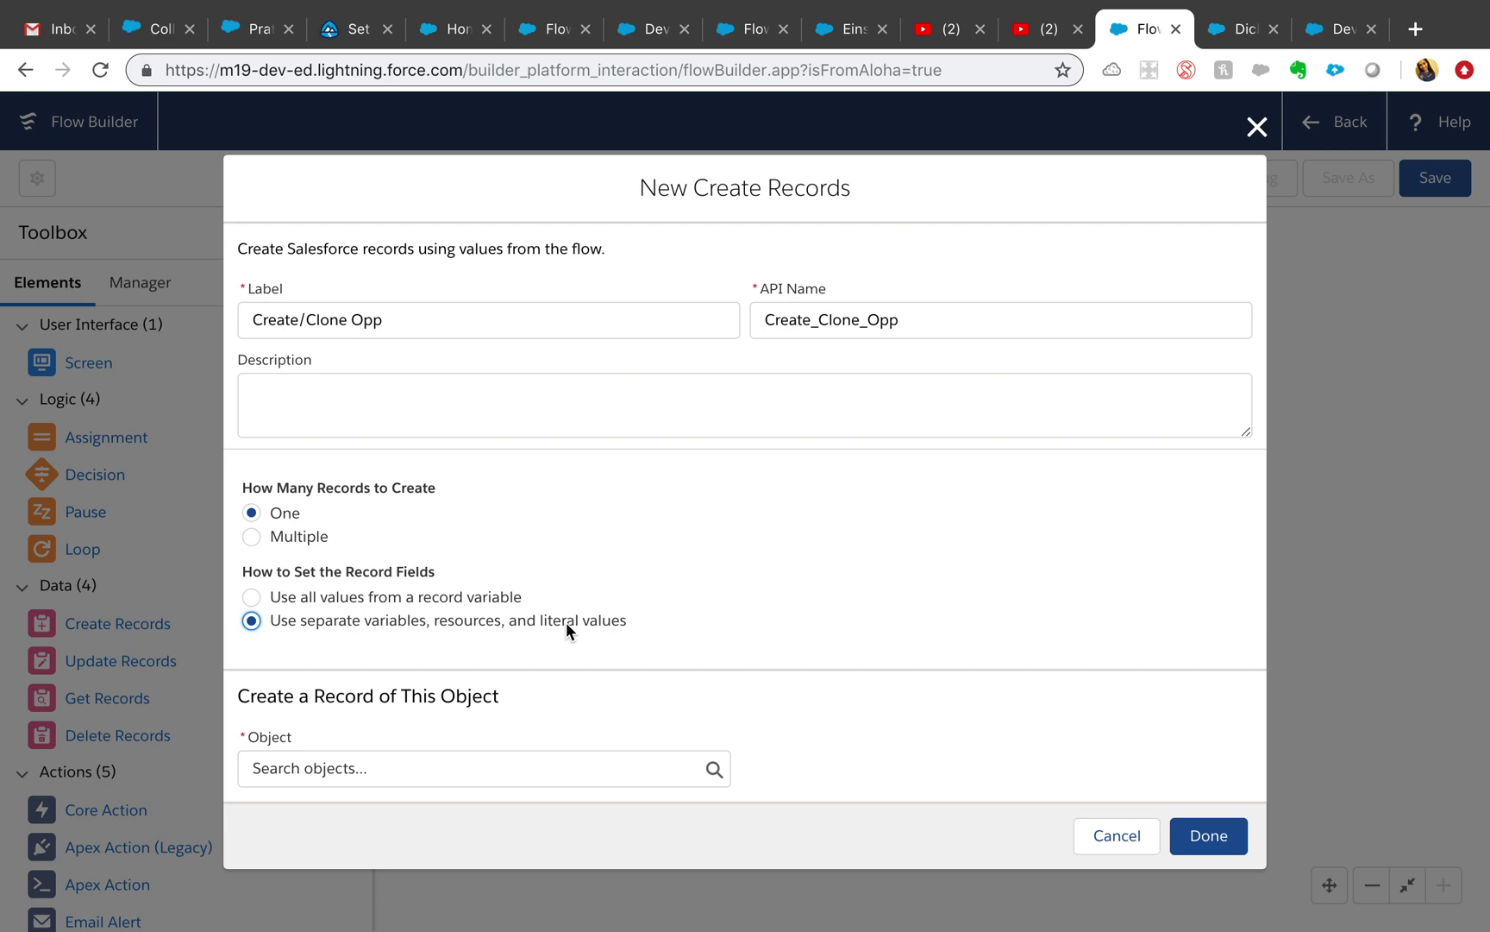
pyautogui.click(510, 779)
pyautogui.write('opp')
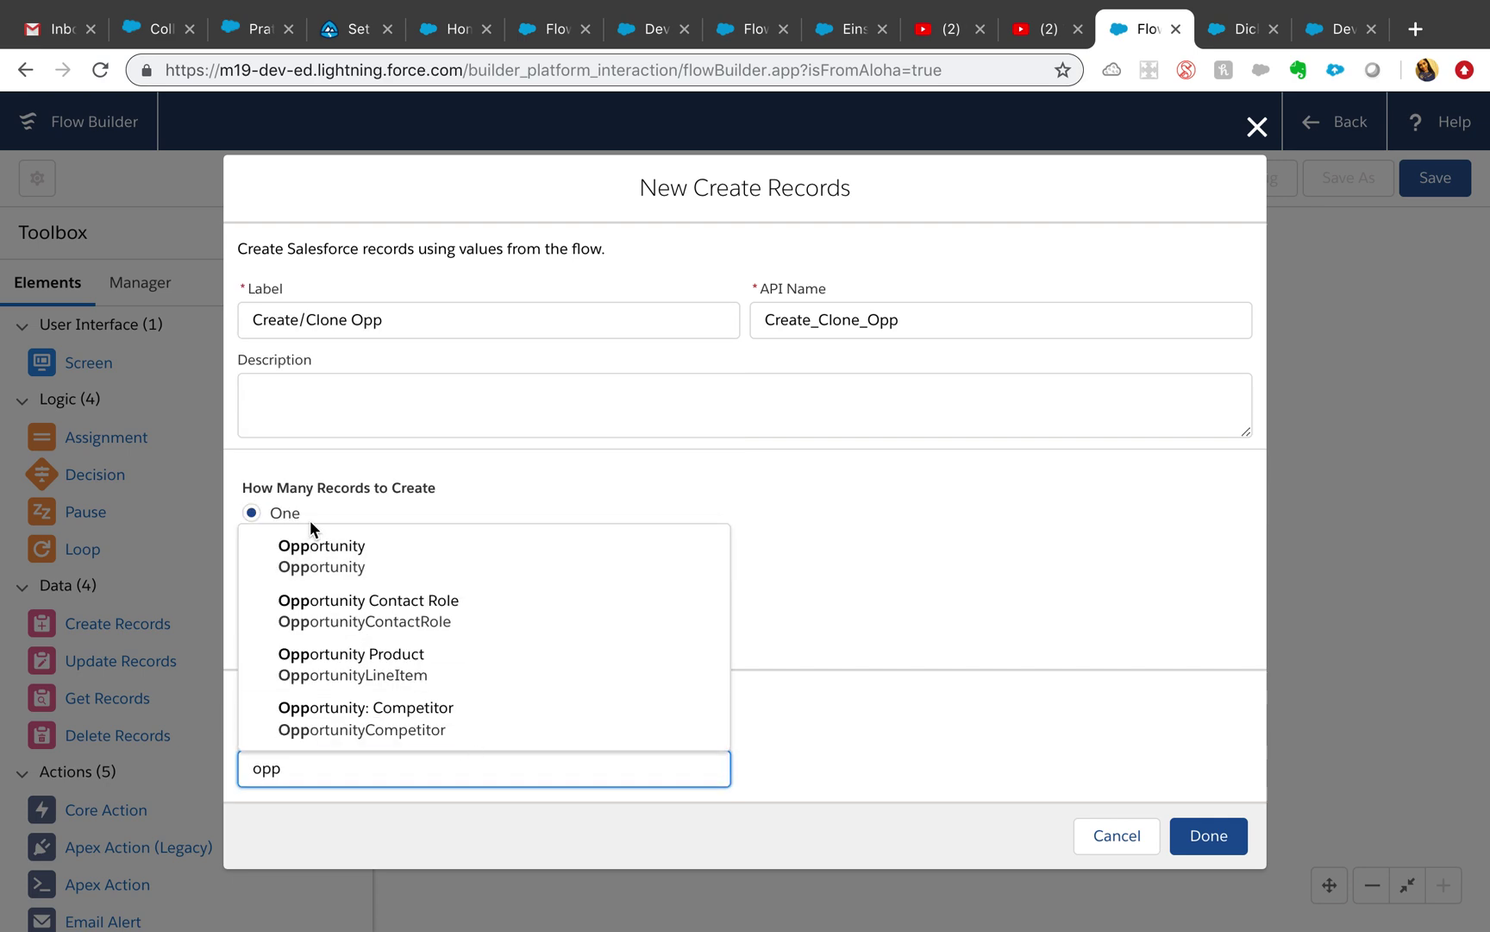
pyautogui.click(315, 557)
# Map the new opportunity's Name field to {!varOpp.Name}
pyautogui.scroll(-2, 563, 638)
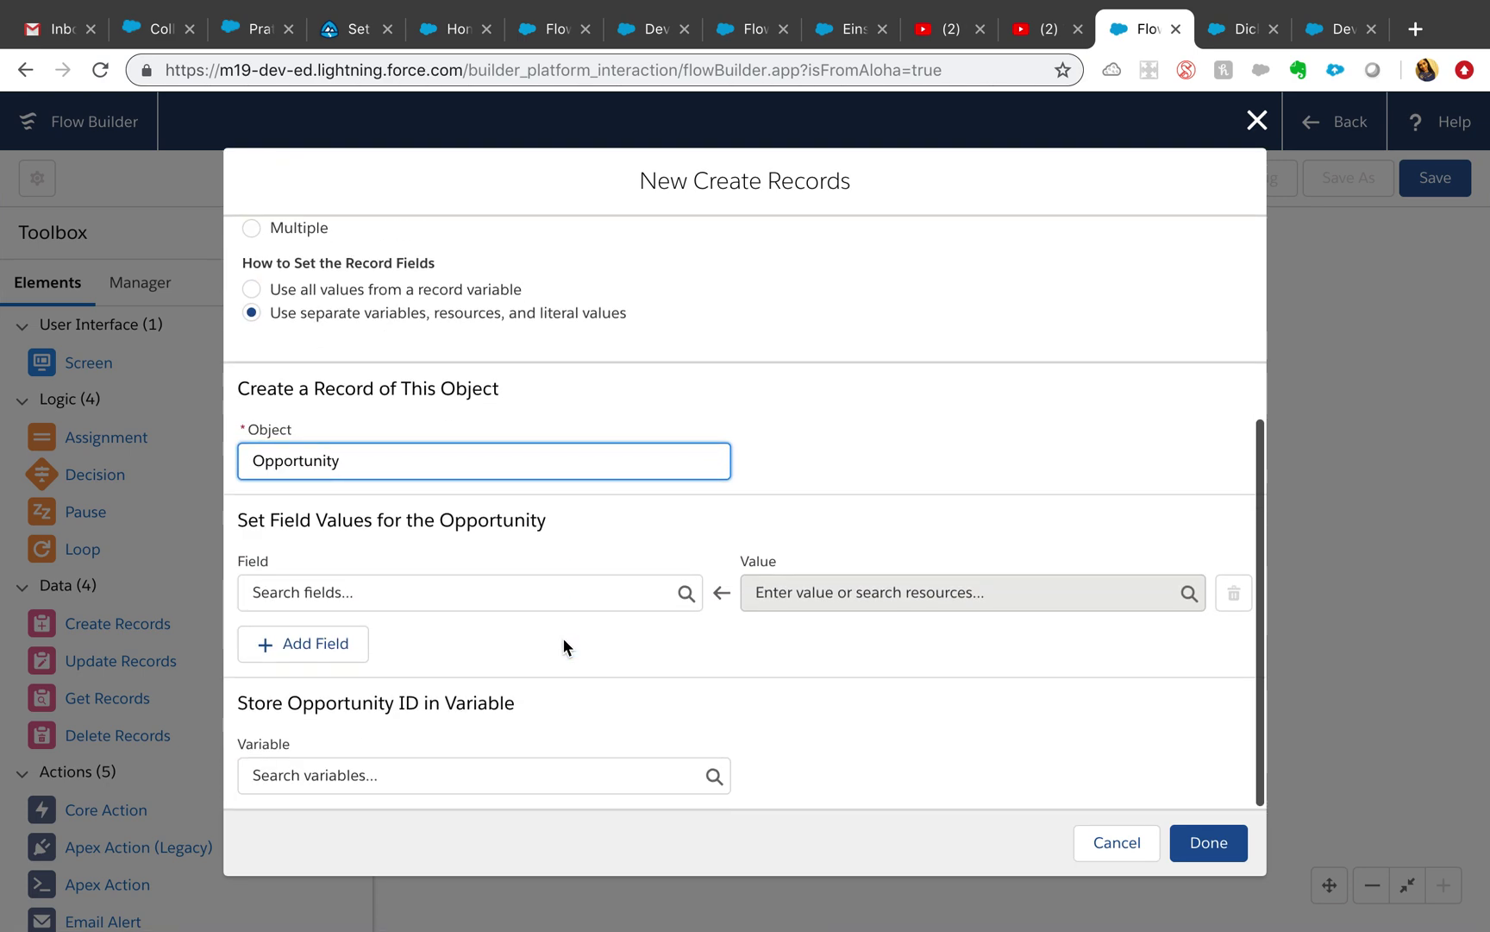
pyautogui.click(606, 598)
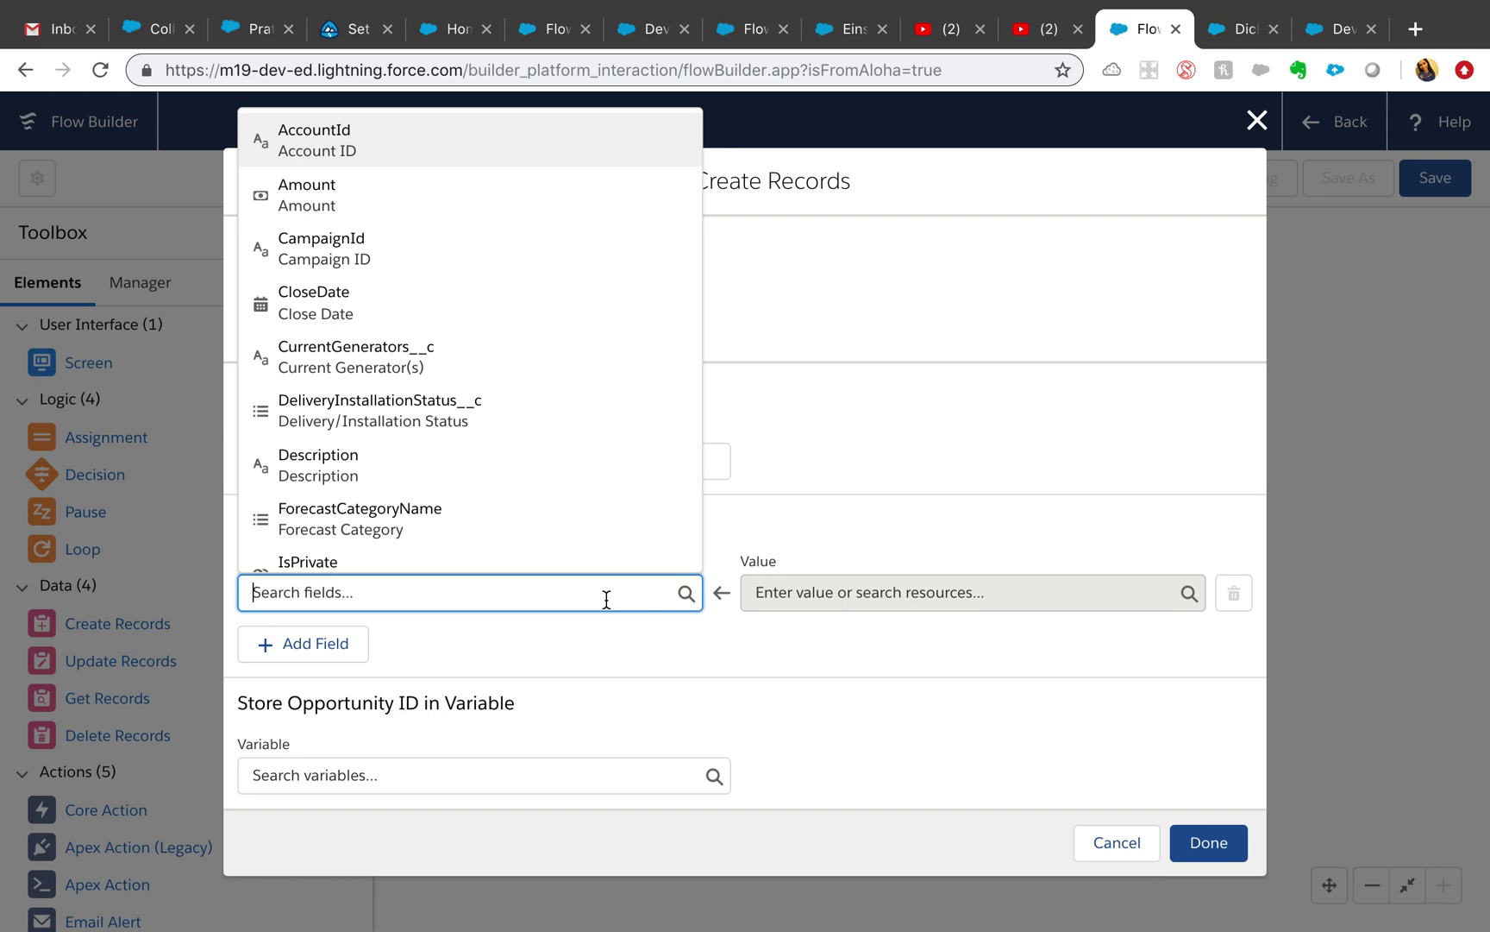
pyautogui.write('nam')
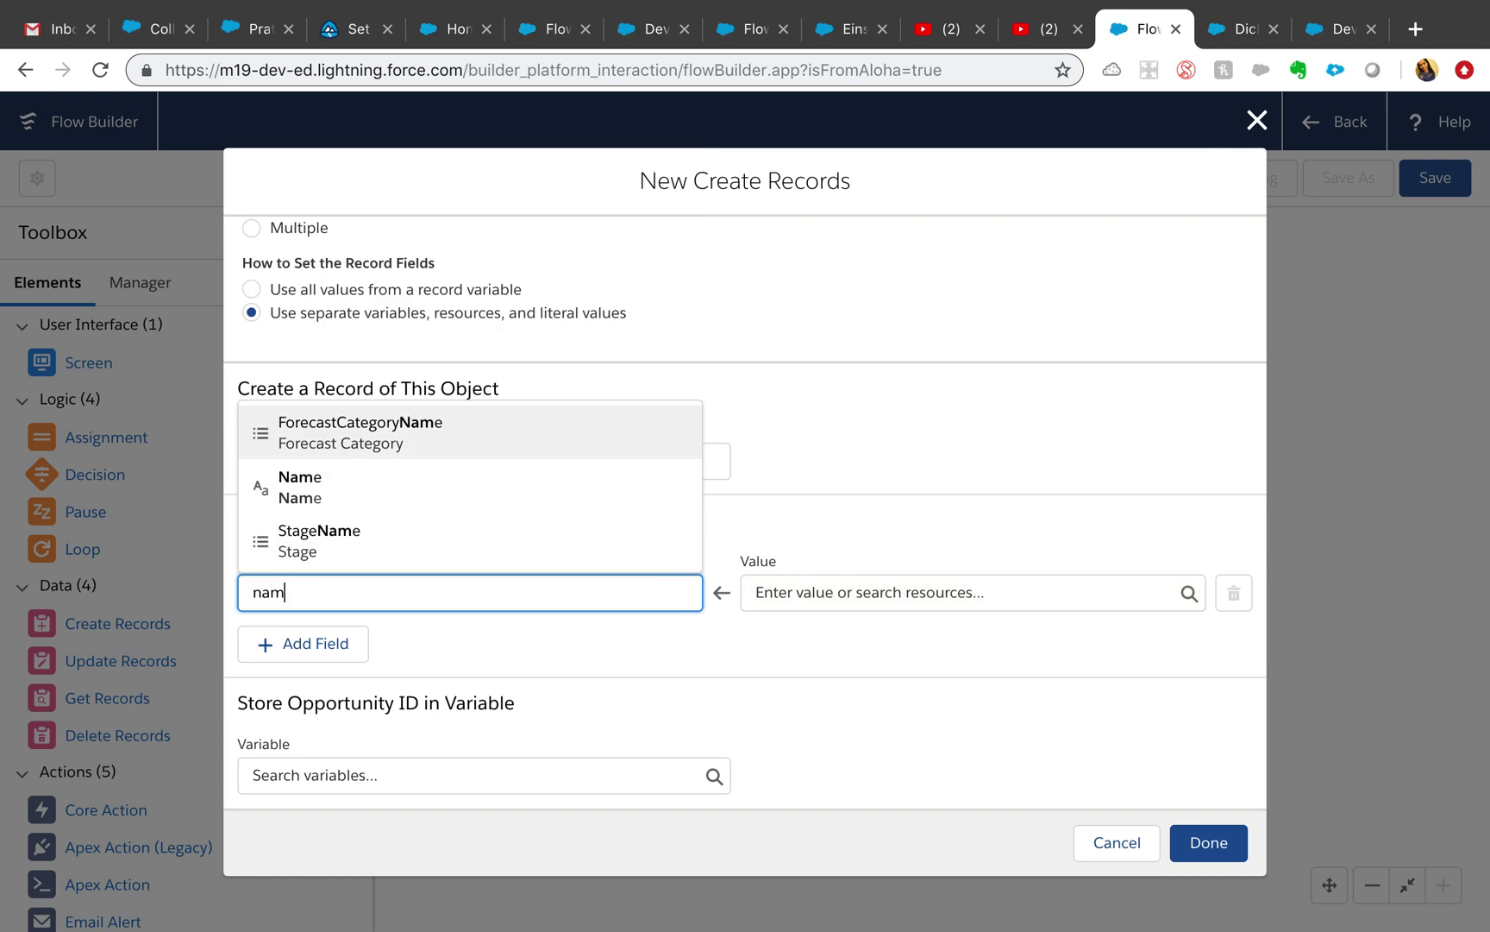
pyautogui.click(392, 496)
pyautogui.click(815, 592)
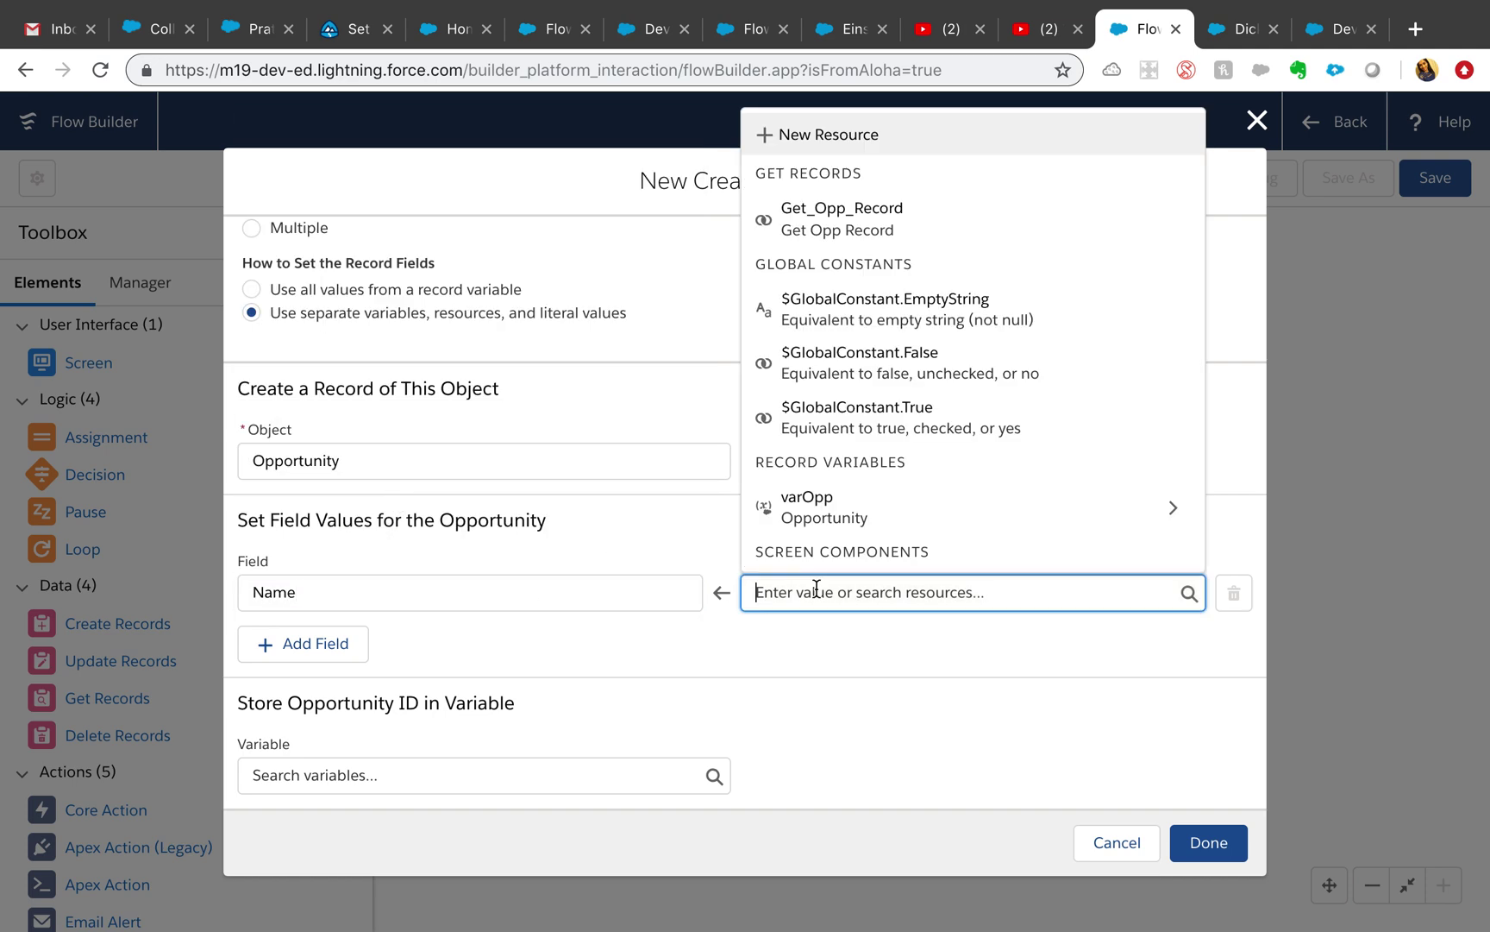
pyautogui.click(932, 521)
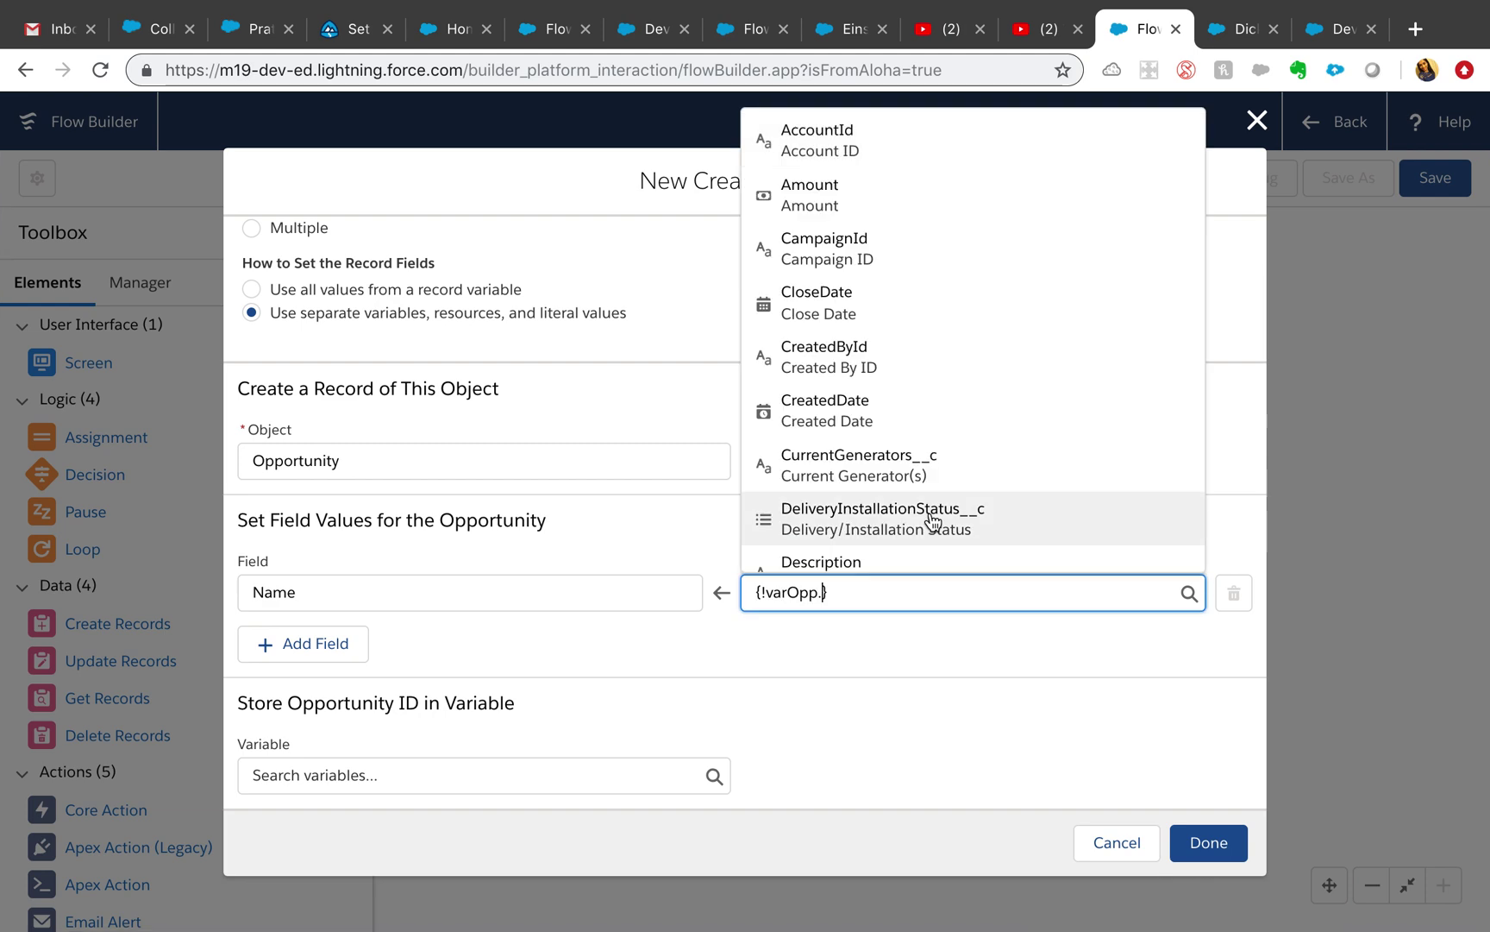
pyautogui.write('Nam')
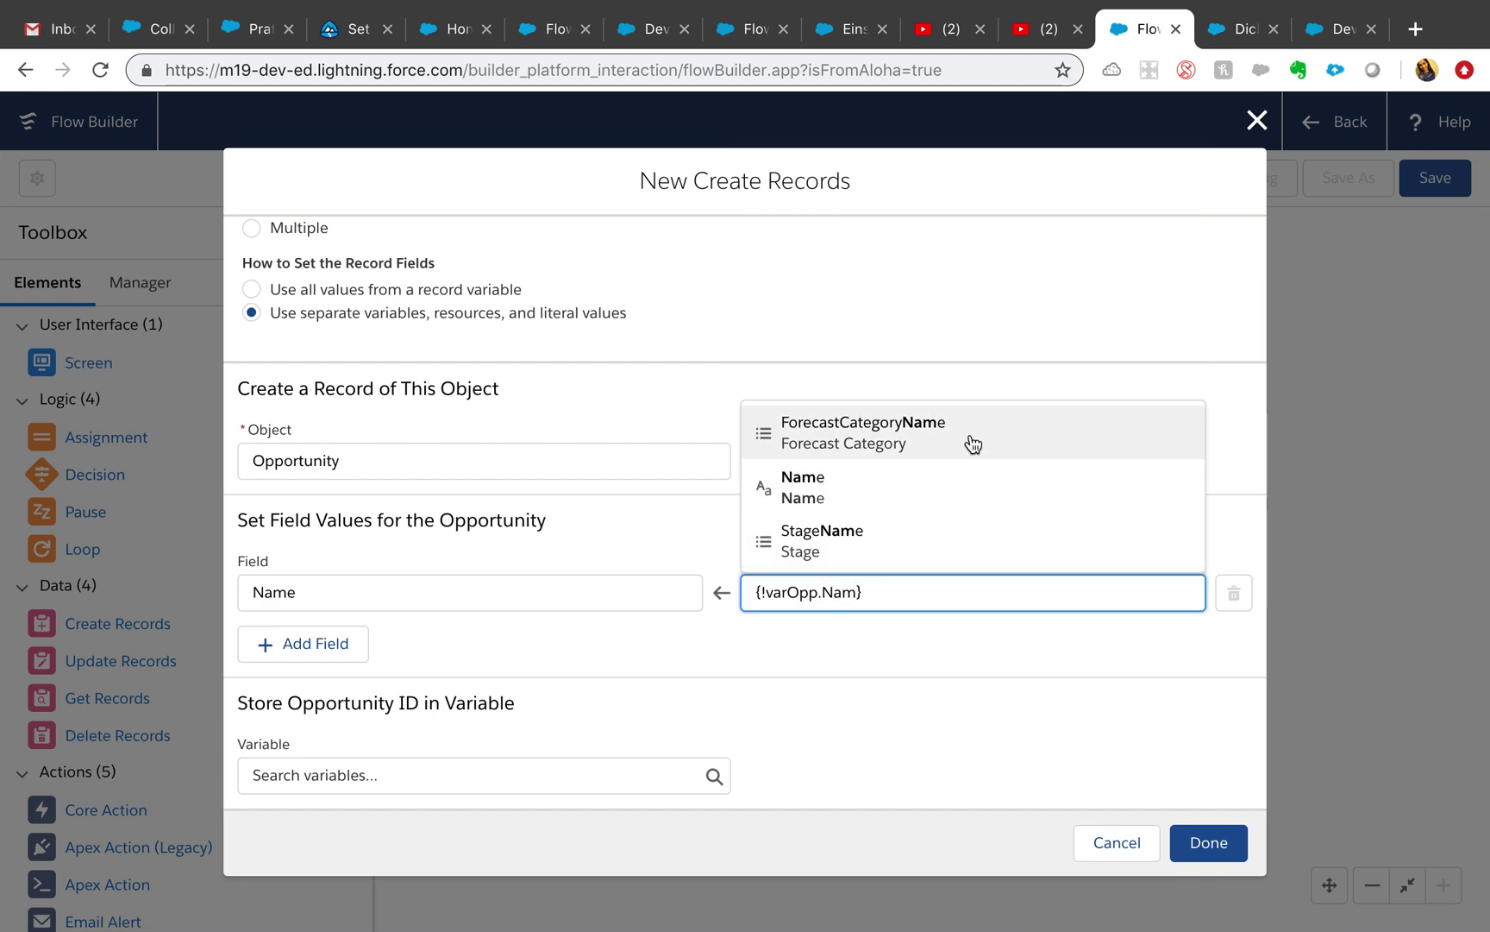
pyautogui.click(910, 479)
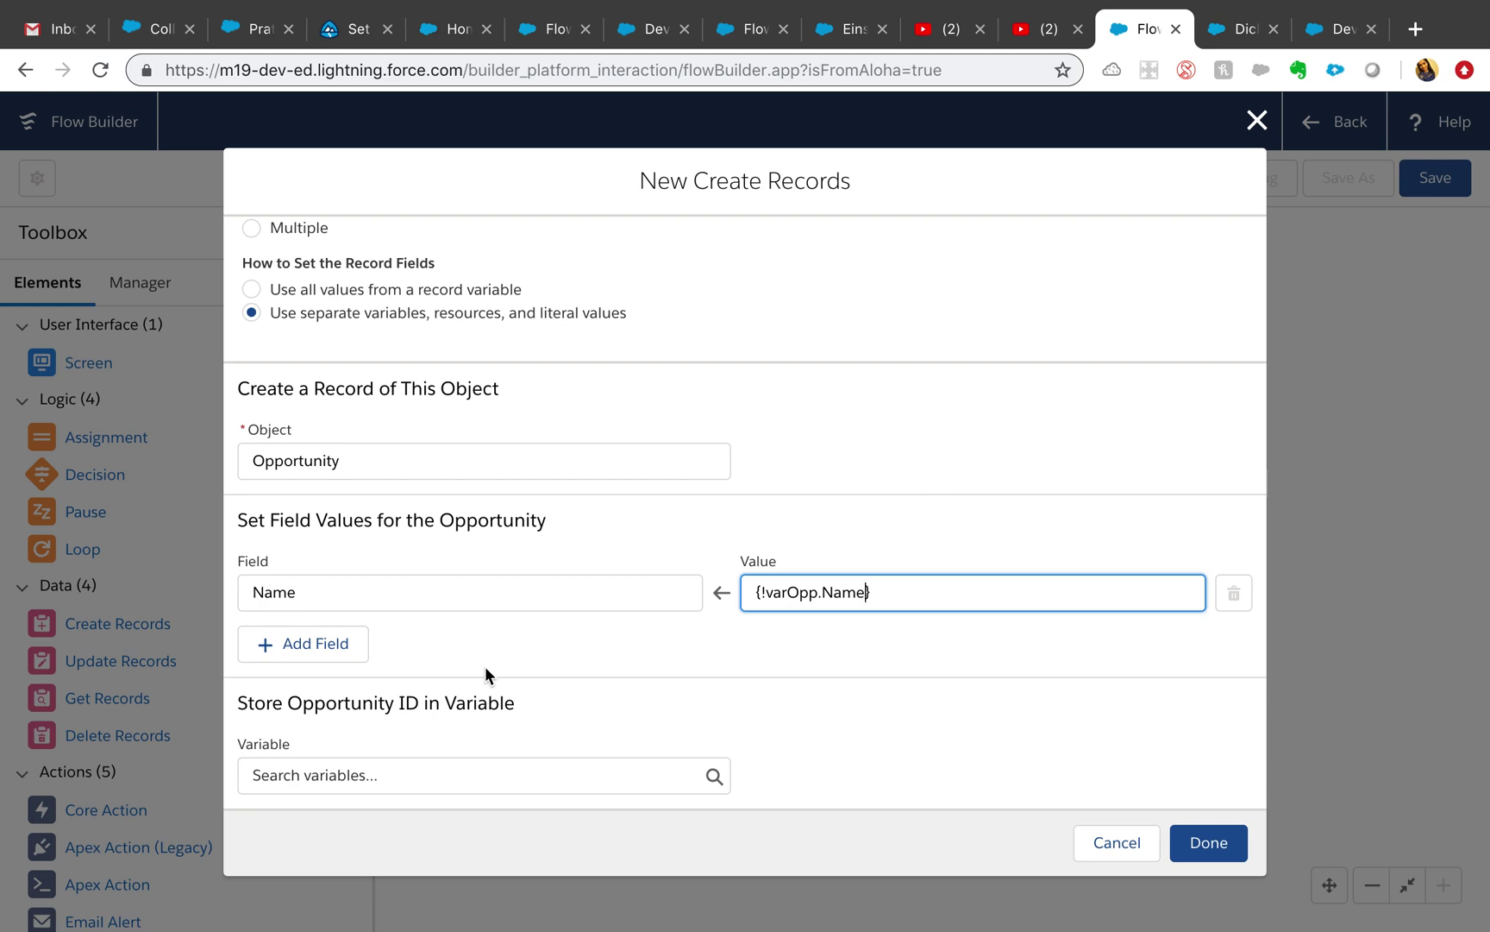
# Add a field assignment that sets Amount to {!varOpp.Amount}
pyautogui.click(315, 643)
pyautogui.click(357, 670)
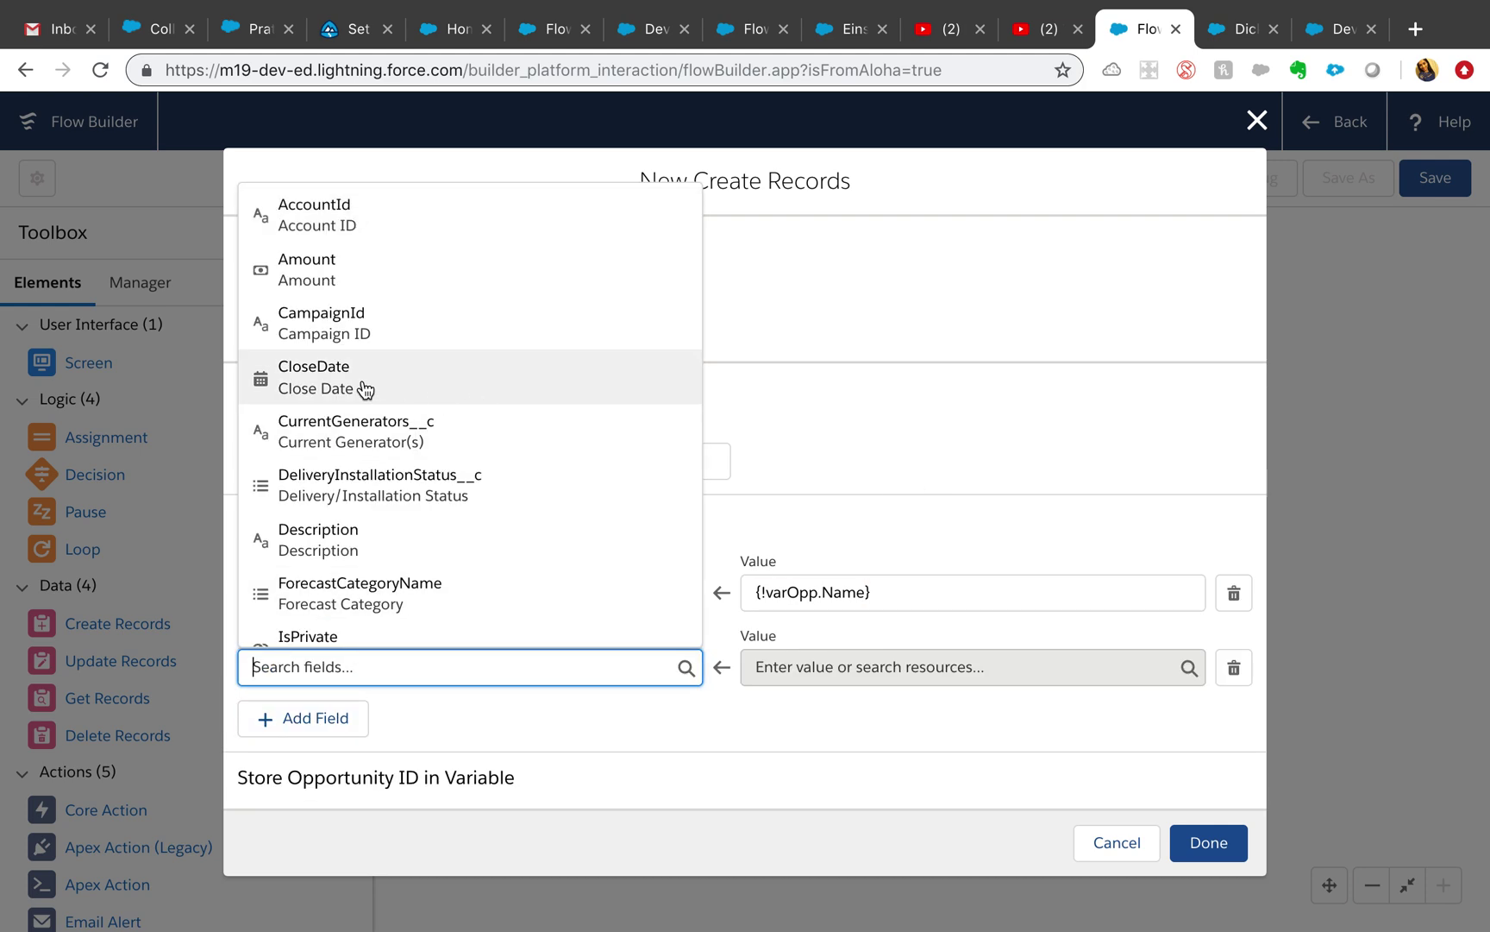
pyautogui.click(380, 280)
pyautogui.click(776, 667)
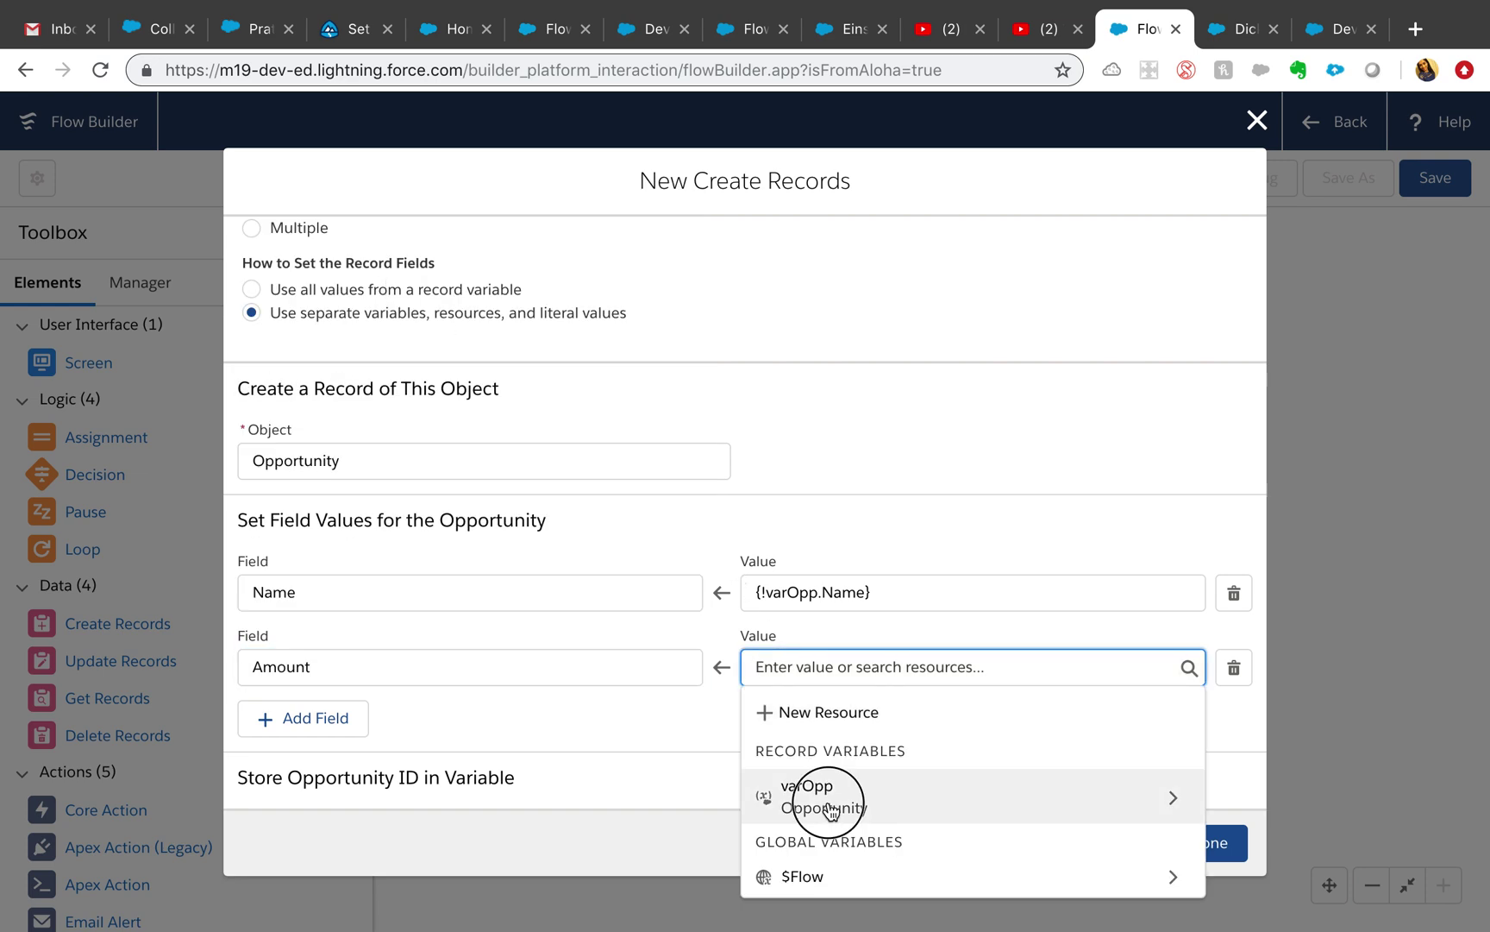
pyautogui.click(828, 800)
pyautogui.write('Amo')
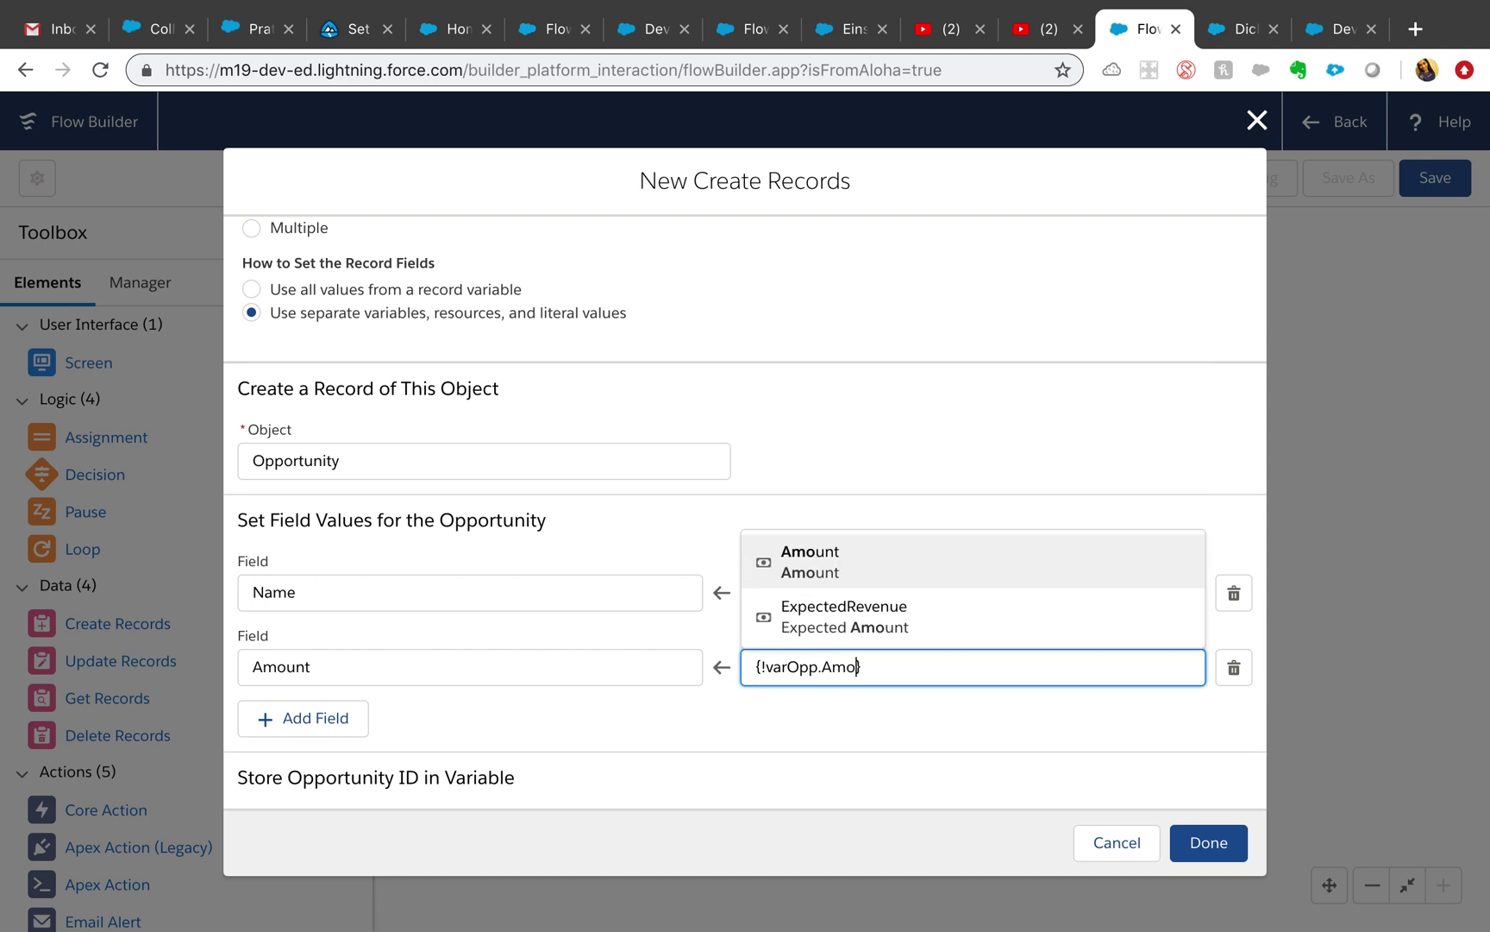
pyautogui.click(848, 565)
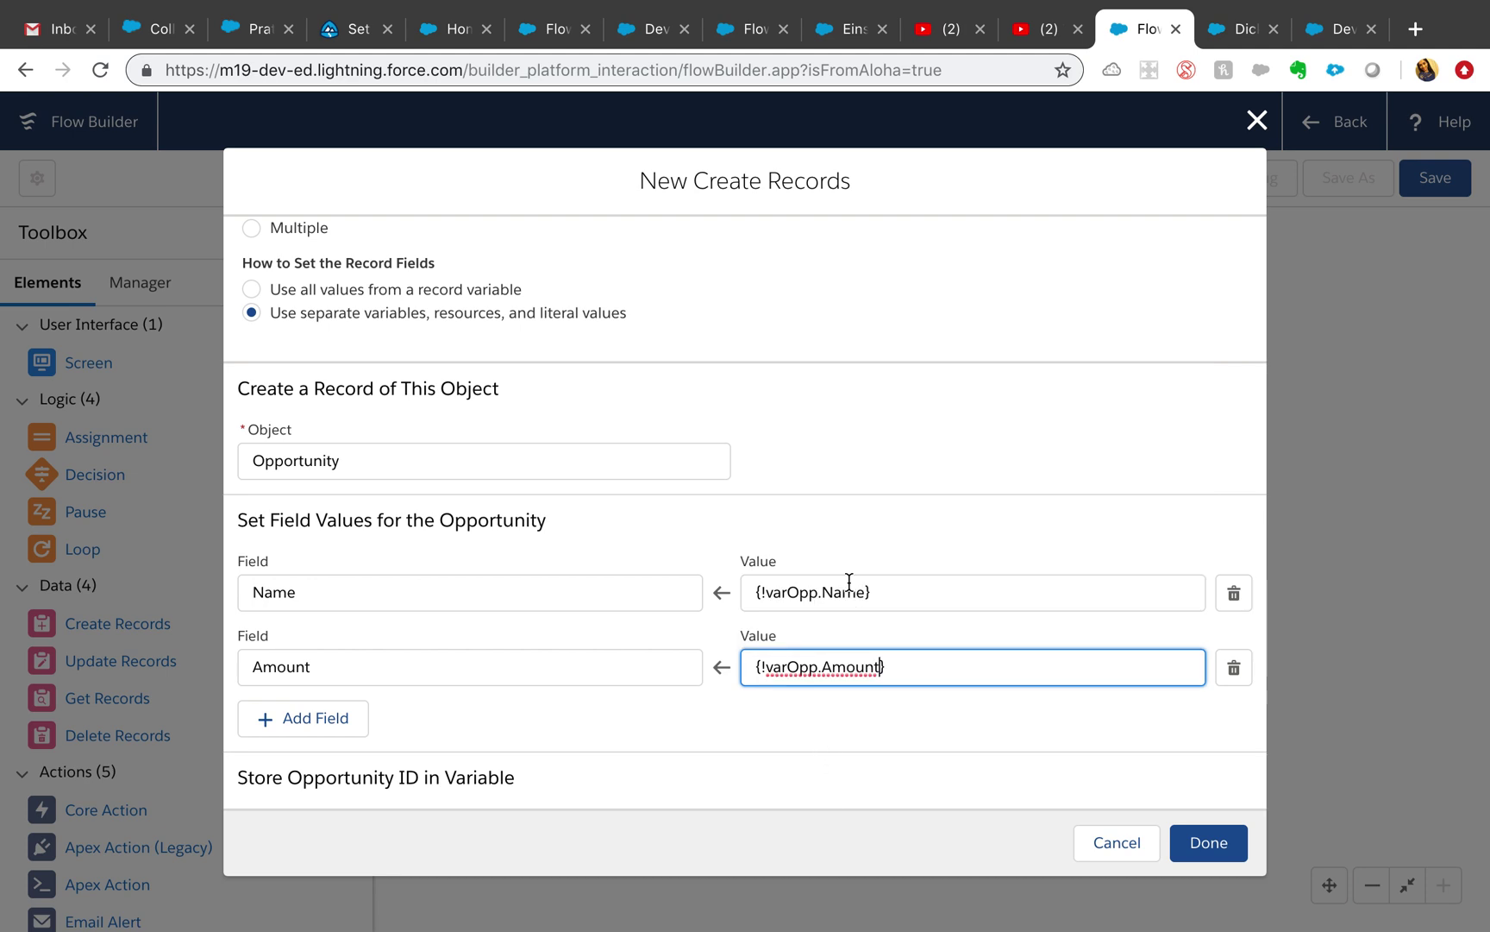
# Add a field assignment that sets AccountId to {!varOpp.AccountId}
pyautogui.click(300, 719)
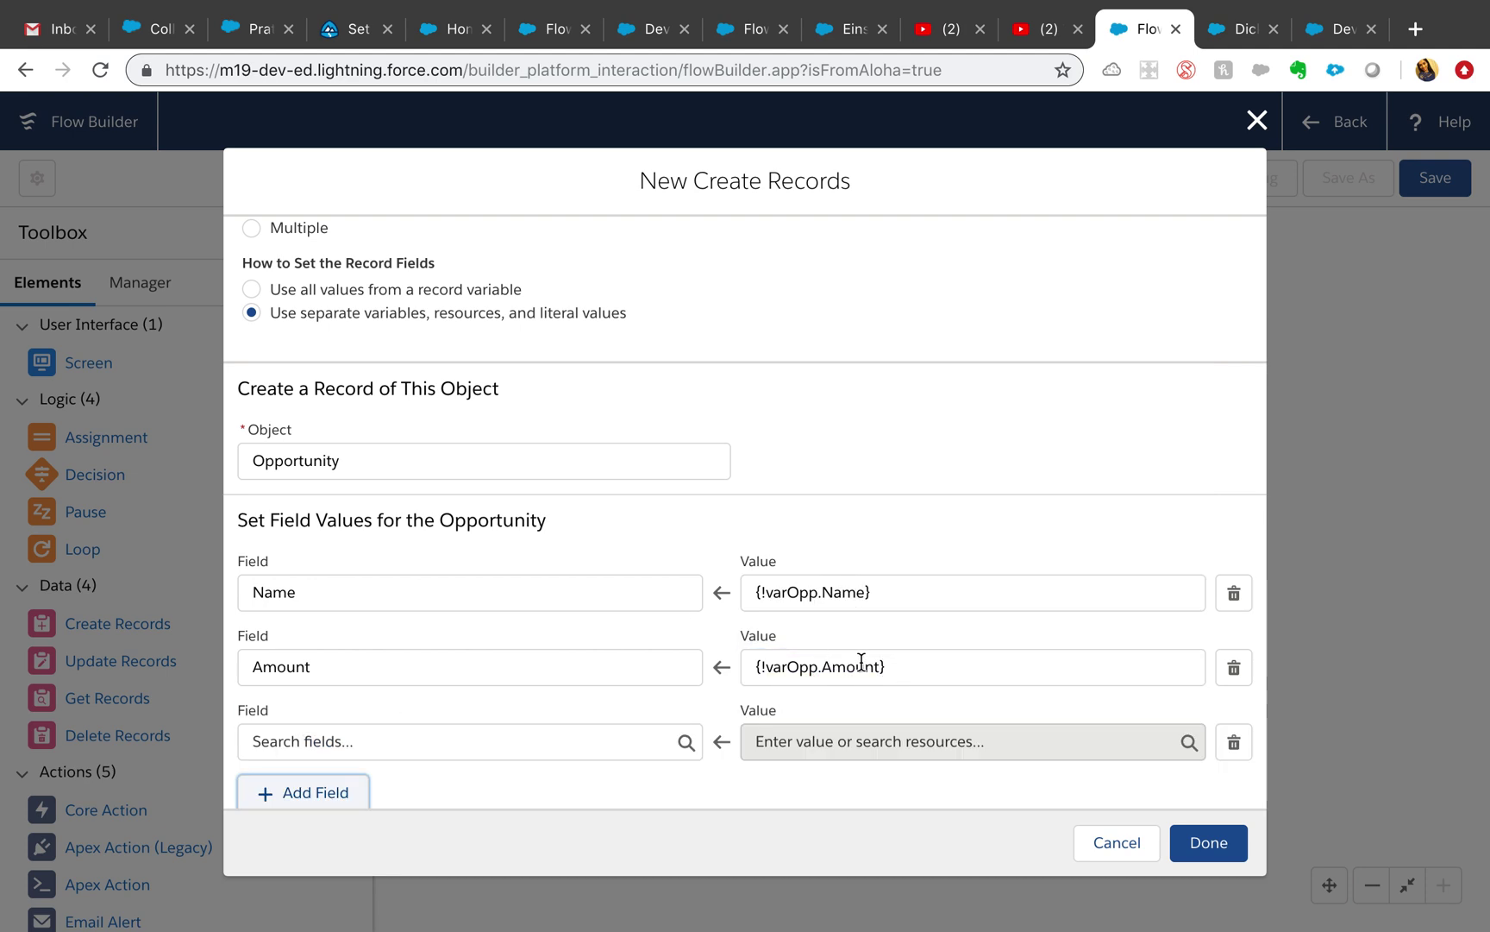
pyautogui.click(615, 744)
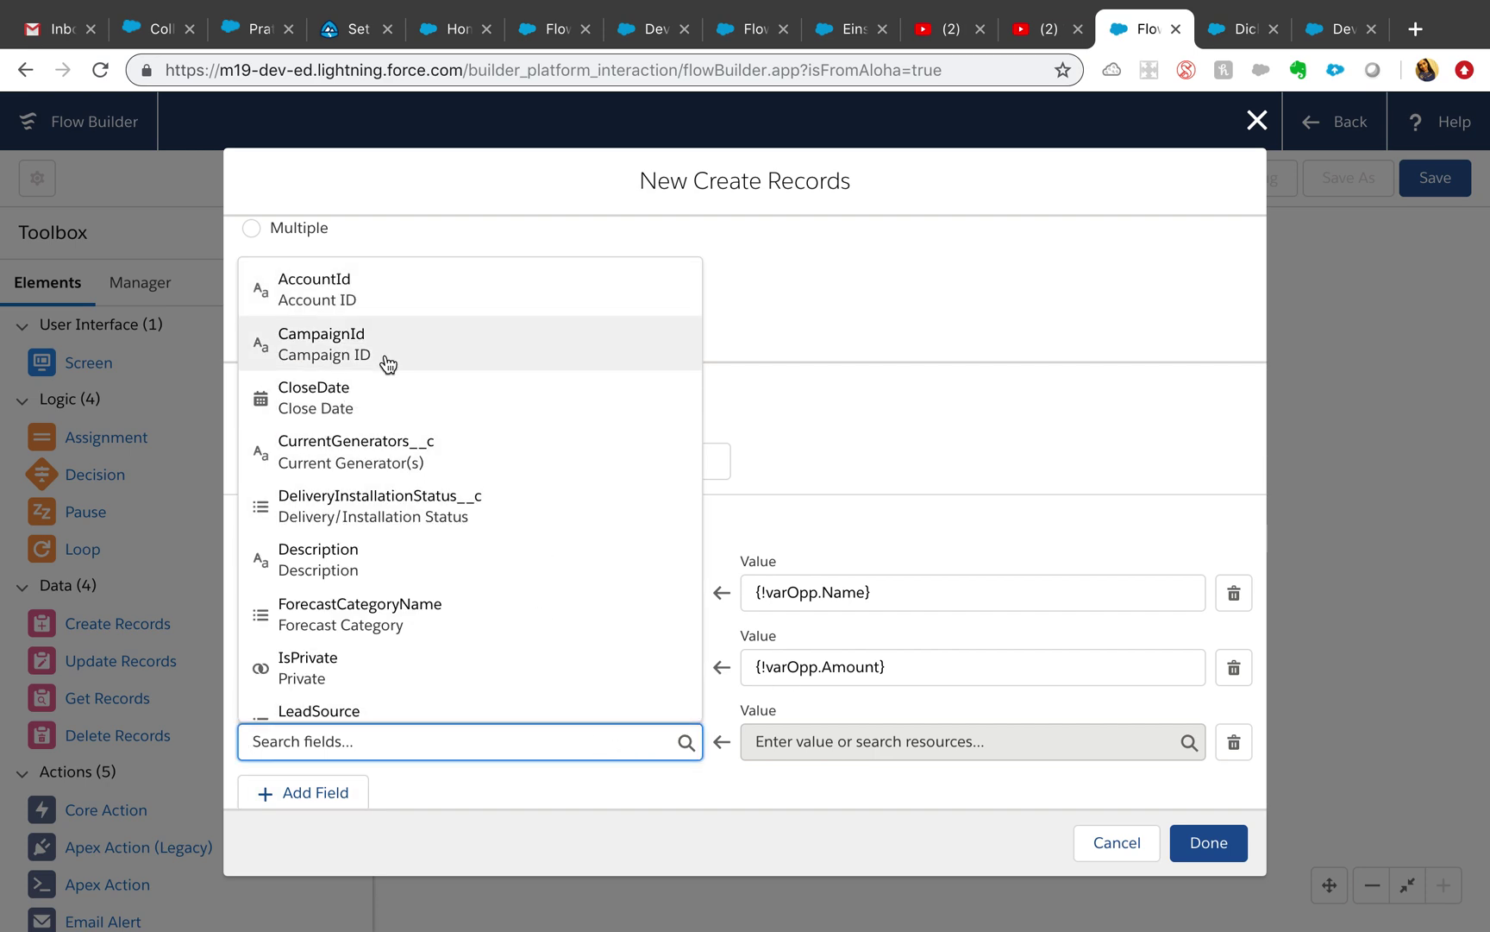
pyautogui.click(391, 299)
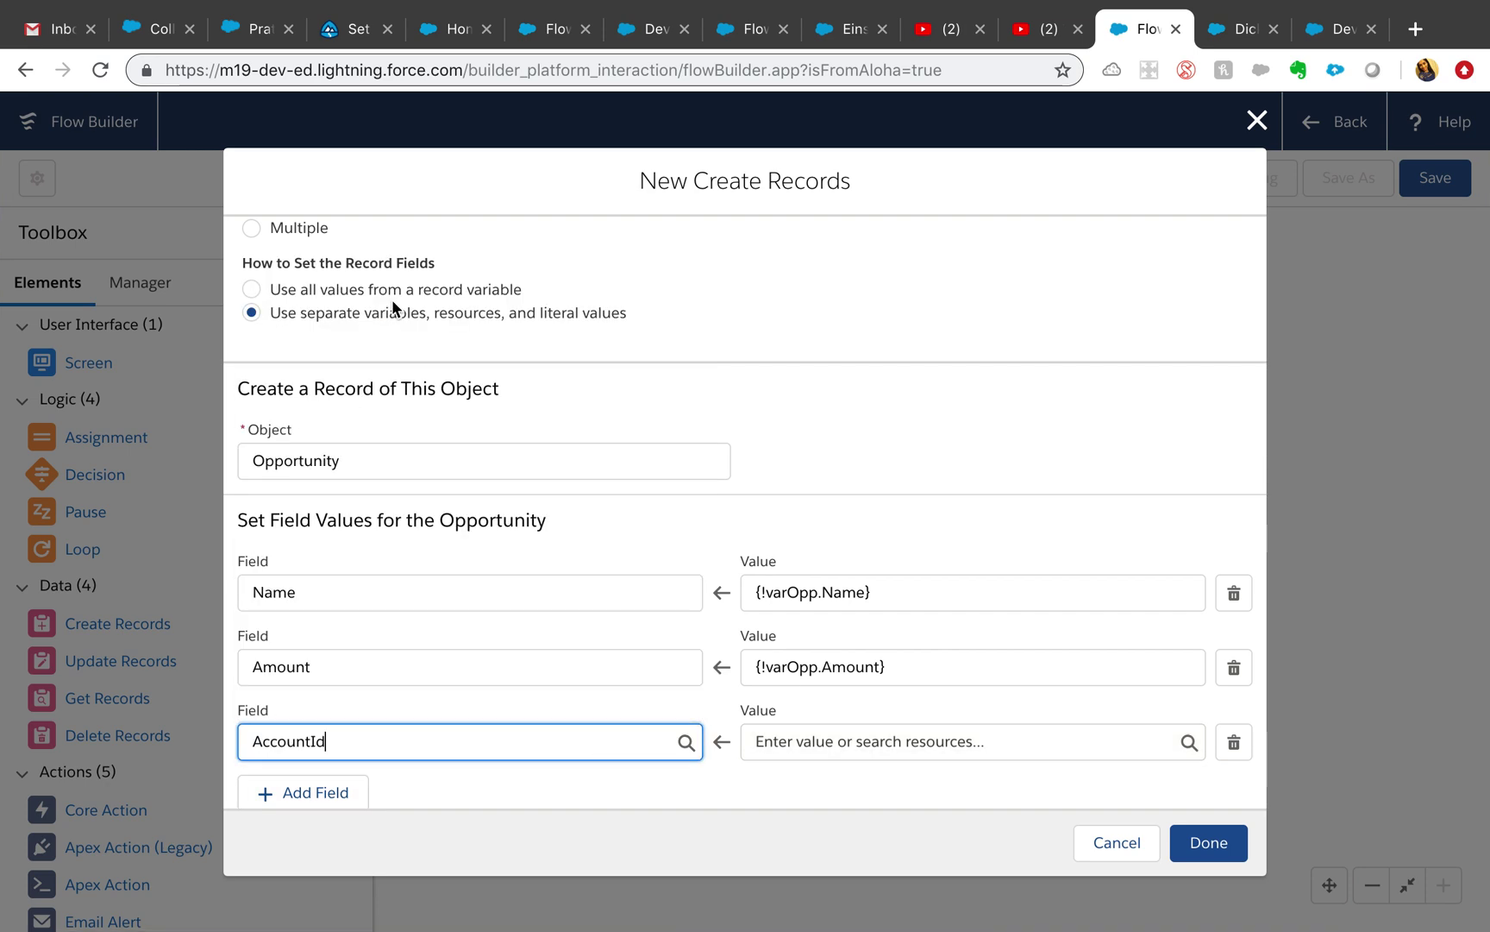
pyautogui.click(795, 741)
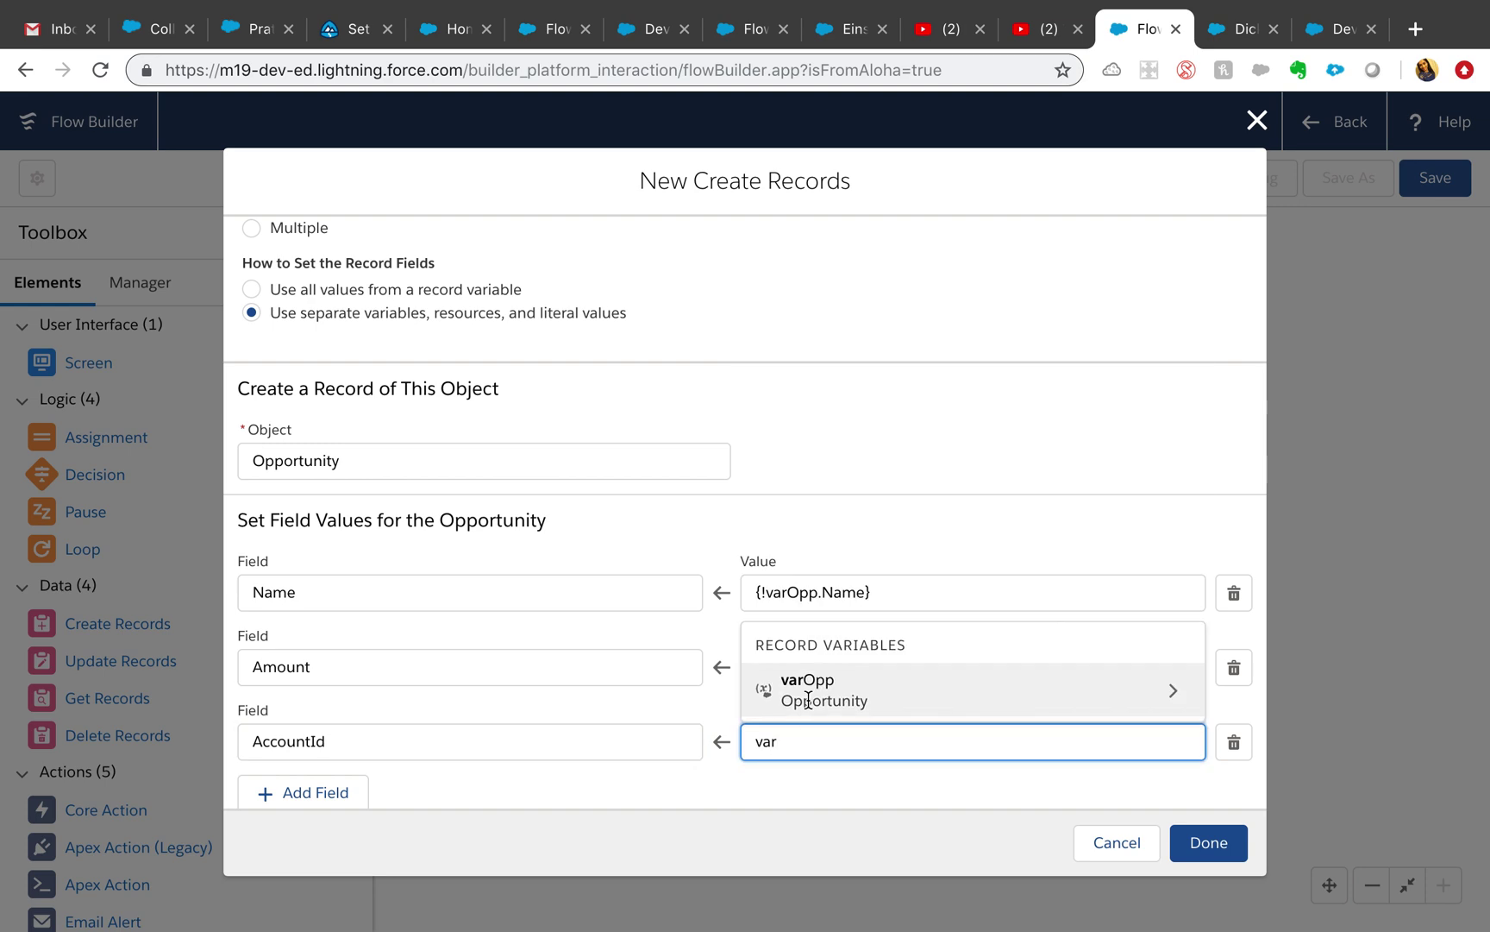
pyautogui.click(841, 688)
pyautogui.write('Acc')
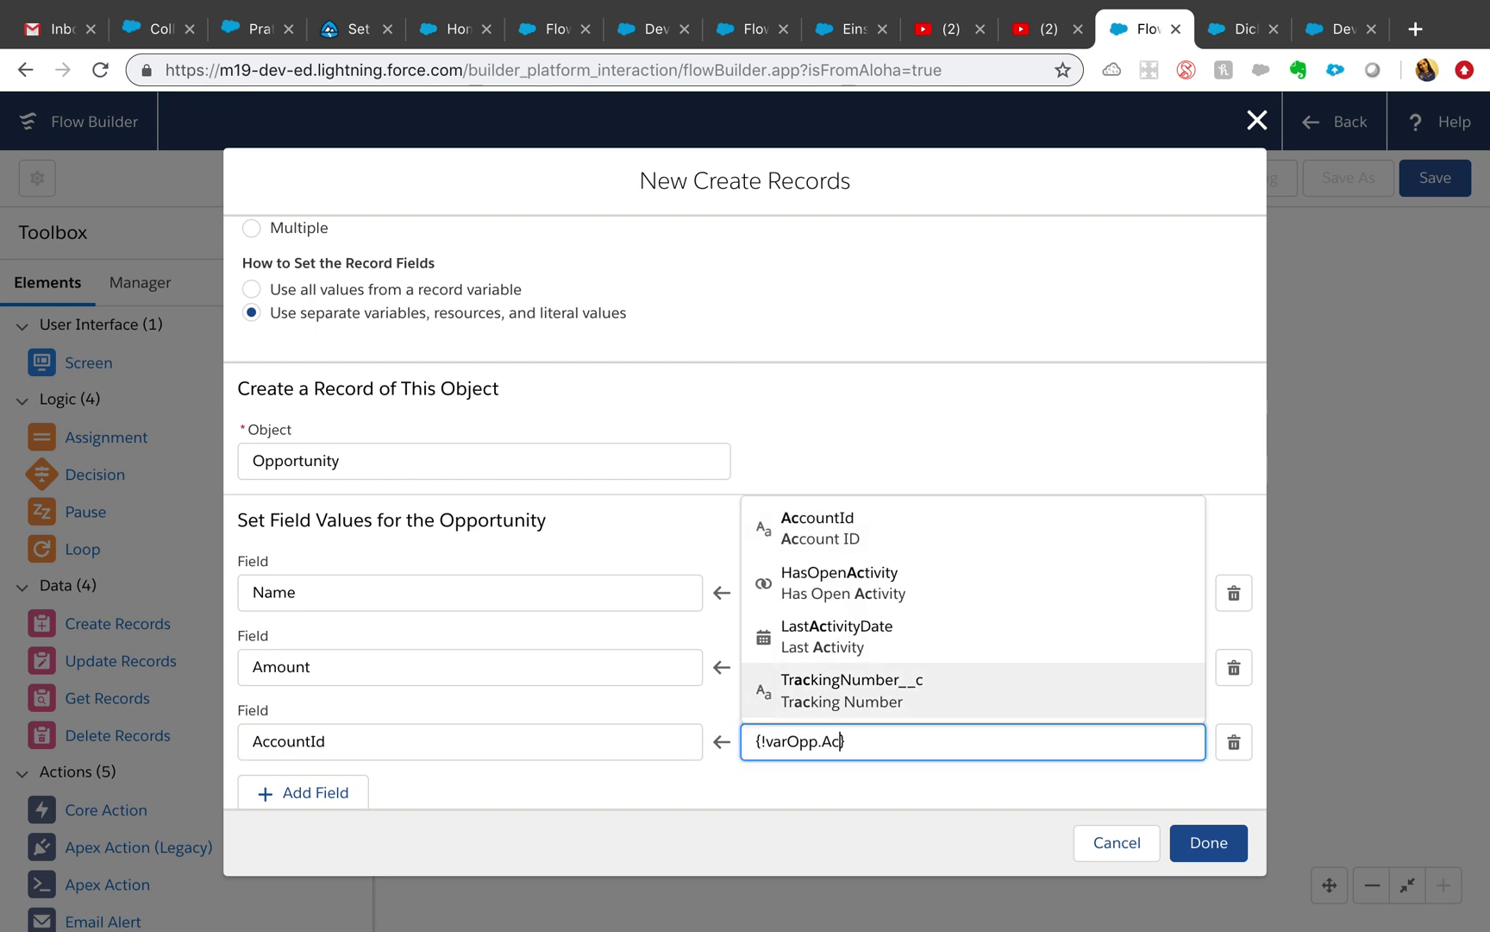
pyautogui.click(846, 671)
# Add a field assignment that sets StageName to the Stage screen component, {!Stage}
pyautogui.scroll(-3, 593, 699)
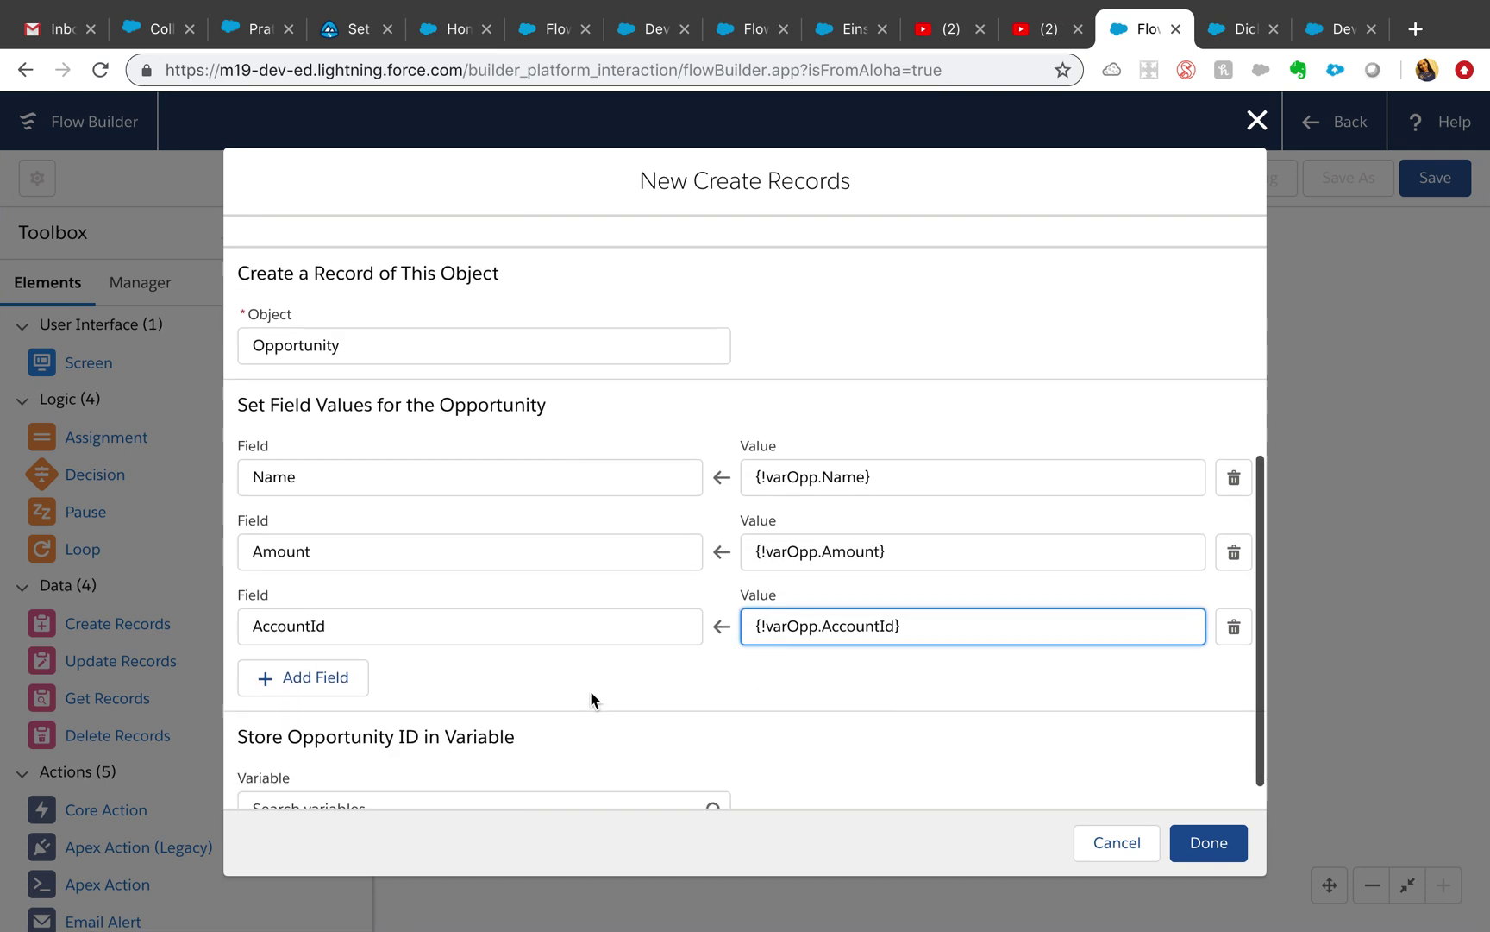
pyautogui.click(329, 552)
pyautogui.click(359, 669)
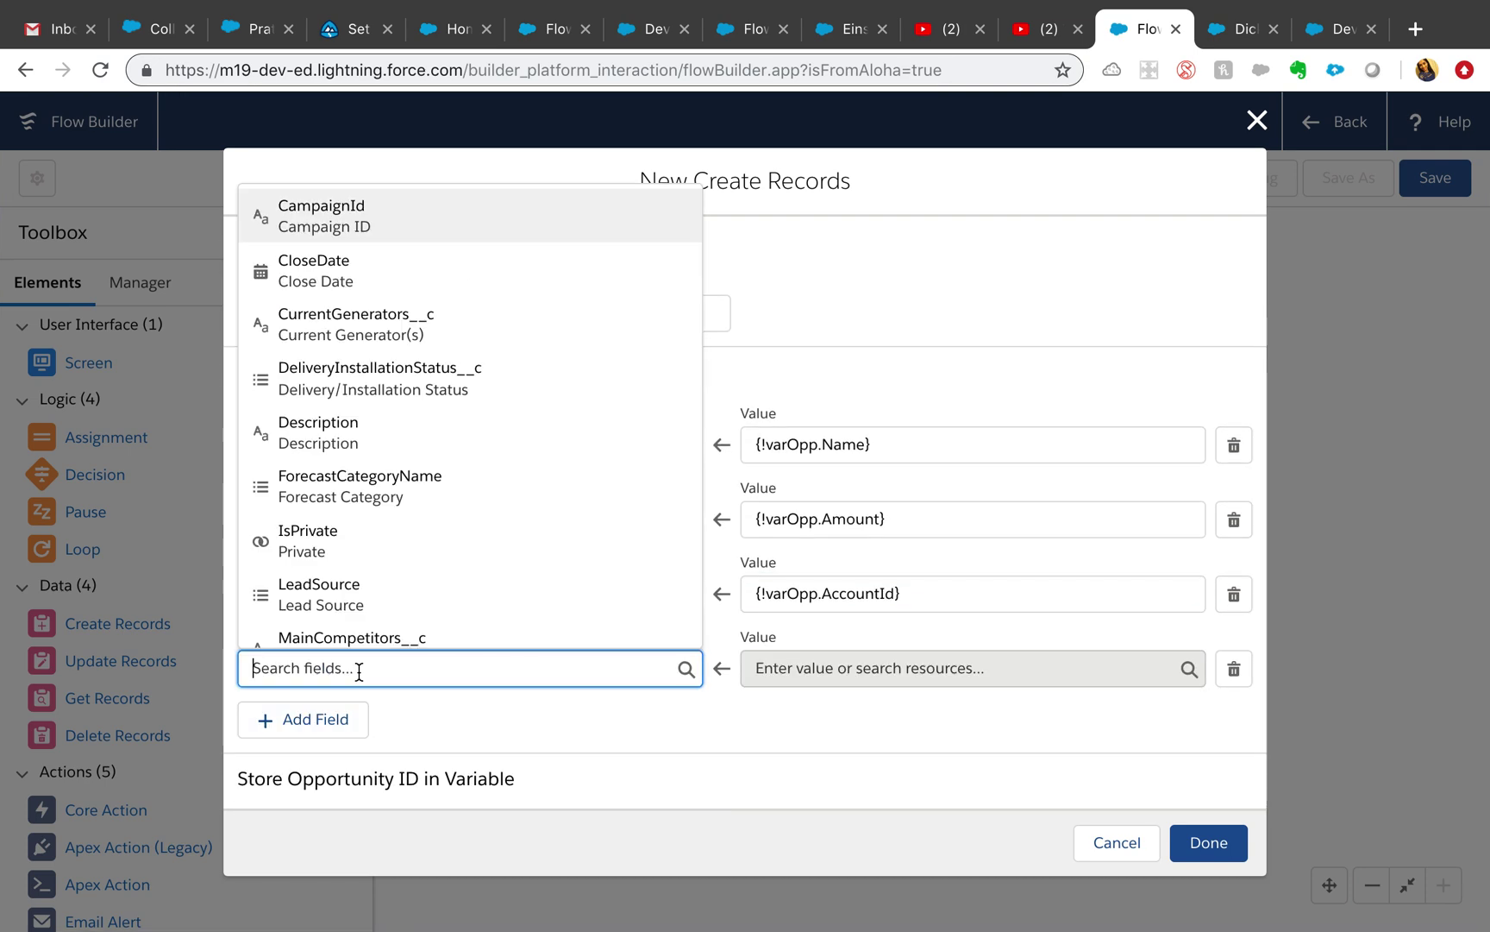
pyautogui.write('stag')
pyautogui.click(361, 621)
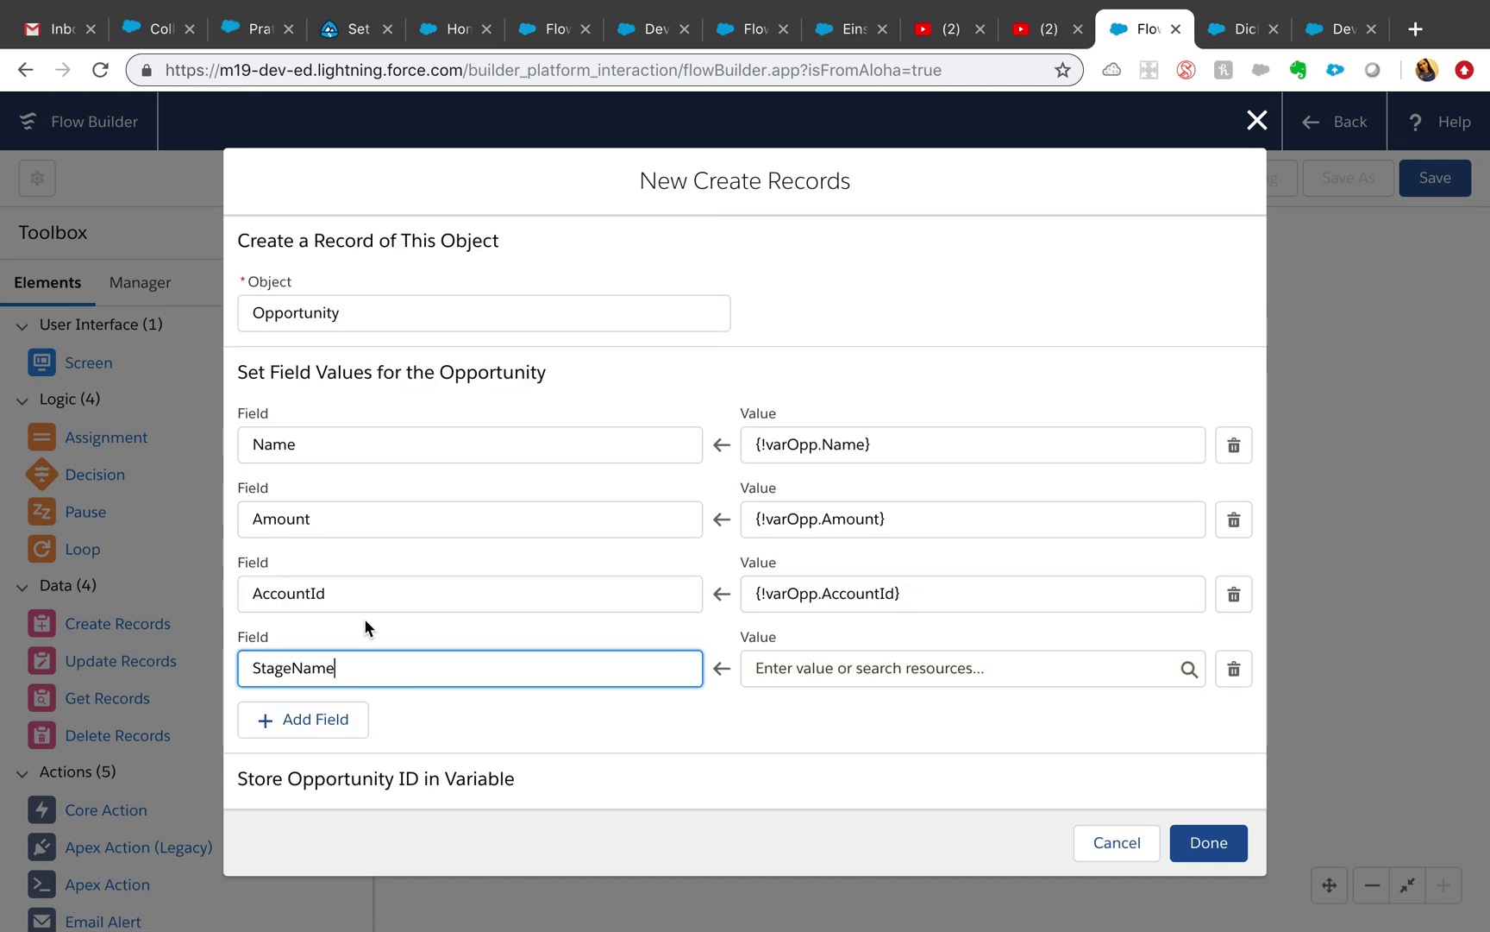
pyautogui.click(773, 680)
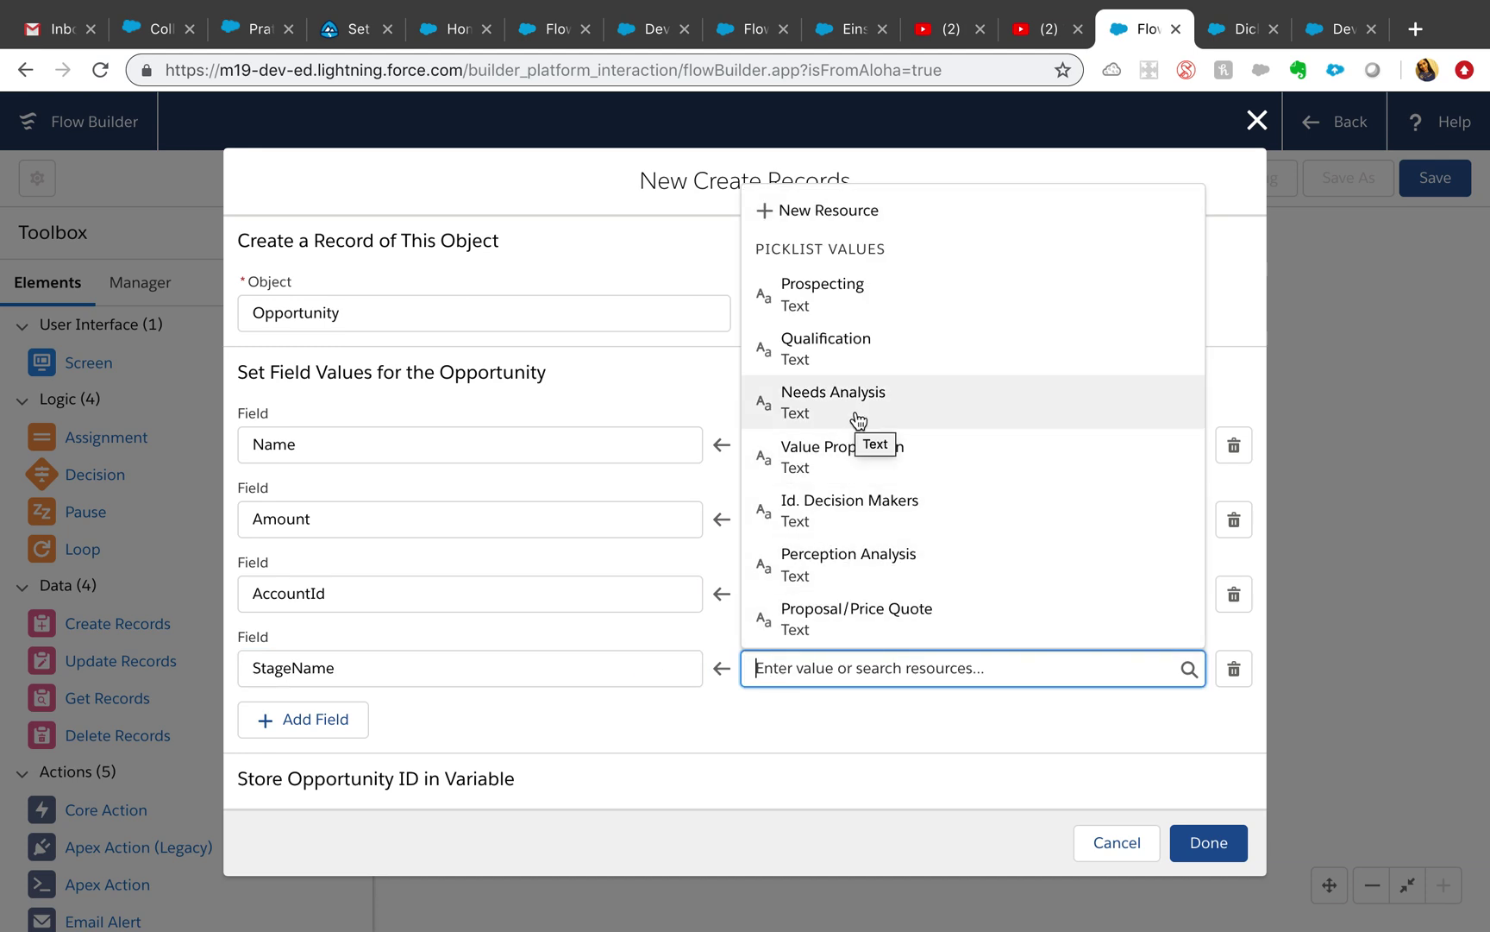
pyautogui.scroll(-10, 857, 420)
pyautogui.scroll(-5, 857, 406)
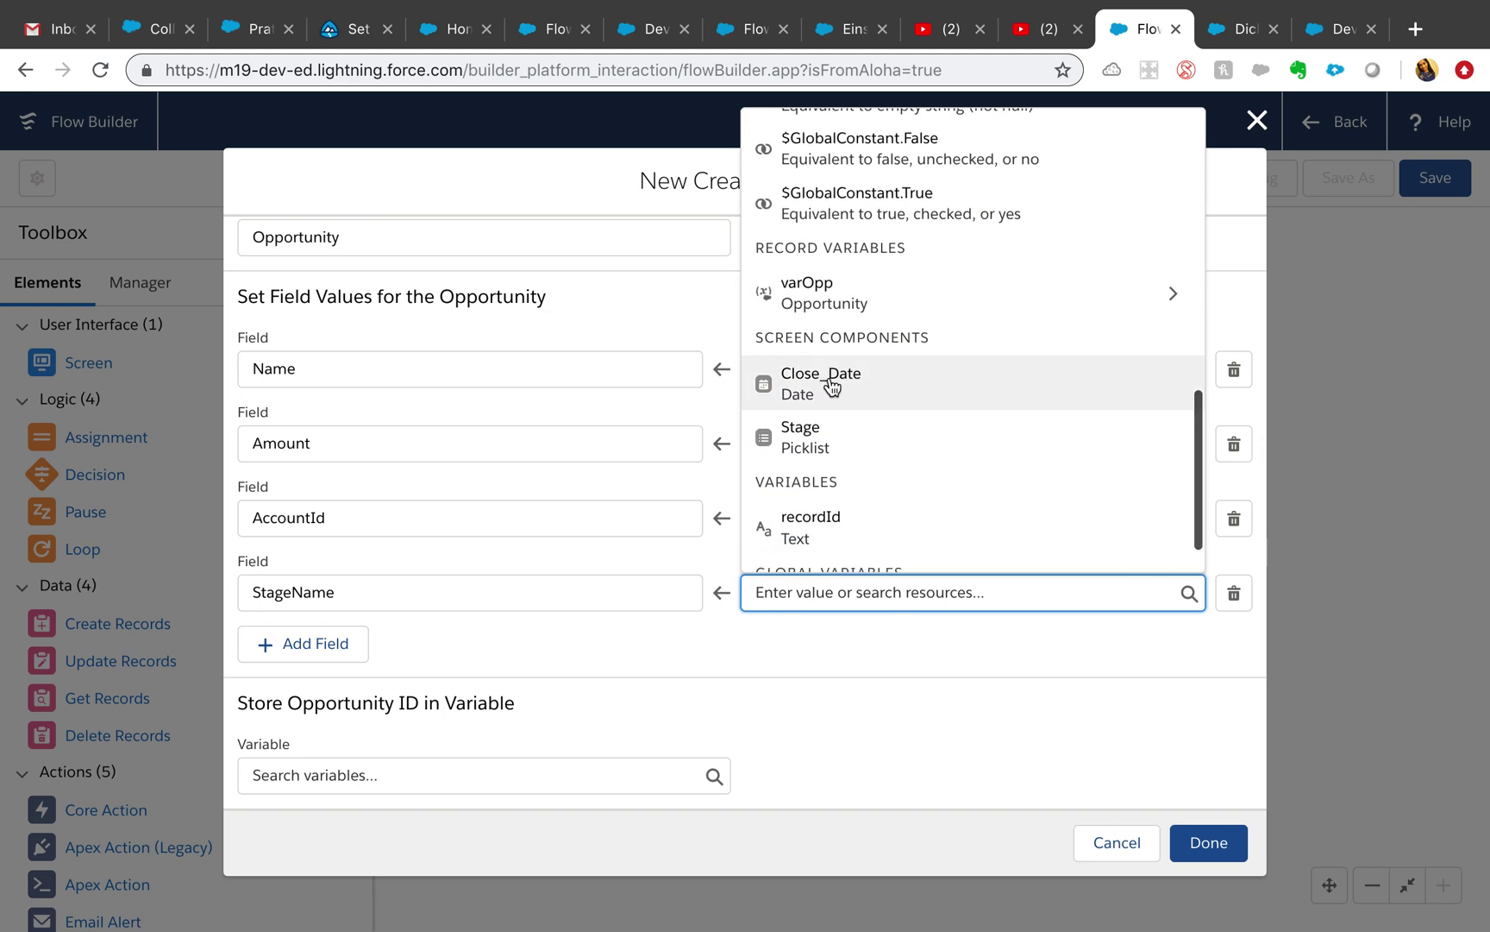
pyautogui.click(811, 440)
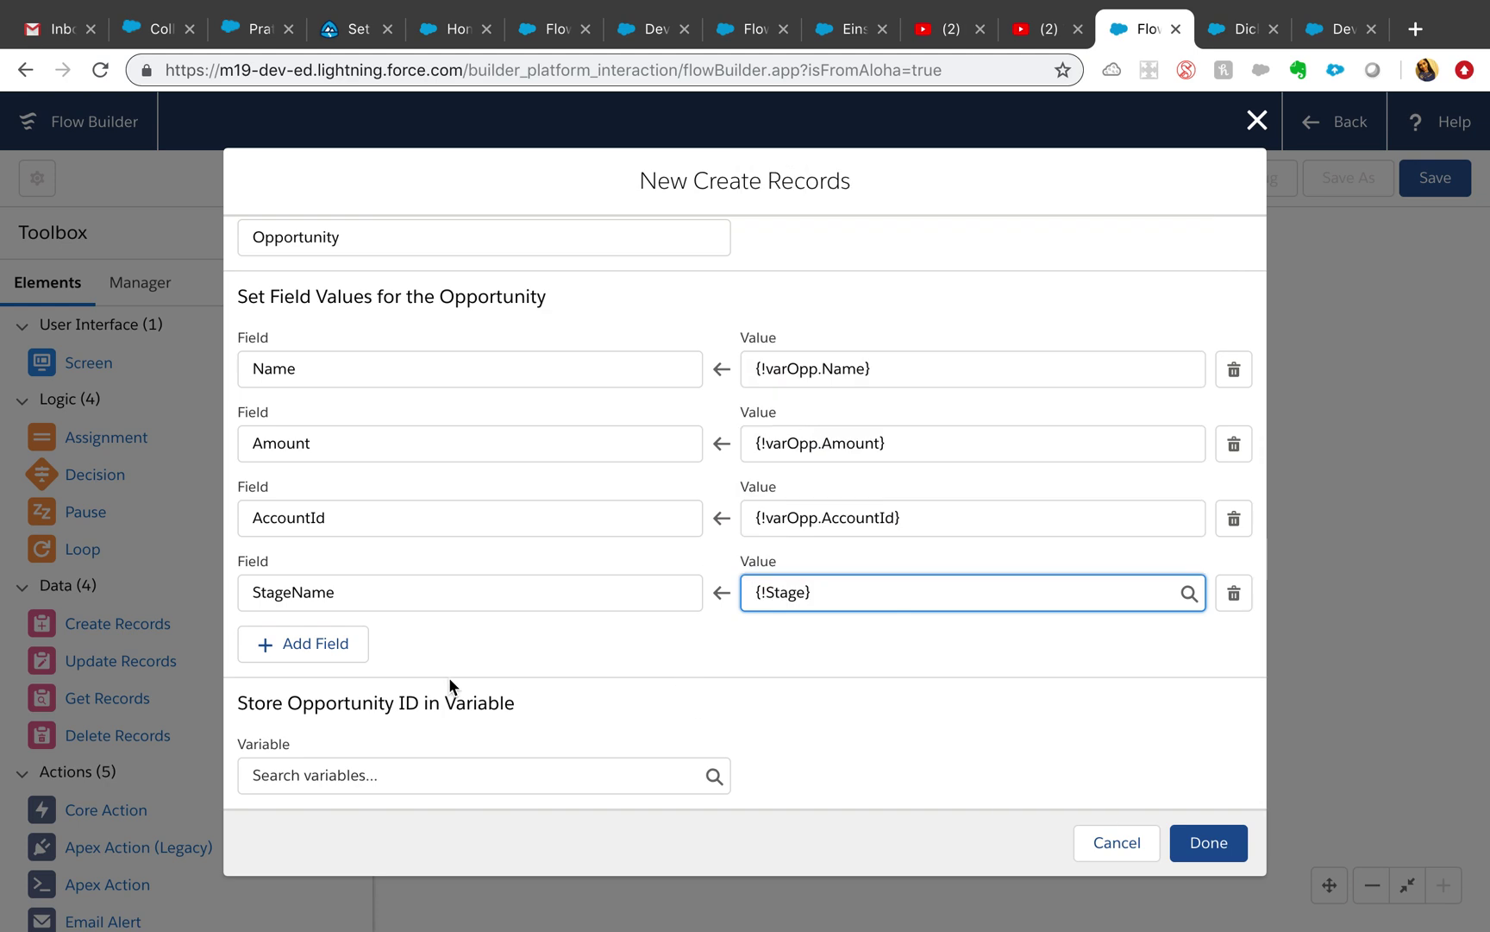
# Add a field assignment that sets CloseDate to the Close_Date screen component
pyautogui.click(290, 656)
pyautogui.click(340, 673)
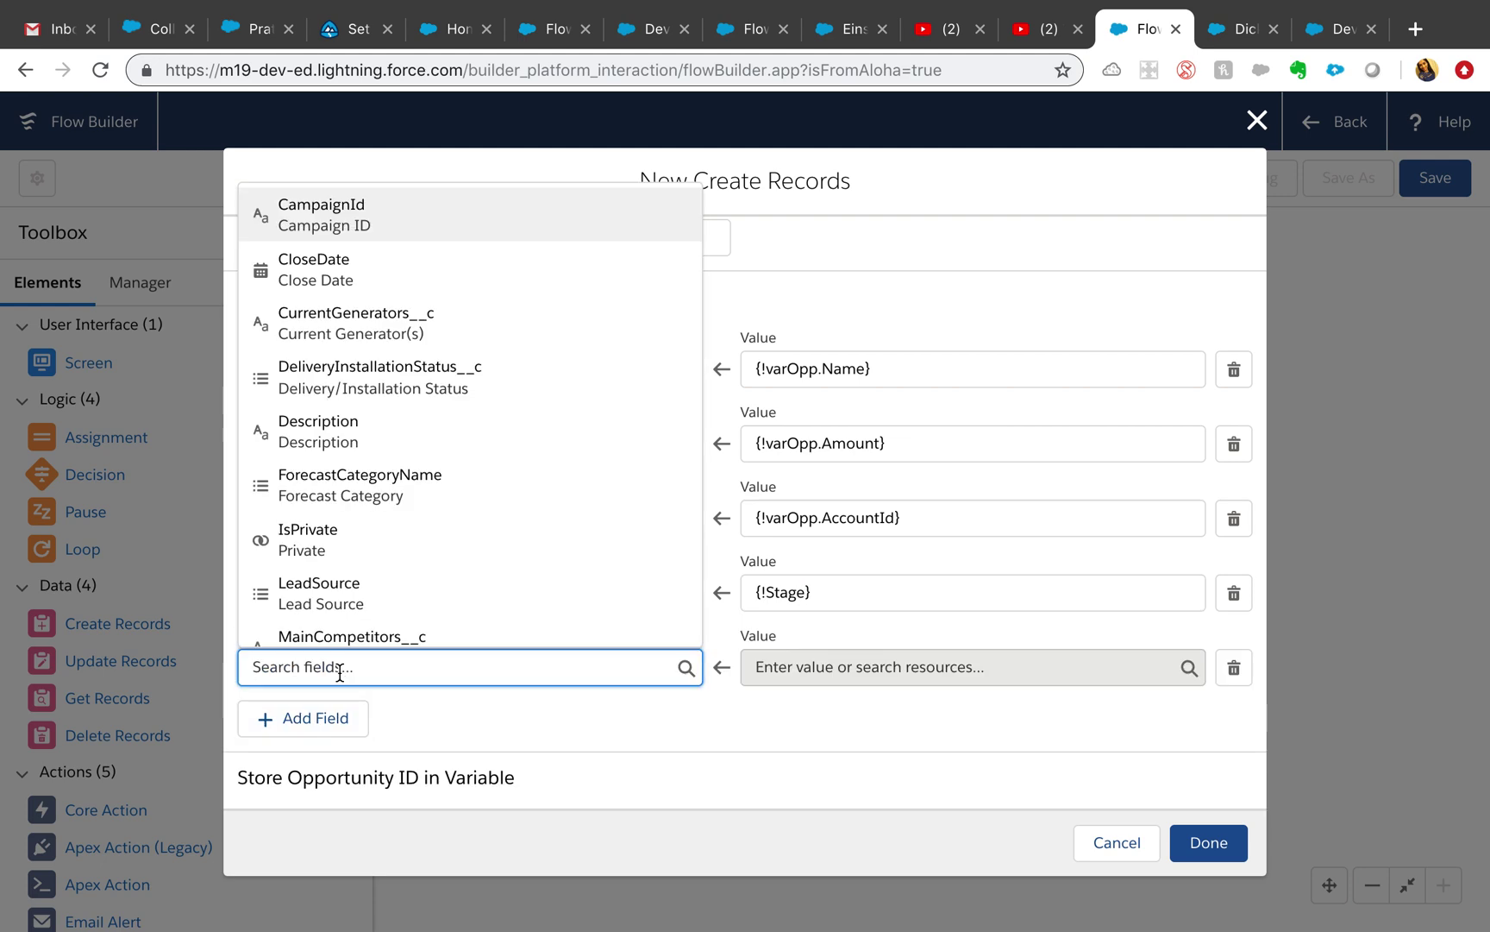
pyautogui.write('Clo')
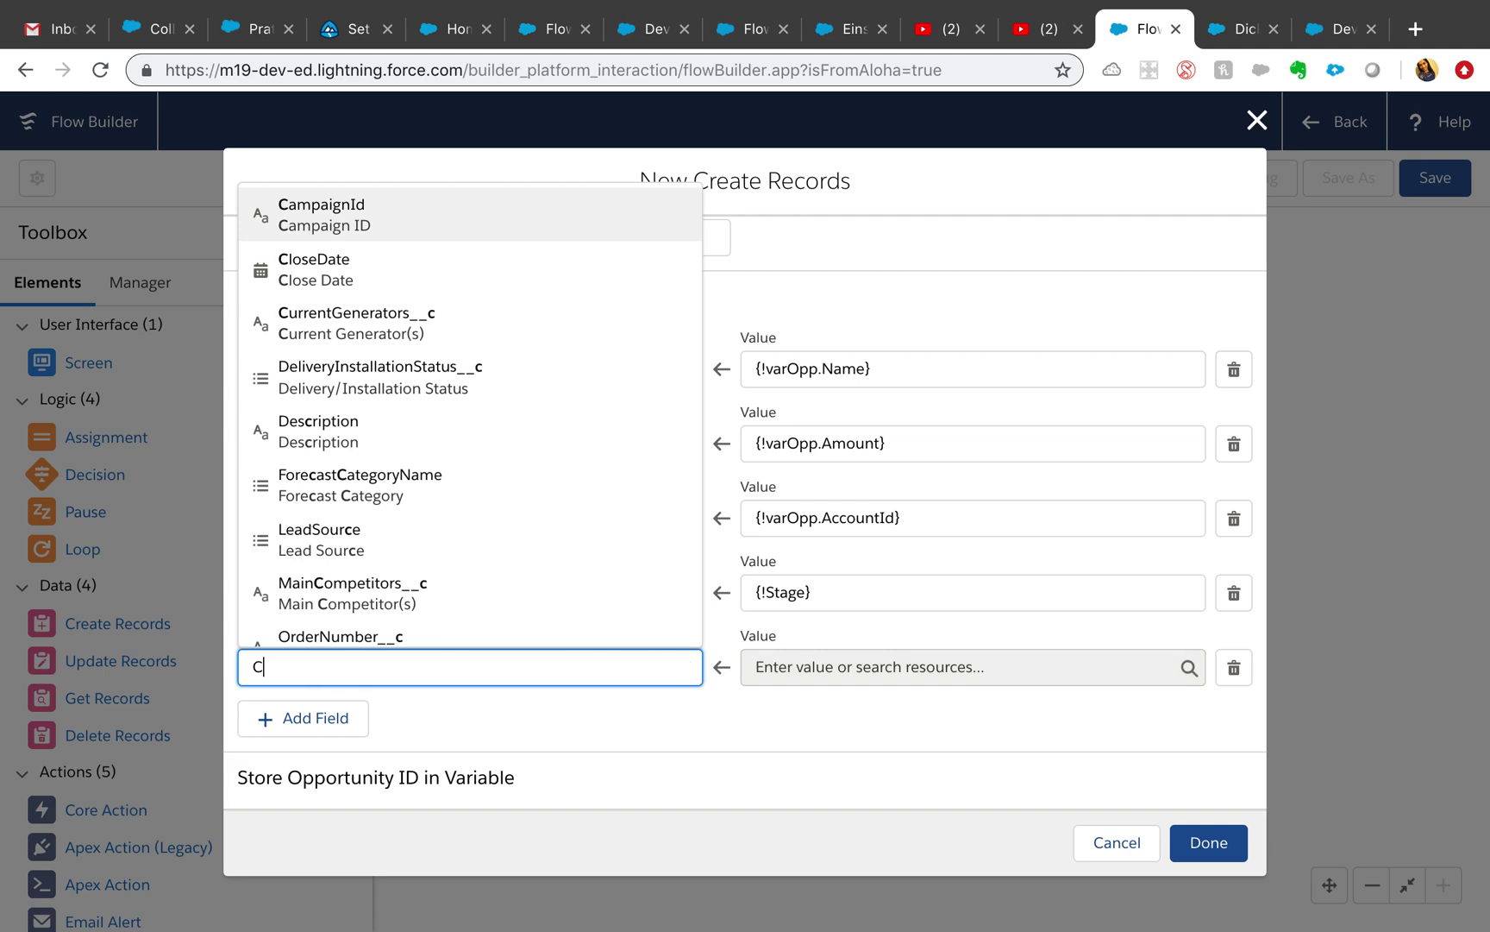
pyautogui.click(382, 625)
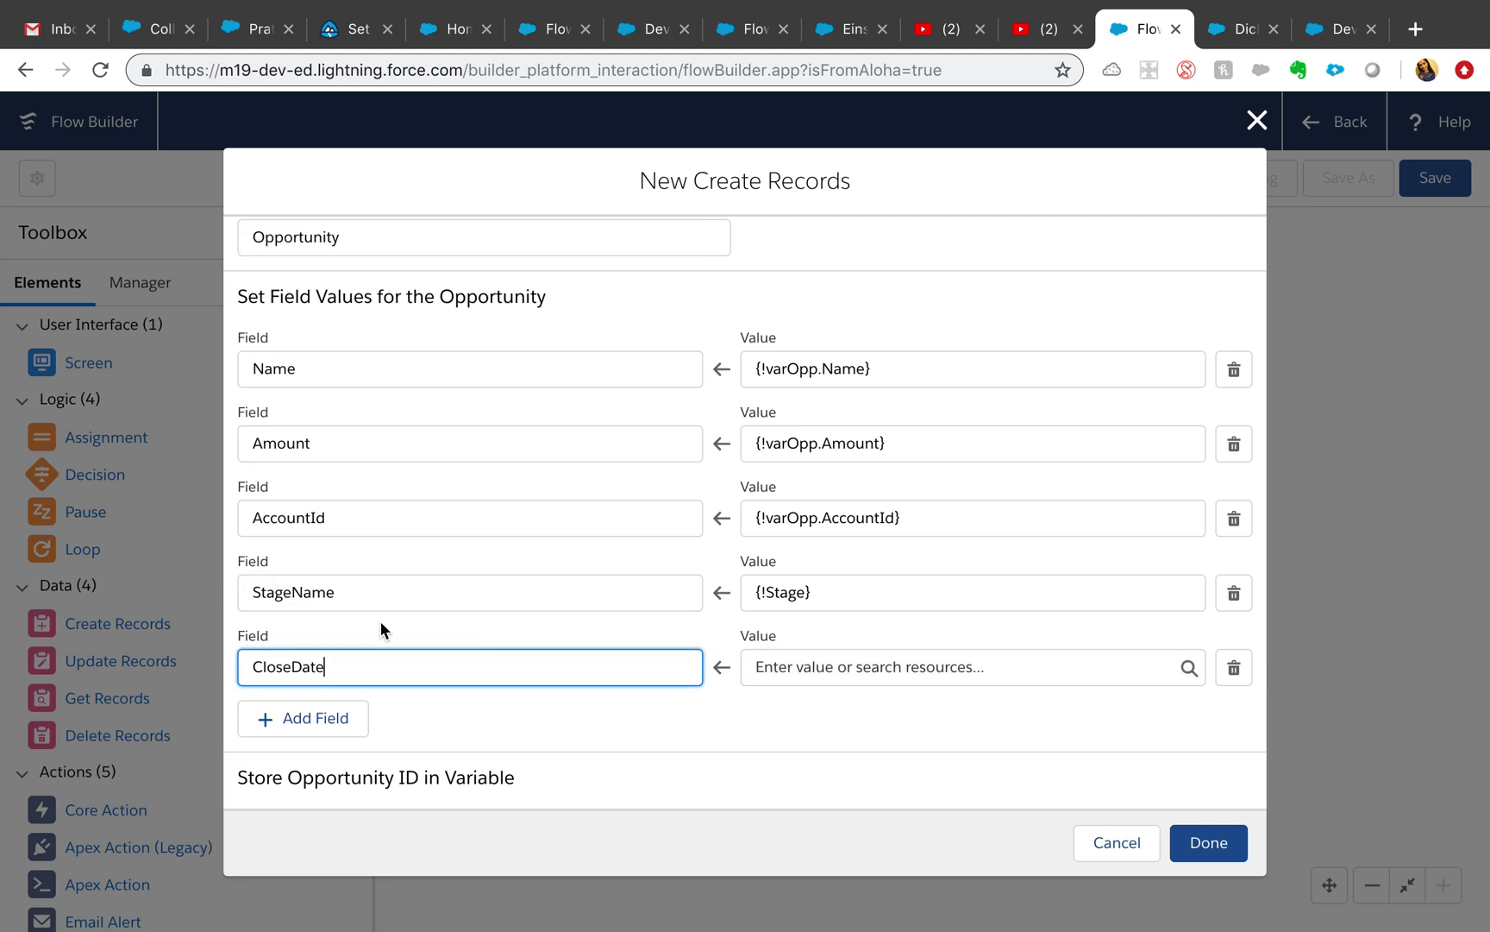
pyautogui.click(885, 667)
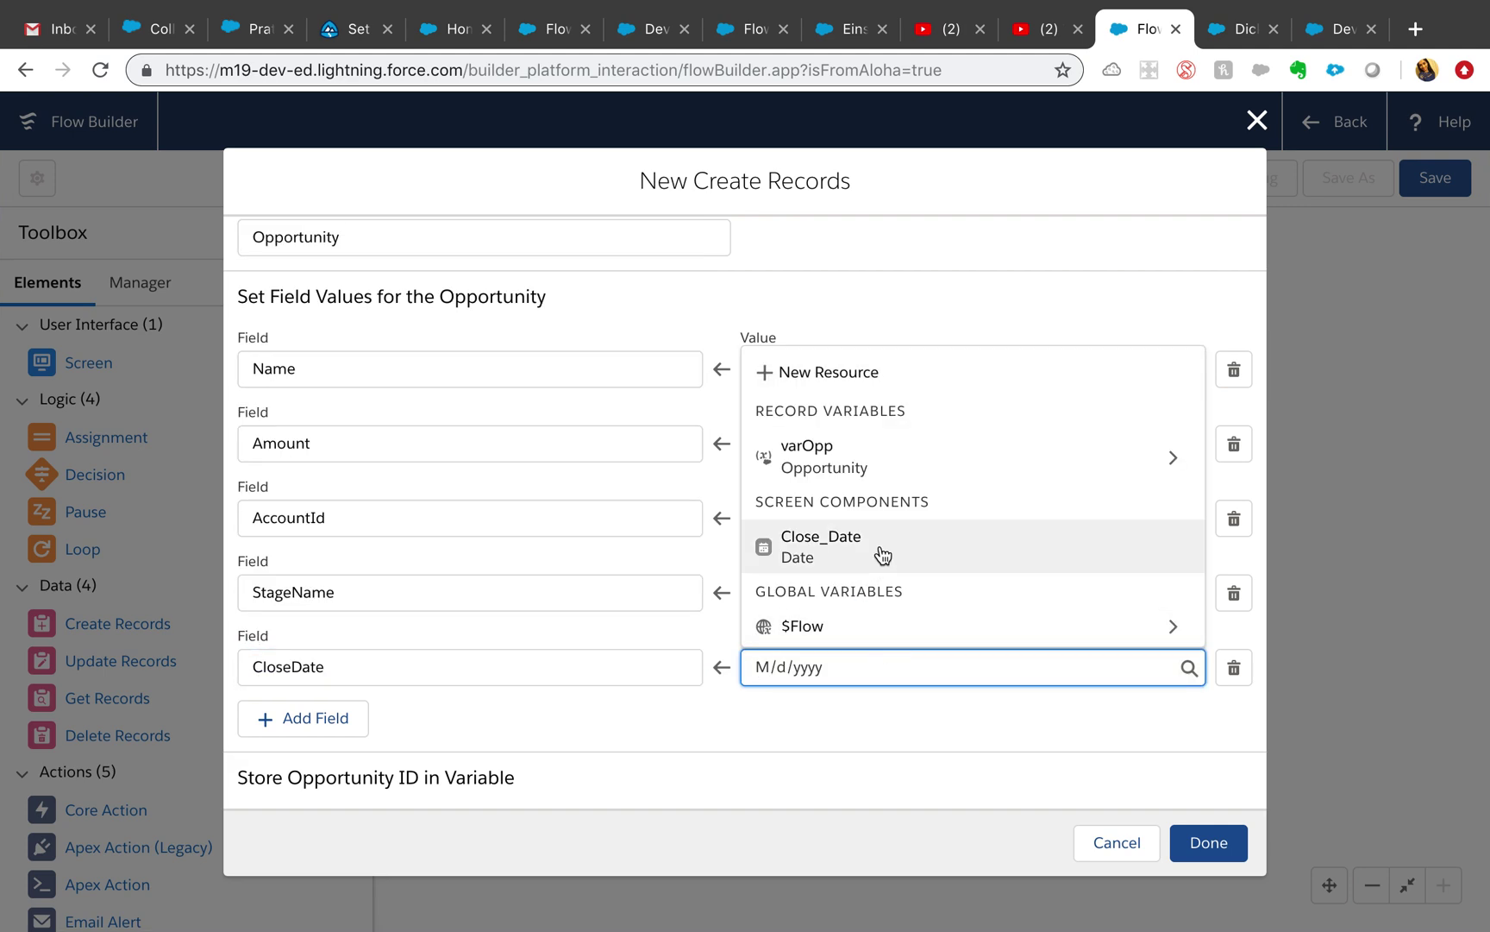
pyautogui.click(811, 539)
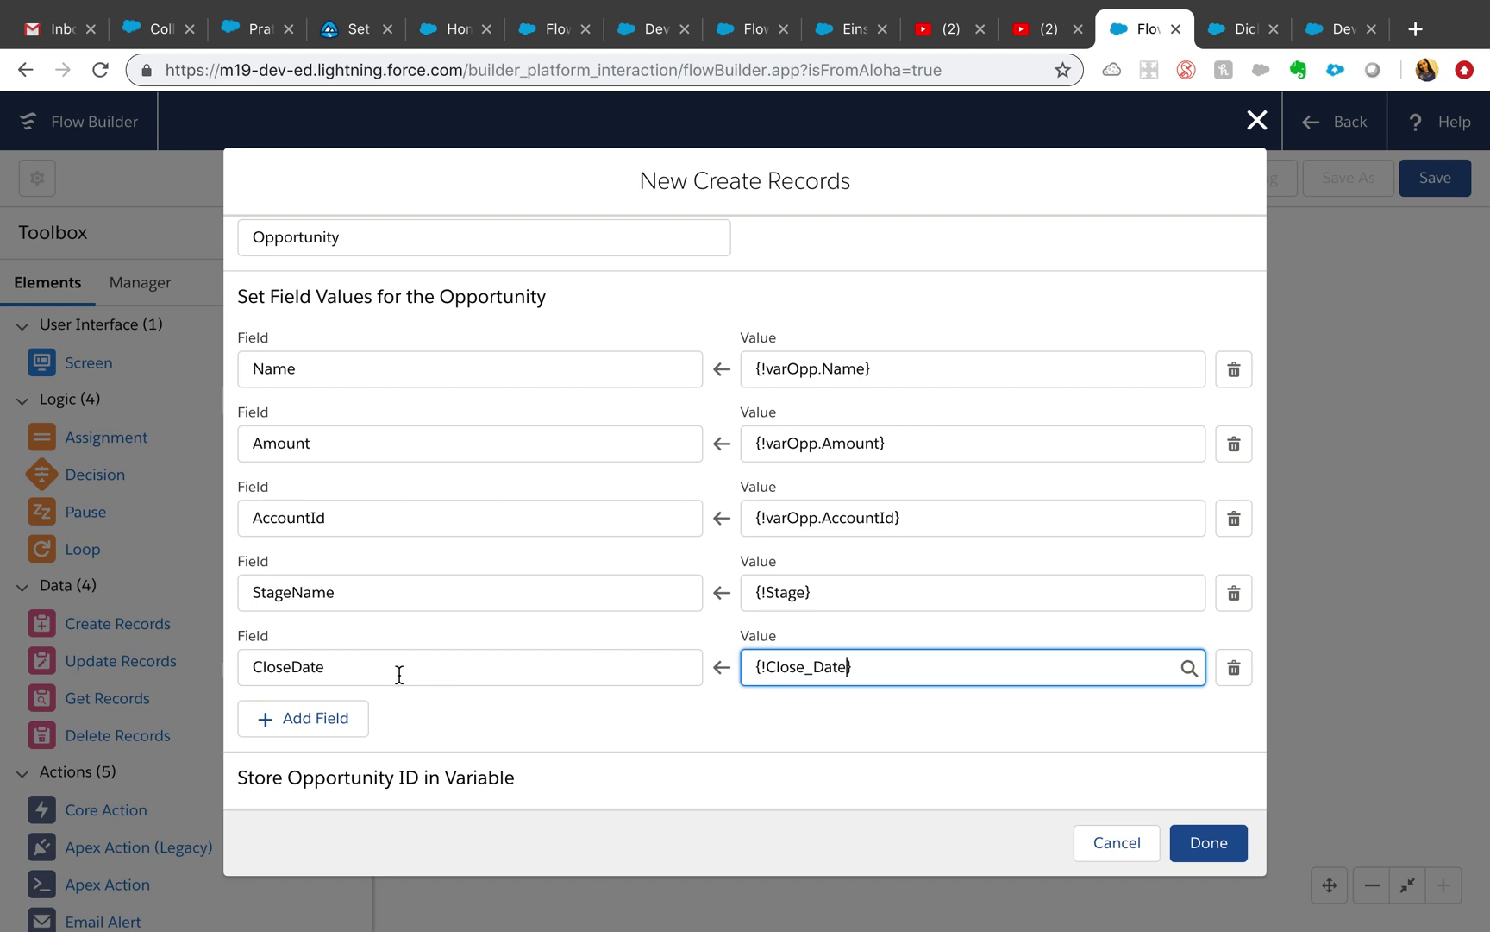
# Start a new Variable resource with API name newOppId for storing the new opportunity's ID
pyautogui.scroll(-2, 714, 679)
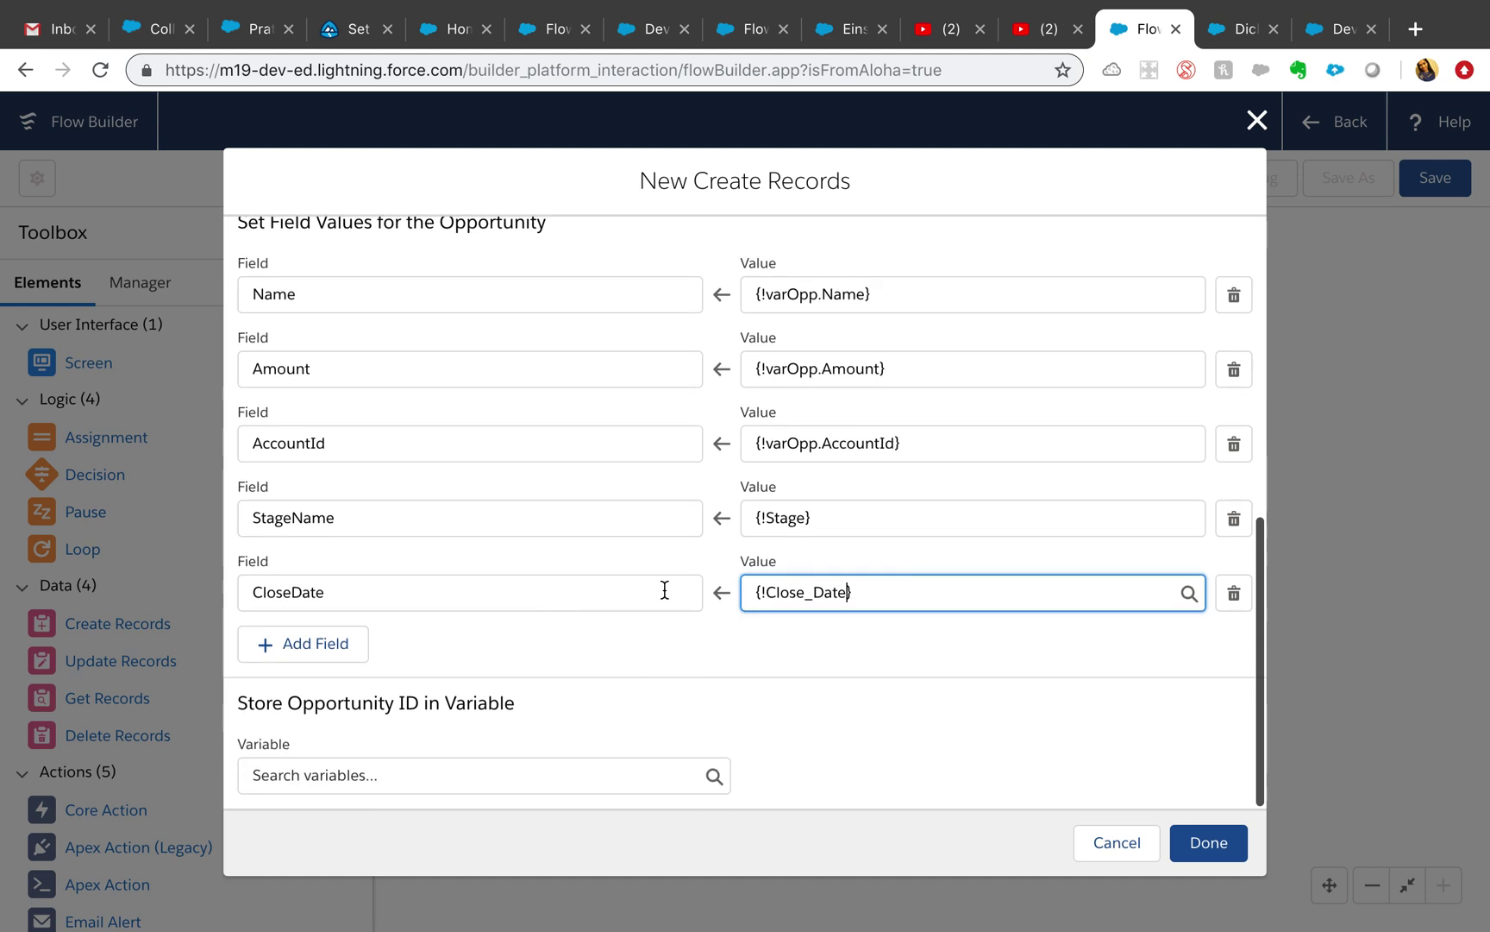
pyautogui.click(482, 766)
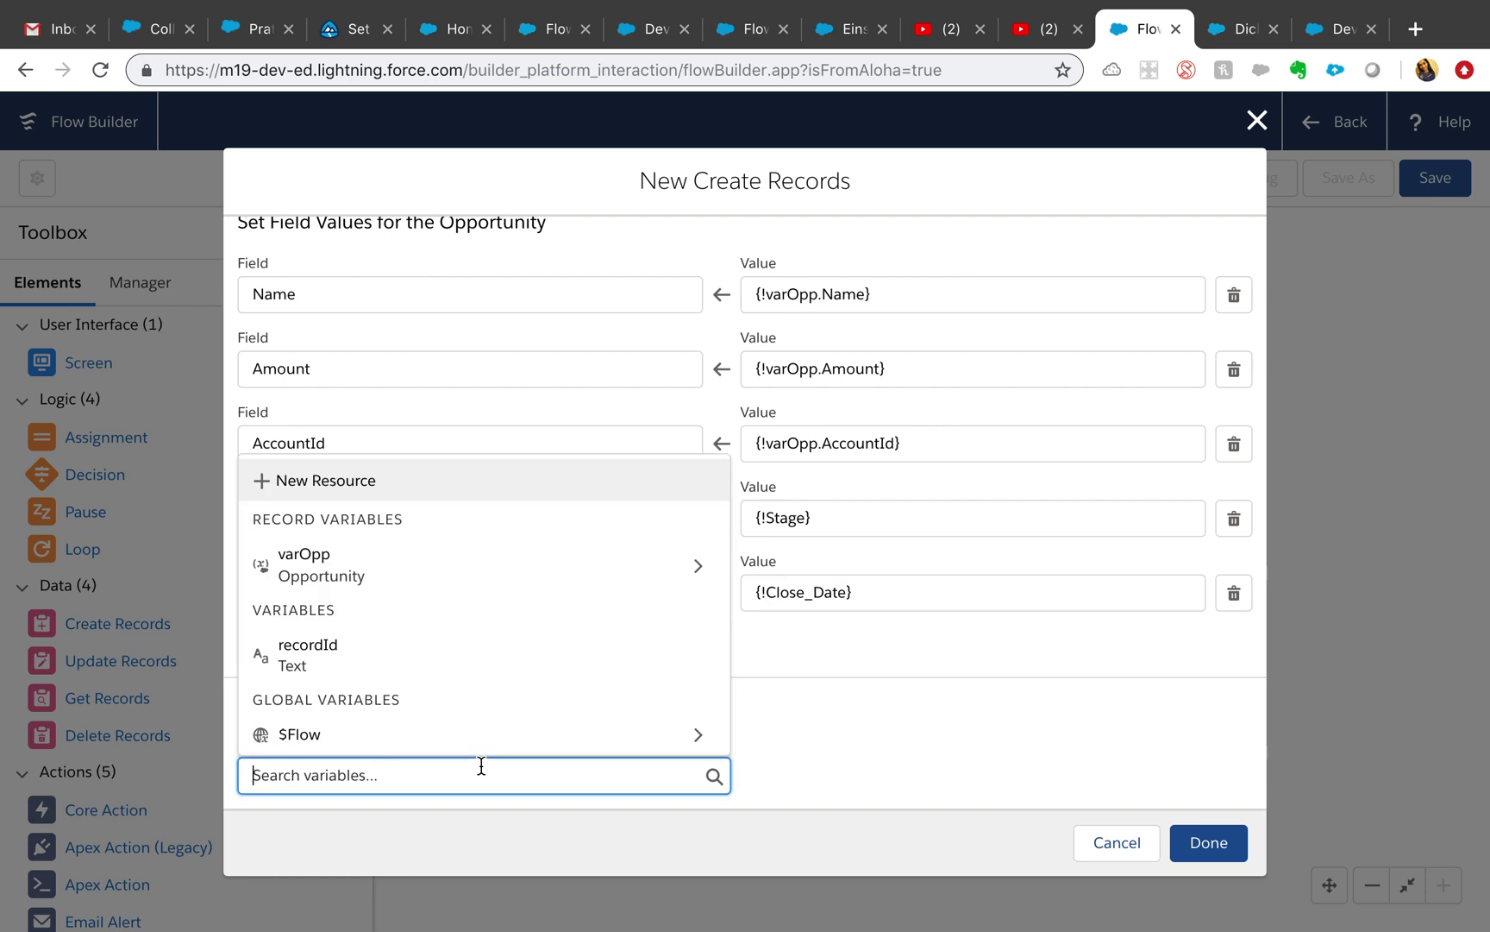
pyautogui.click(775, 751)
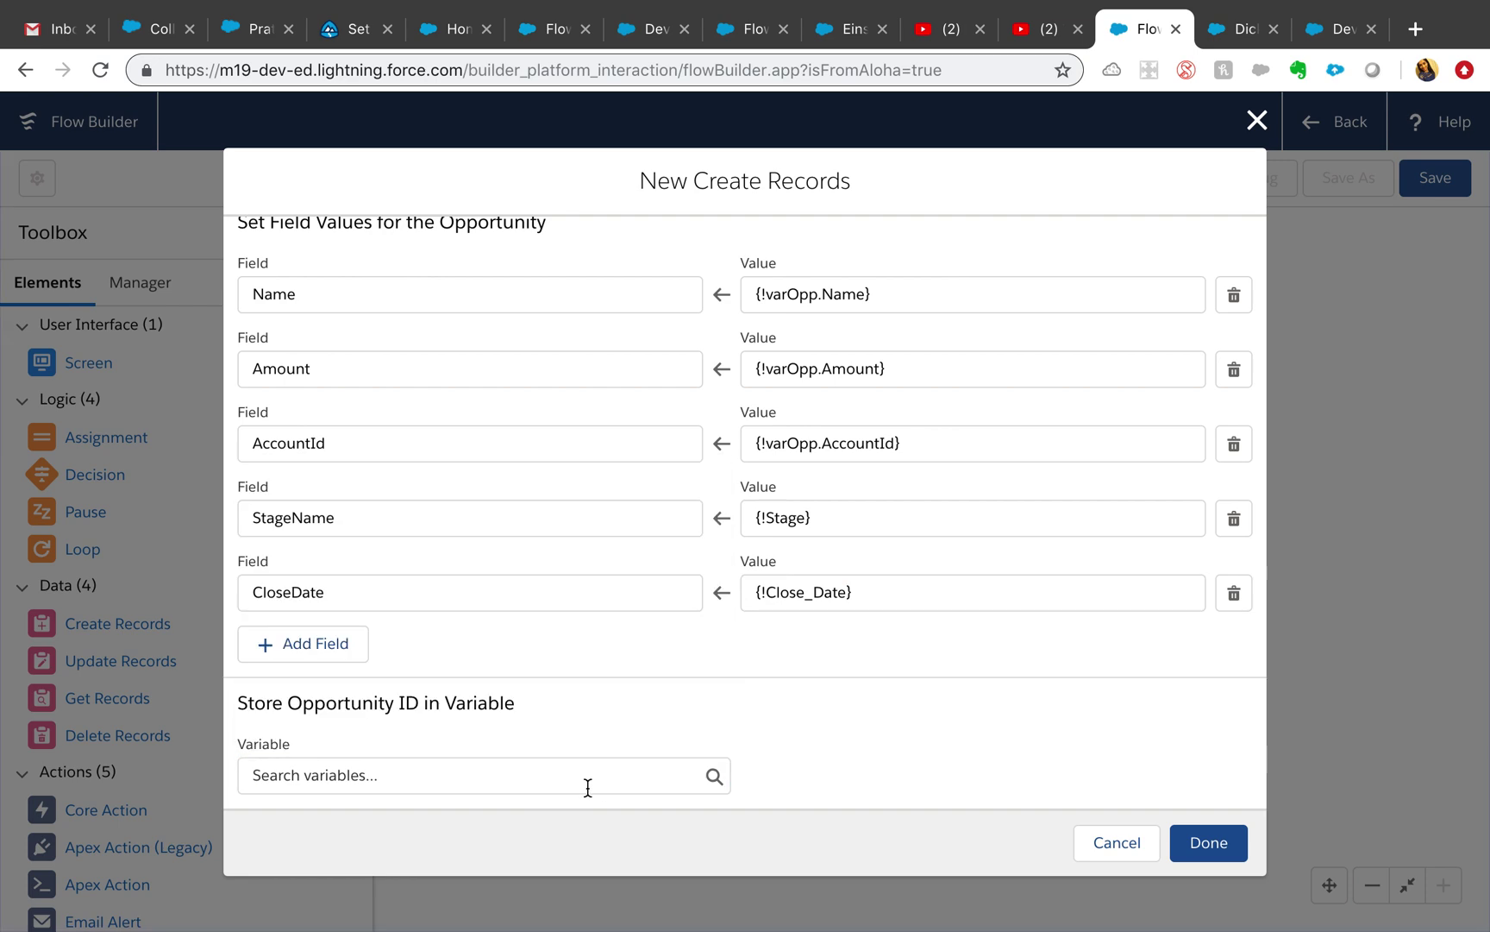
pyautogui.click(537, 786)
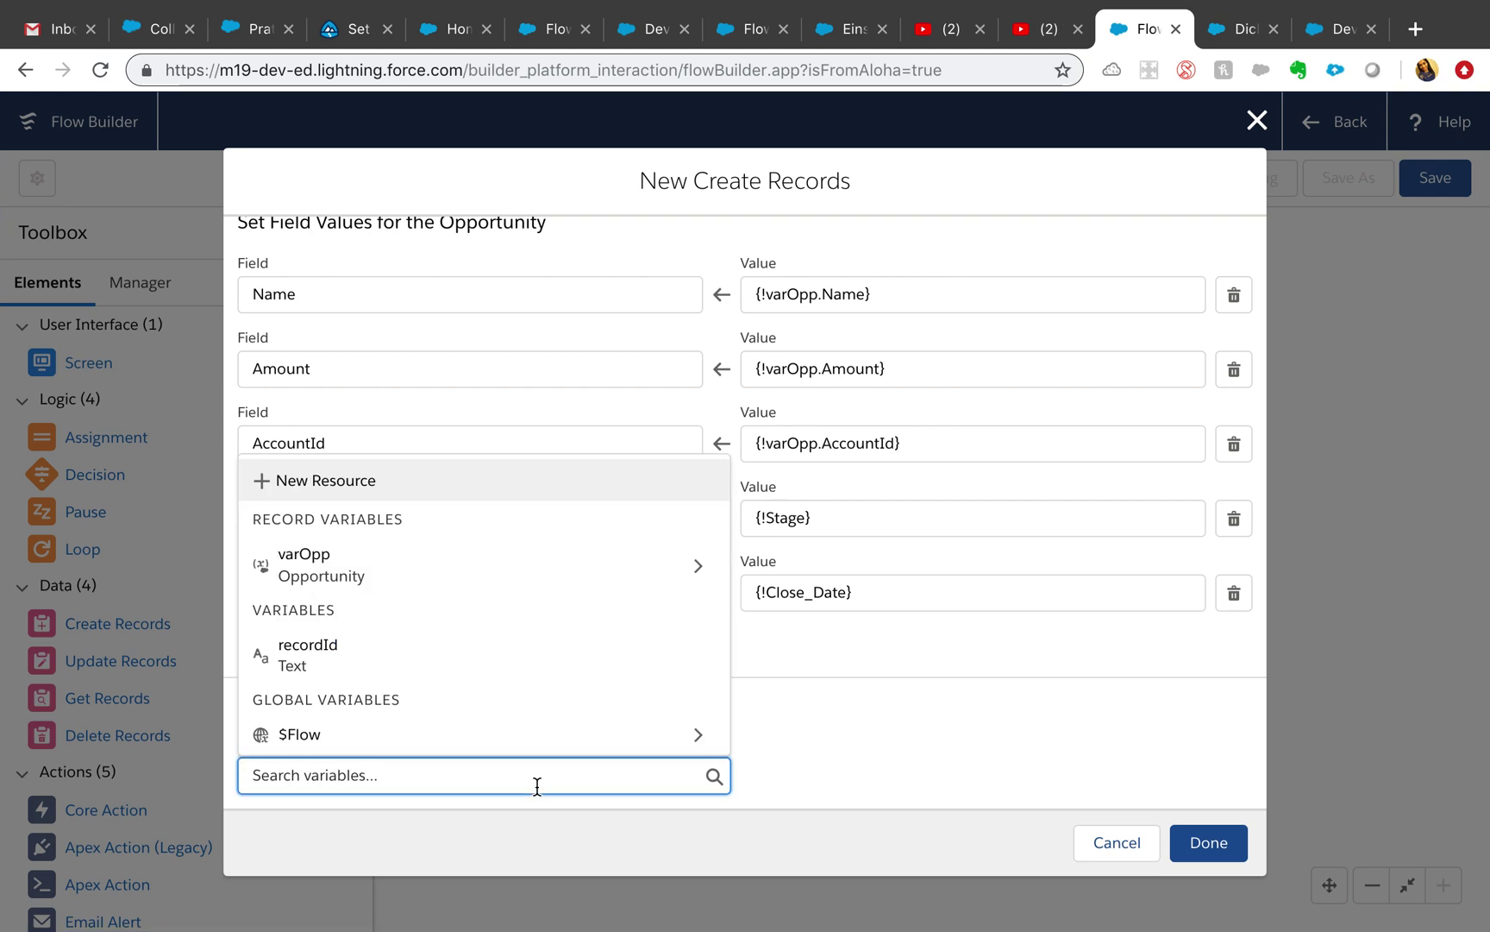
pyautogui.click(374, 481)
pyautogui.click(478, 432)
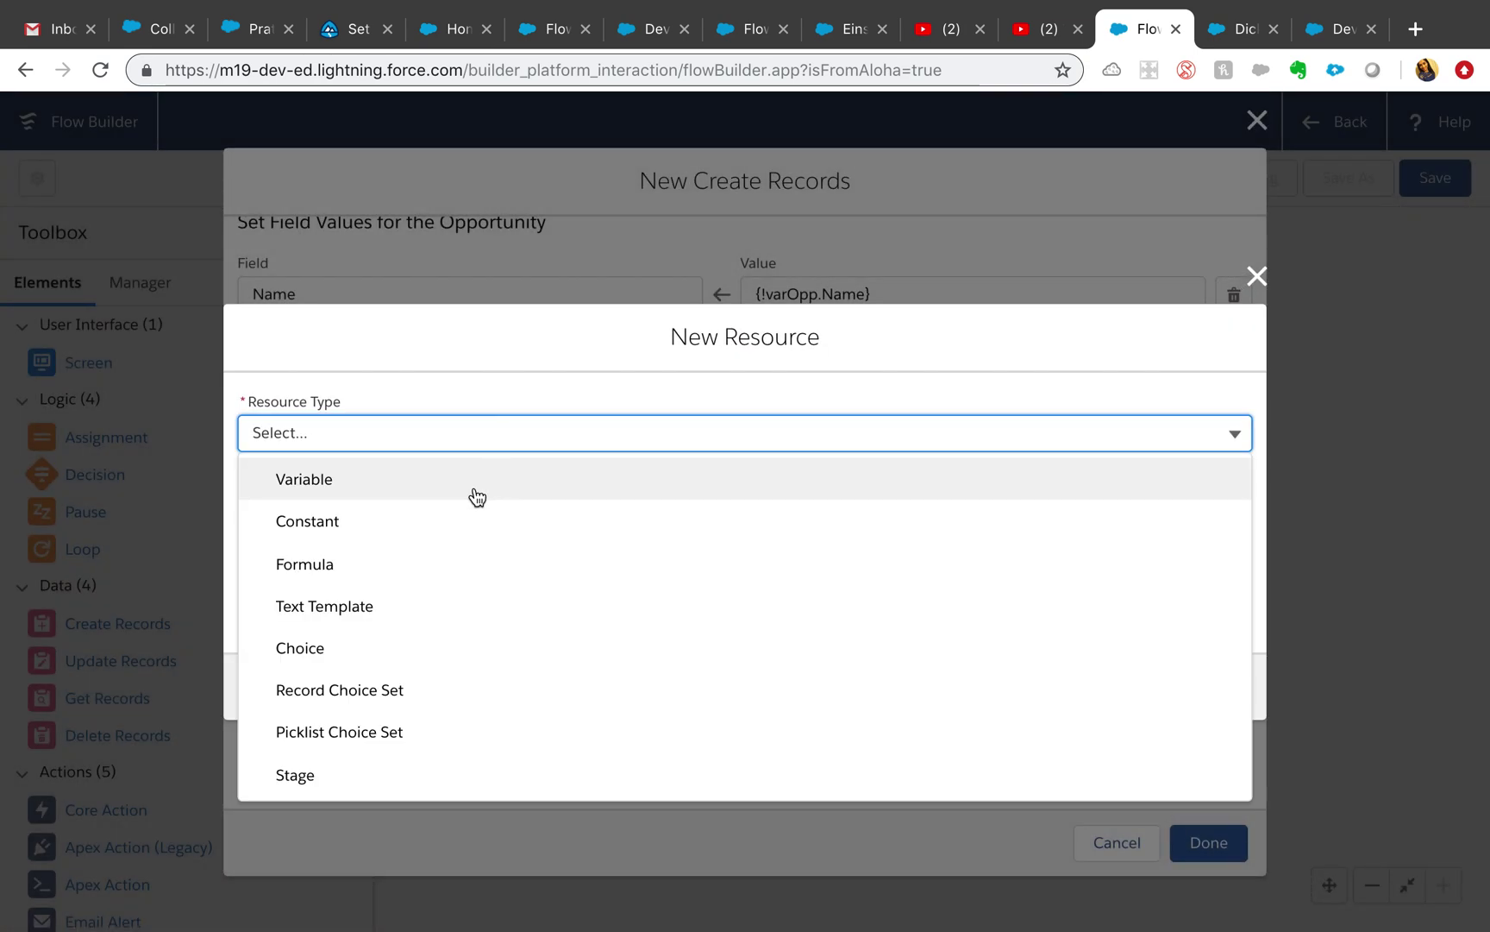
pyautogui.click(474, 485)
pyautogui.doubleClick(471, 477)
pyautogui.click(497, 455)
pyautogui.write('newOppId')
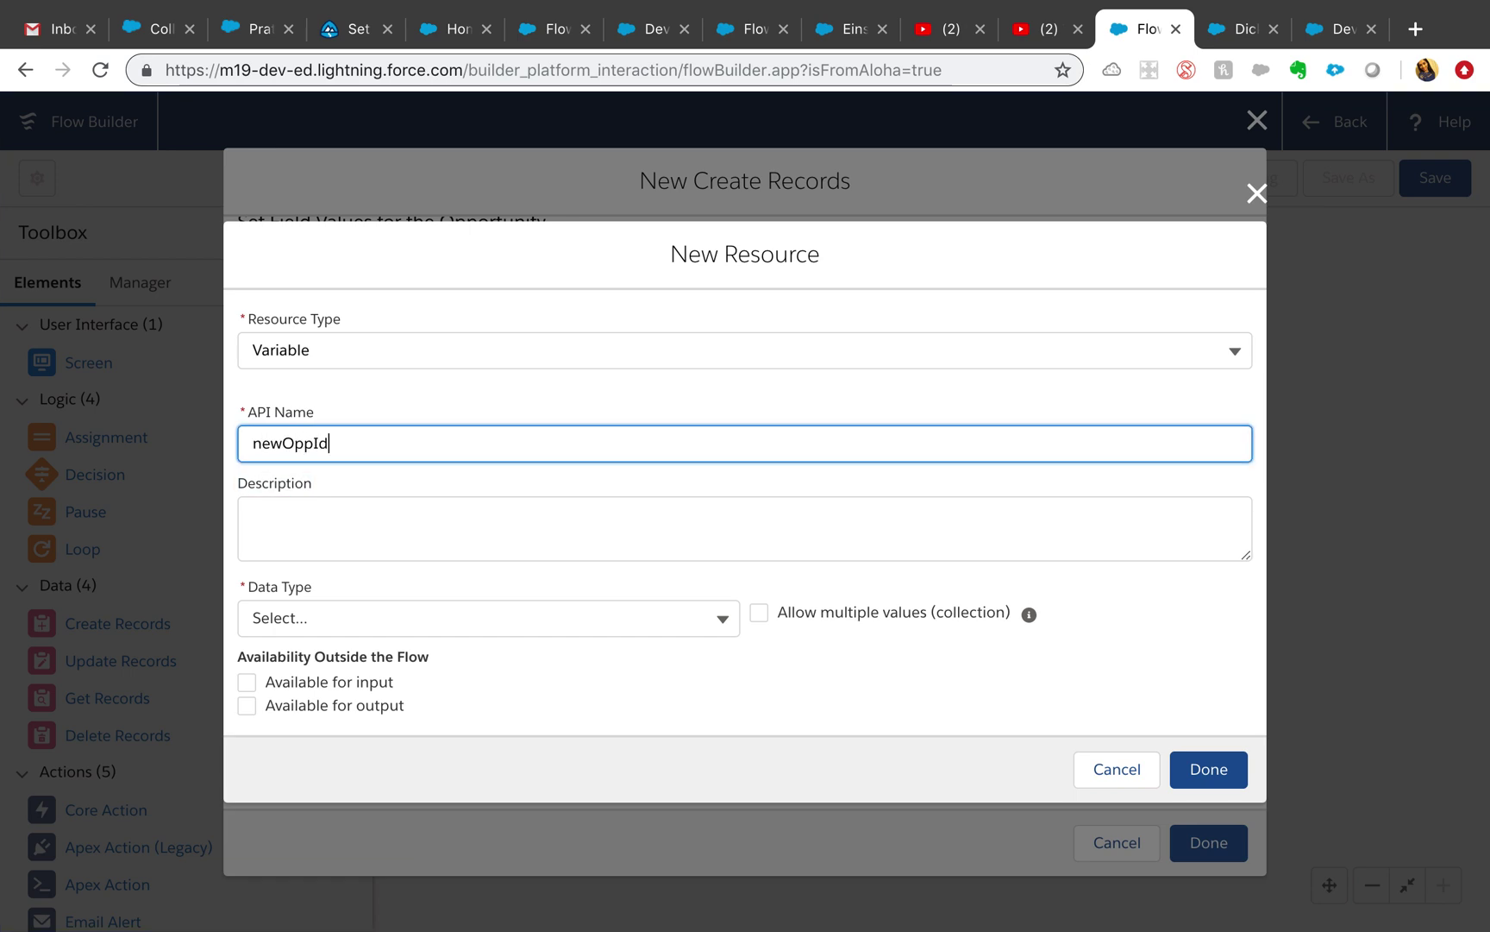
# Give the newOppId variable the Text data type, make it available for input and output, and create it
pyautogui.click(453, 616)
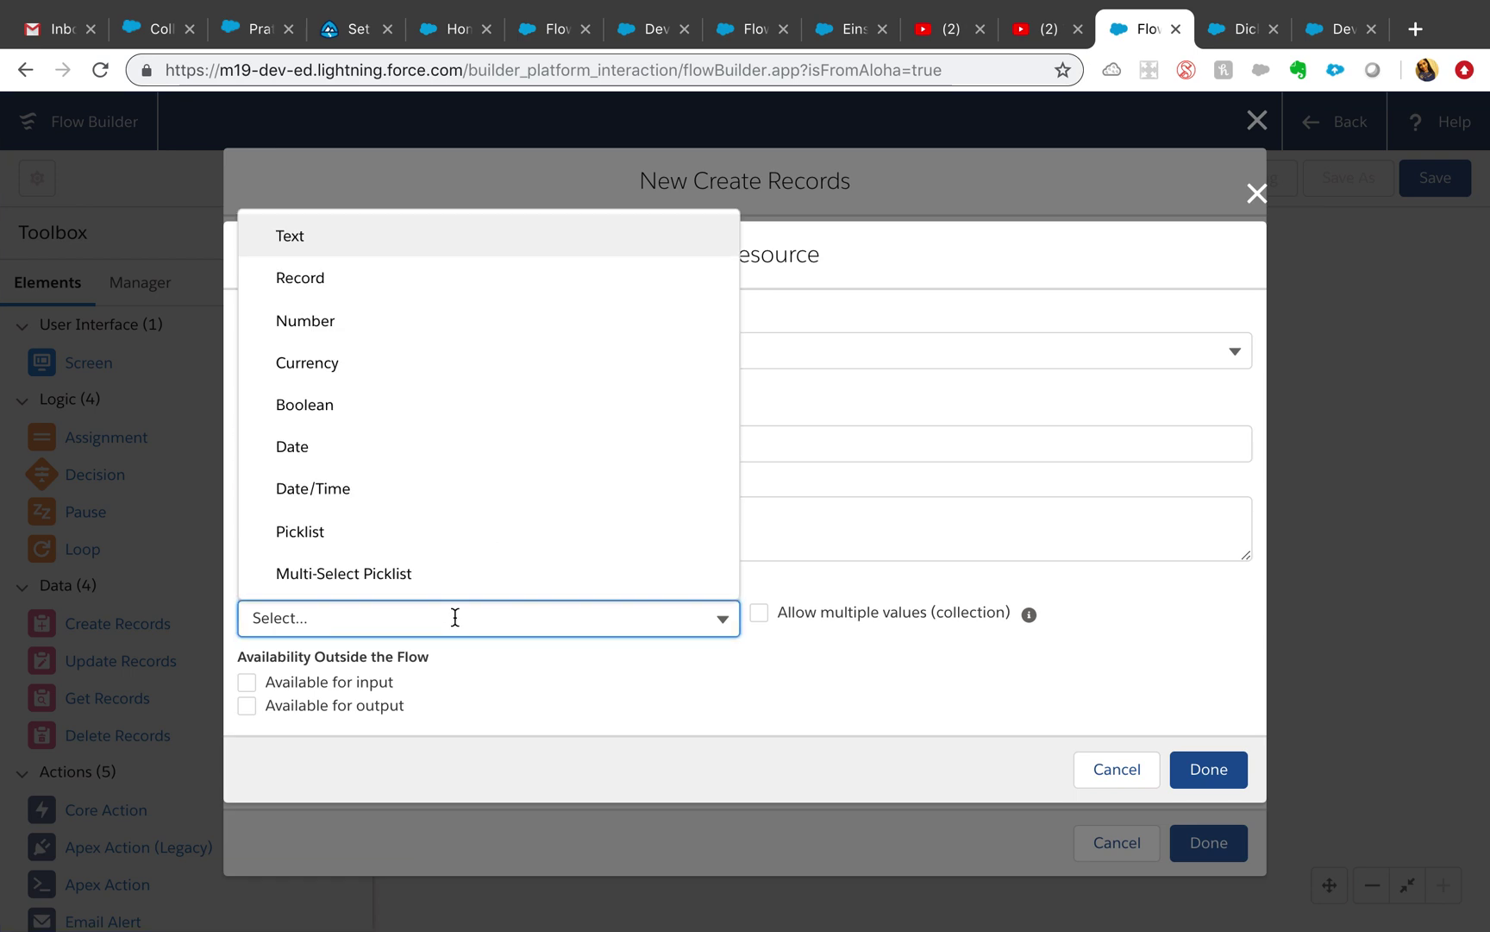
pyautogui.click(428, 249)
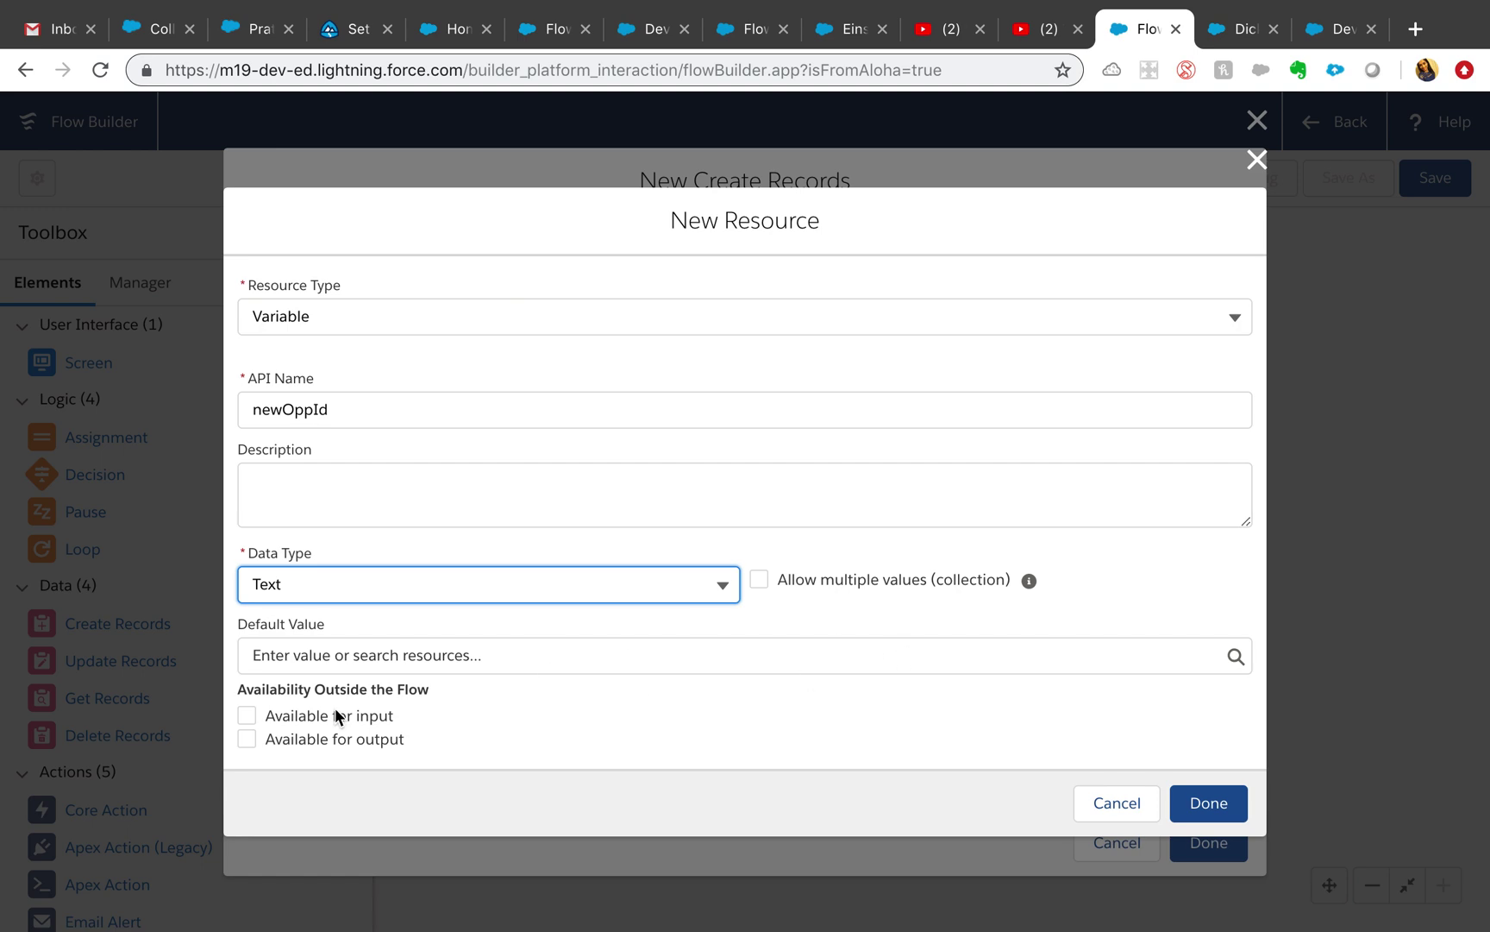
pyautogui.click(246, 715)
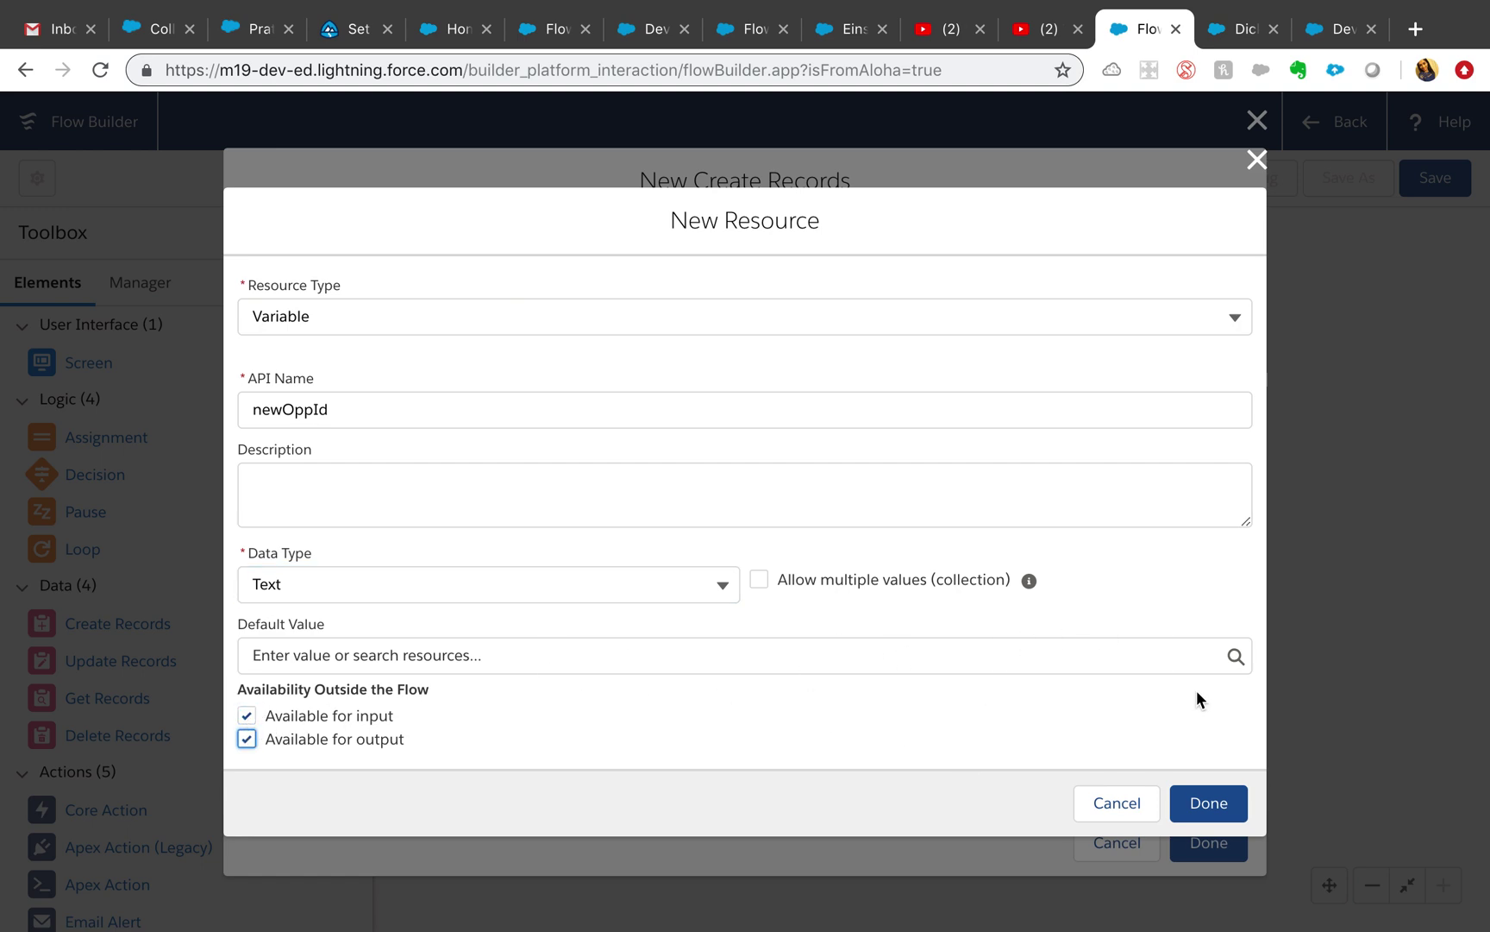
pyautogui.click(1212, 798)
# Store the created opportunity's ID in {!newOppId} and finish the Create Records element
pyautogui.scroll(-1, 1031, 671)
pyautogui.scroll(-7, 1032, 662)
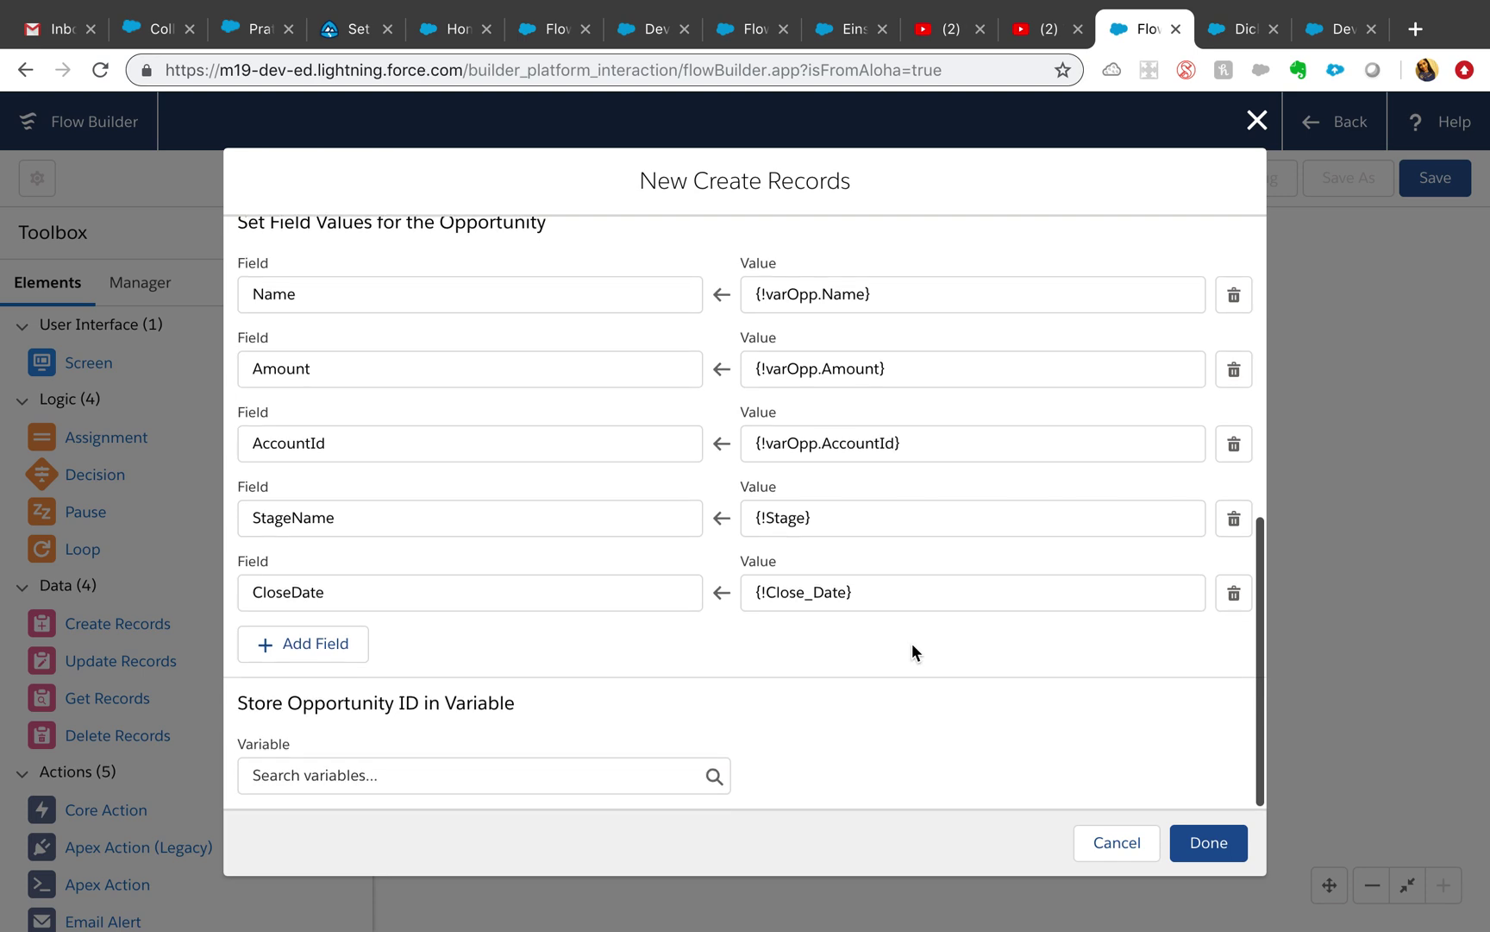
pyautogui.click(396, 776)
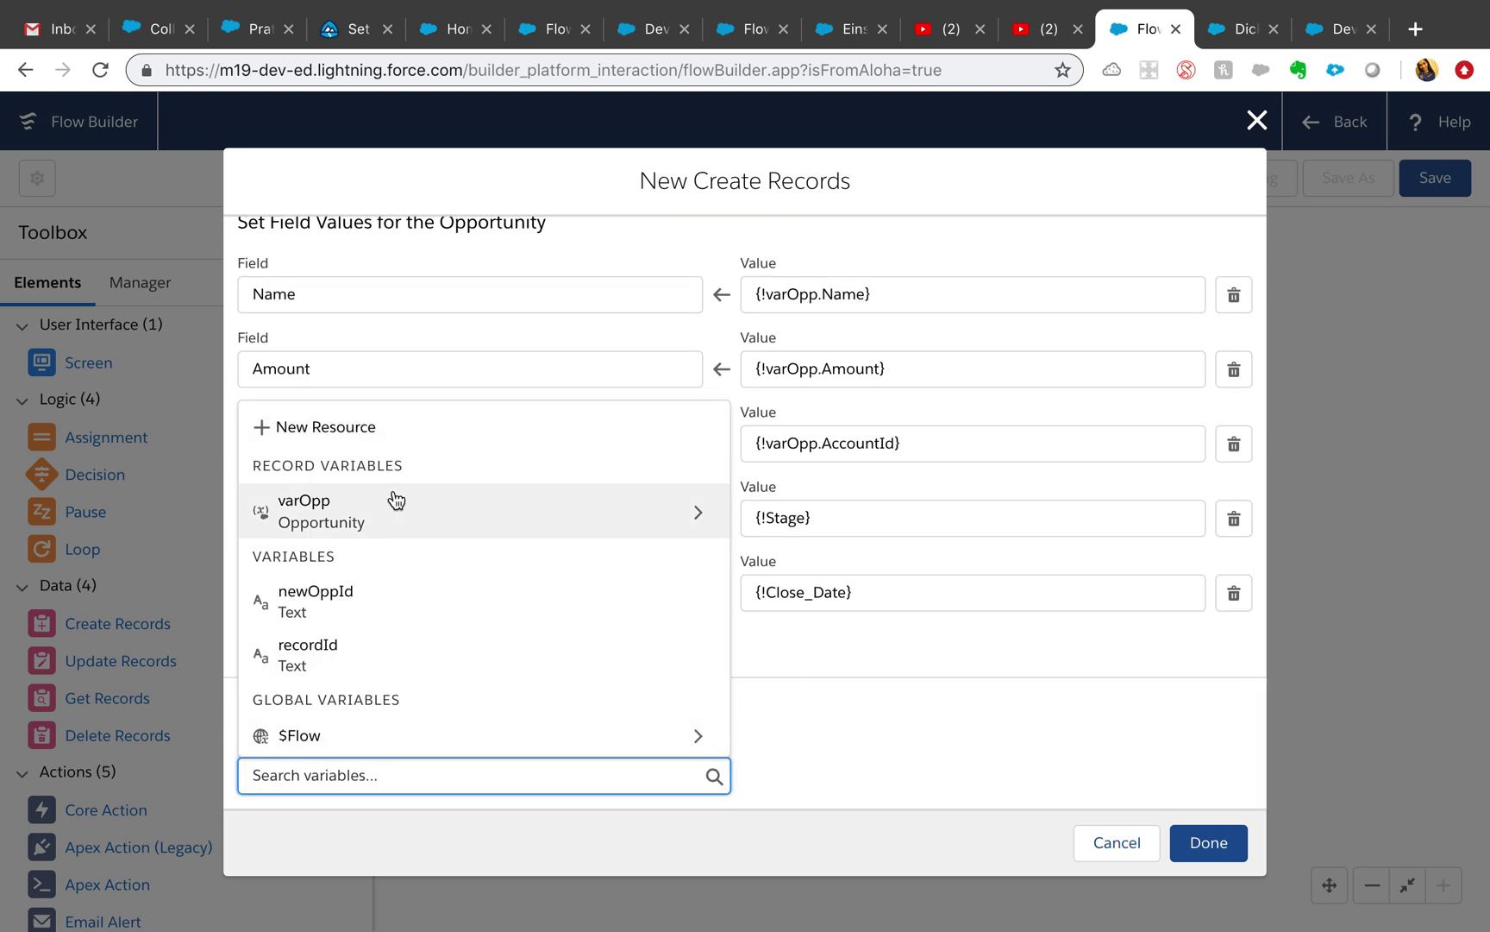
pyautogui.click(348, 609)
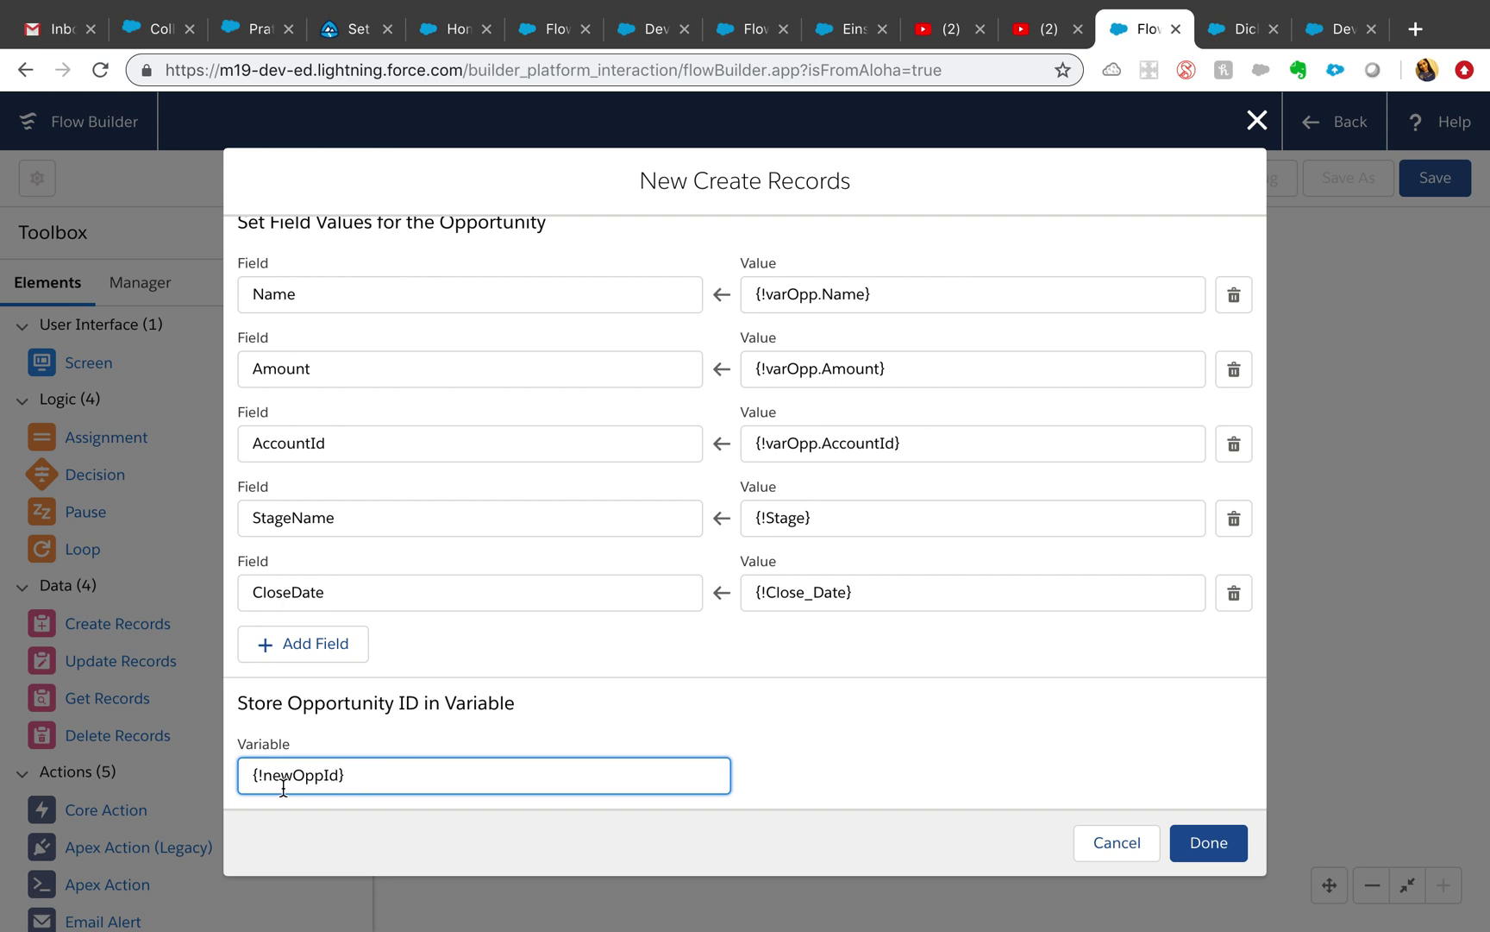
pyautogui.scroll(1, 501, 681)
pyautogui.scroll(-1, 500, 681)
pyautogui.scroll(5, 690, 645)
pyautogui.click(1207, 842)
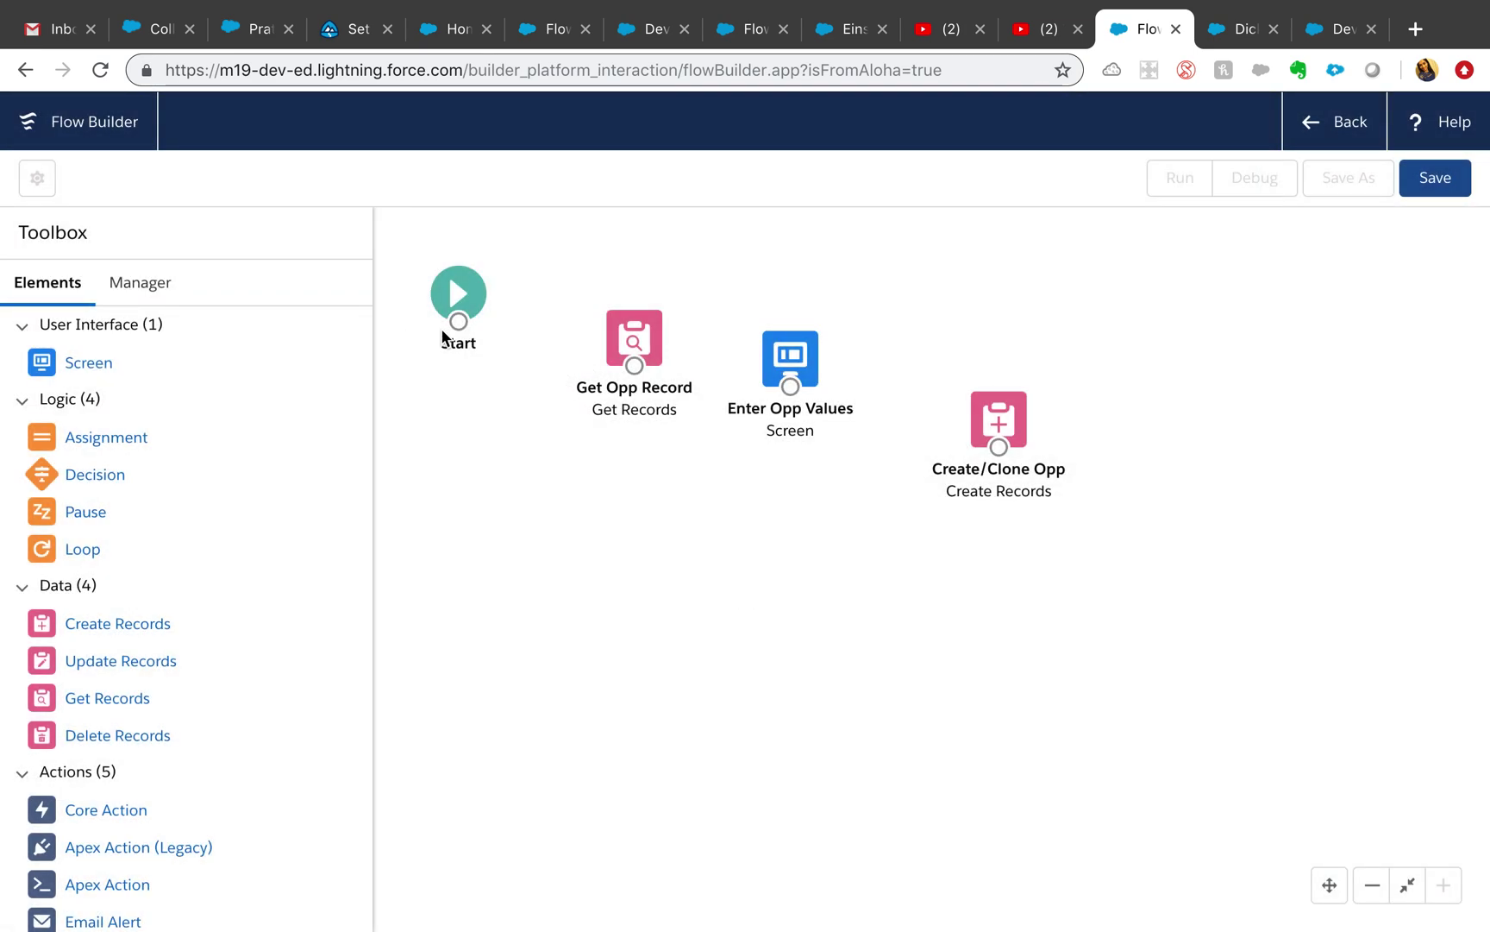
# Connect Start to Get Opp Record, Get Opp Record to Enter Opp Values, and Enter Opp Values to Create/Clone Opp
pyautogui.moveTo(458, 322)
pyautogui.mouseDown()
pyautogui.moveTo(630, 338)
pyautogui.moveTo(749, 388)
pyautogui.moveTo(905, 416)
pyautogui.moveTo(1007, 444)
pyautogui.moveTo(1001, 454)
pyautogui.mouseUp()
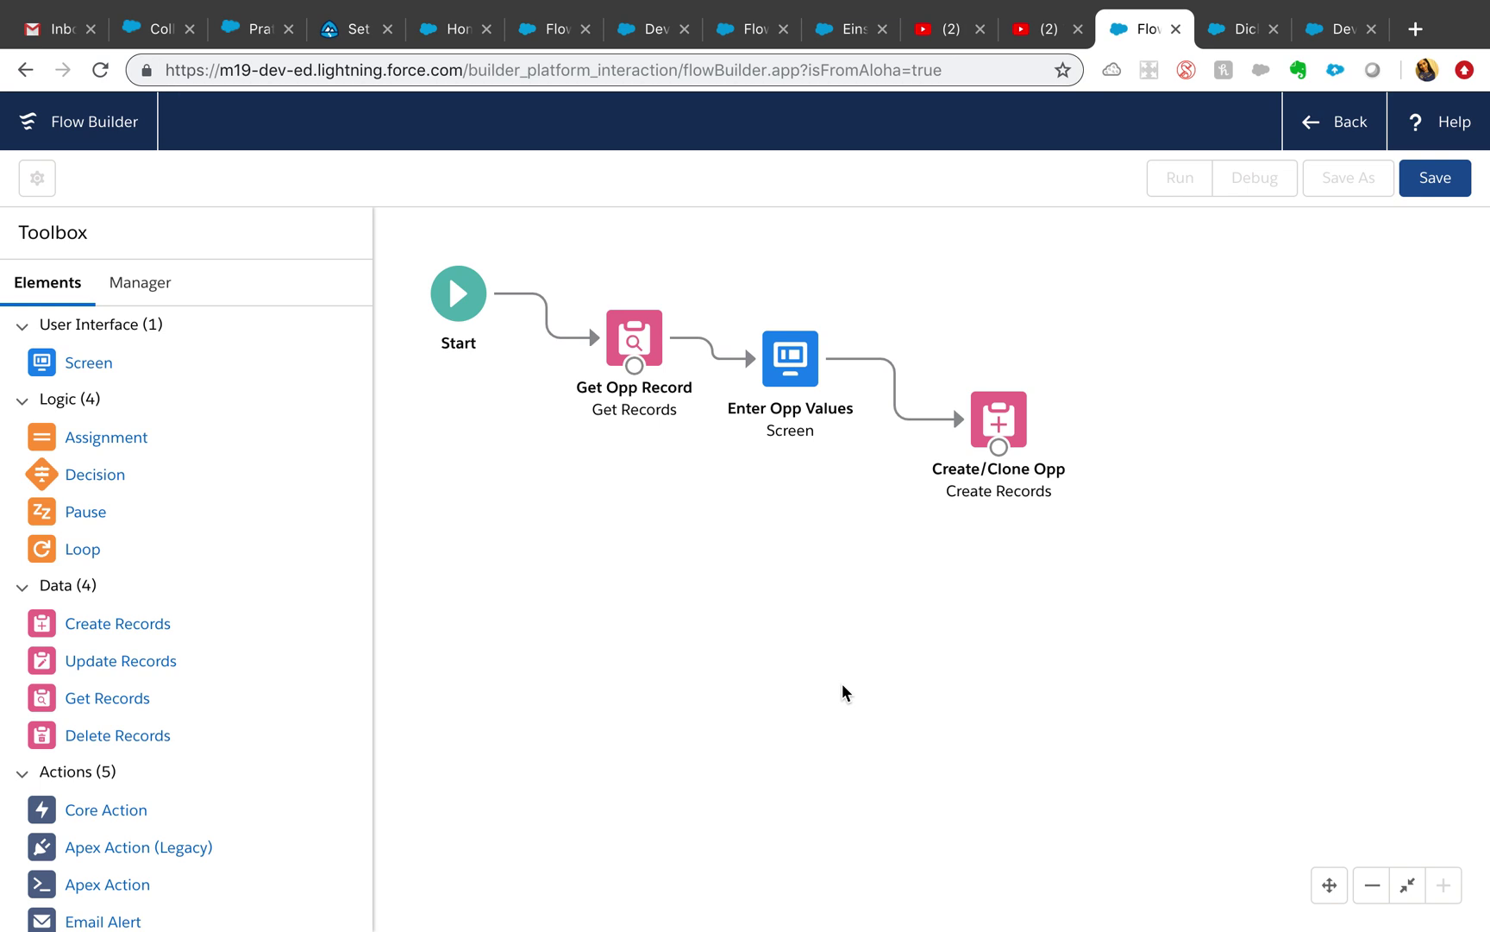
# Save the flow with the label "Clone or Create Opp" and the type Screen Flow
pyautogui.click(1456, 179)
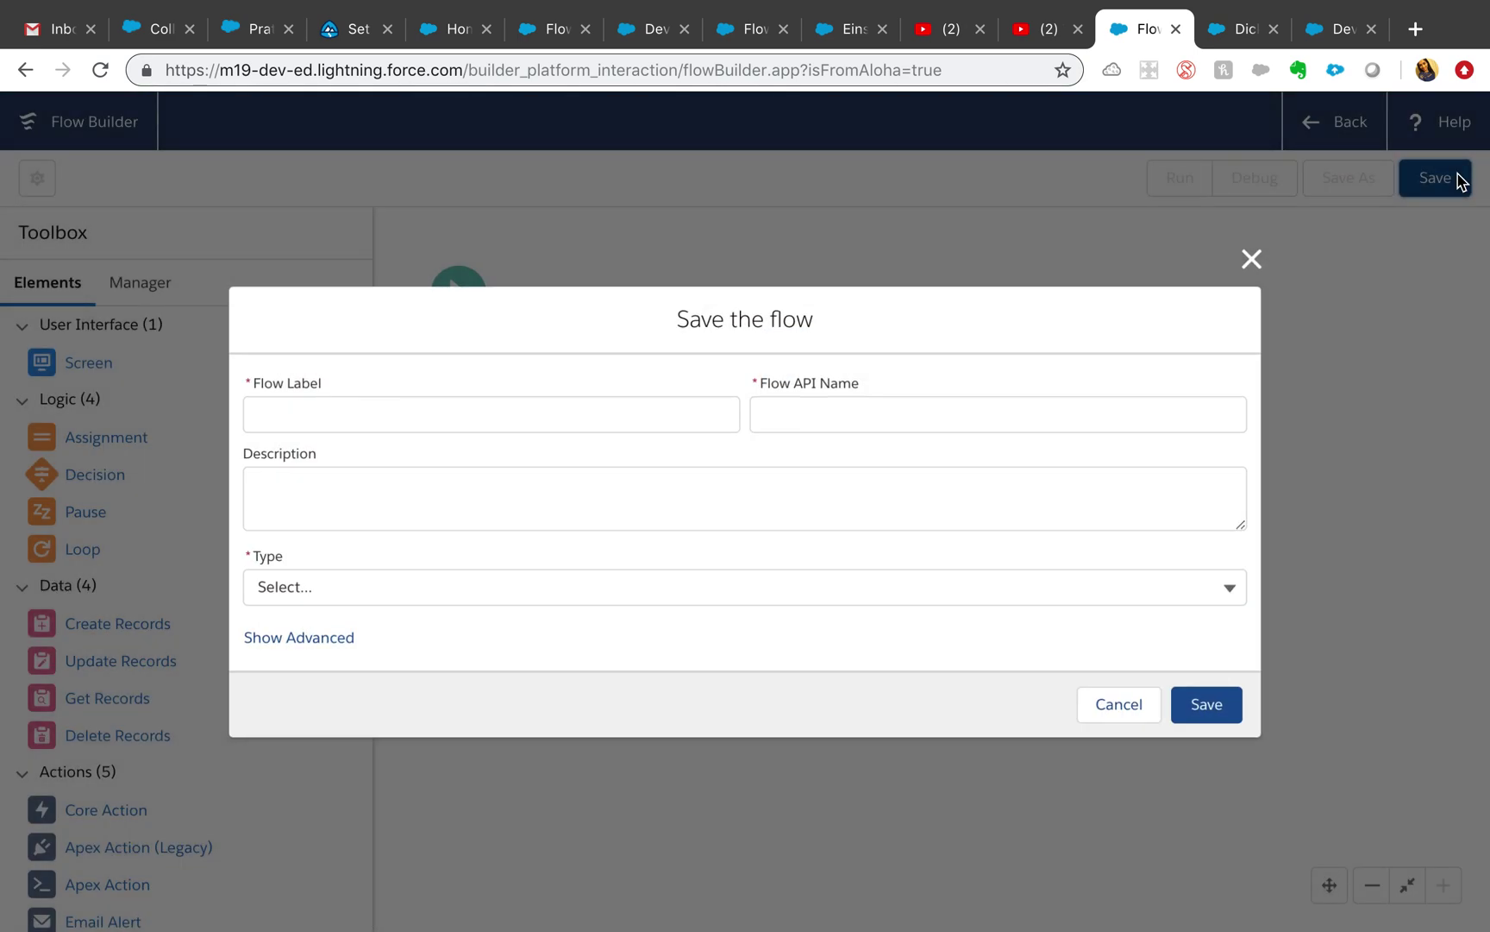
pyautogui.write('Cl')
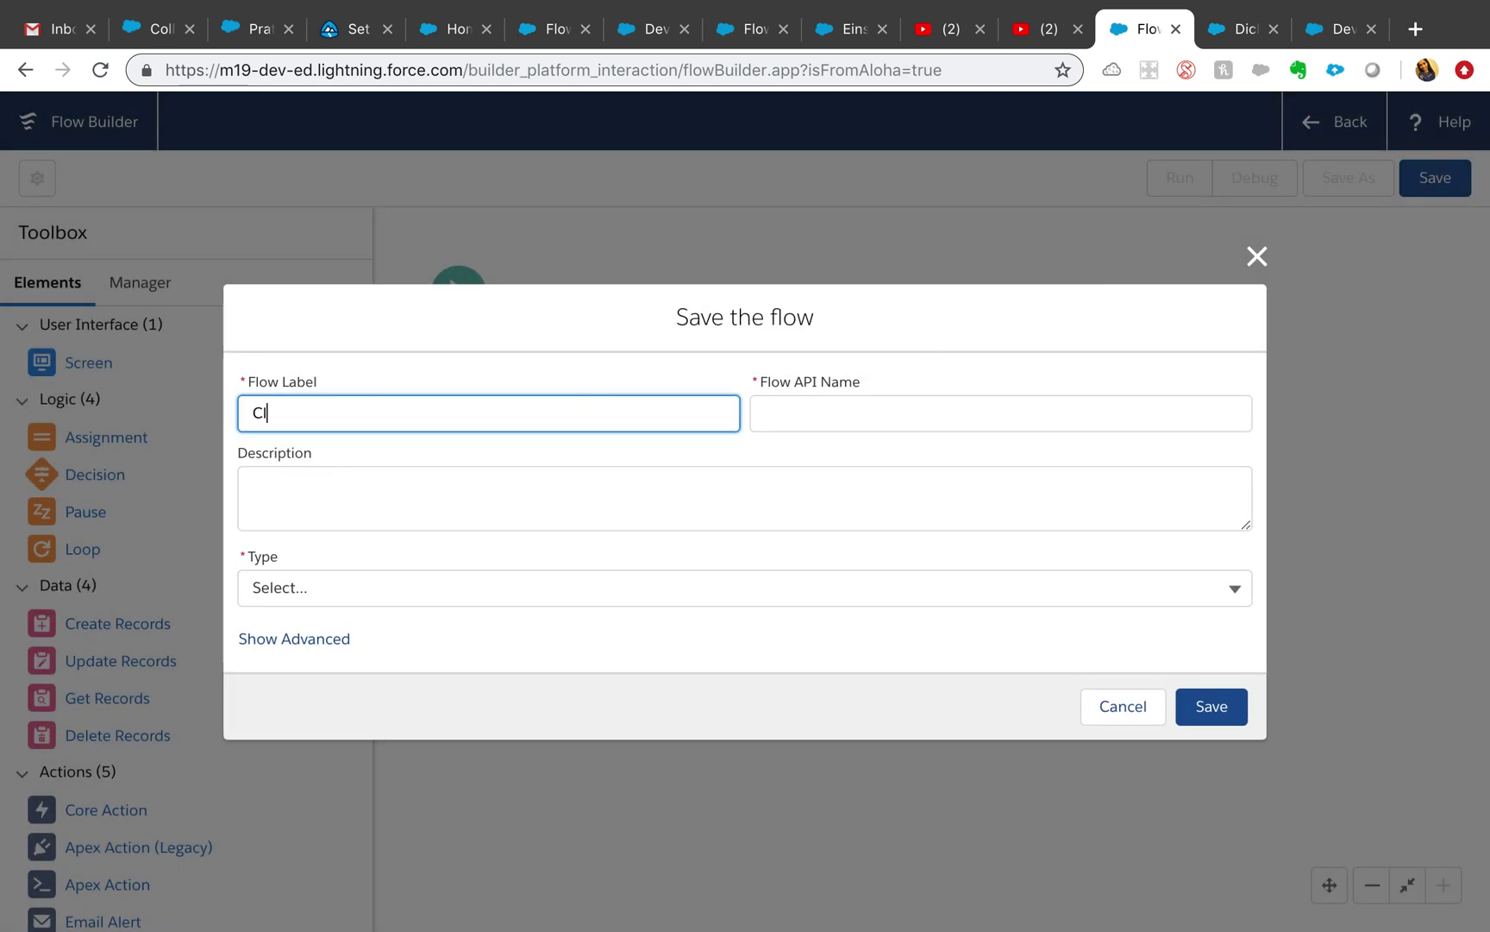
pyautogui.write('one or C')
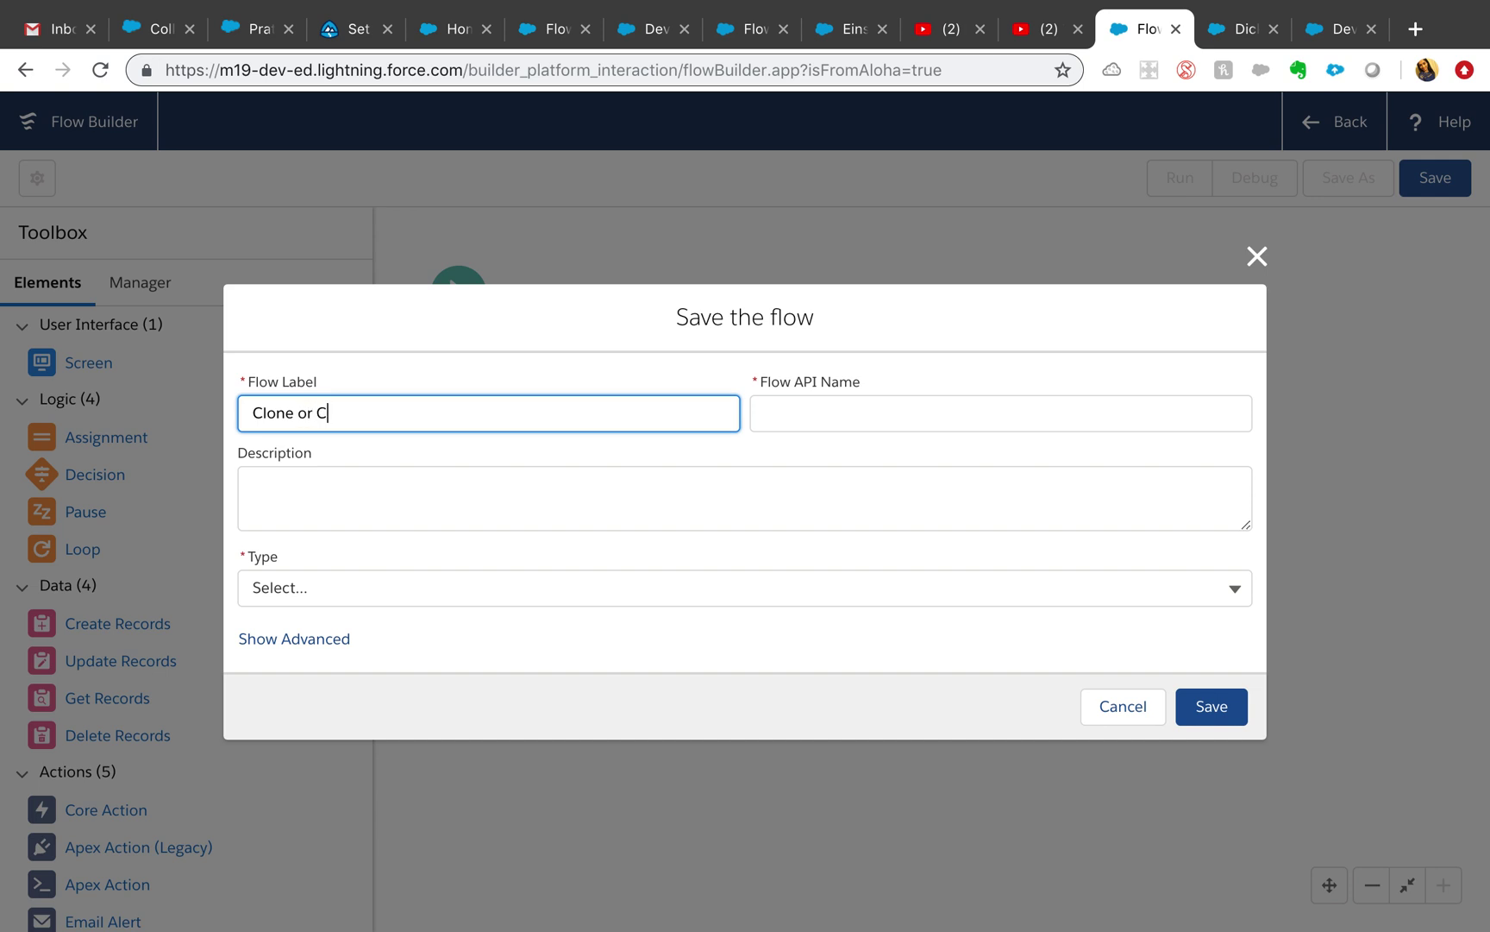
pyautogui.write('reate Opp')
pyautogui.click(500, 583)
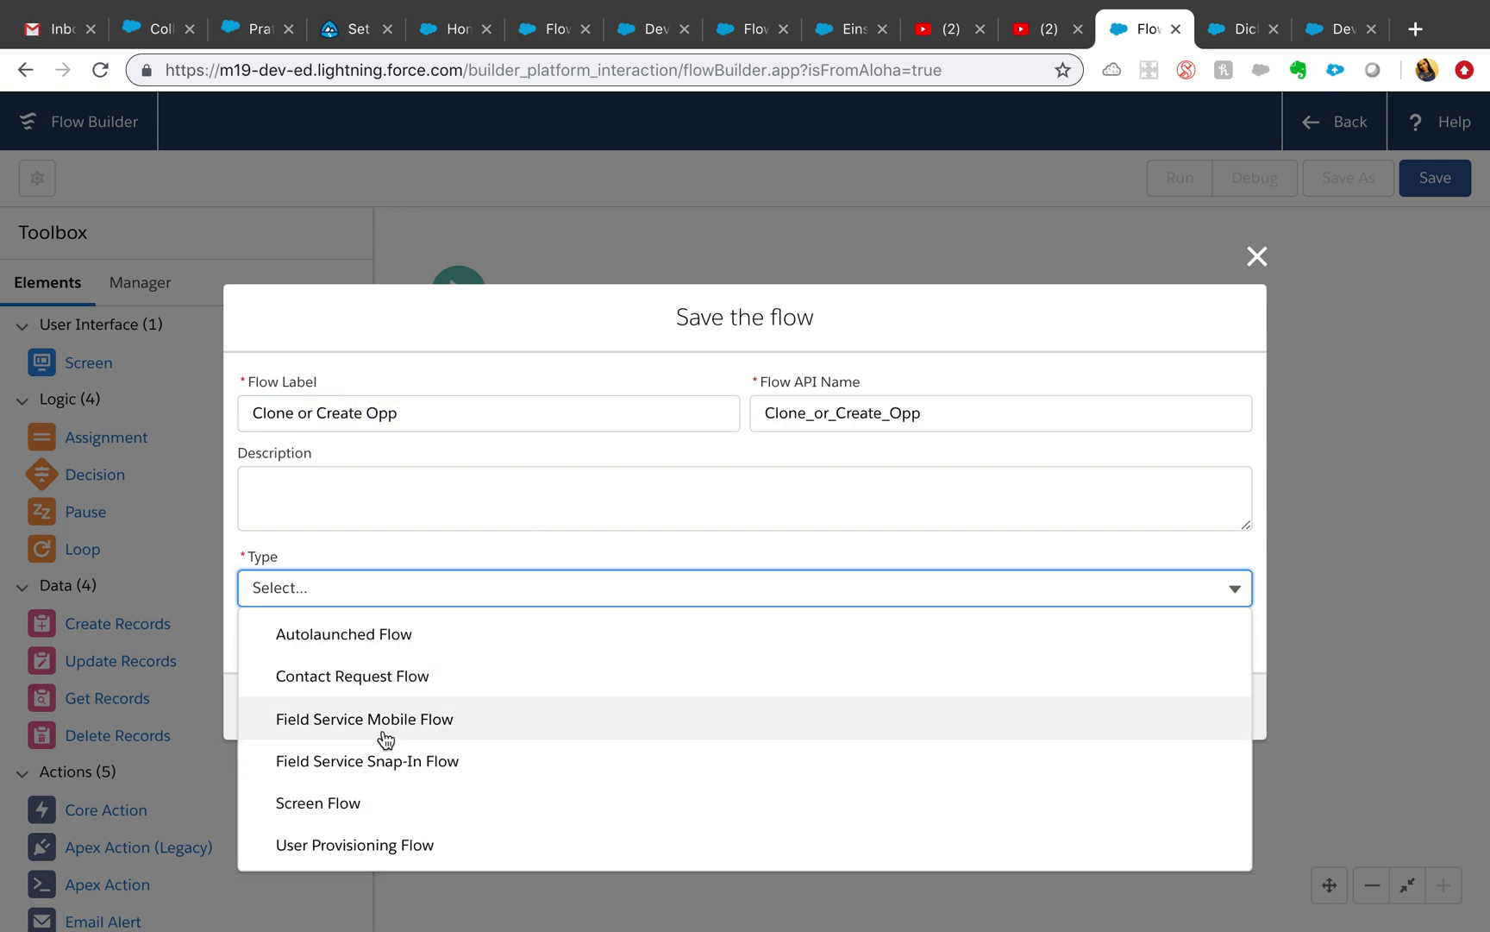
pyautogui.click(392, 803)
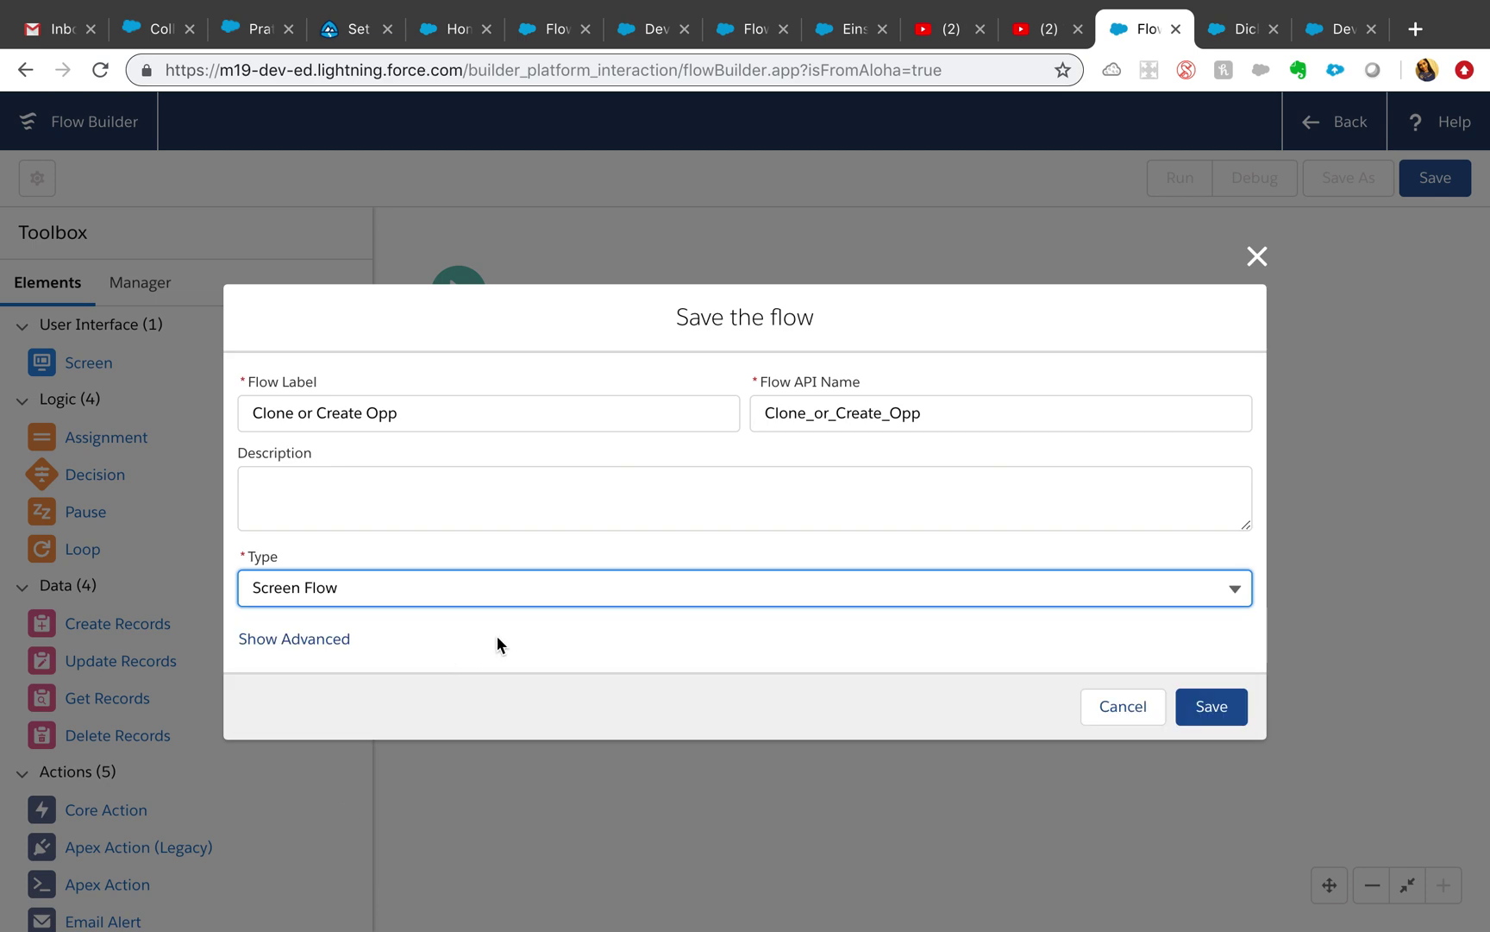
pyautogui.click(1207, 707)
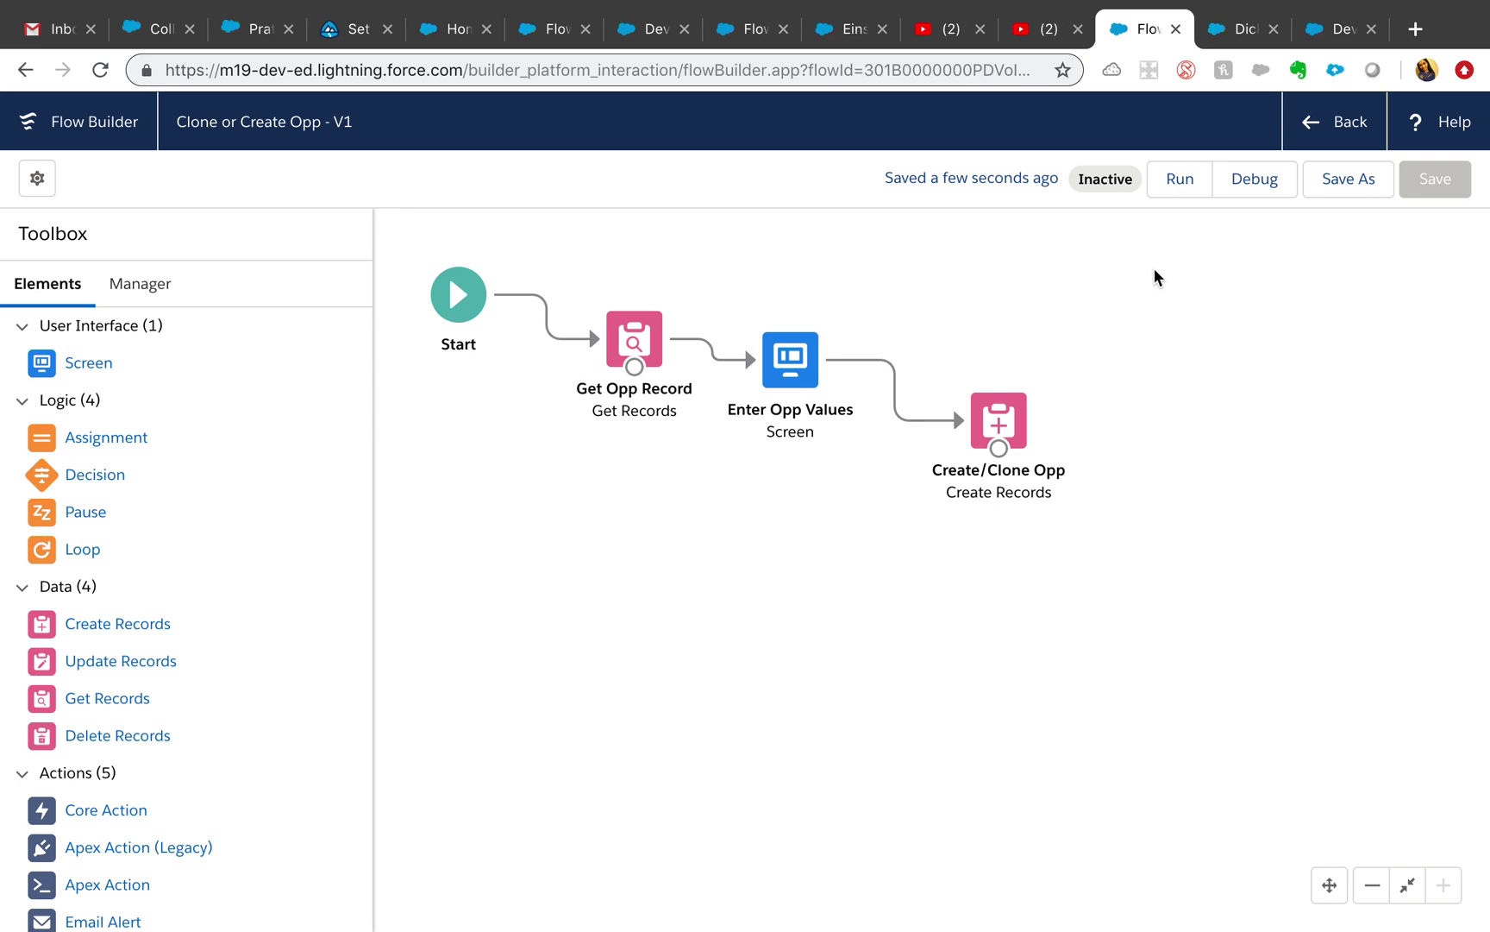
# Debug the flow using the record ID from the Dickenson Mobile Generators opportunity's URL as the recordId input
pyautogui.click(1242, 181)
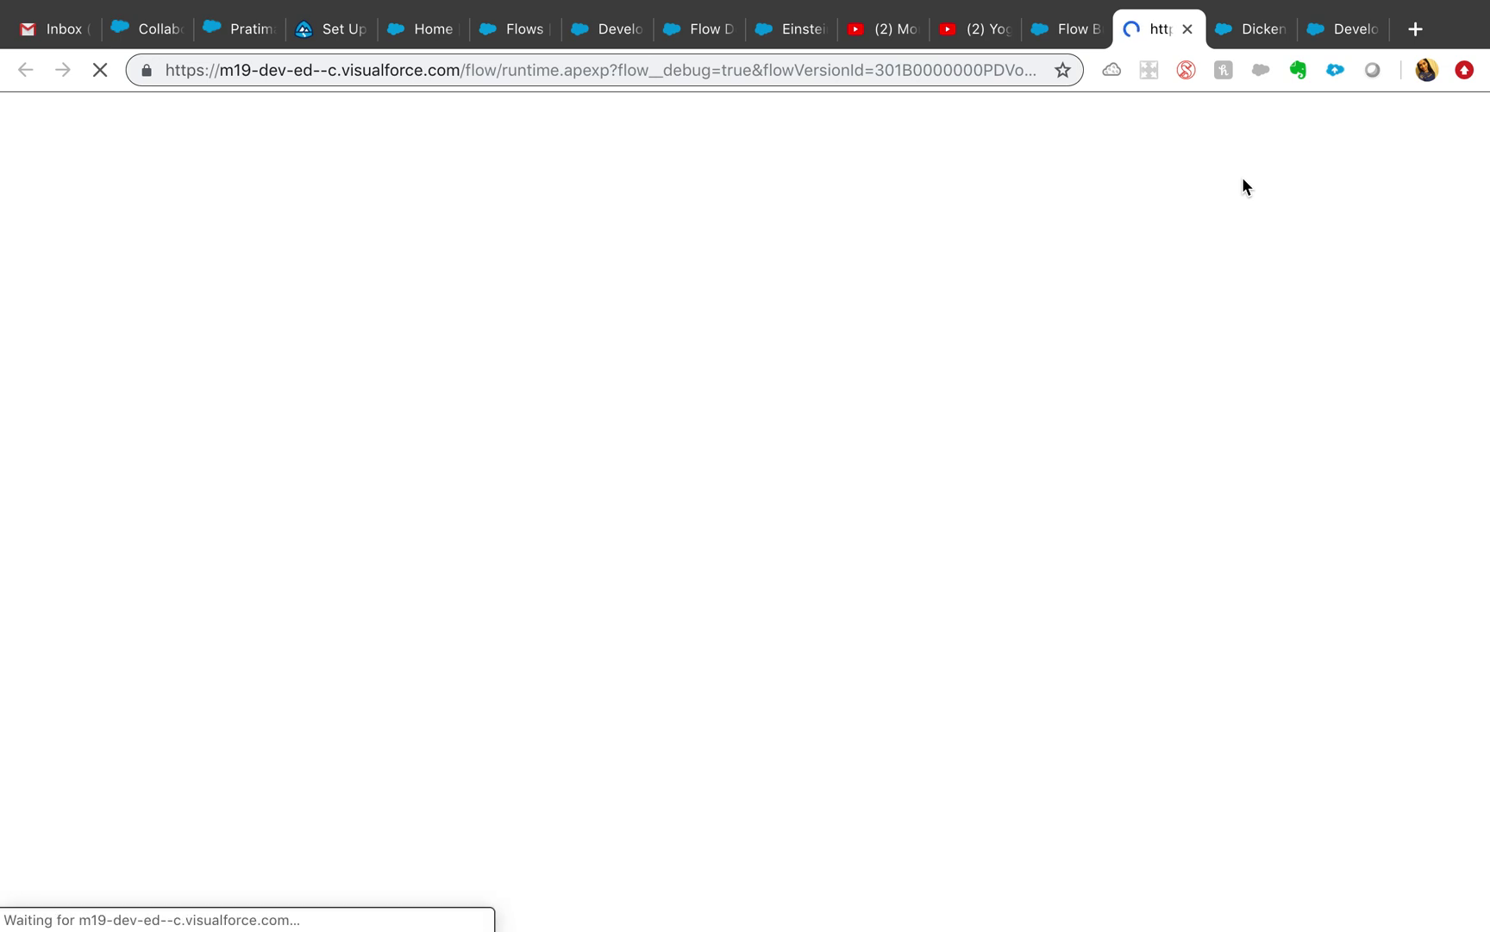
pyautogui.click(1242, 34)
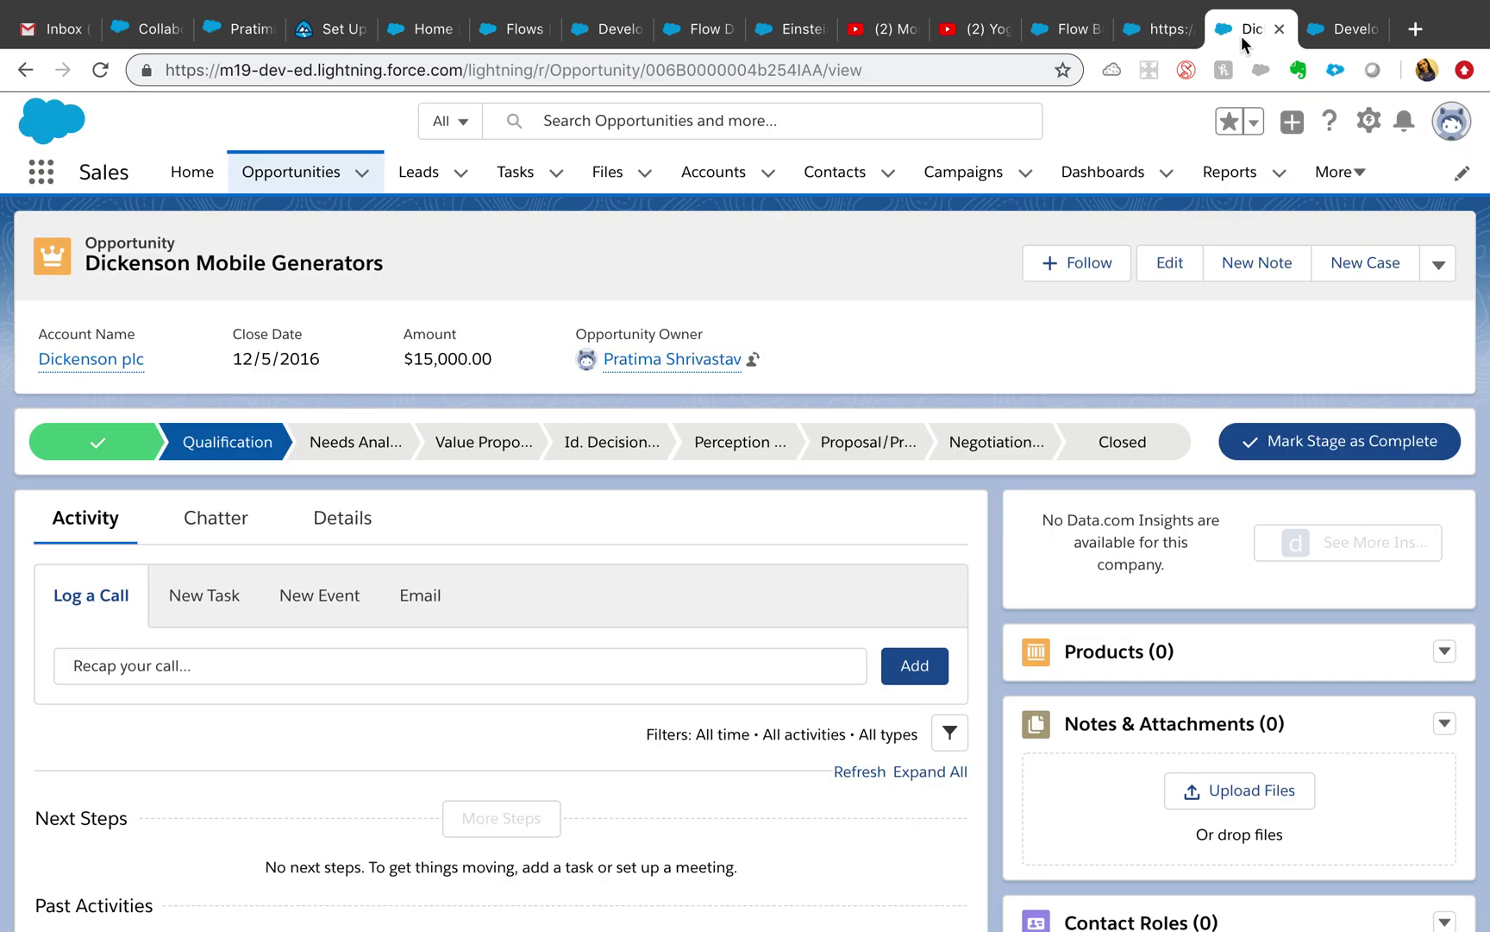
pyautogui.doubleClick(731, 72)
pyautogui.hotkey('ctrl', 'c')
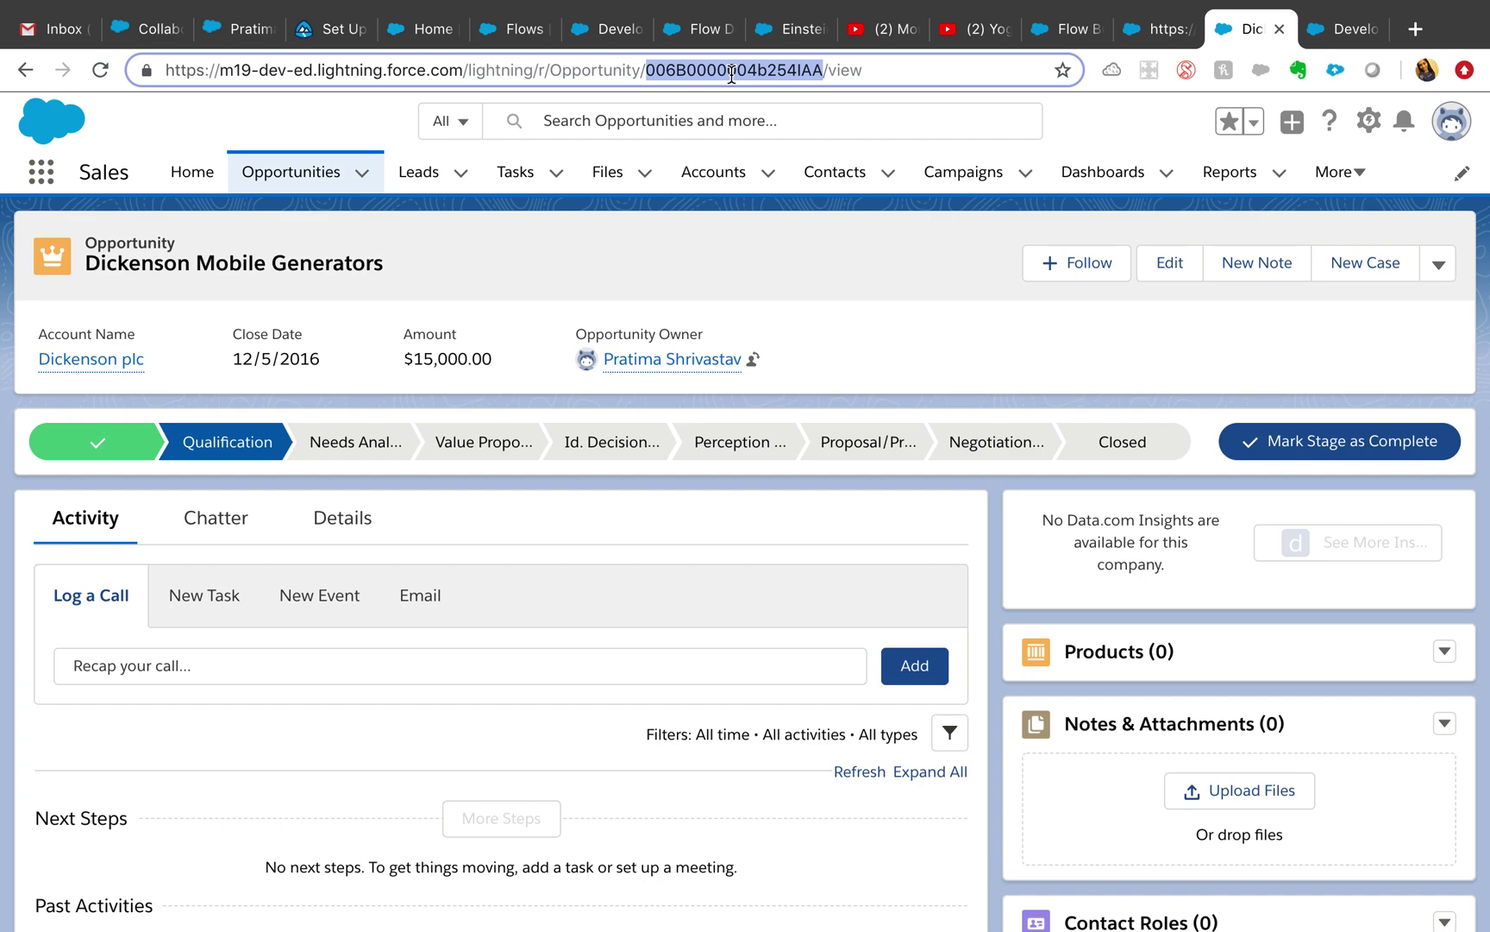
pyautogui.click(1130, 27)
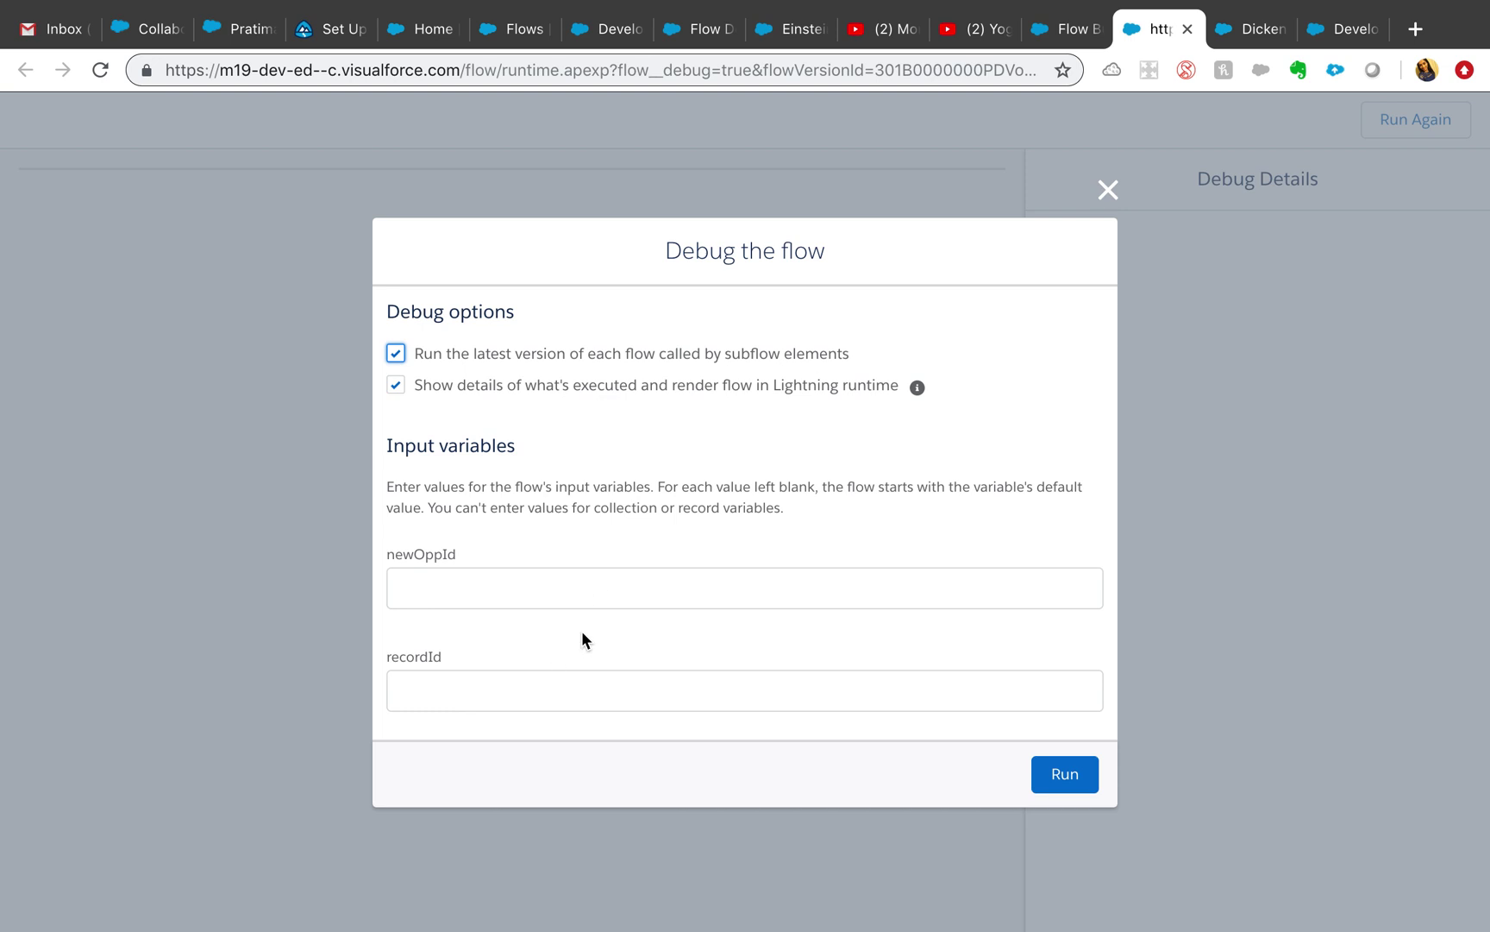
pyautogui.click(487, 686)
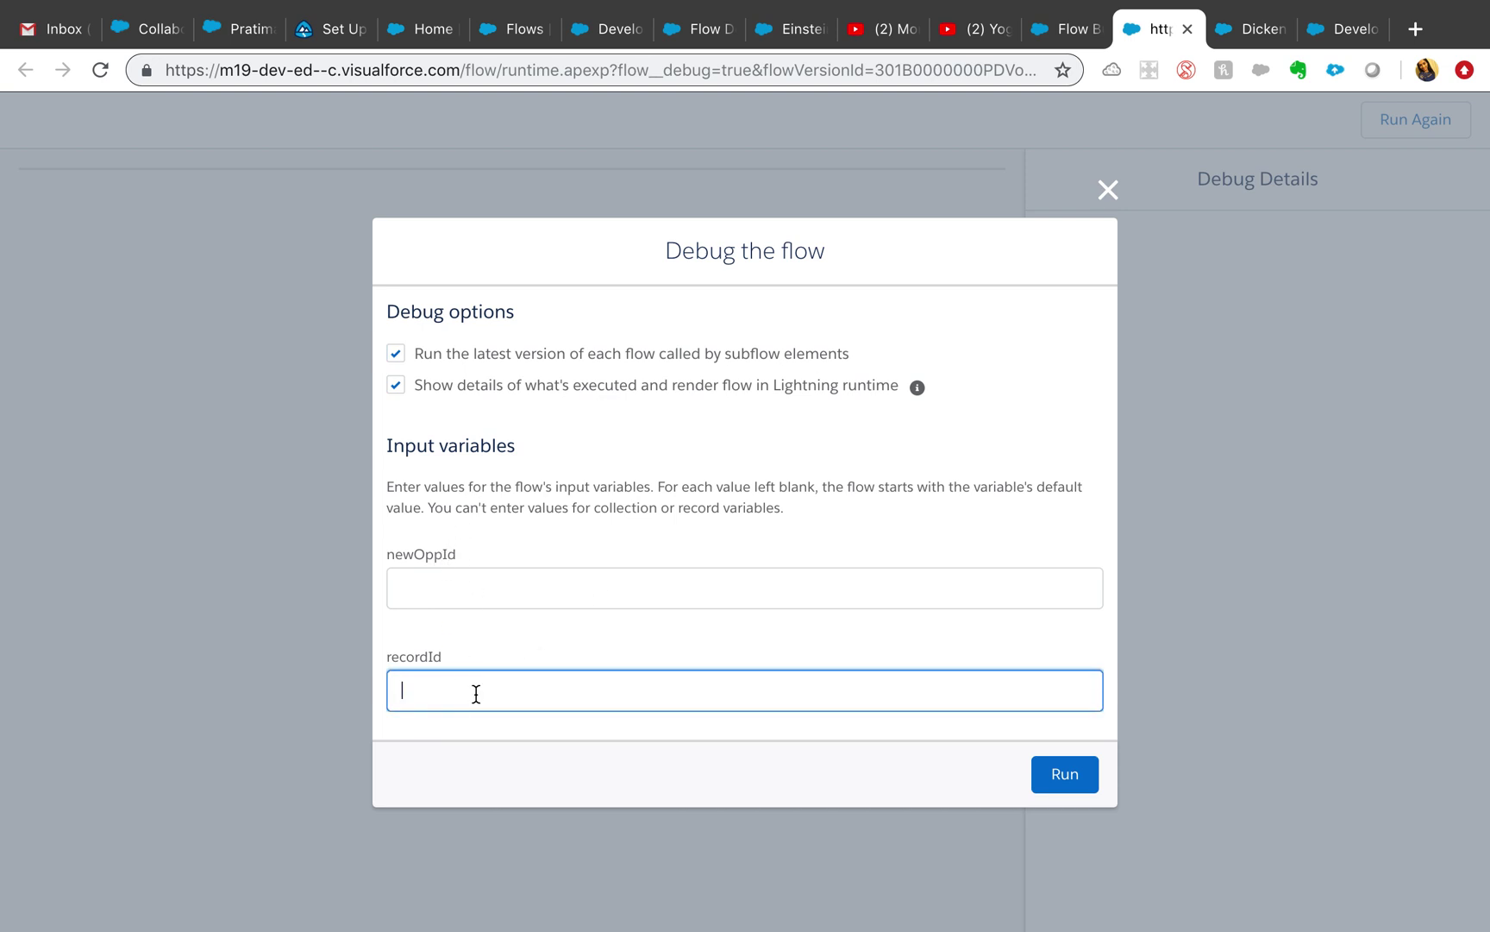
pyautogui.hotkey('ctrl', 'v')
pyautogui.click(1040, 765)
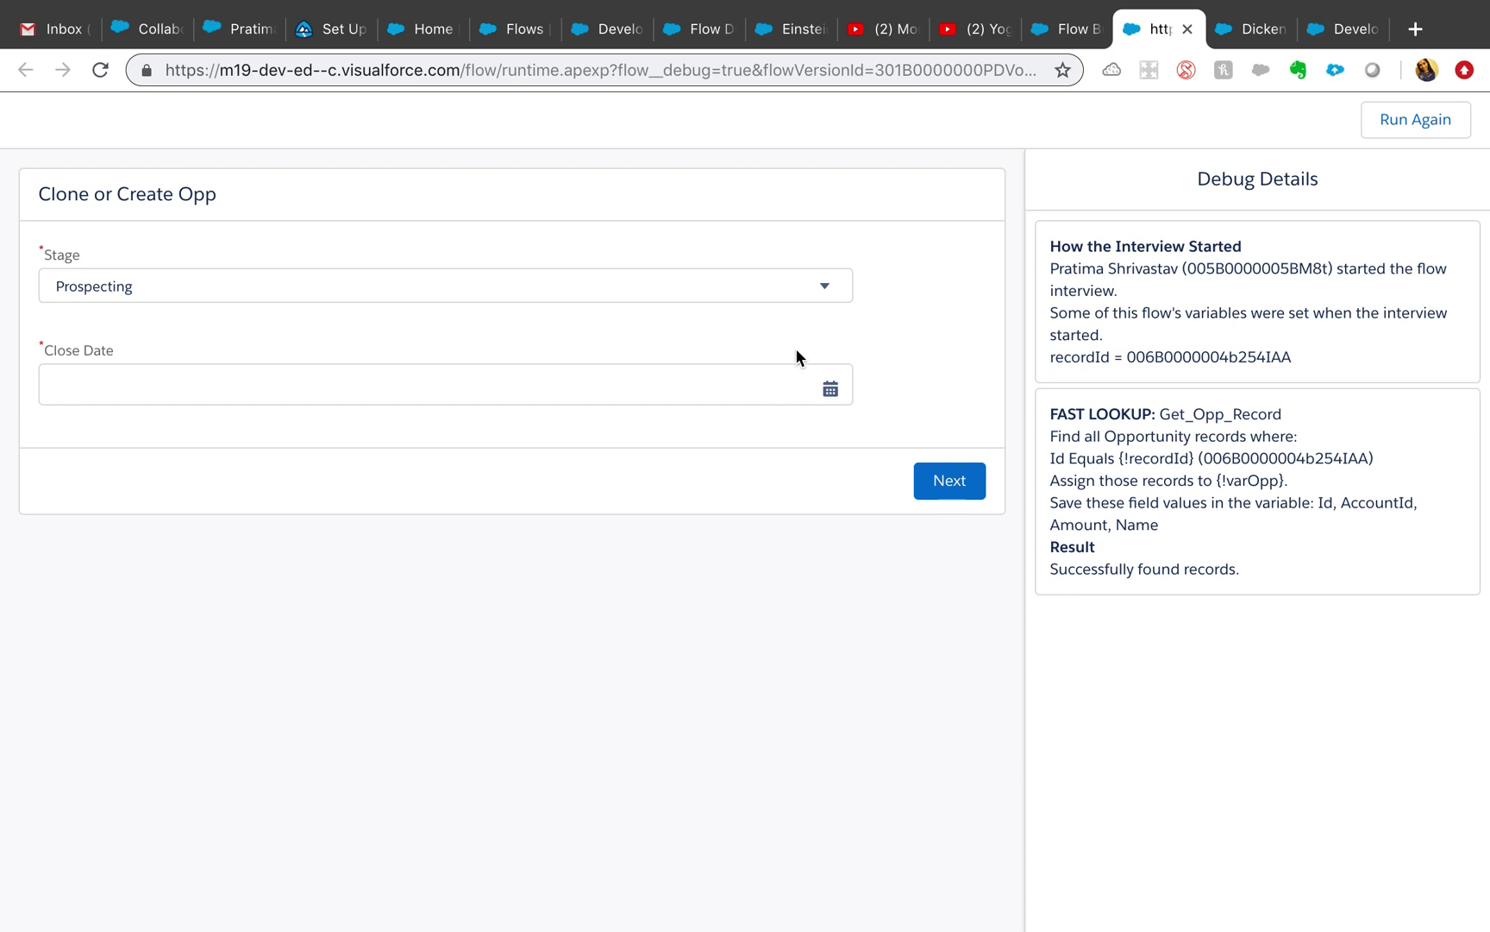
# Submit the flow screen with stage Prospecting and close date December 31, 2018, check the debug details, and return to Flow Builder
pyautogui.click(825, 285)
pyautogui.click(834, 246)
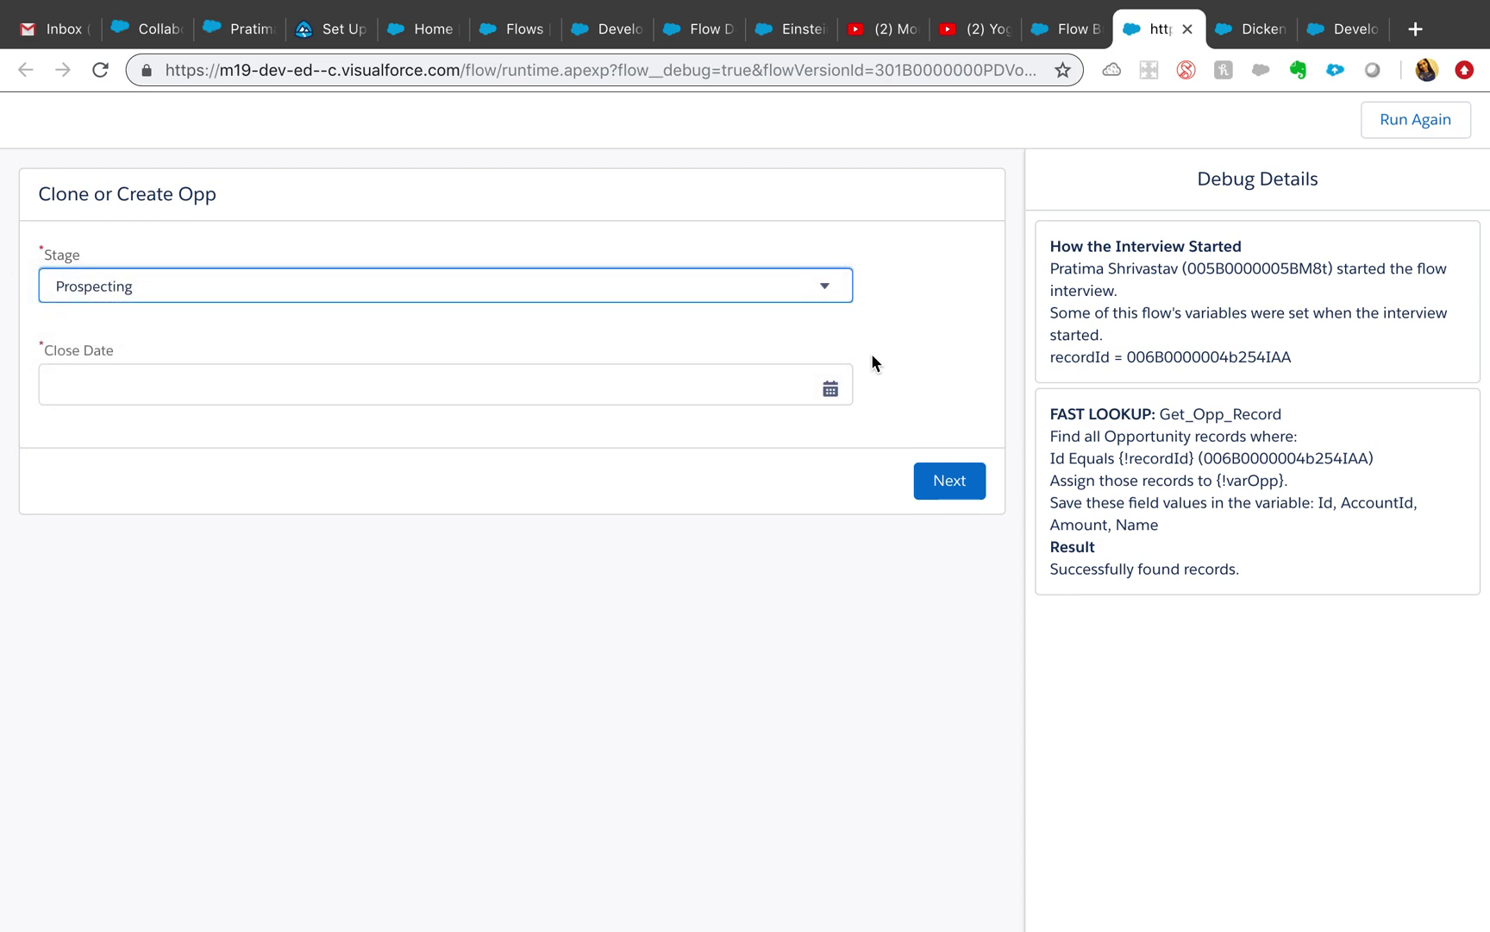
pyautogui.click(816, 382)
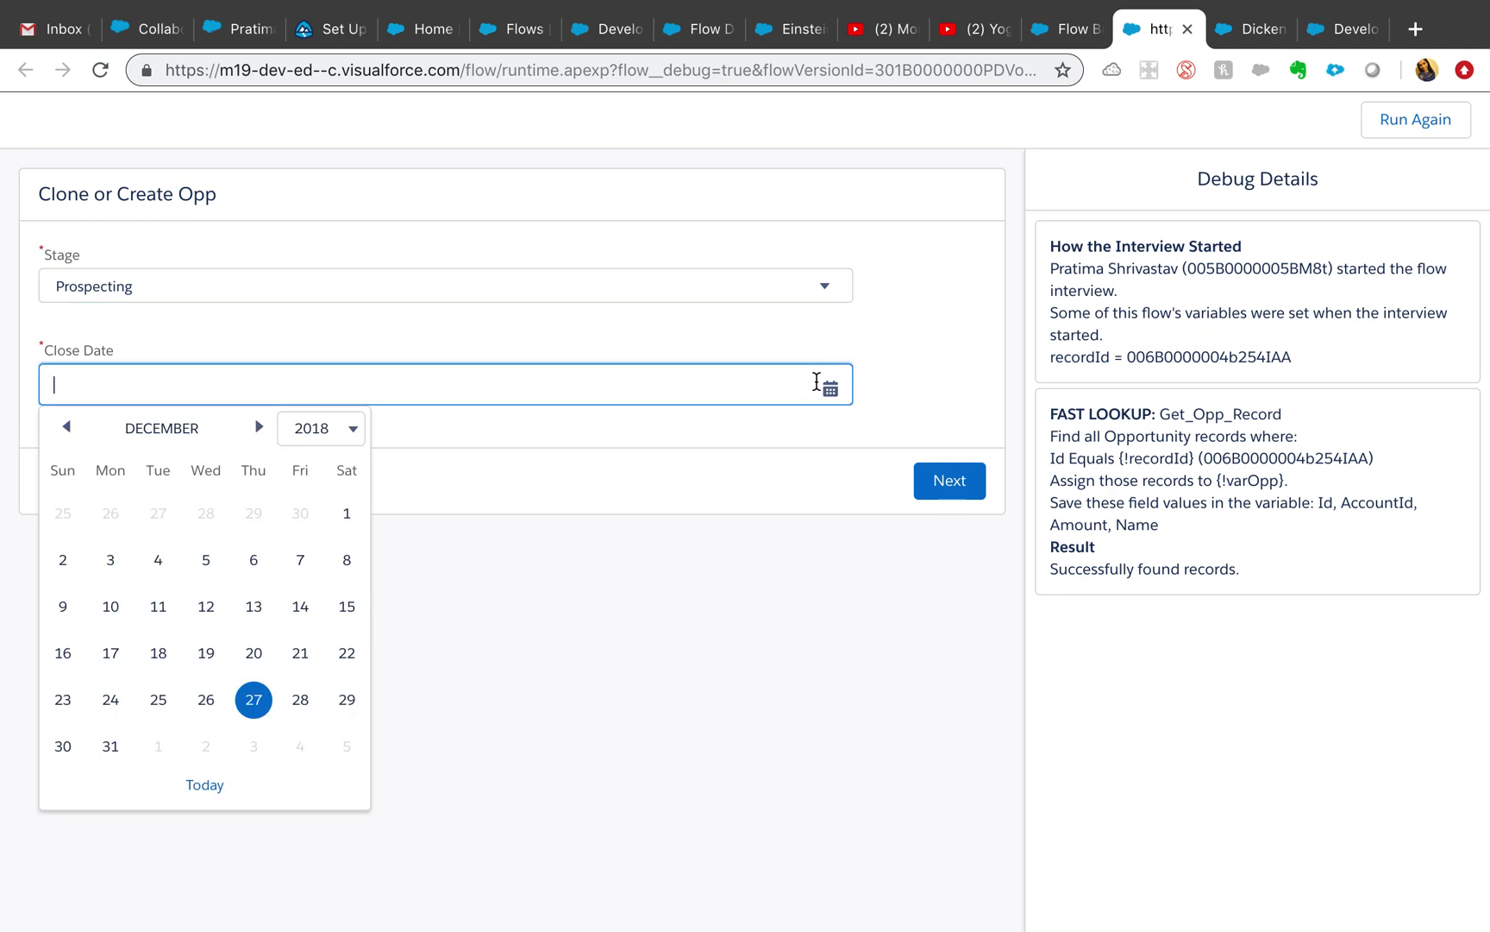
pyautogui.click(119, 745)
pyautogui.click(949, 481)
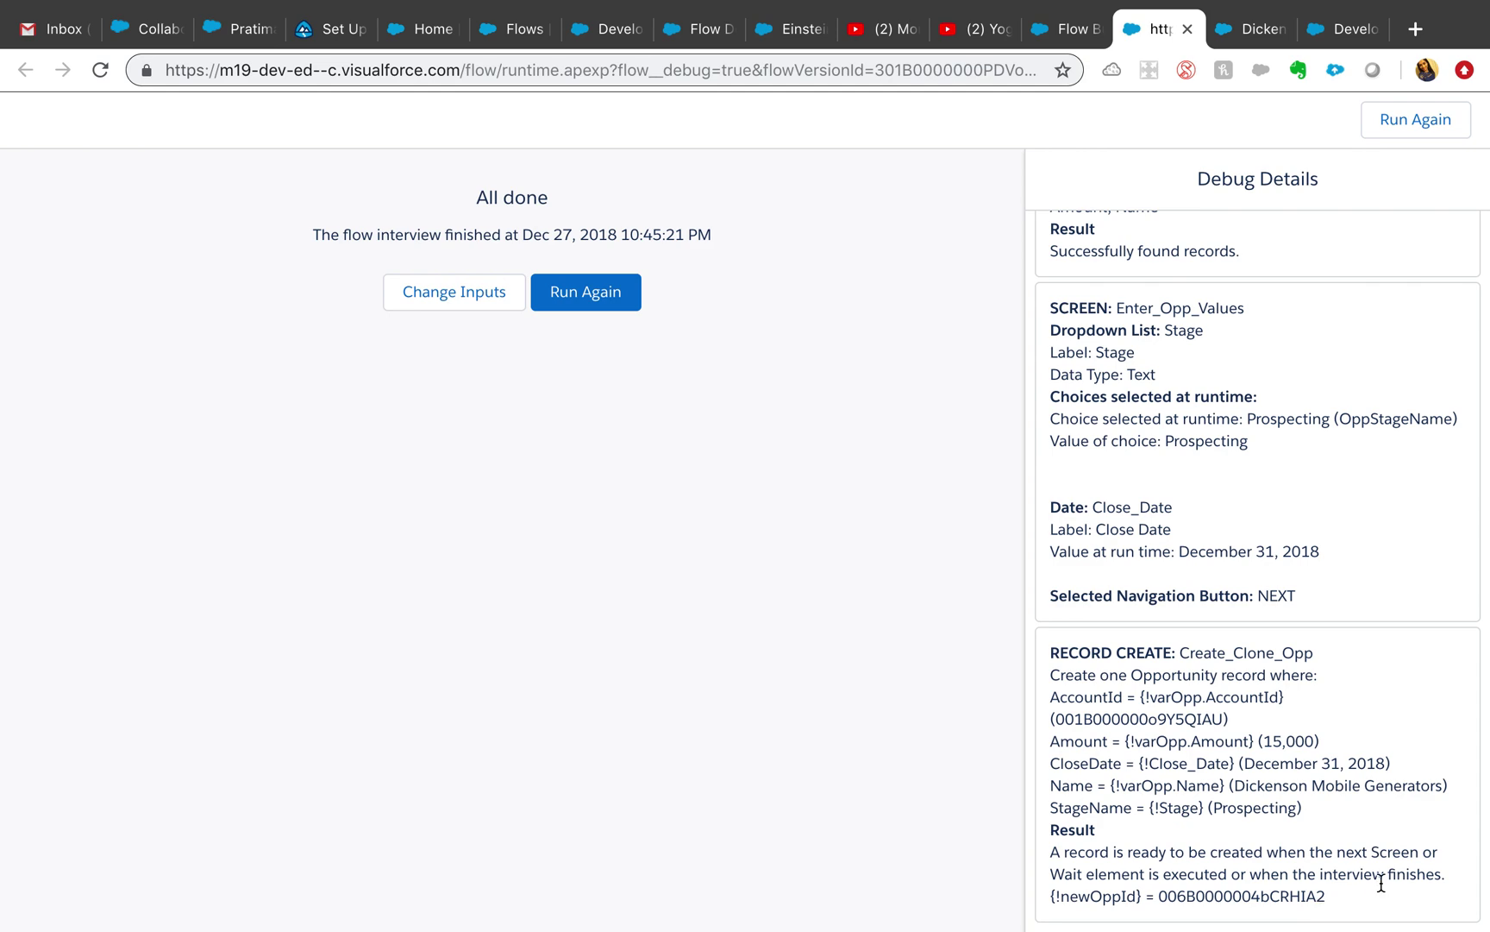
pyautogui.scroll(2, 1397, 614)
pyautogui.scroll(-2, 1396, 614)
pyautogui.click(1066, 39)
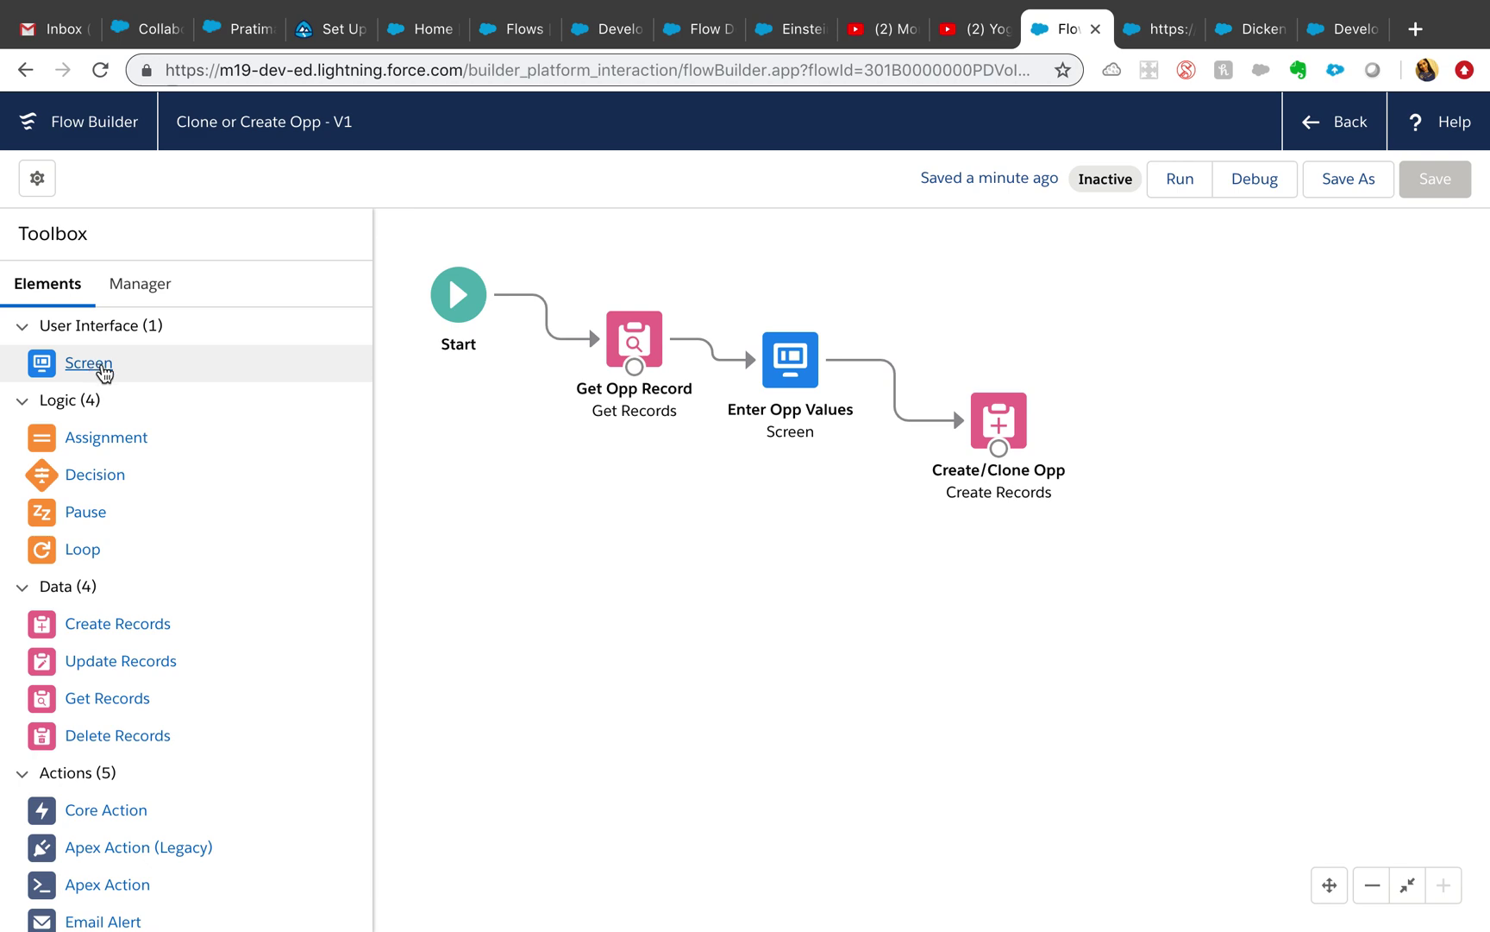
pyautogui.moveTo(104, 370); pyautogui.dragTo(528, 608)
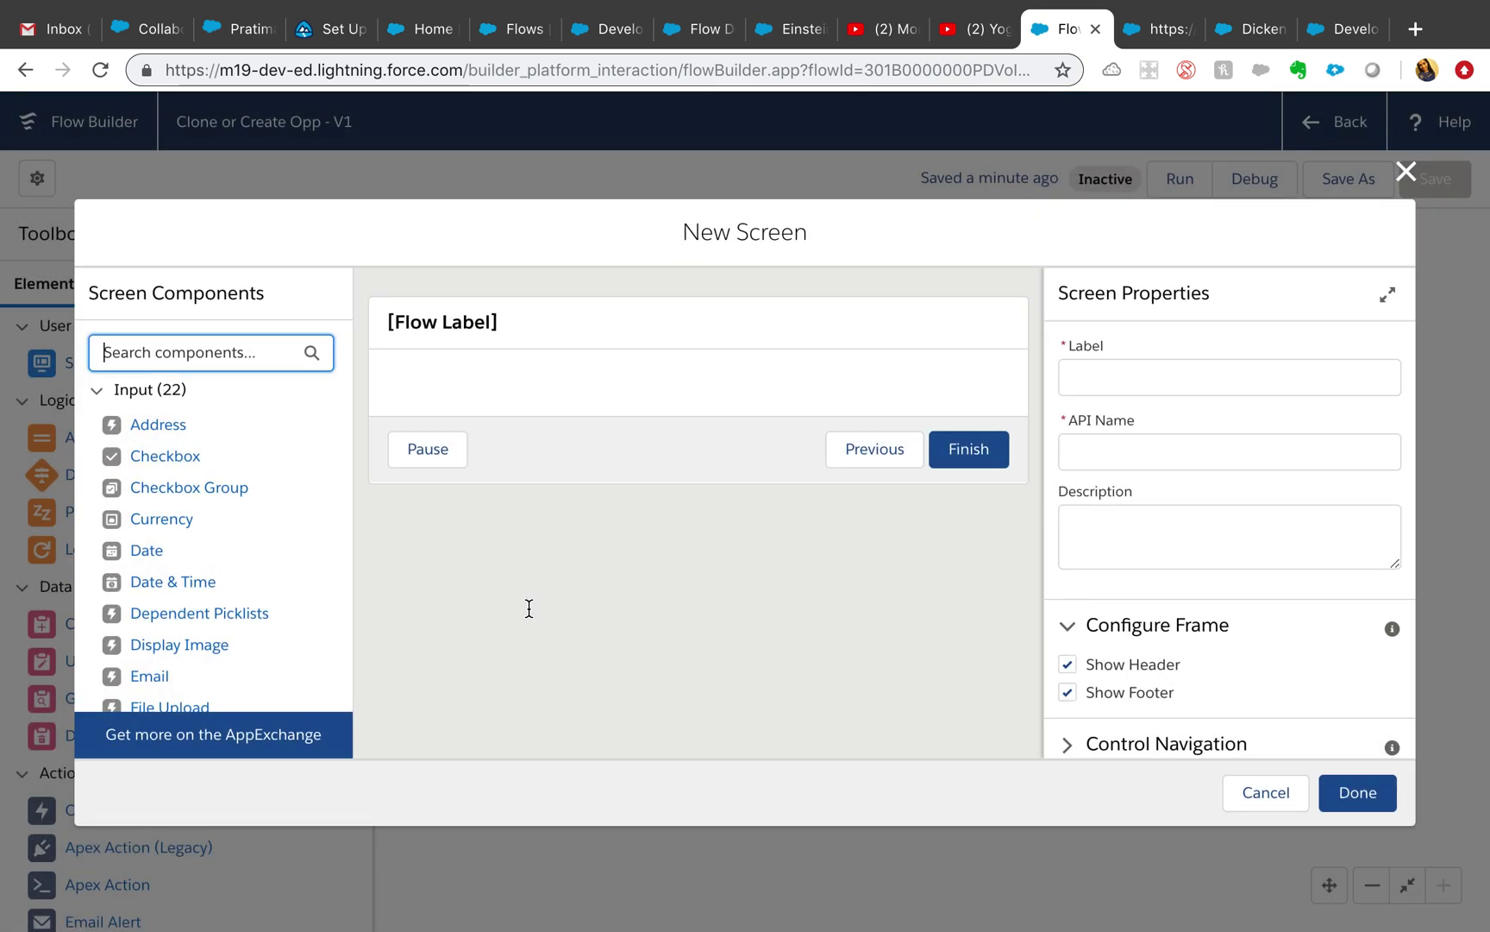
pyautogui.scroll(-5, 206, 598)
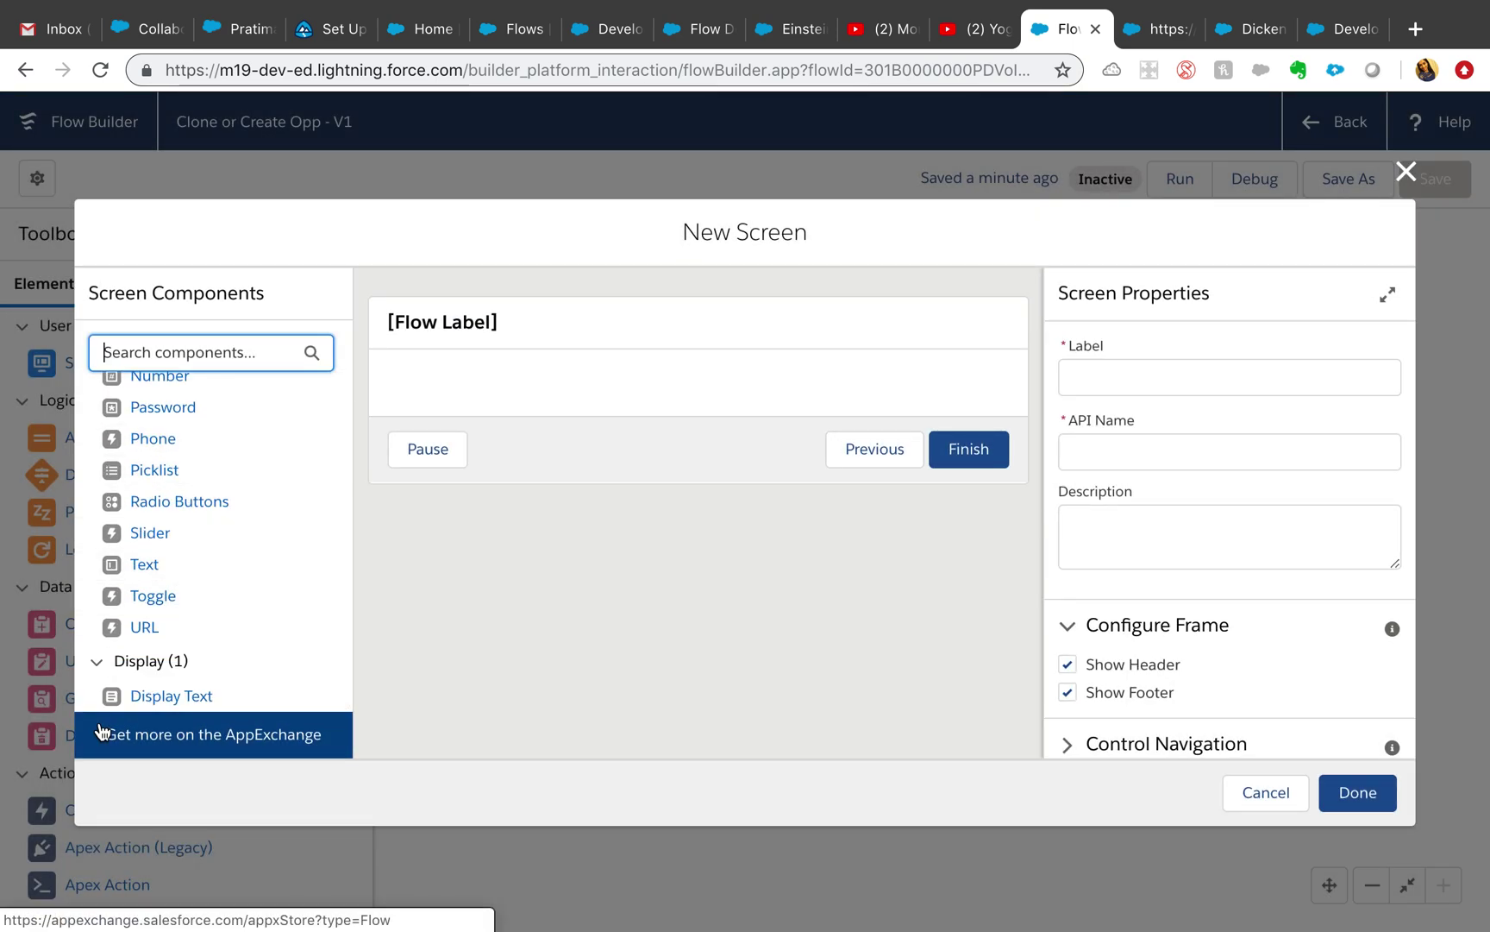
pyautogui.scroll(5, 229, 453)
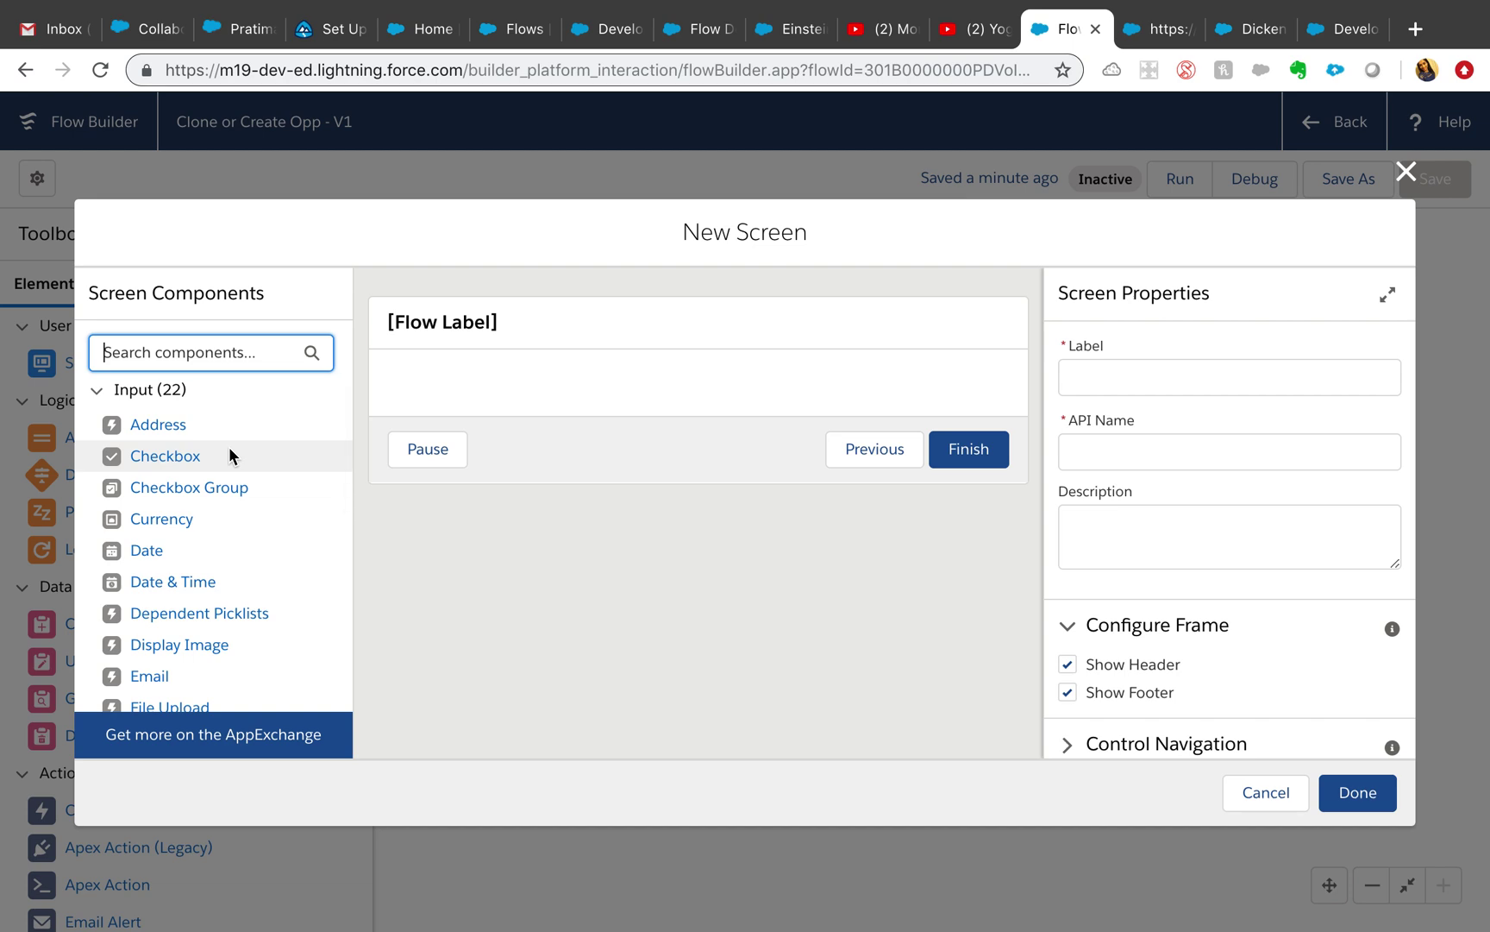
pyautogui.click(1406, 171)
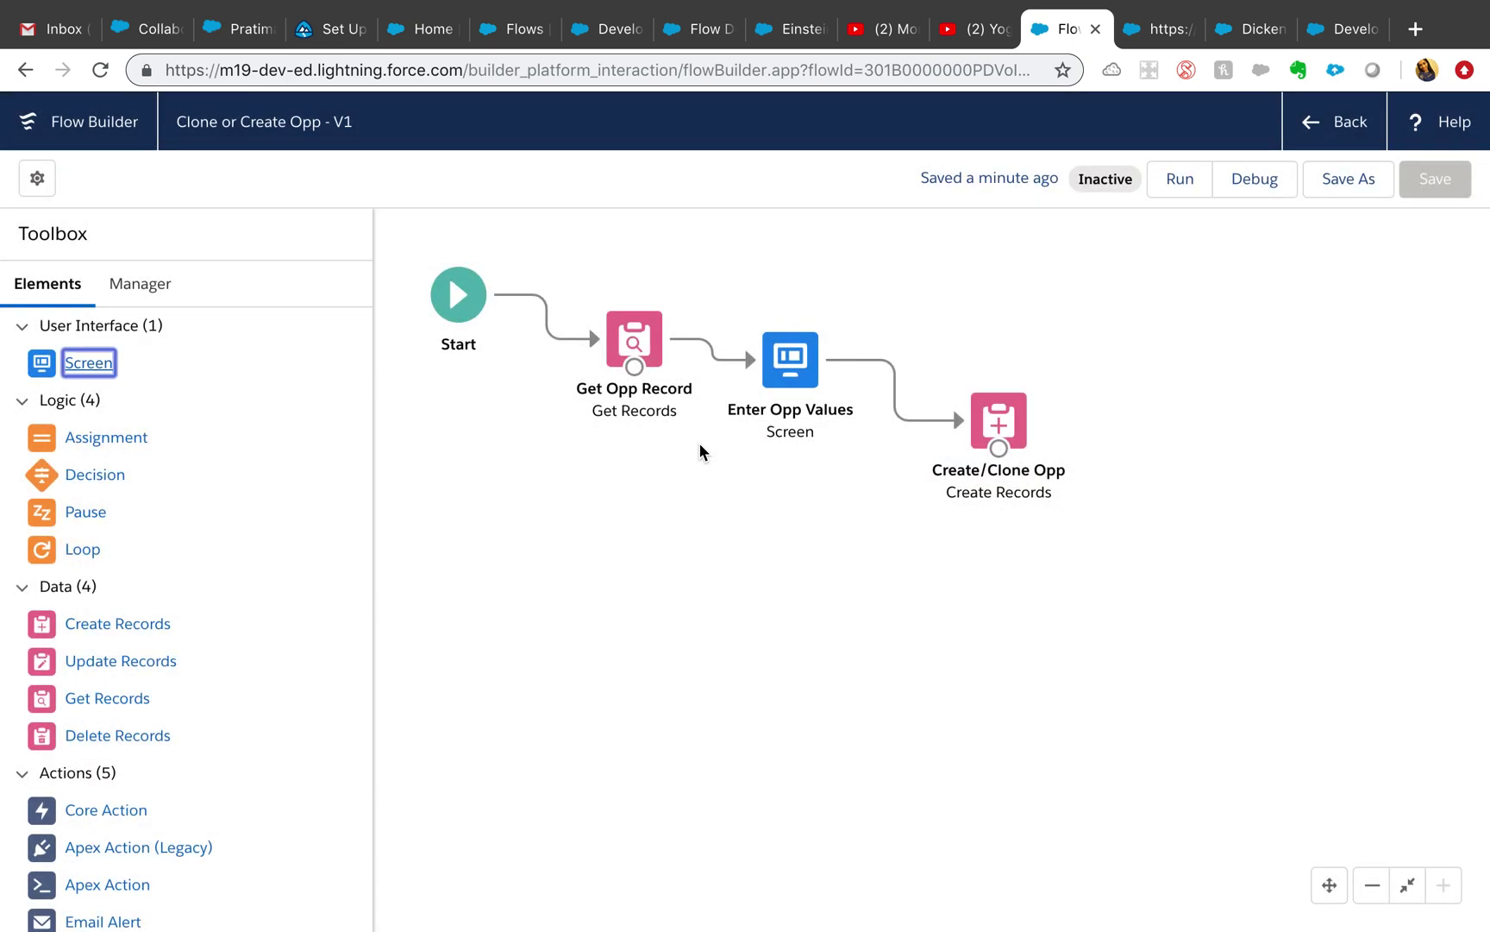